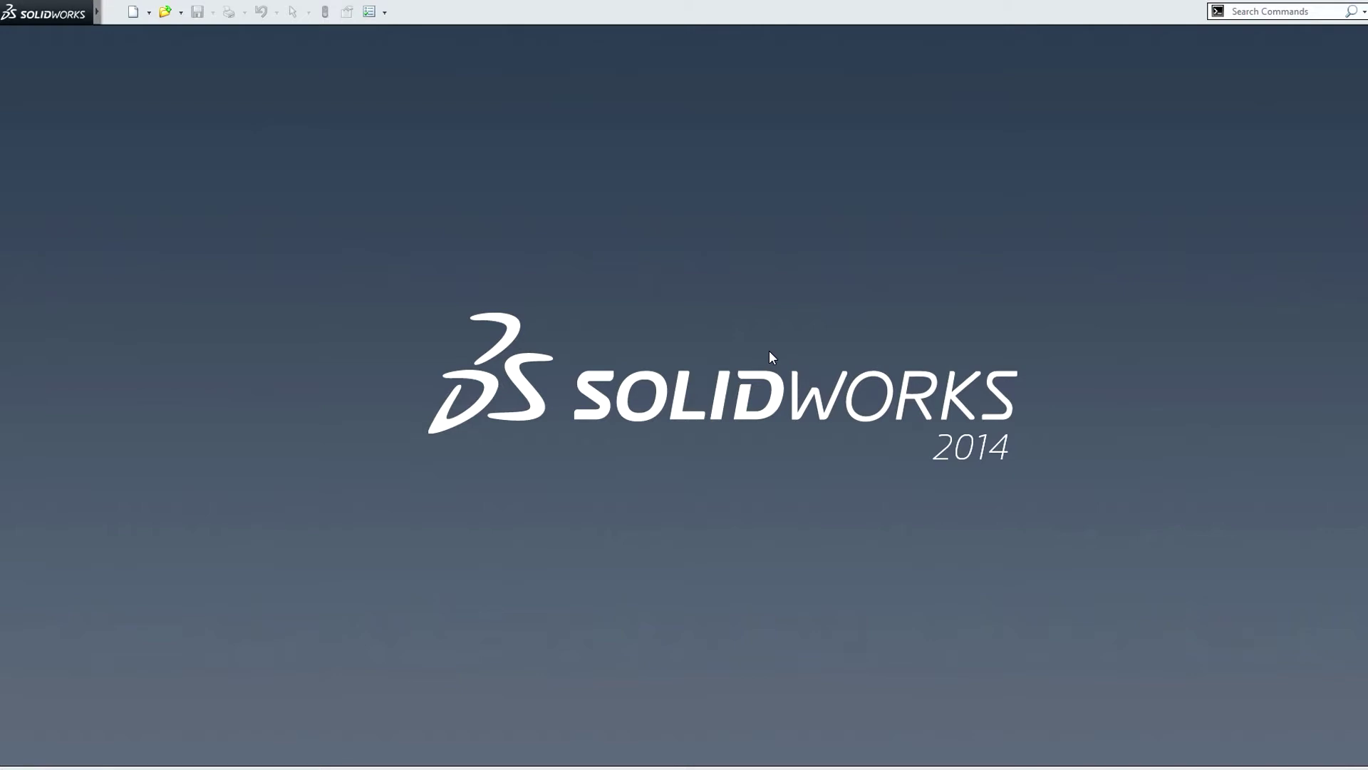
# - Create a new SolidWorks part document
pyautogui.moveTo(25, 11)
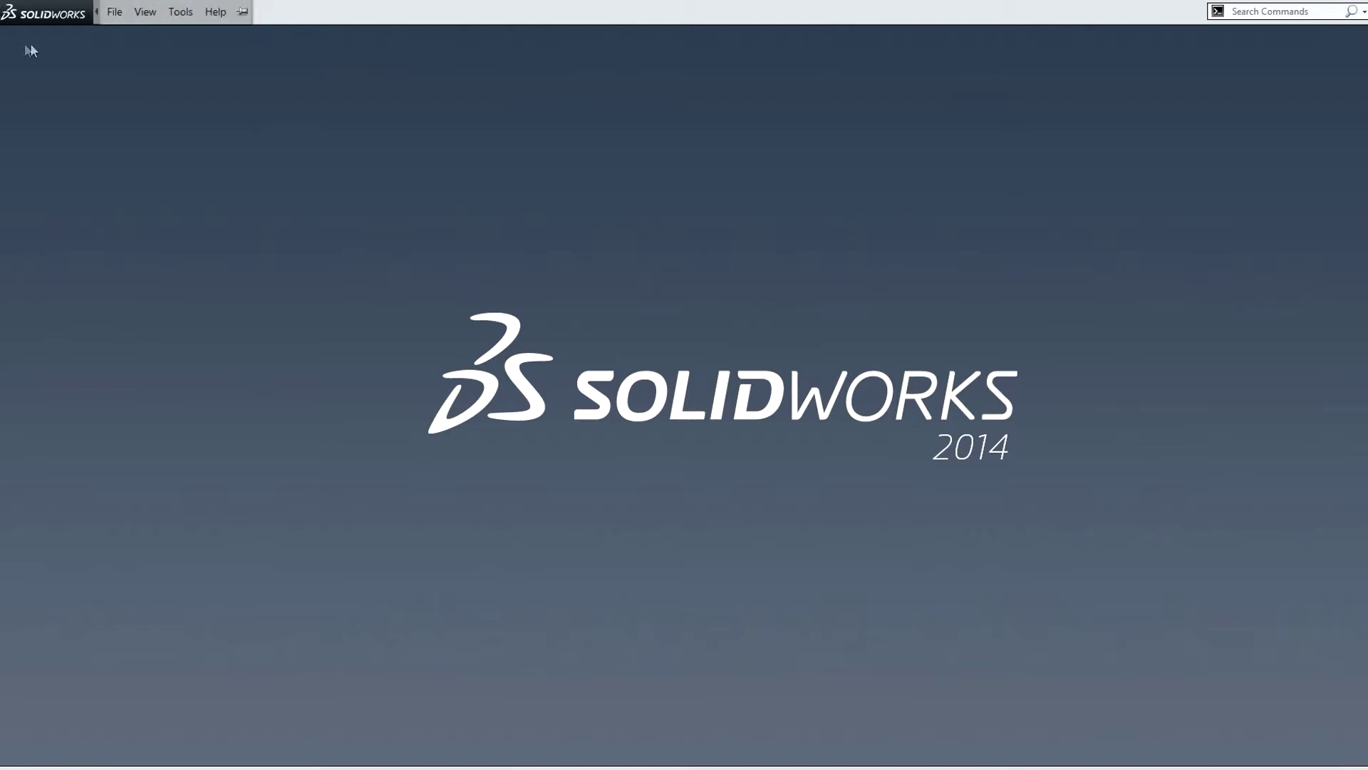
pyautogui.click(114, 11)
pyautogui.click(145, 39)
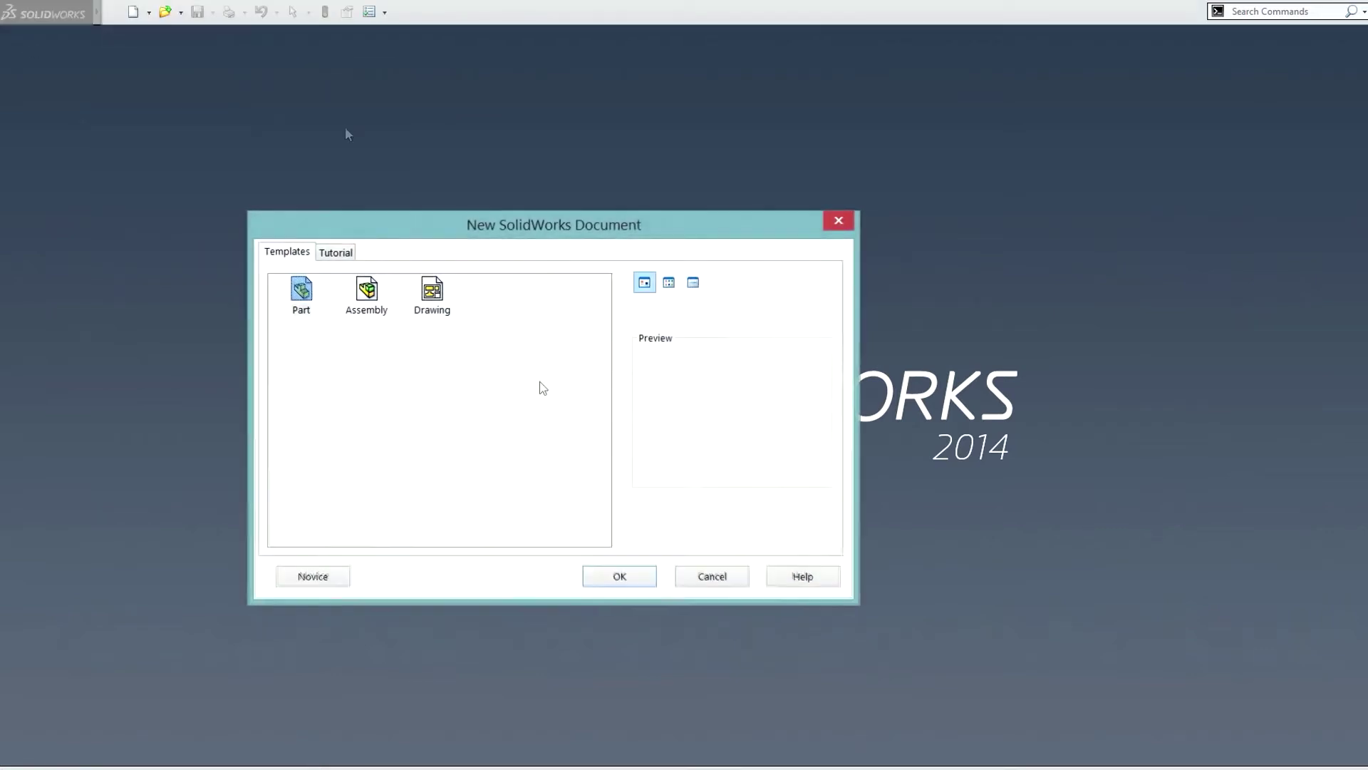
pyautogui.click(301, 291)
pyautogui.click(599, 580)
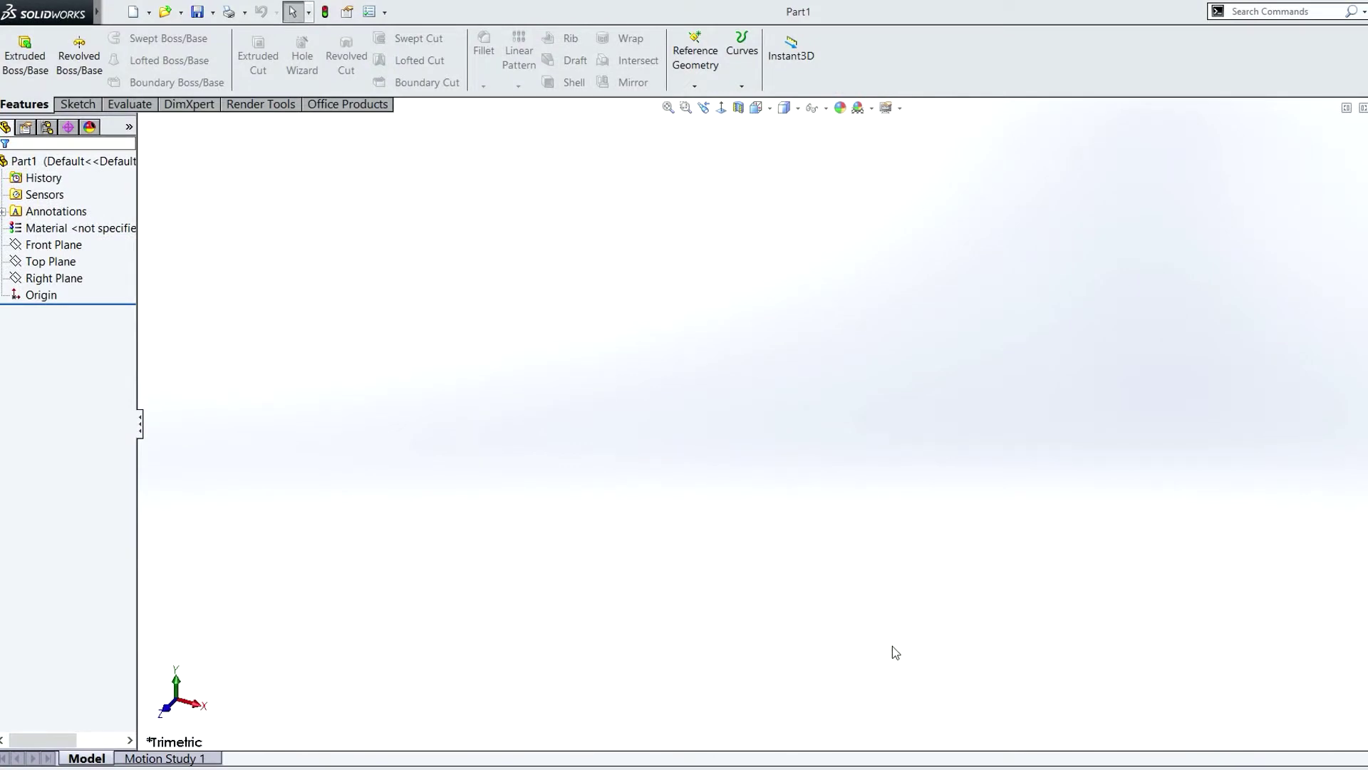
# - Preview the Top, Right and Front planes and the origin, then start a new sketch
pyautogui.click(50, 260)
pyautogui.click(43, 295)
pyautogui.click(50, 278)
pyautogui.keyDown('ctrl'); pyautogui.click(43, 263); pyautogui.keyUp('ctrl')
pyautogui.click(43, 263)
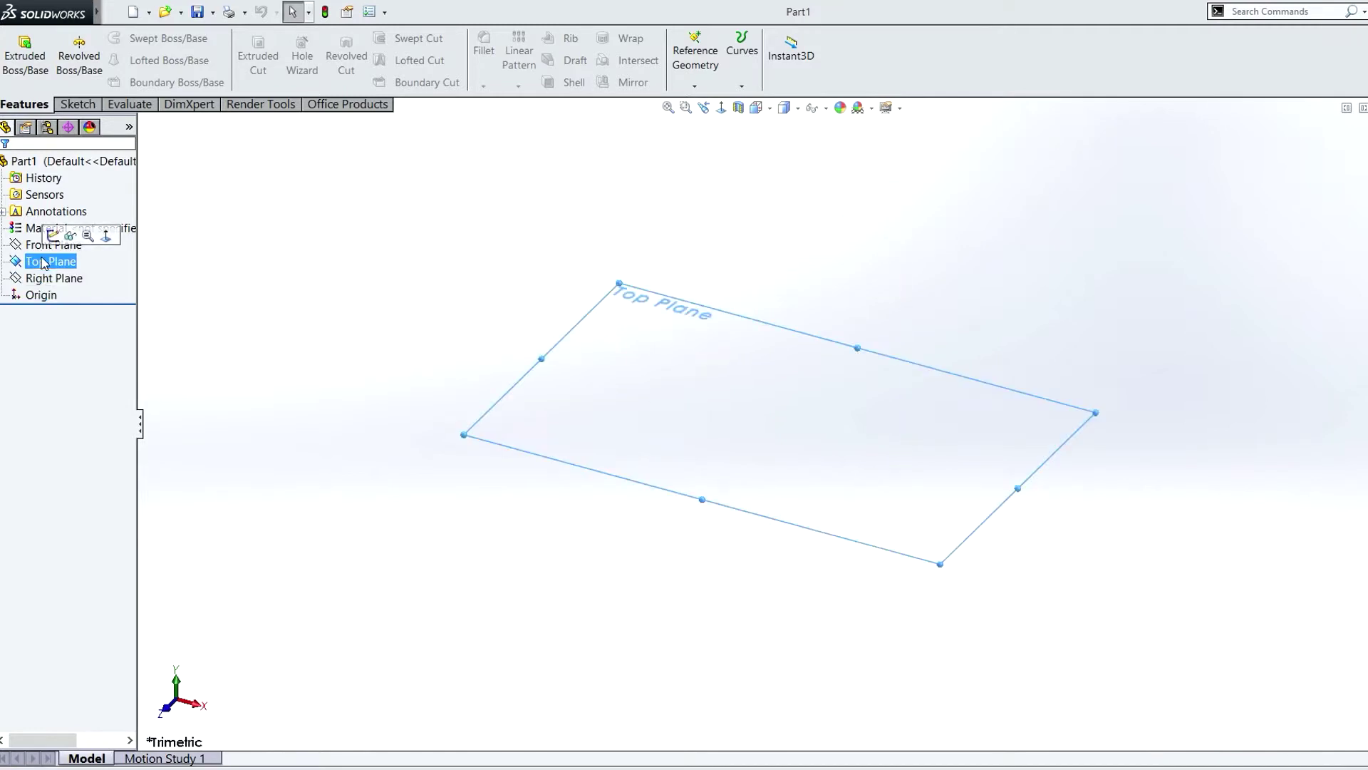
pyautogui.click(42, 244)
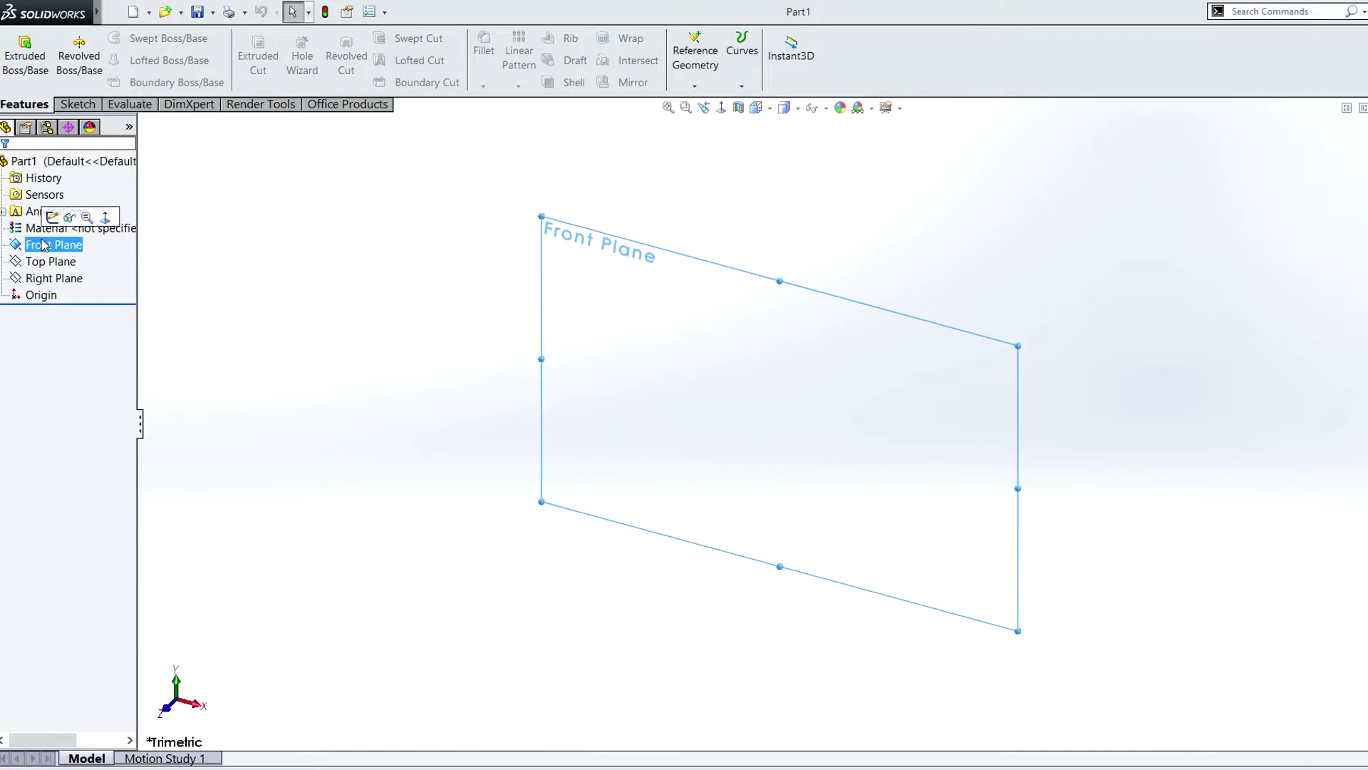
pyautogui.click(223, 211)
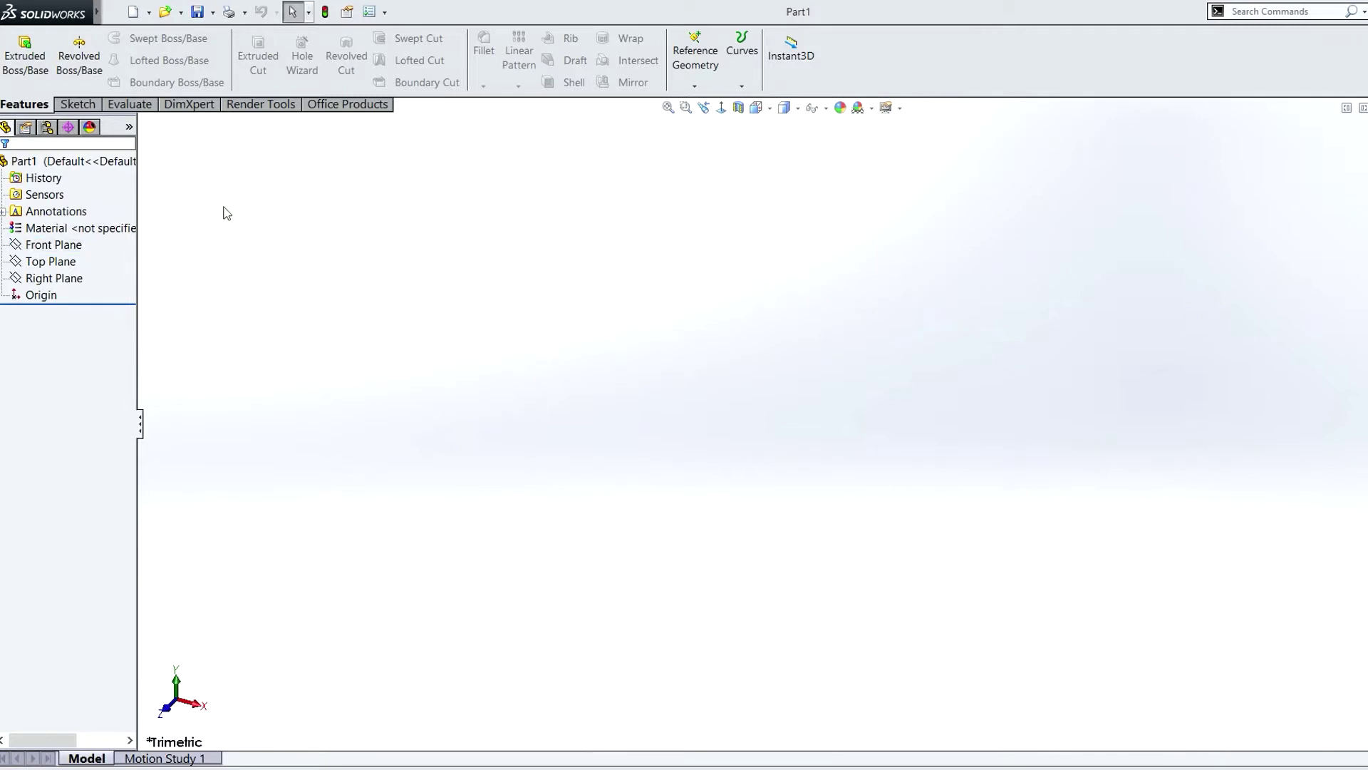
pyautogui.click(77, 104)
pyautogui.click(18, 47)
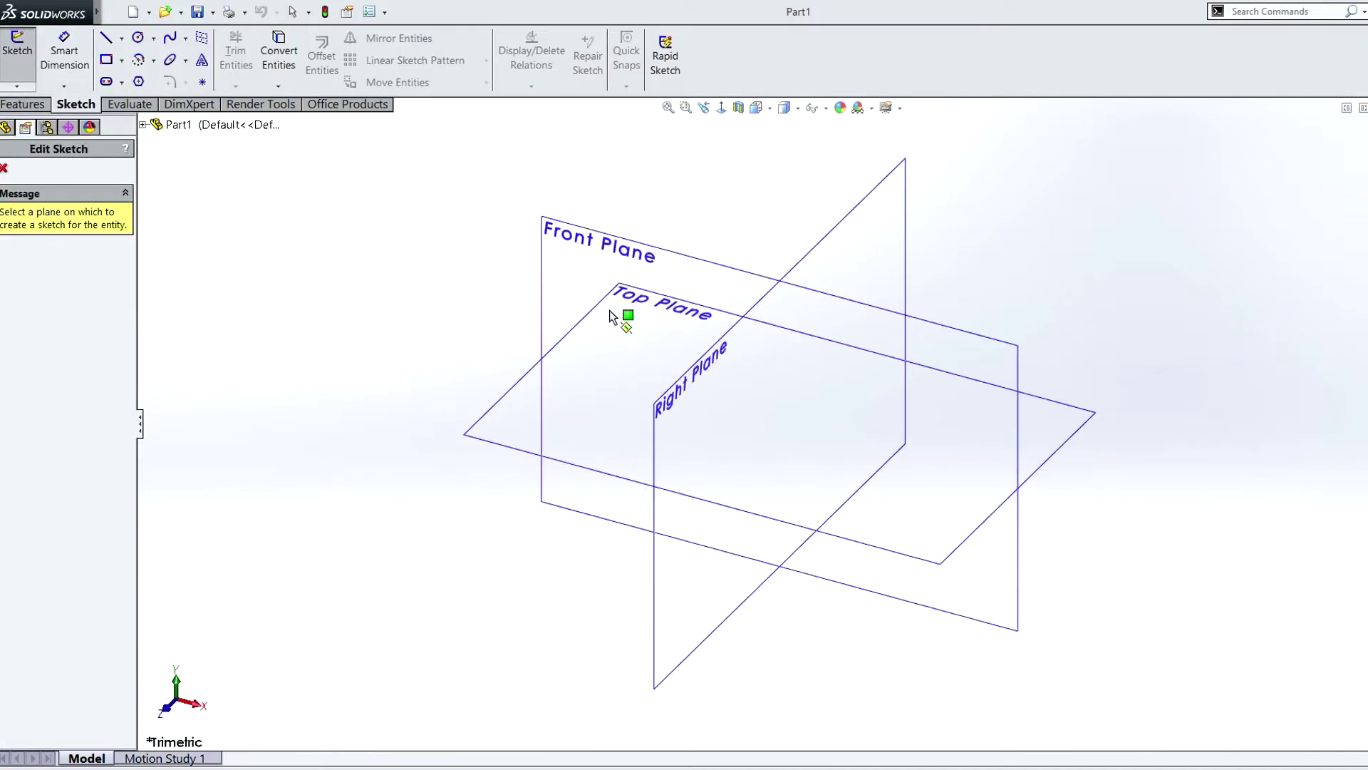
# - On the Front Plane, draw two concentric circles centred on the origin
pyautogui.click(648, 255)
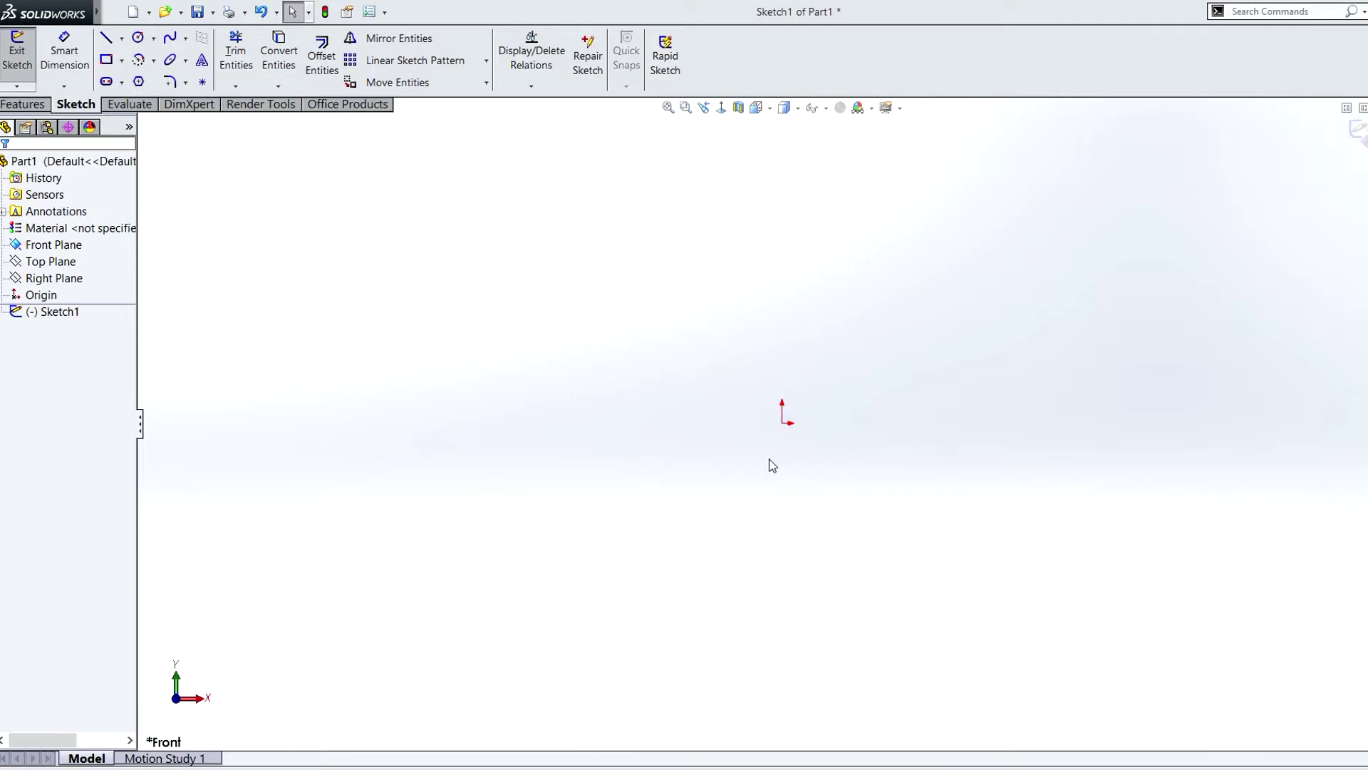
pyautogui.click(138, 37)
pyautogui.click(784, 423)
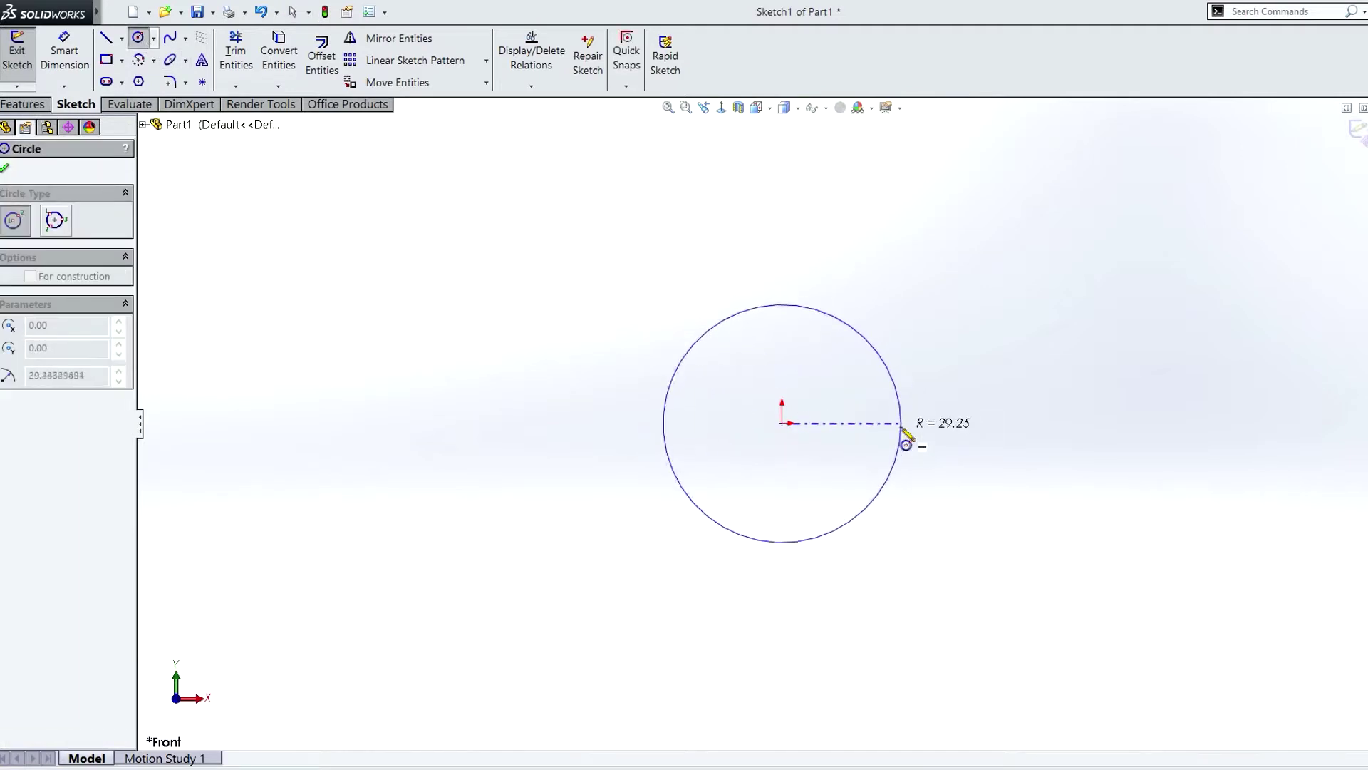
pyautogui.click(897, 423)
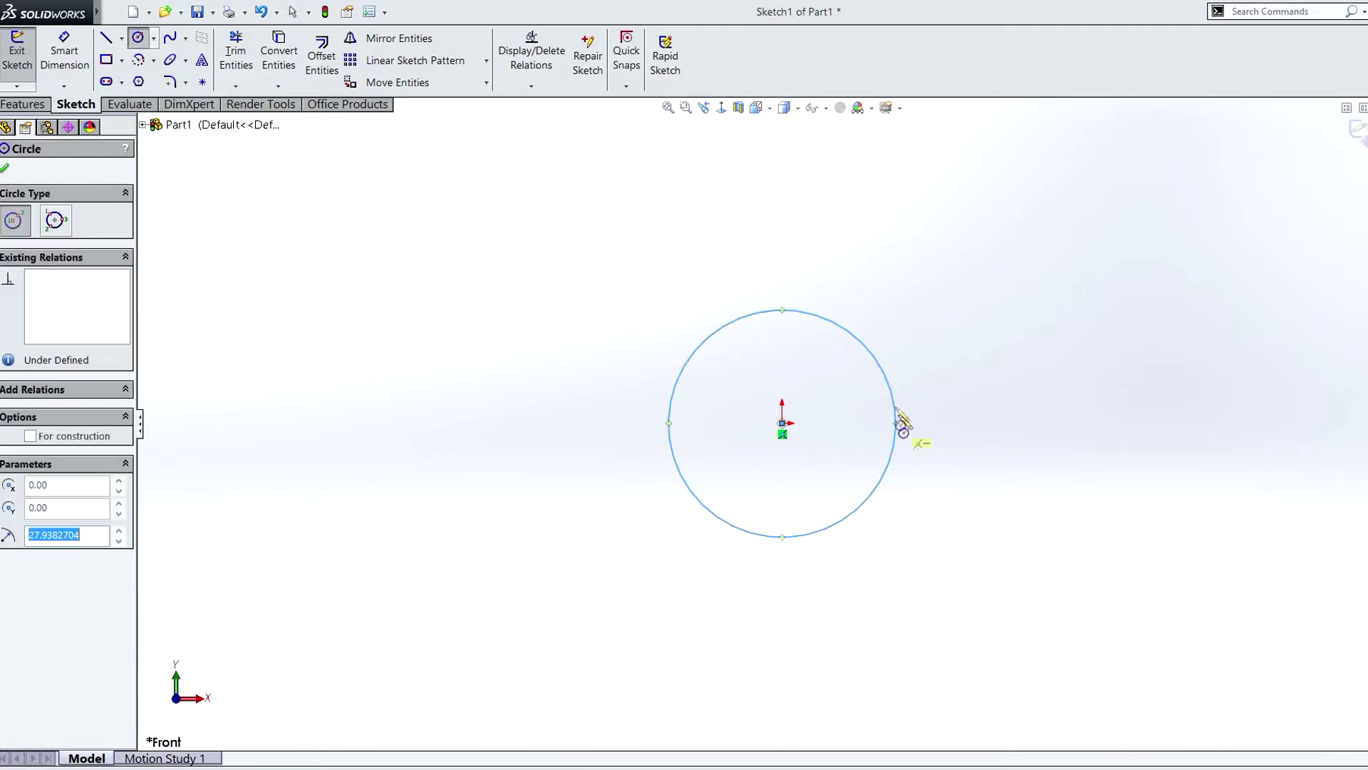
pyautogui.click(783, 424)
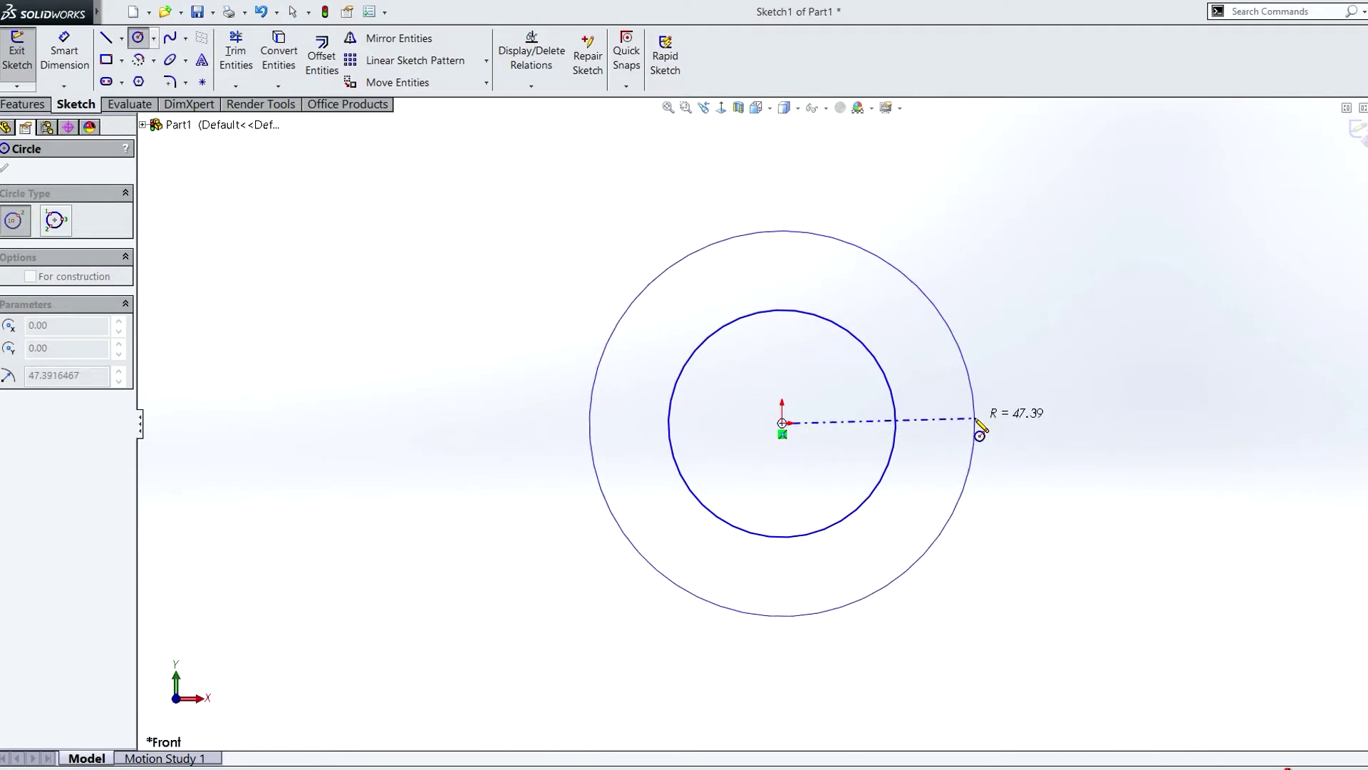
pyautogui.click(976, 426)
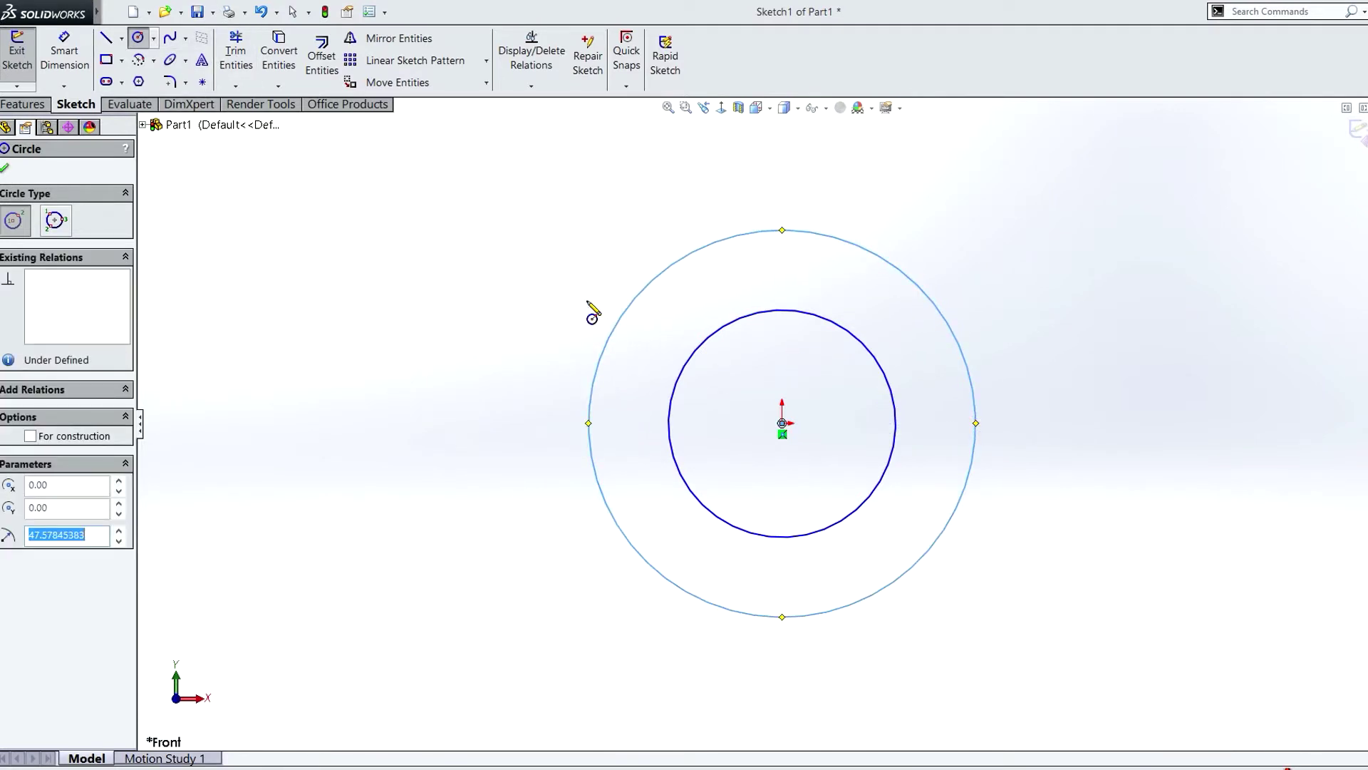
# - Dimension the inner circle to a 6.5 mm diameter
pyautogui.press('s')
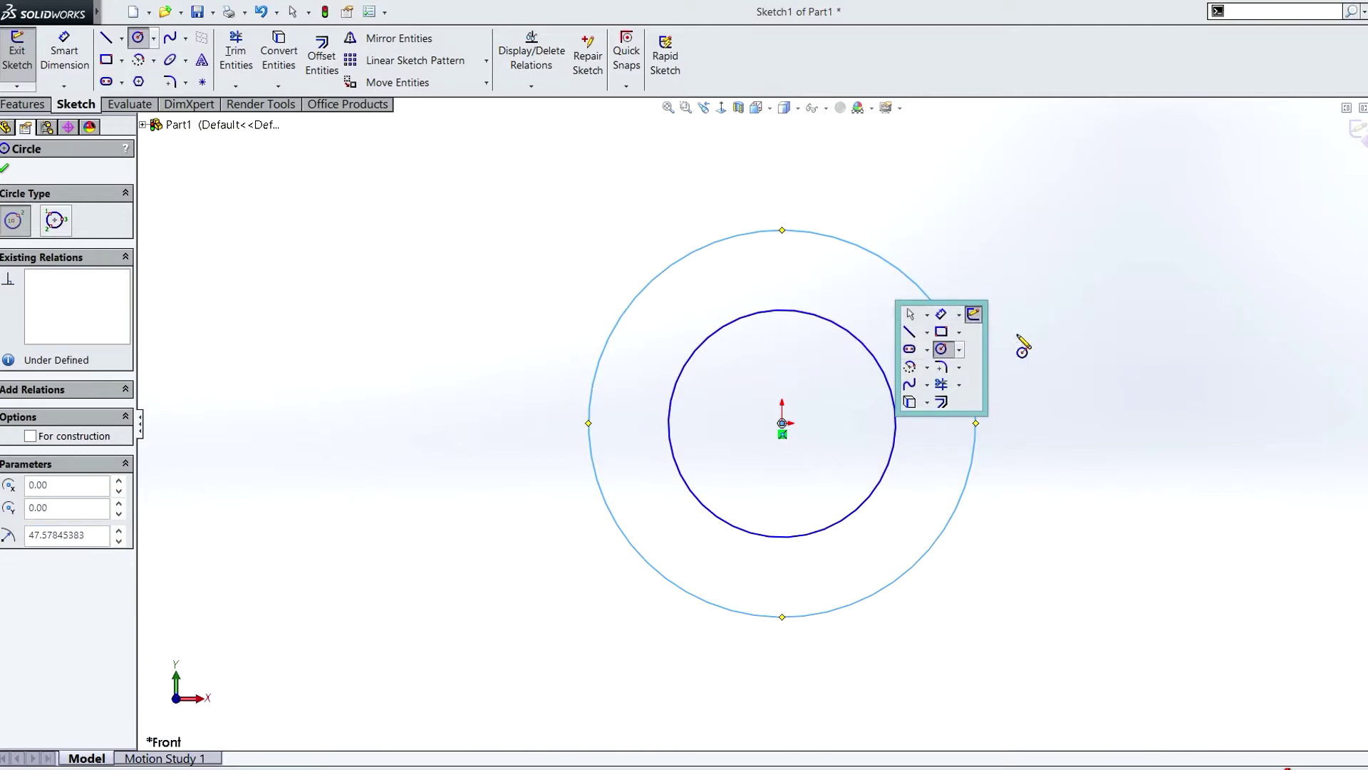
pyautogui.click(941, 315)
pyautogui.click(899, 413)
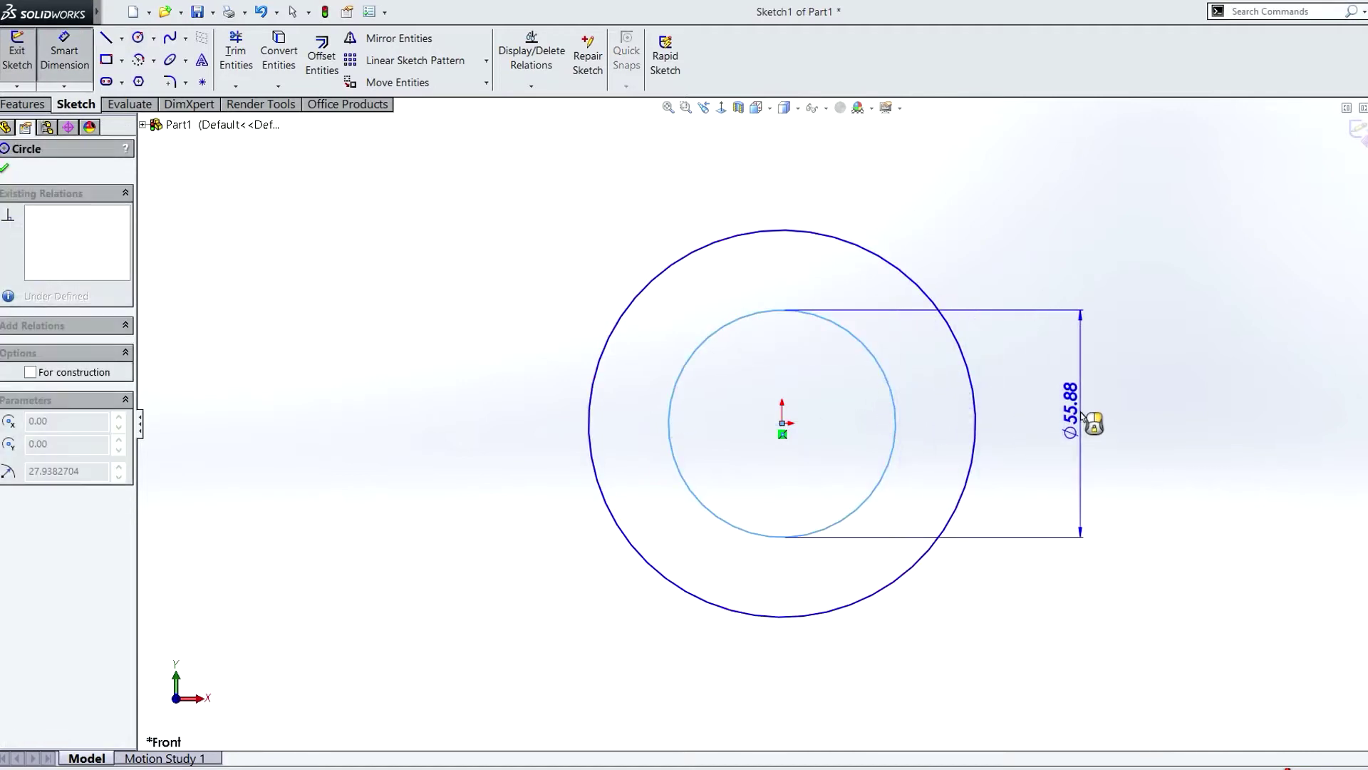
pyautogui.click(1073, 416)
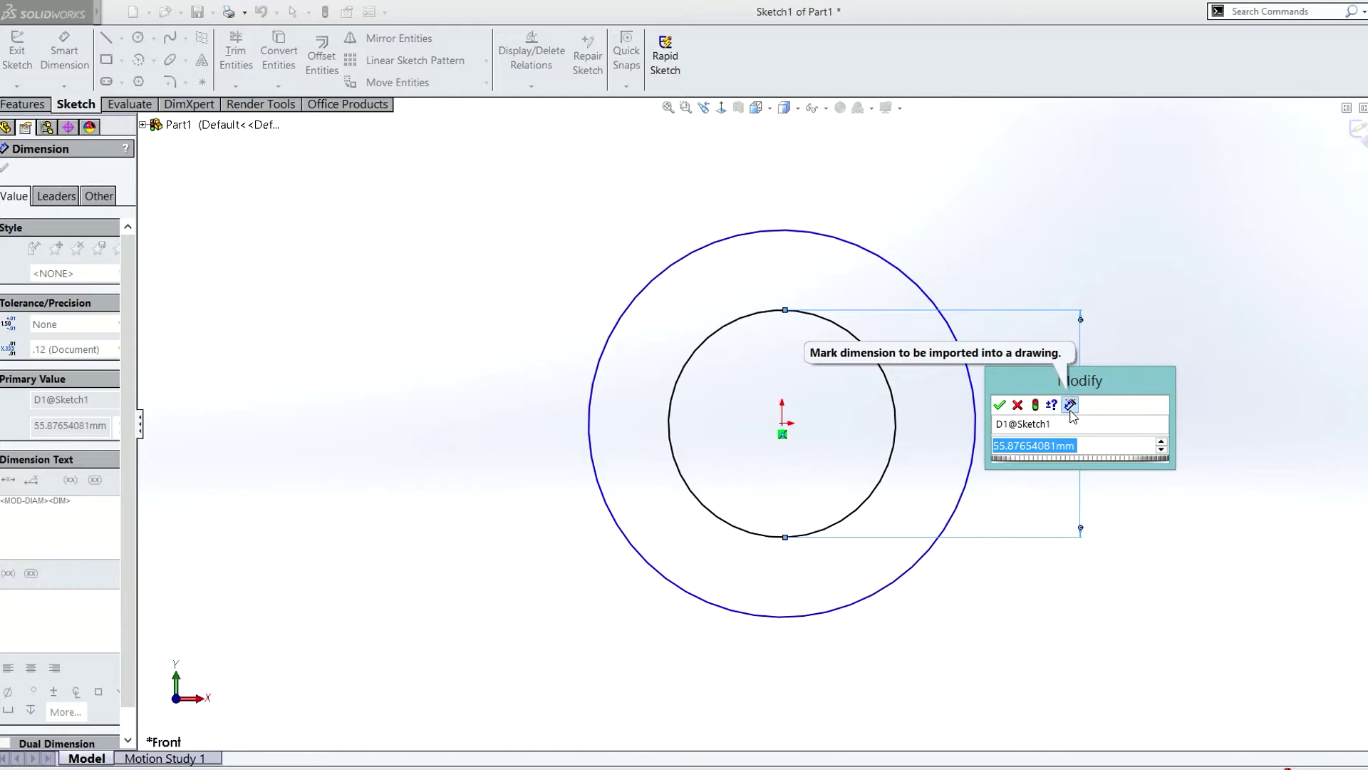
pyautogui.write('6.5')
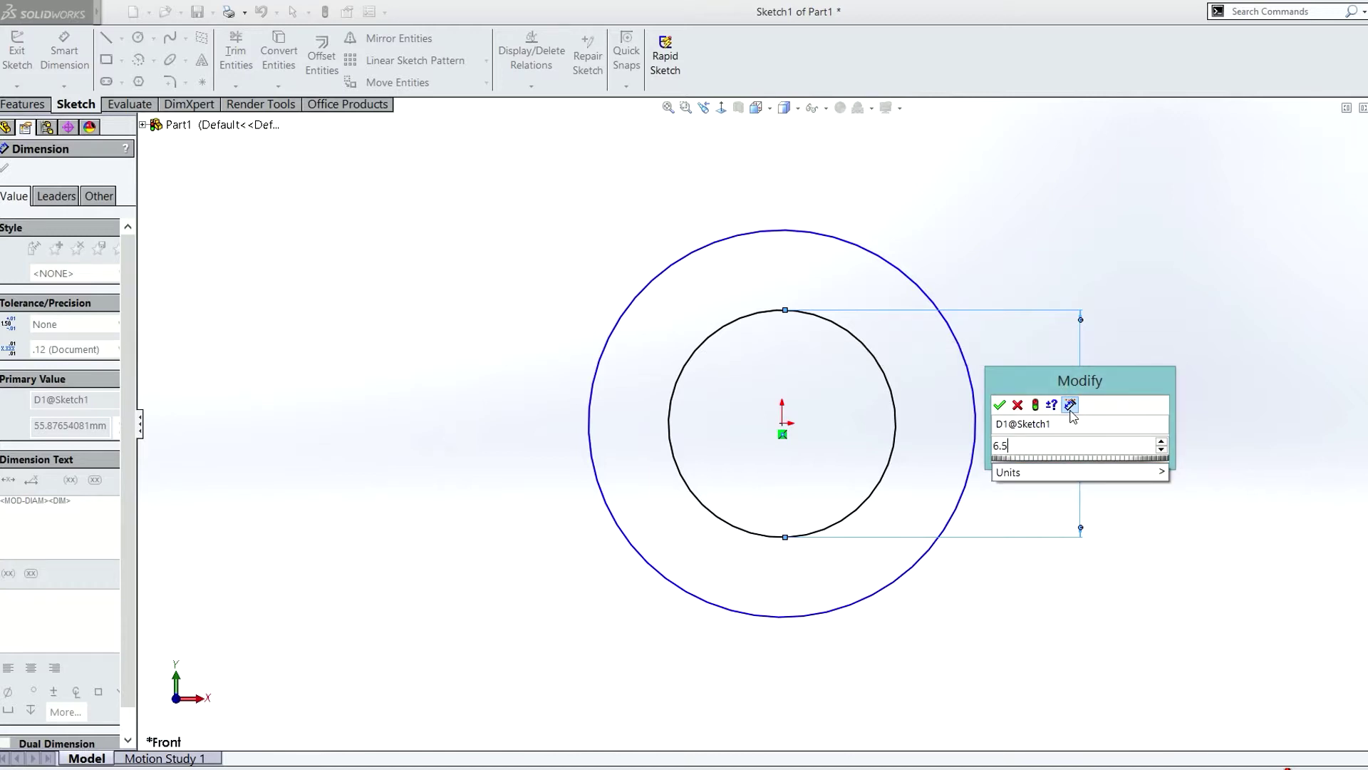
pyautogui.write('mm')
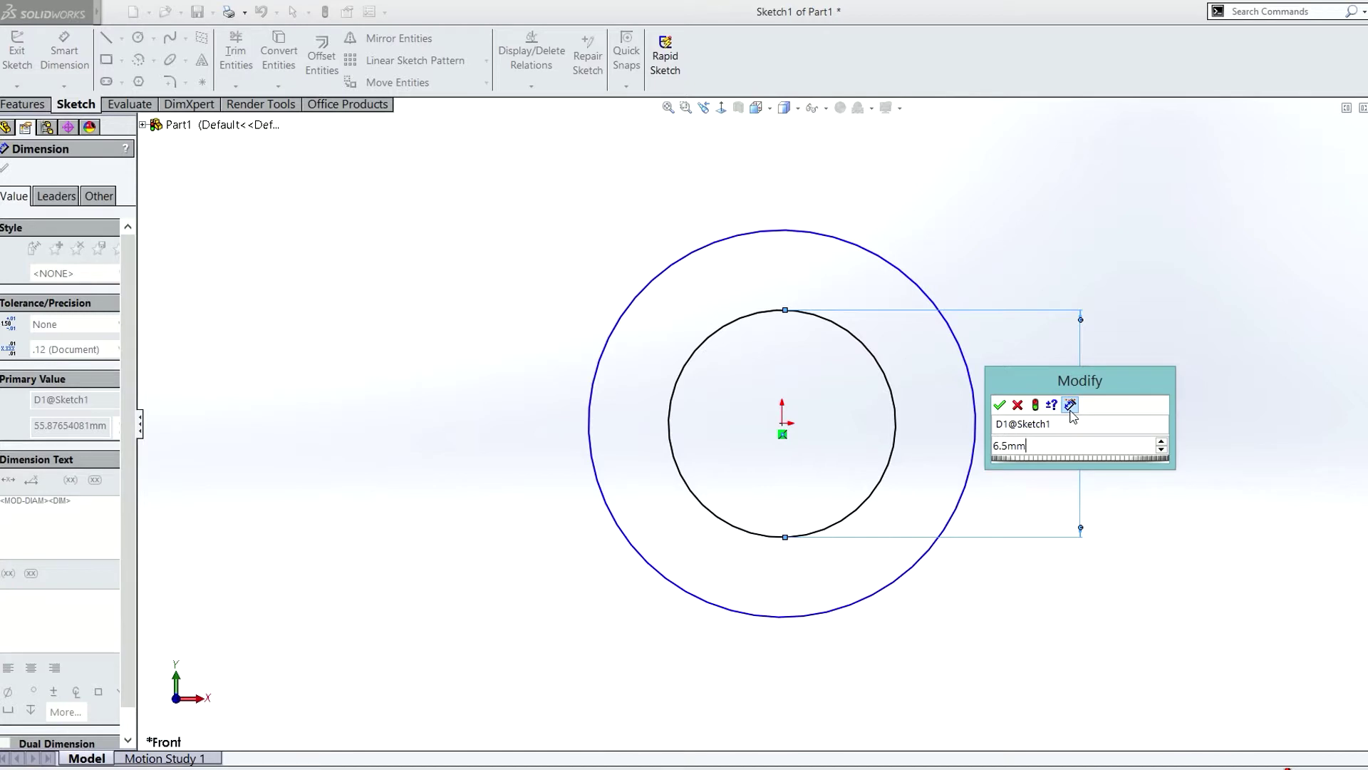
pyautogui.press('Return')
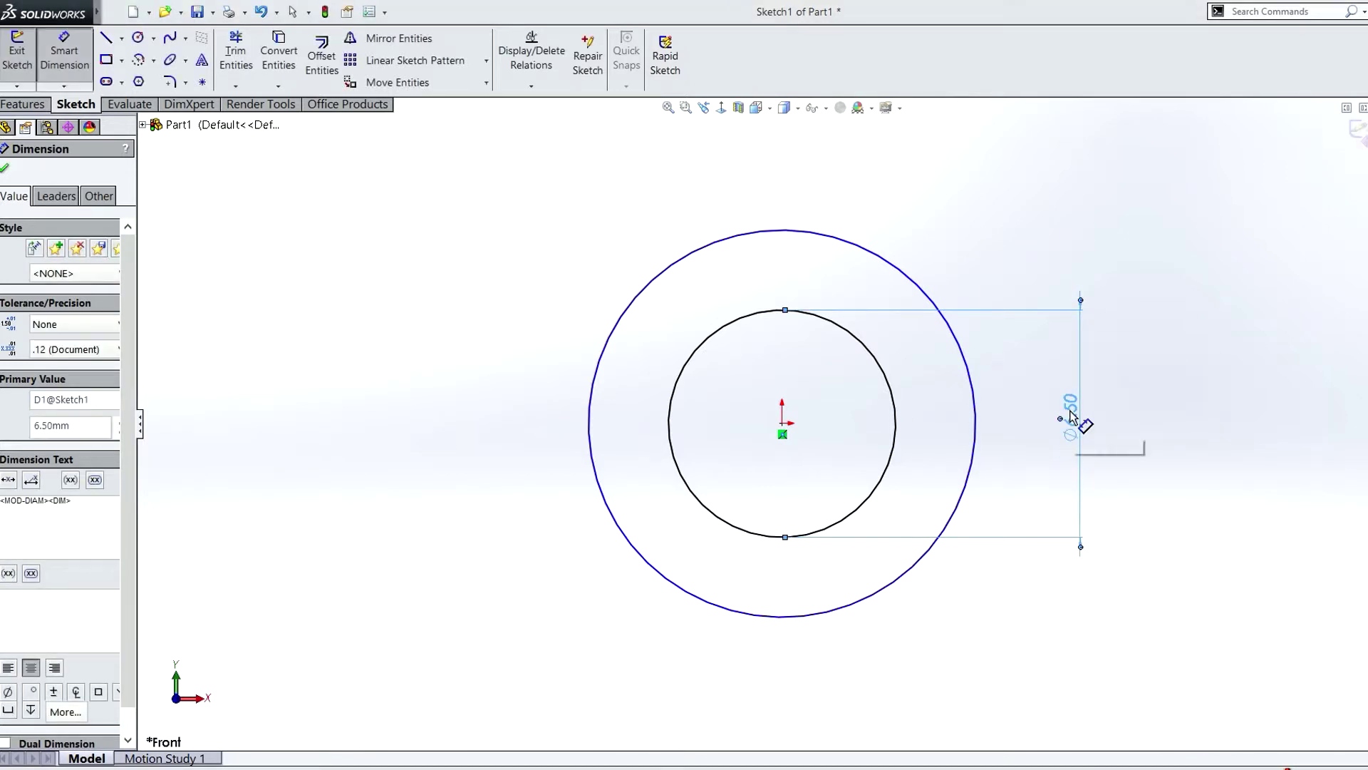
# - Dimension a 2 mm gap between the outer and inner circles, then exit the sketch
pyautogui.click(973, 399)
pyautogui.click(900, 420)
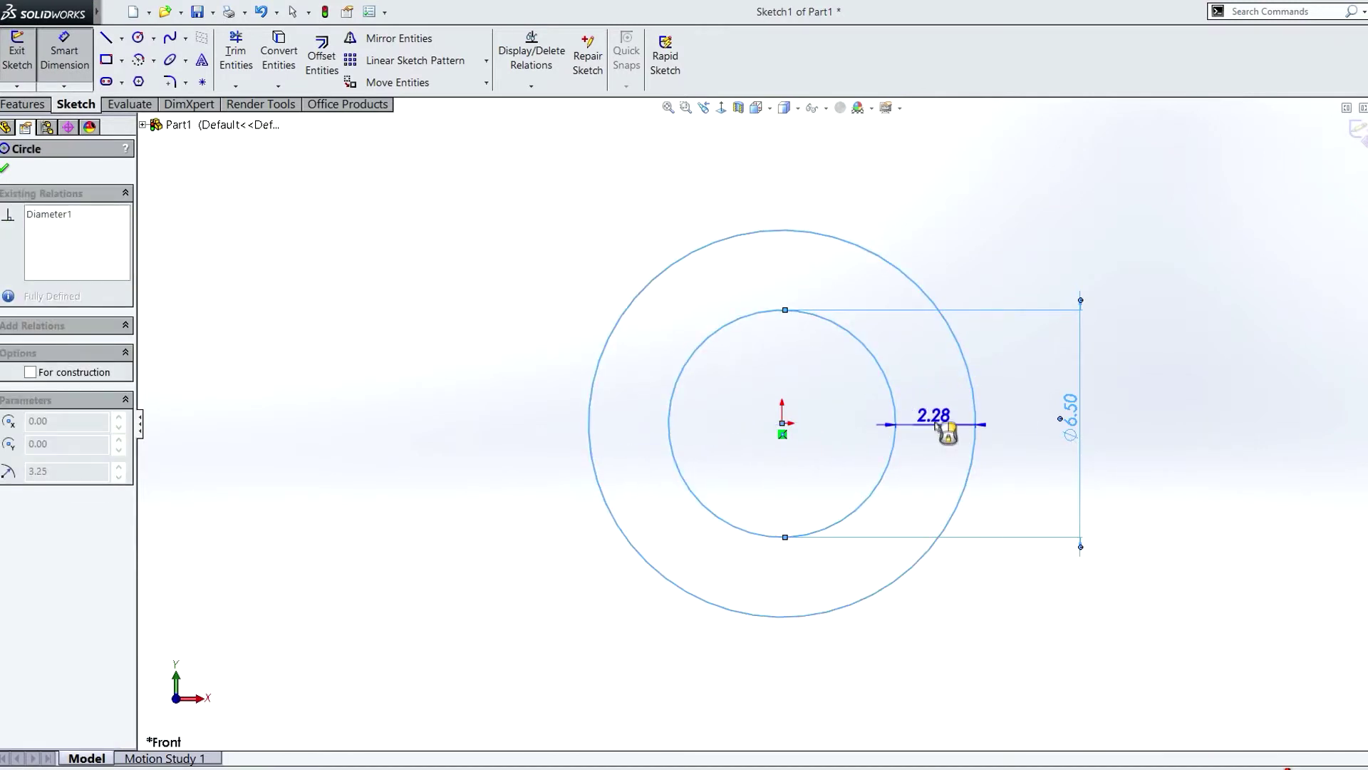
pyautogui.click(955, 430)
pyautogui.write('2')
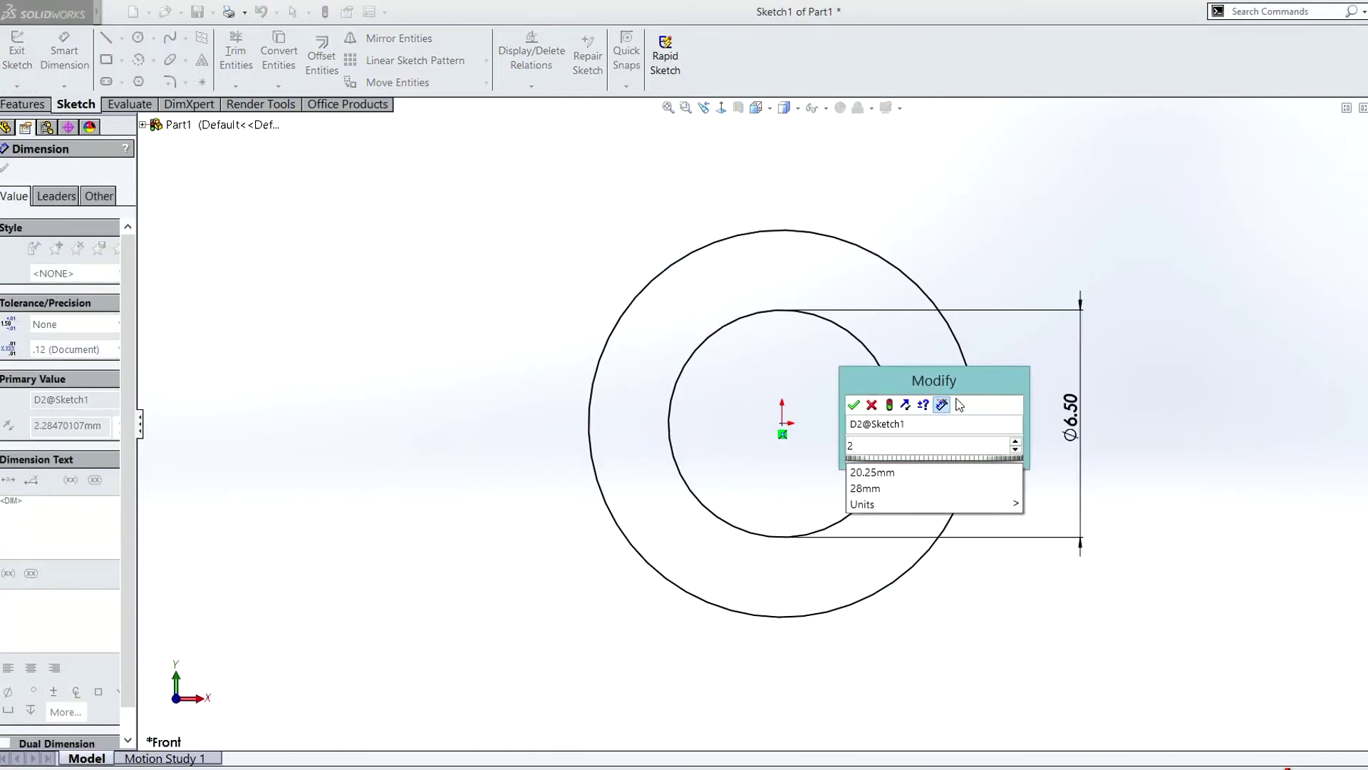
pyautogui.write('mm')
pyautogui.press('Return')
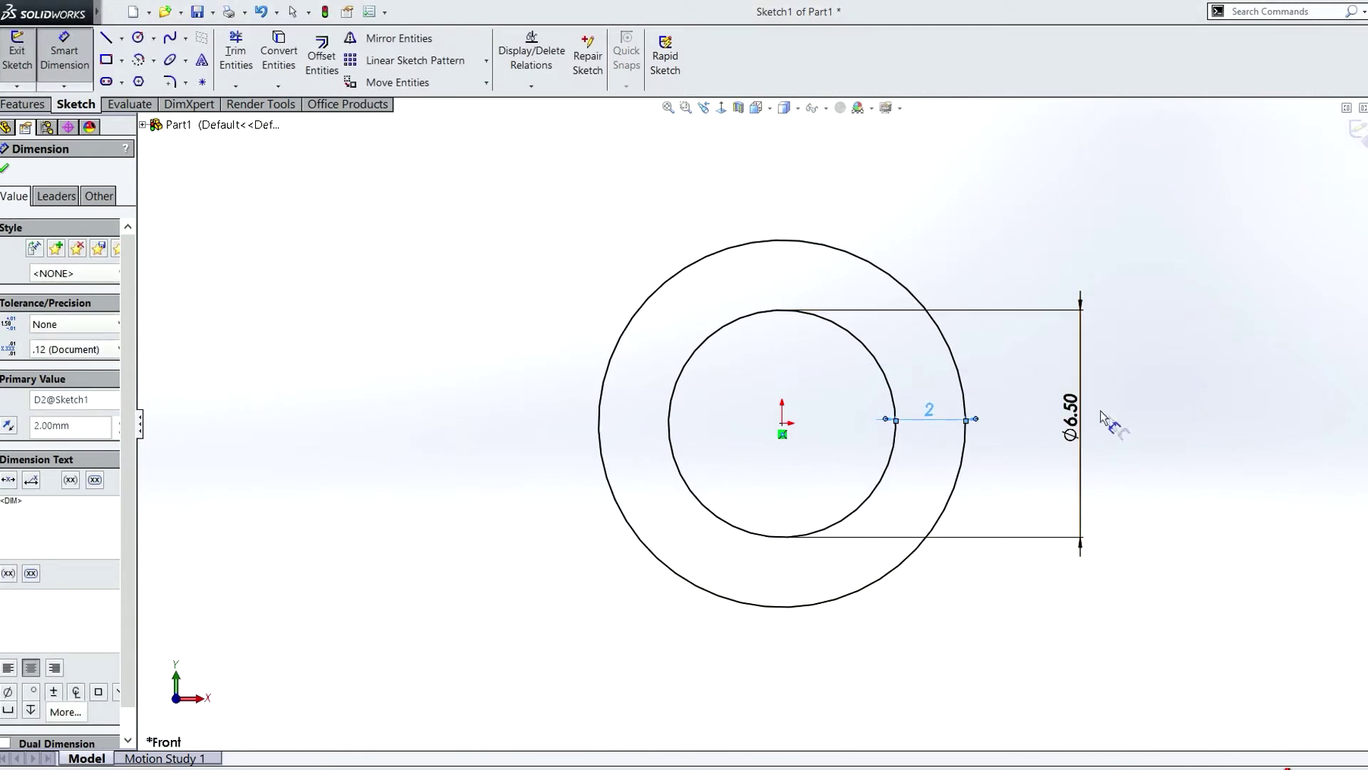
pyautogui.click(1358, 131)
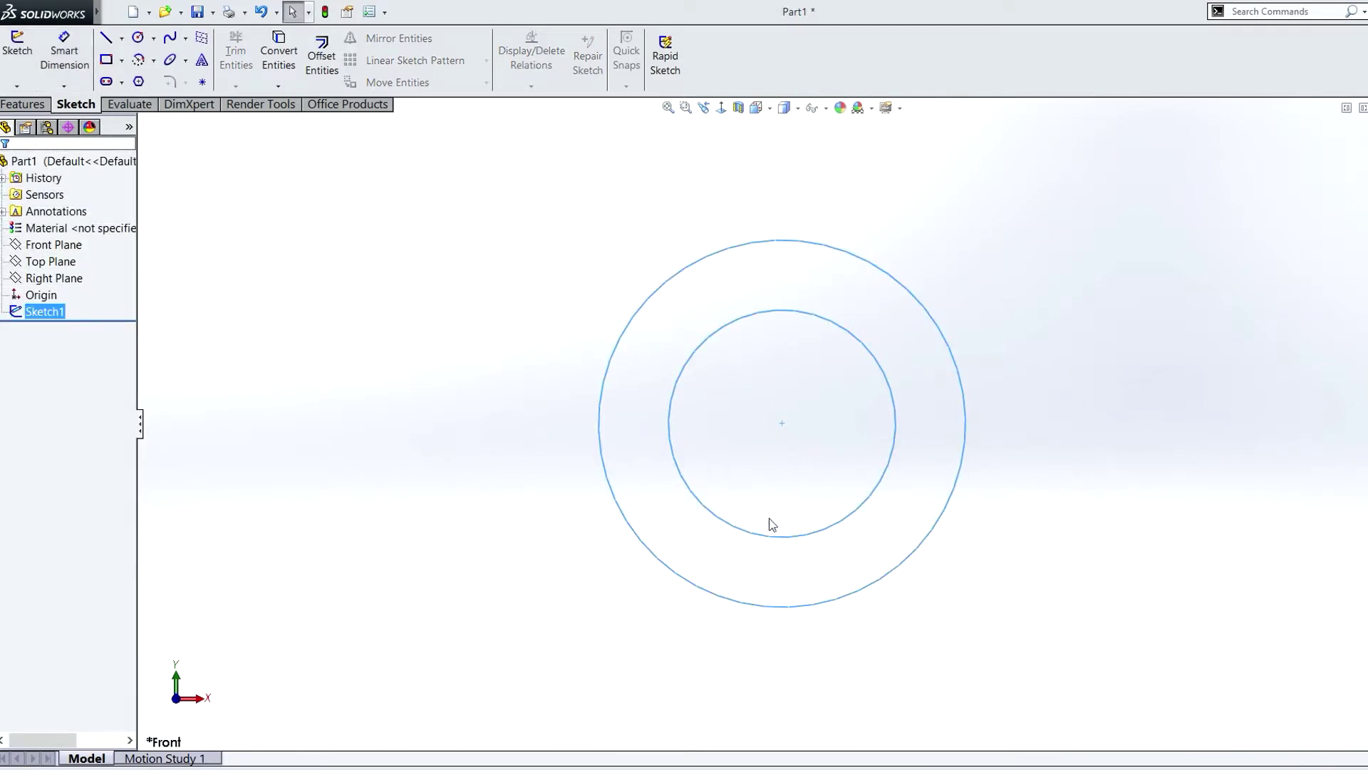
# - Extrude the ring sketch 18 mm into a hollow cylindrical tube
pyautogui.moveTo(945, 586); pyautogui.dragTo(997, 383, button='middle')
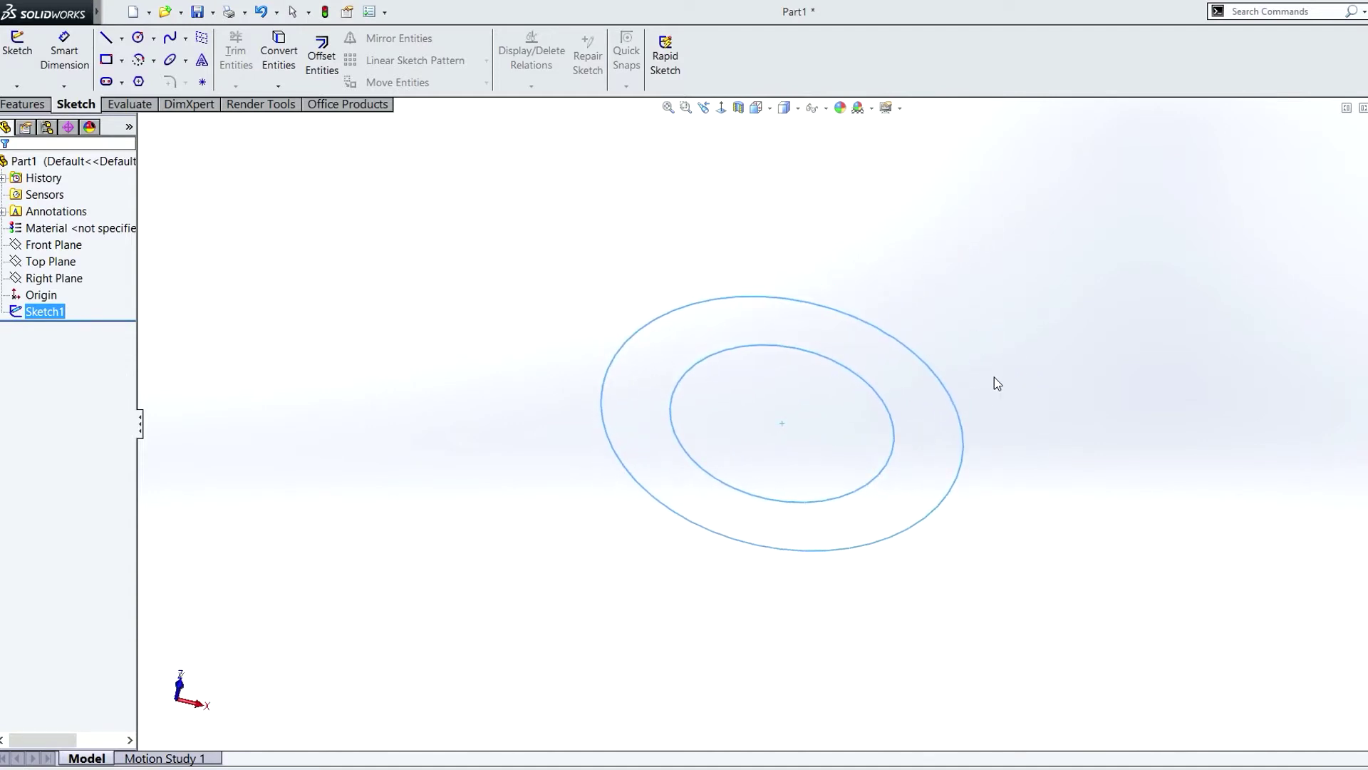
pyautogui.click(28, 109)
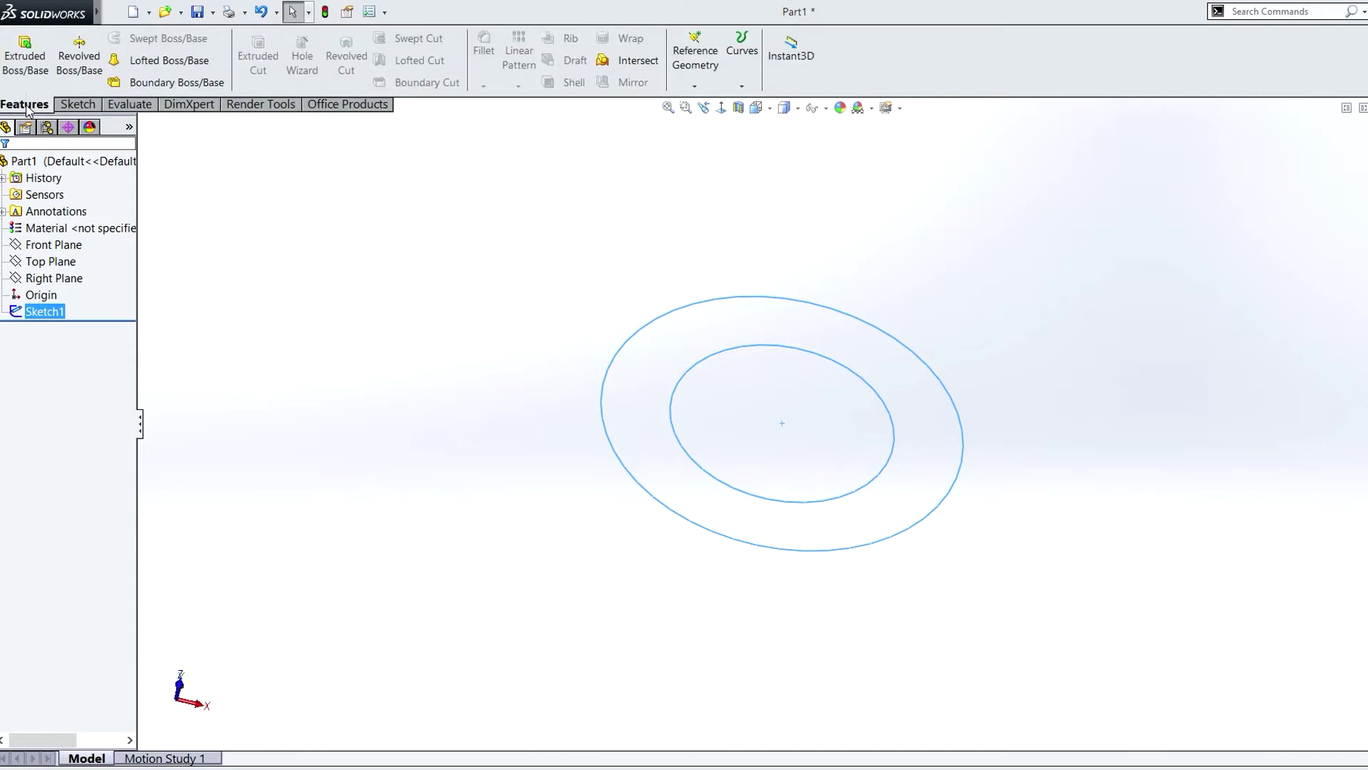
pyautogui.click(25, 57)
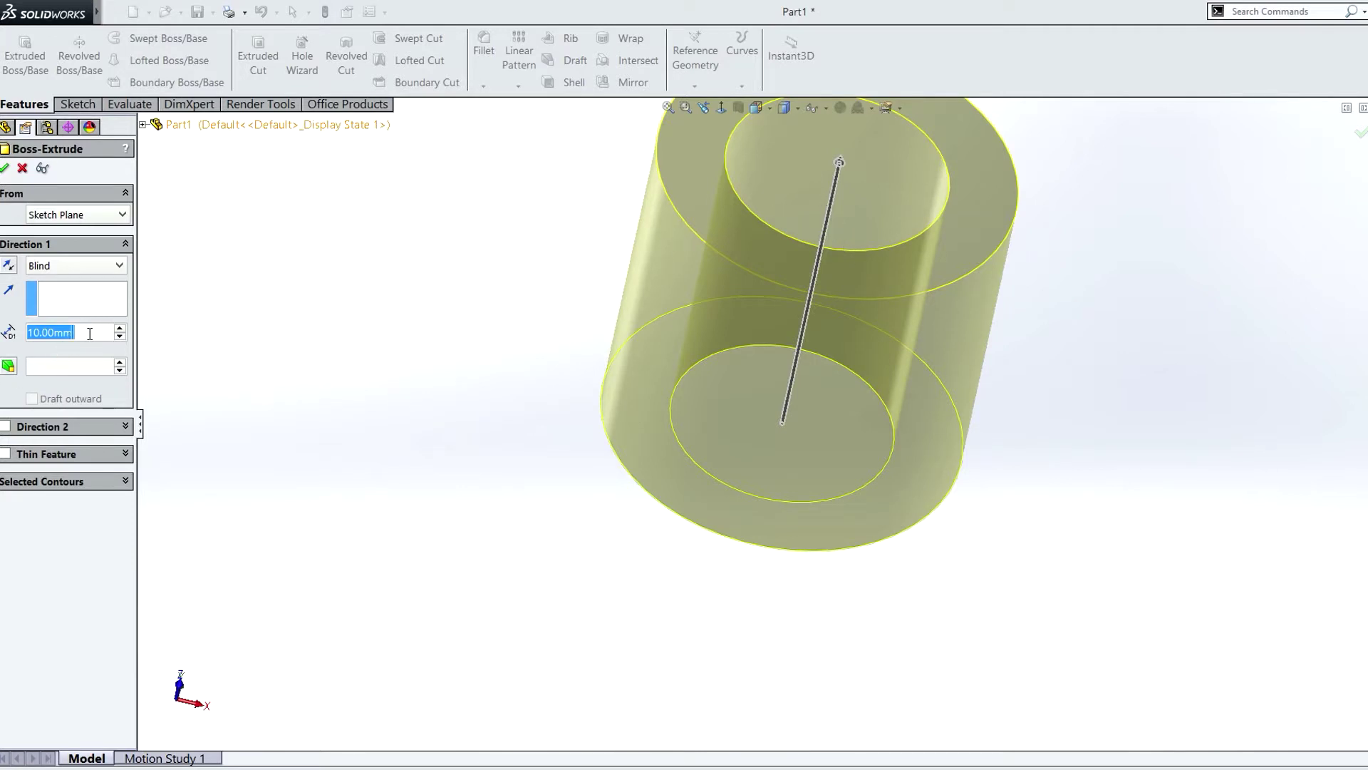
pyautogui.write('18mm')
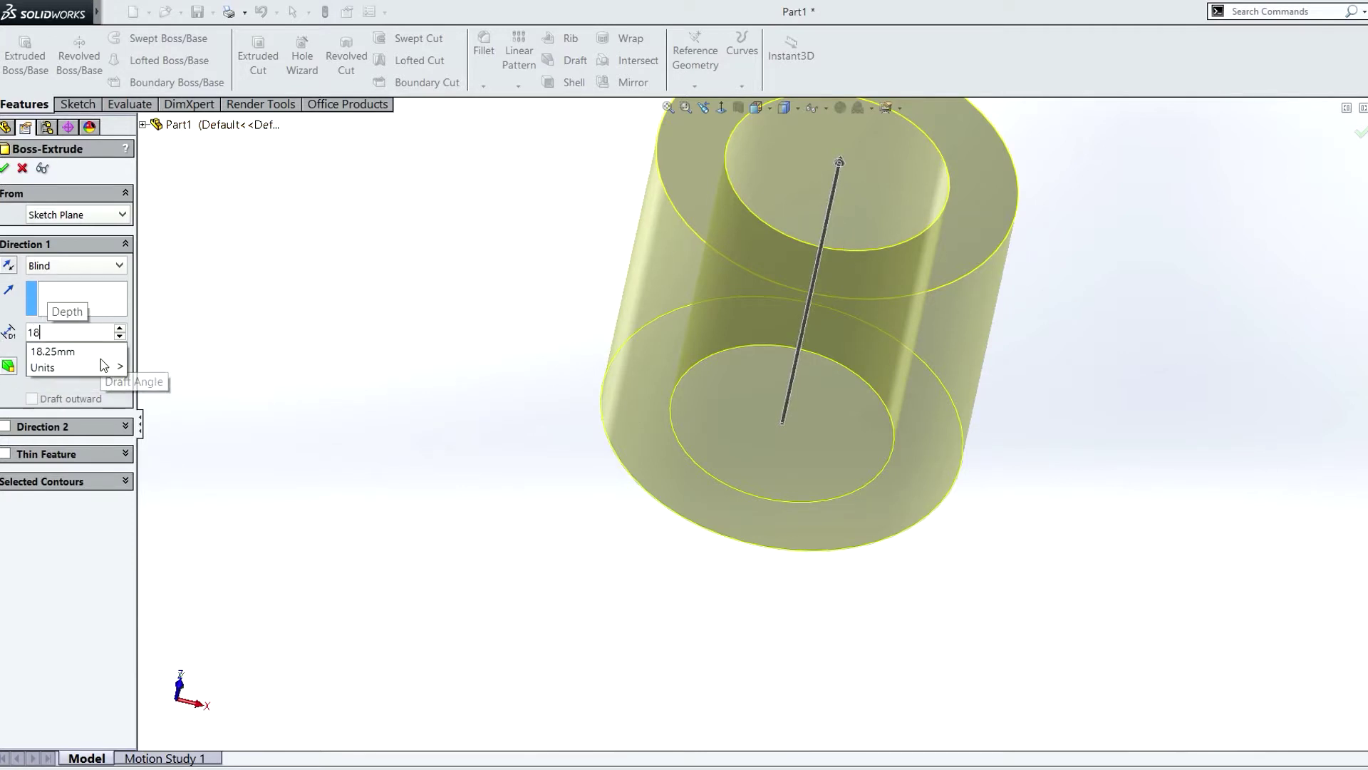
pyautogui.press('Return')
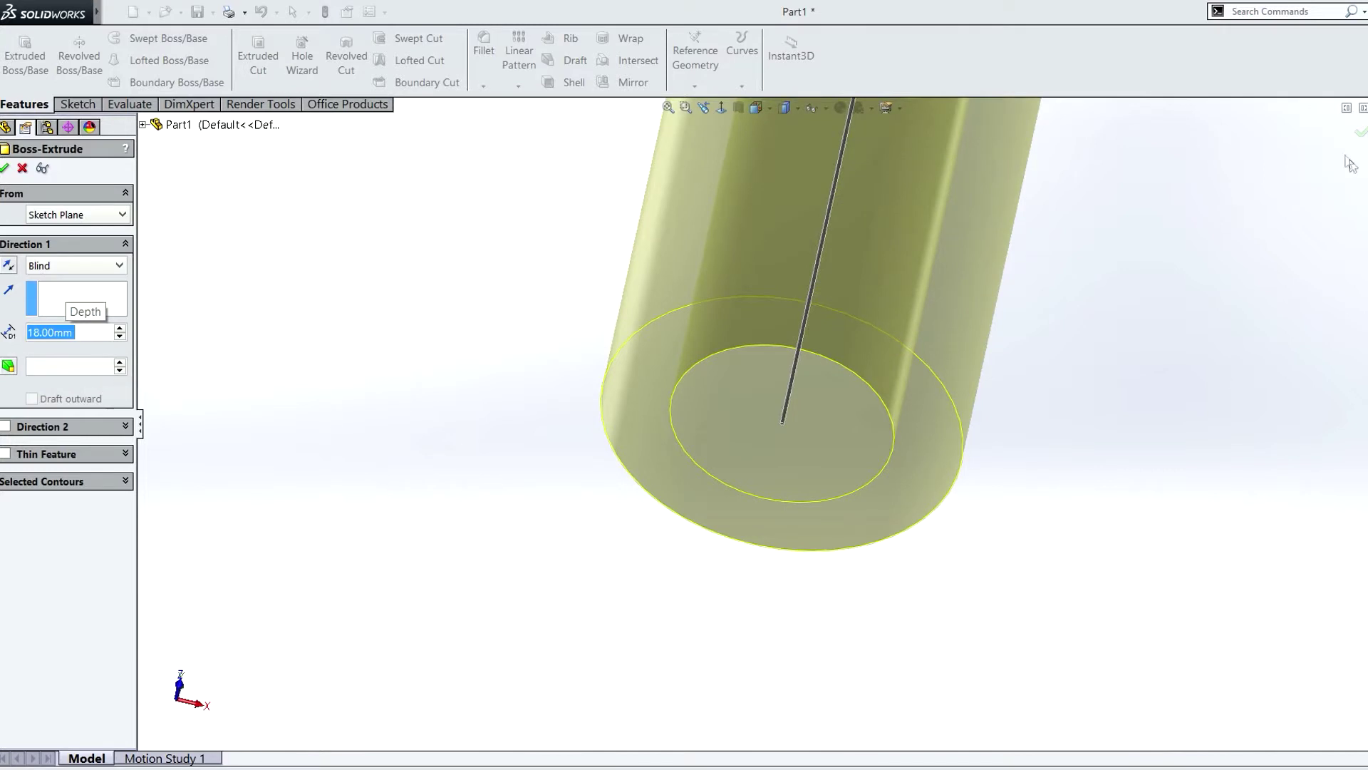
pyautogui.click(1361, 136)
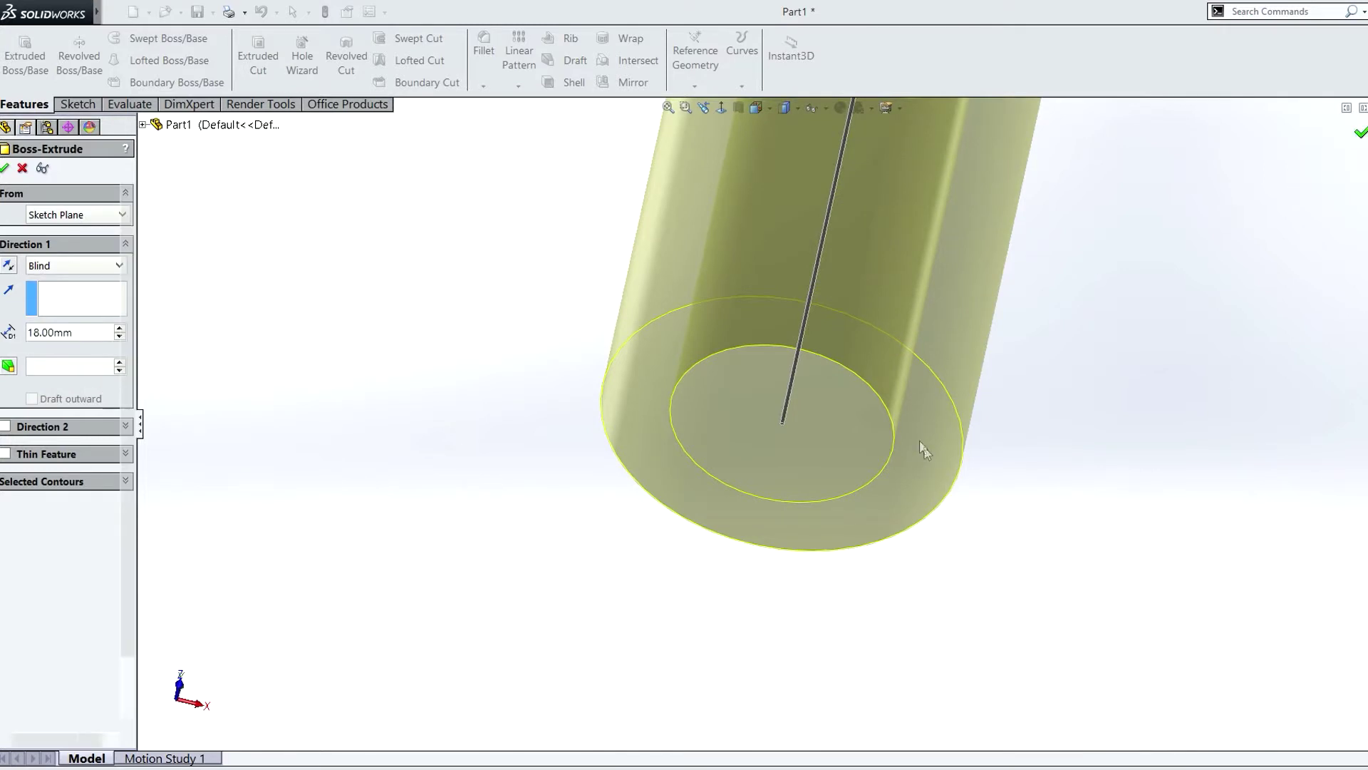
pyautogui.scroll(5, 916, 395)
pyautogui.moveTo(942, 395); pyautogui.dragTo(837, 357, button='middle')
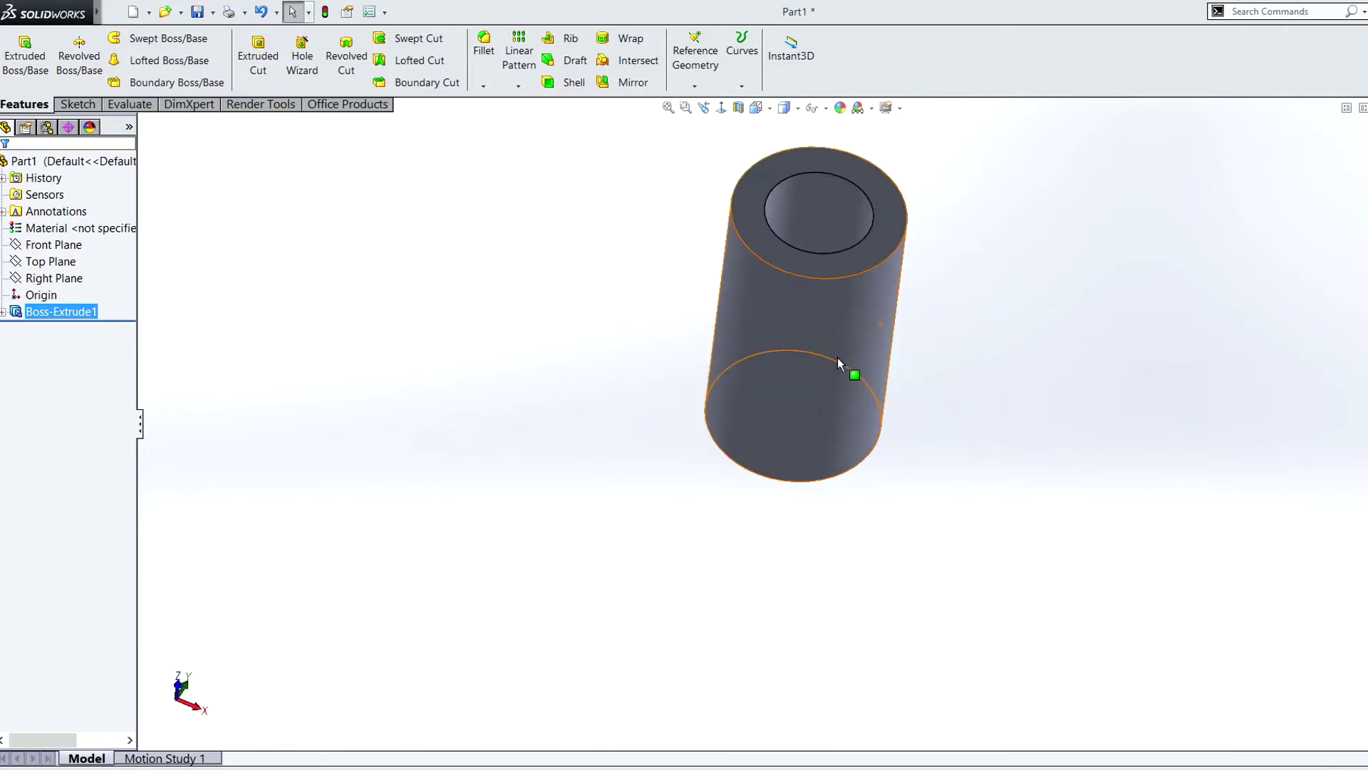
pyautogui.keyDown('shift'); pyautogui.moveTo(907, 296); pyautogui.dragTo(883, 326, button='middle'); pyautogui.keyUp('shift')
pyautogui.keyDown('ctrl'); pyautogui.moveTo(862, 413); pyautogui.dragTo(827, 490, button='middle'); pyautogui.keyUp('ctrl')
pyautogui.moveTo(899, 428); pyautogui.dragTo(848, 408, button='middle')
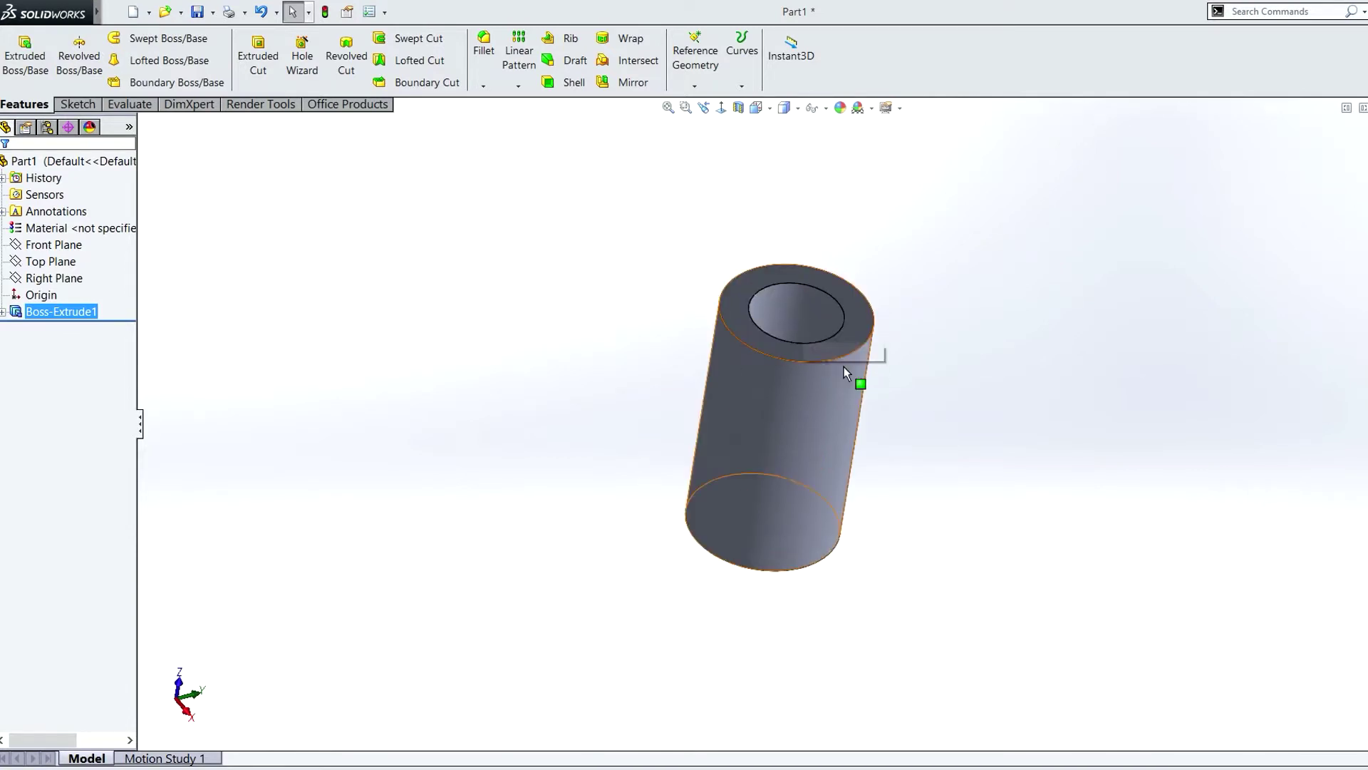
# - On the tube's top face, sketch a circle from the origin to the outer edge
pyautogui.click(861, 318)
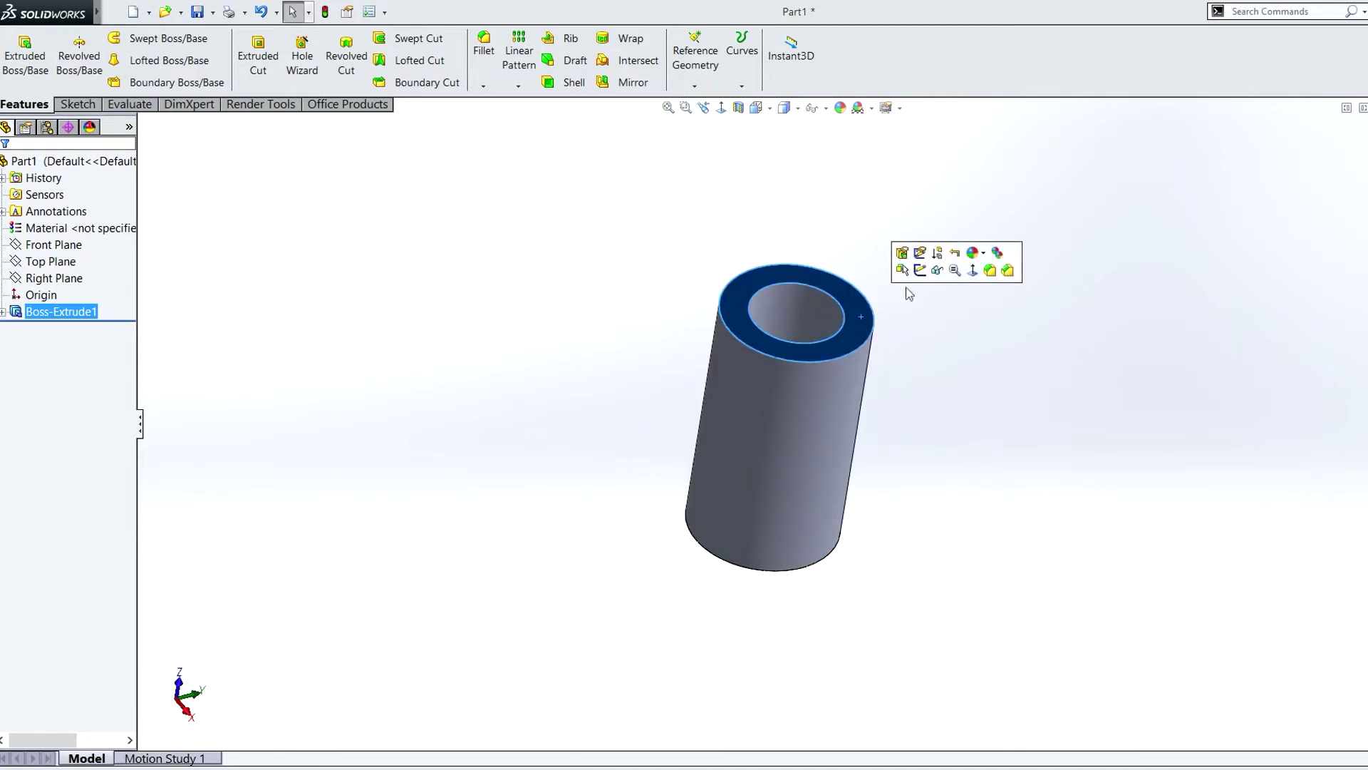
pyautogui.click(921, 272)
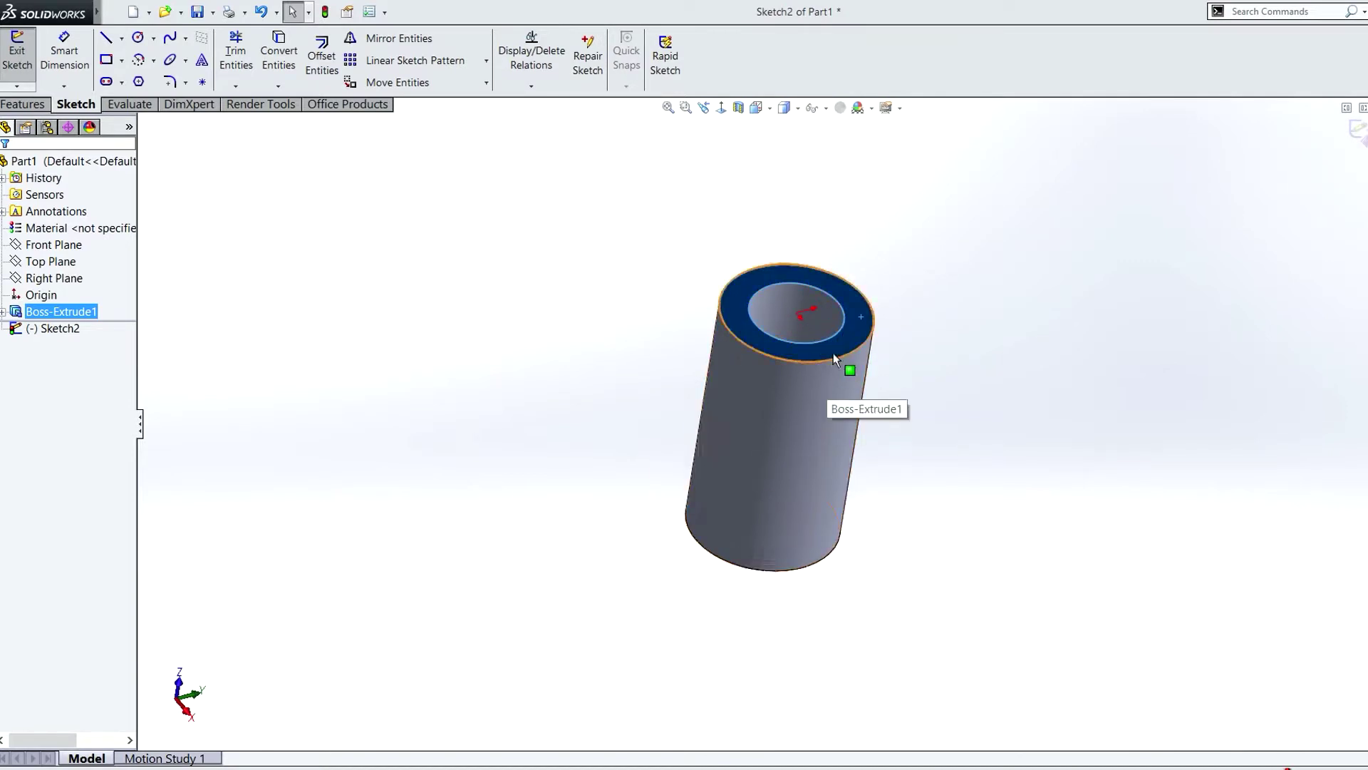
pyautogui.scroll(-3, 834, 350)
pyautogui.click(139, 37)
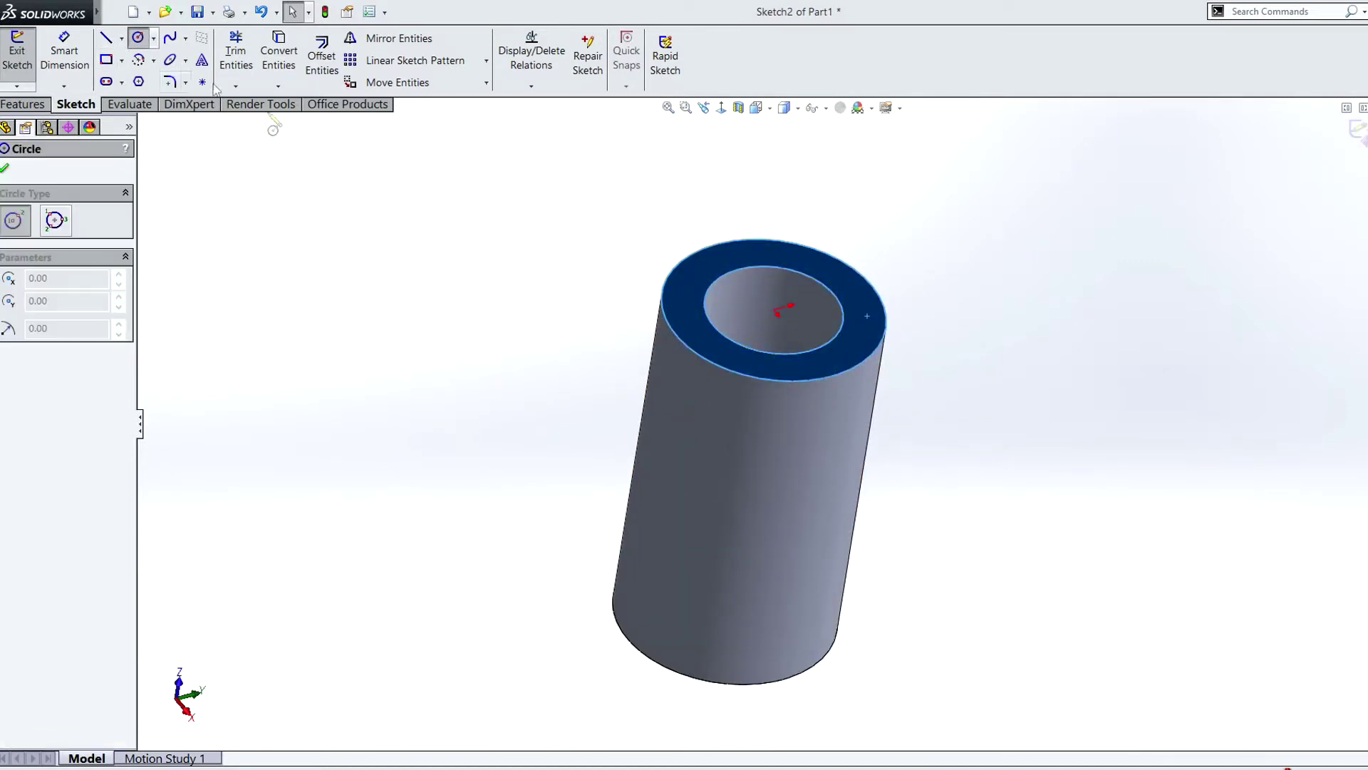
pyautogui.click(777, 311)
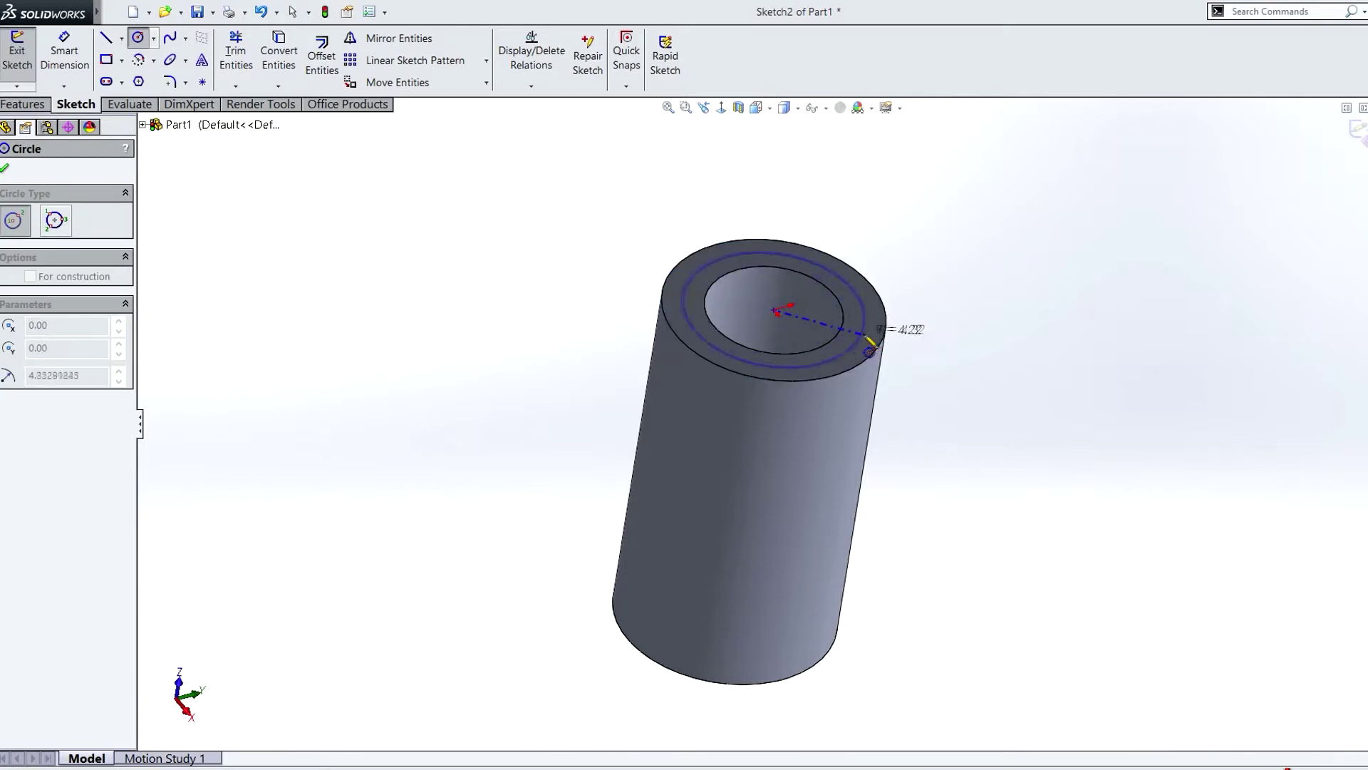
pyautogui.click(850, 388)
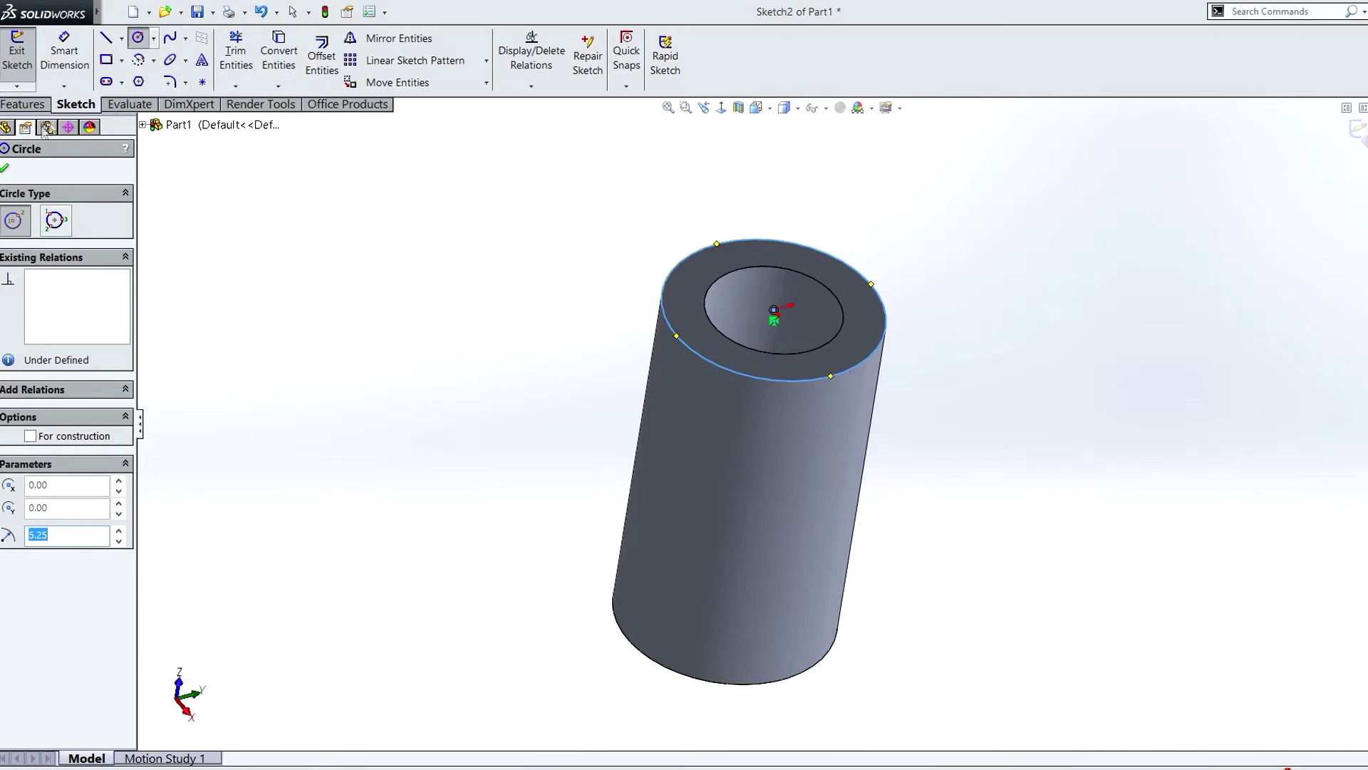
pyautogui.click(5, 169)
pyautogui.click(1071, 288)
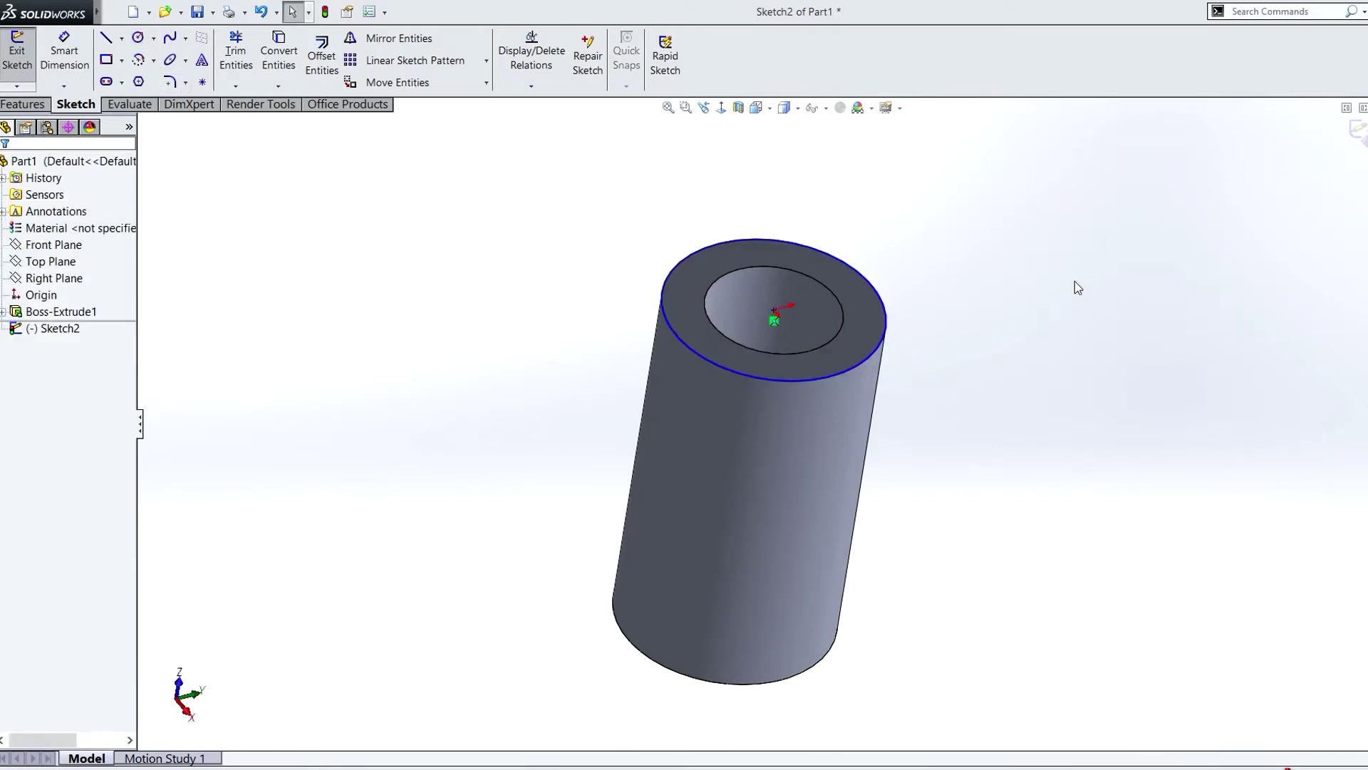
# - Dimension the circle to 10.50 mm diameter and exit the sketch
pyautogui.click(72, 44)
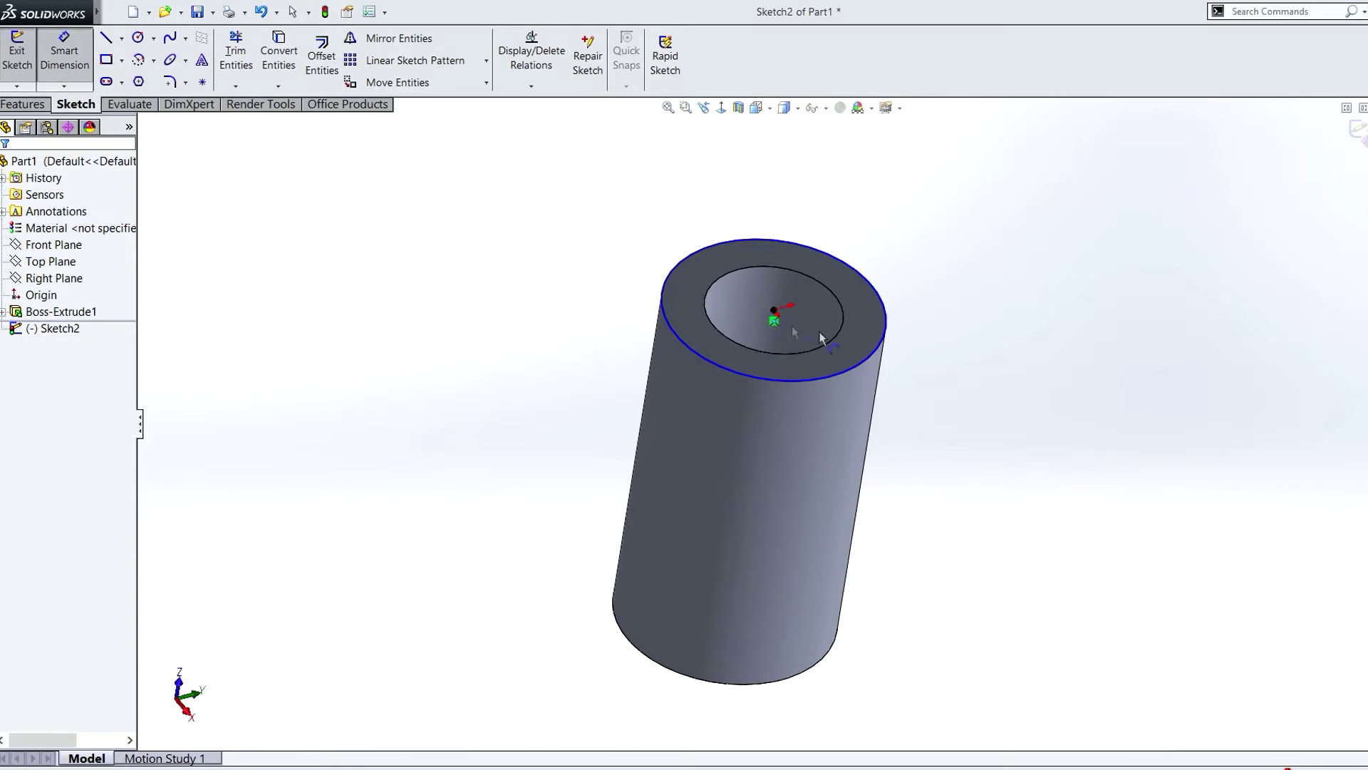
pyautogui.click(880, 359)
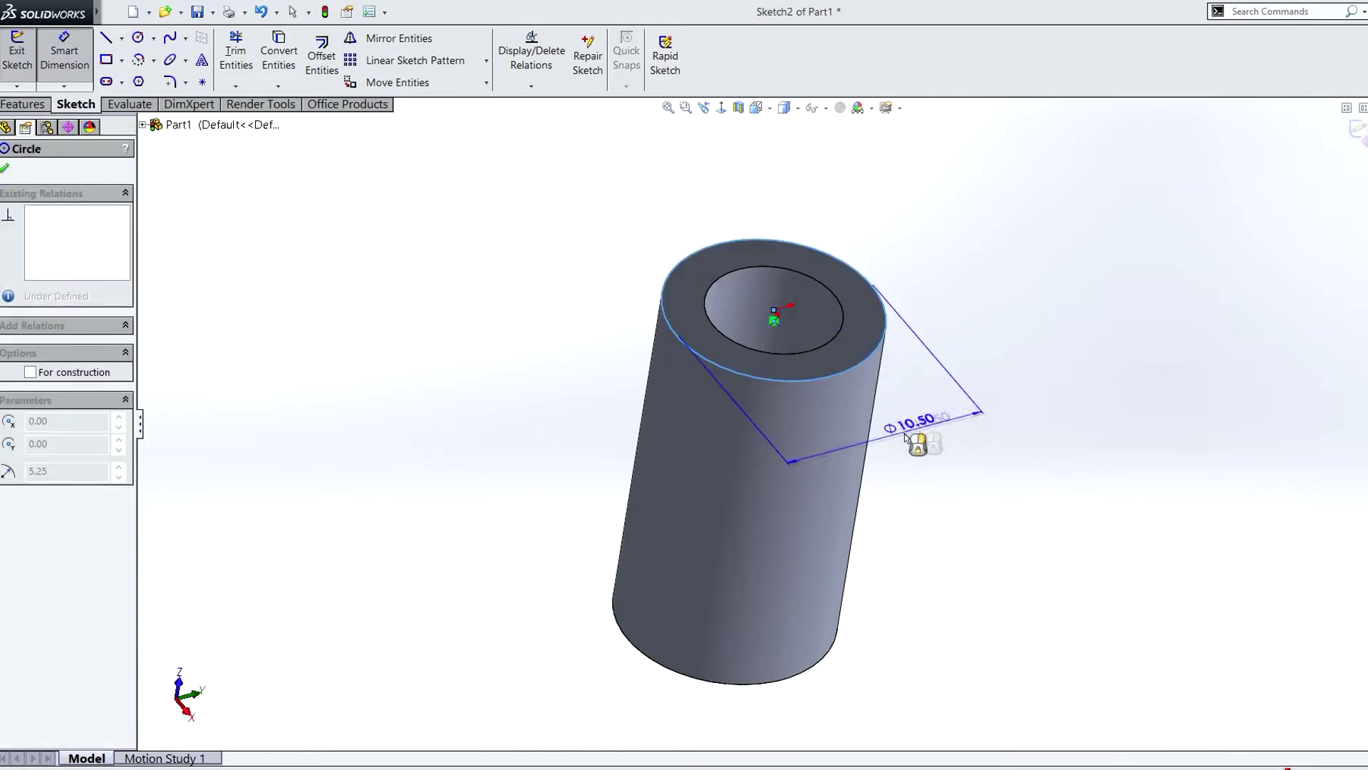
pyautogui.click(904, 437)
pyautogui.press('Return')
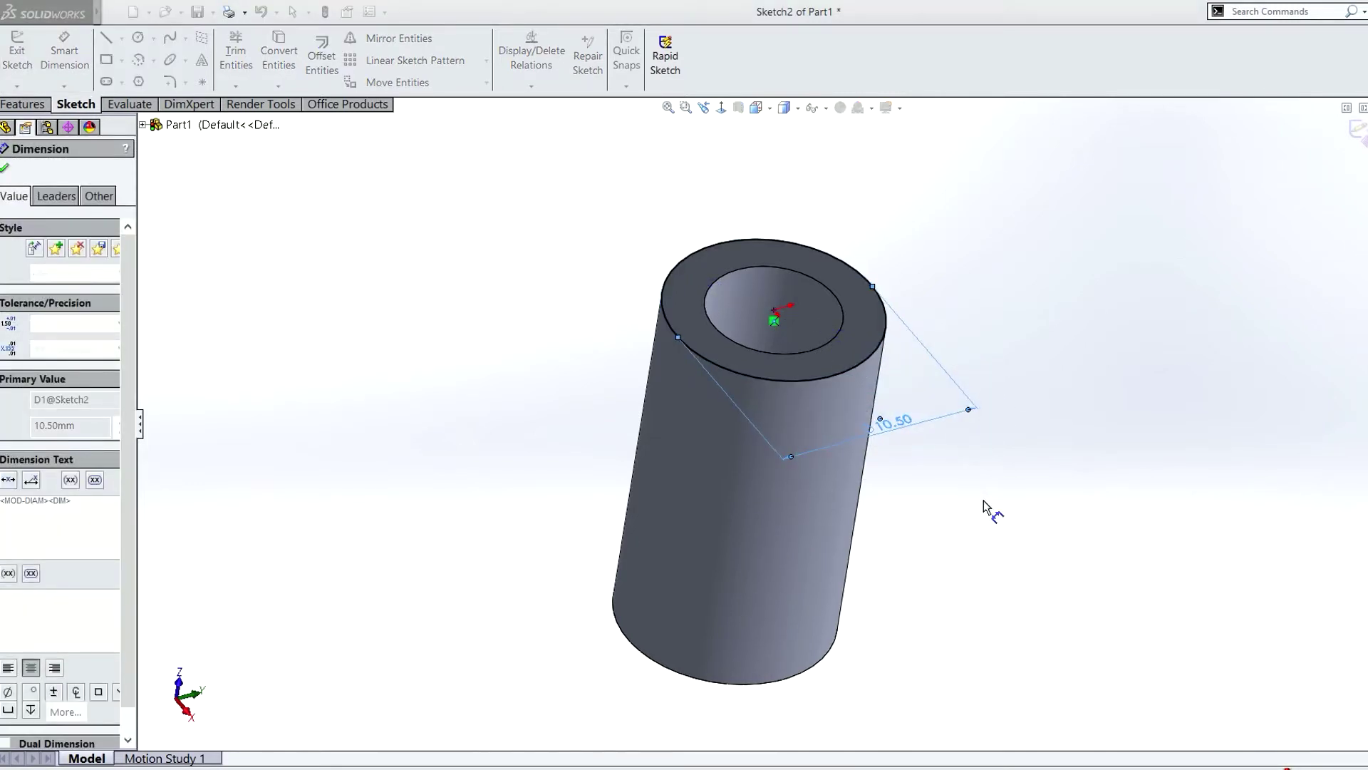
pyautogui.click(1360, 131)
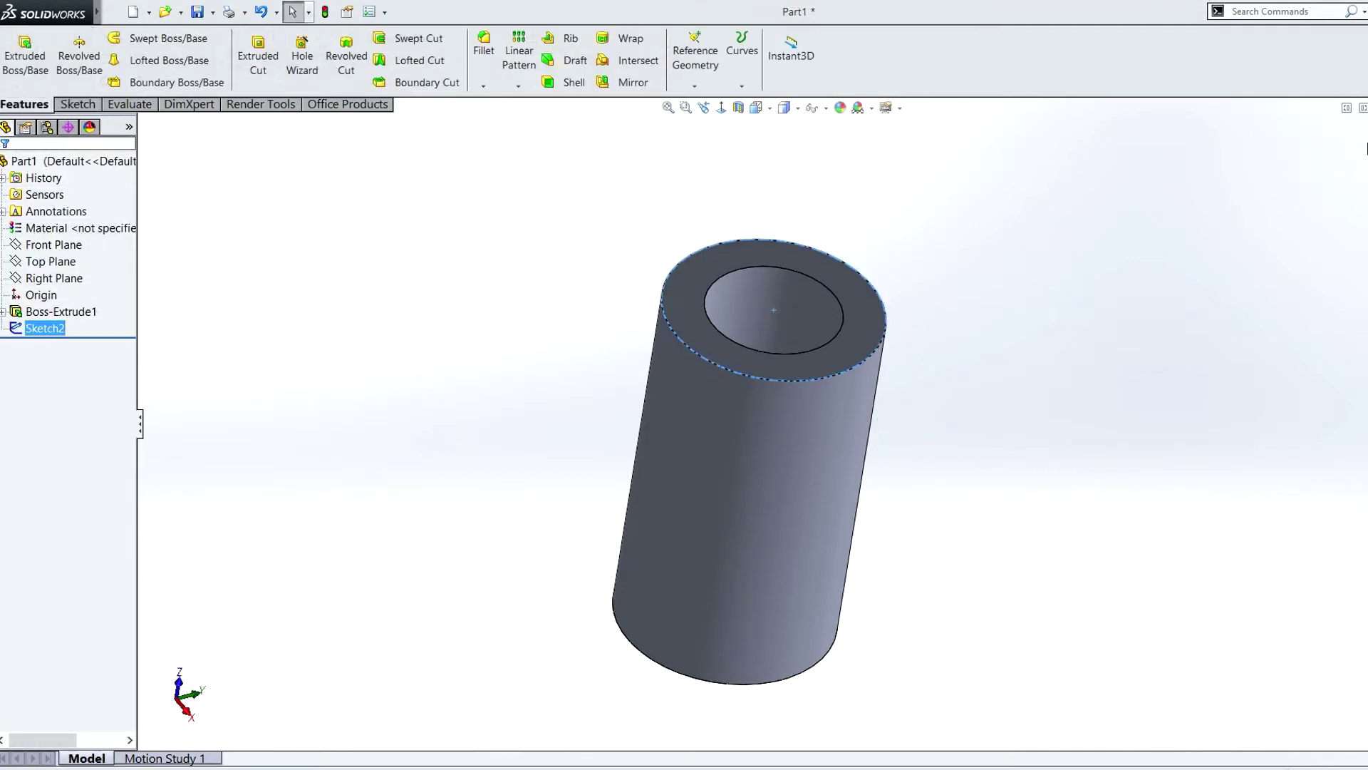
pyautogui.click(24, 57)
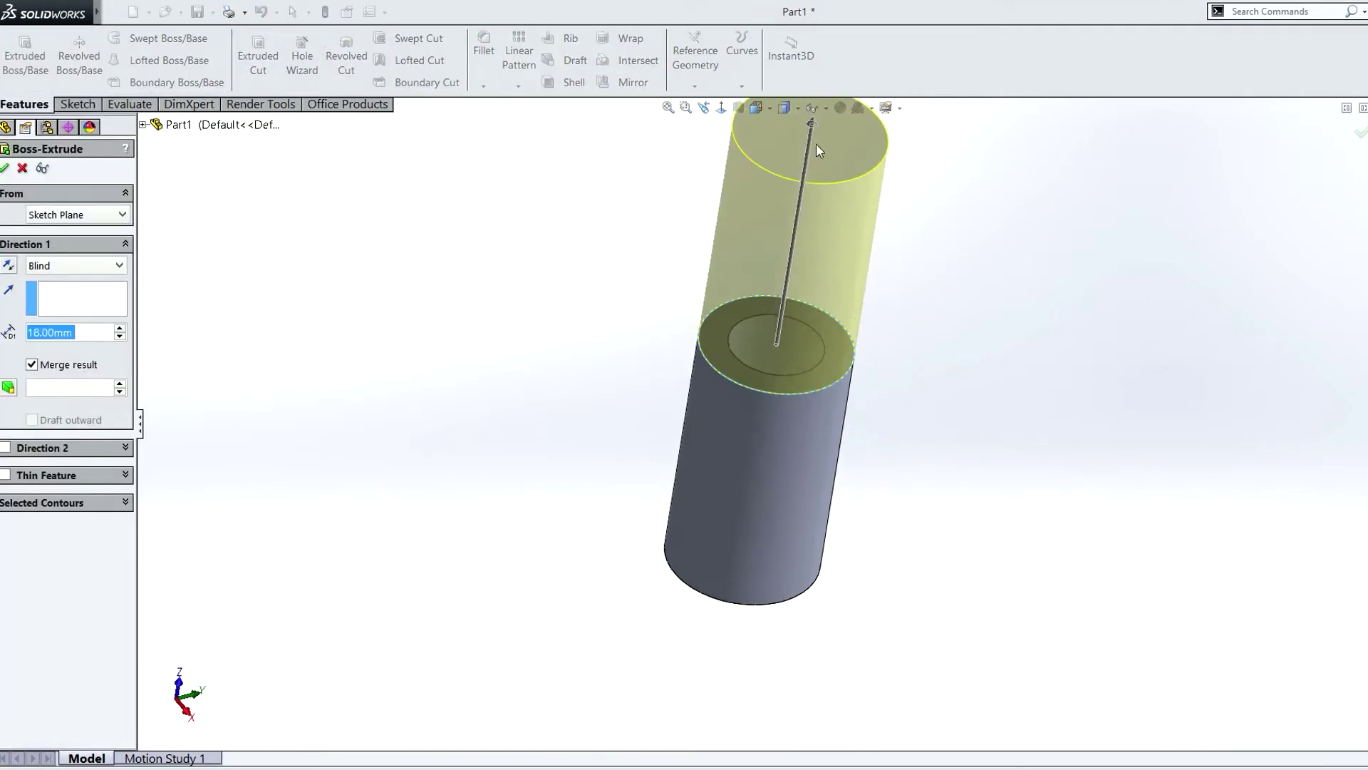
# - Extrude Sketch2 to a 2 mm blind depth, capping the tube's top end
pyautogui.moveTo(810, 122); pyautogui.dragTo(772, 391)
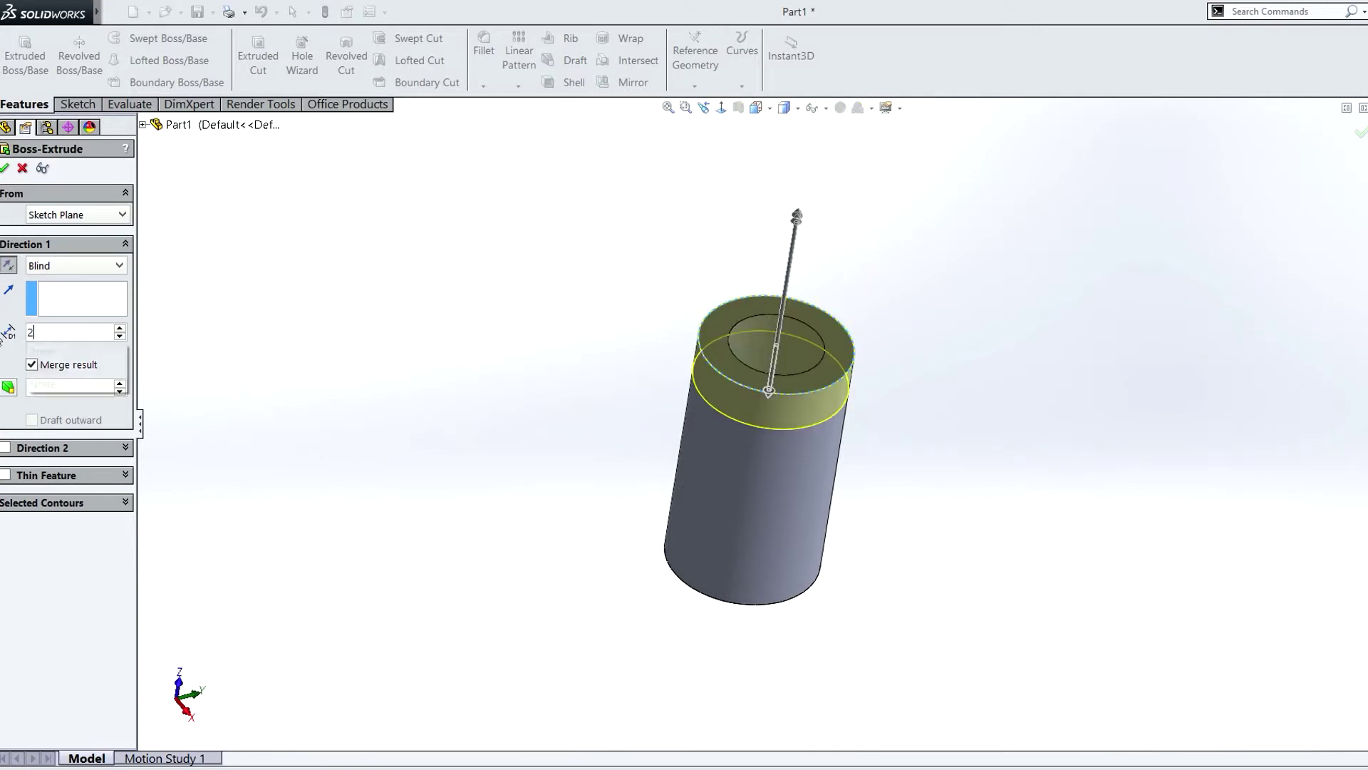
pyautogui.write('2')
pyautogui.press('Return')
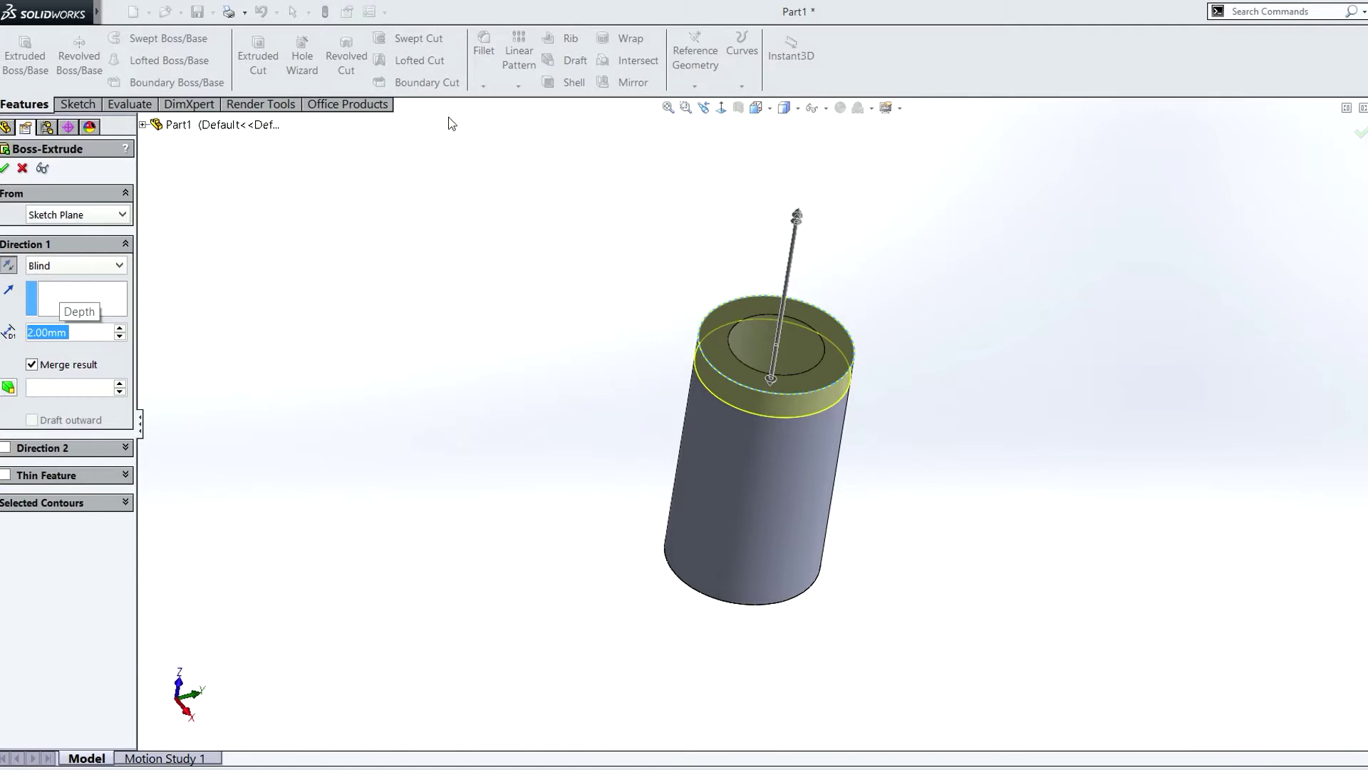
pyautogui.press('Return')
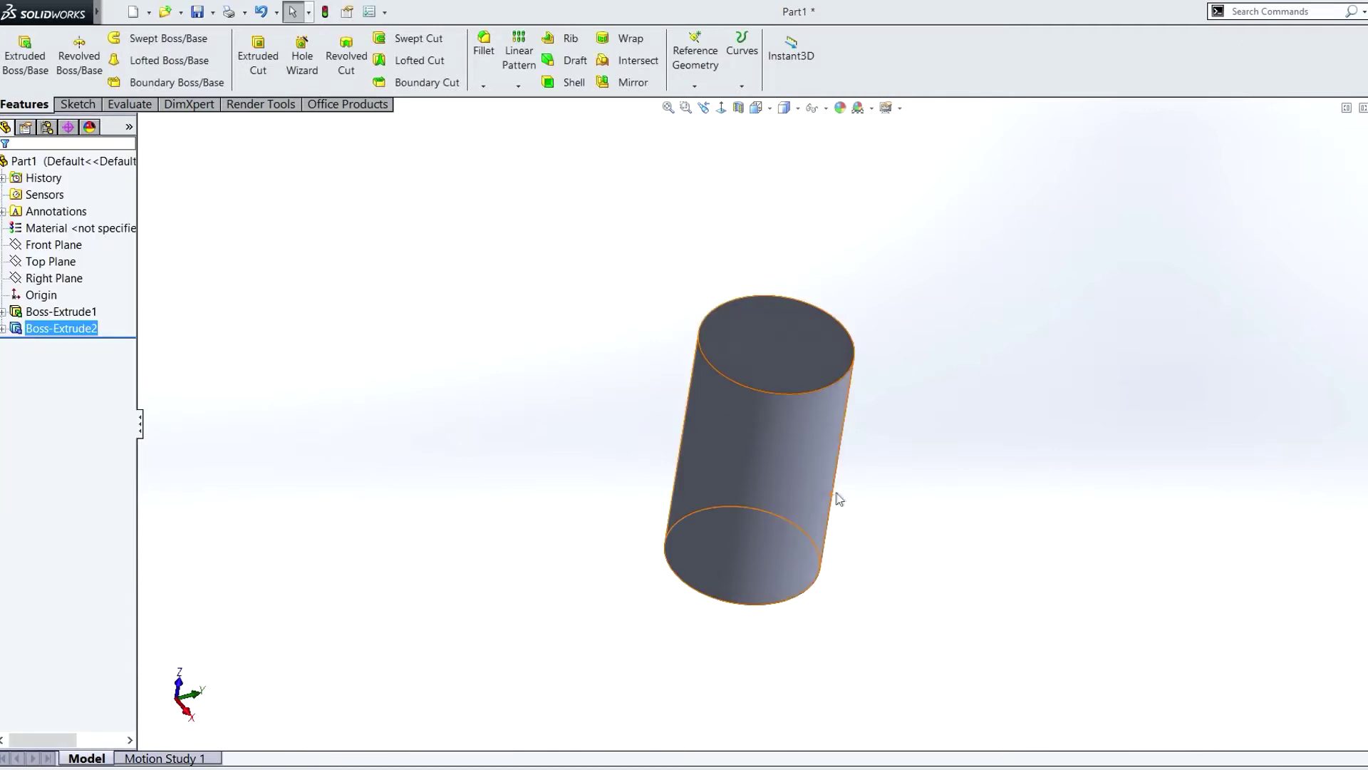
pyautogui.moveTo(870, 438); pyautogui.dragTo(886, 306, button='middle')
pyautogui.hotkey('ctrl', '6')
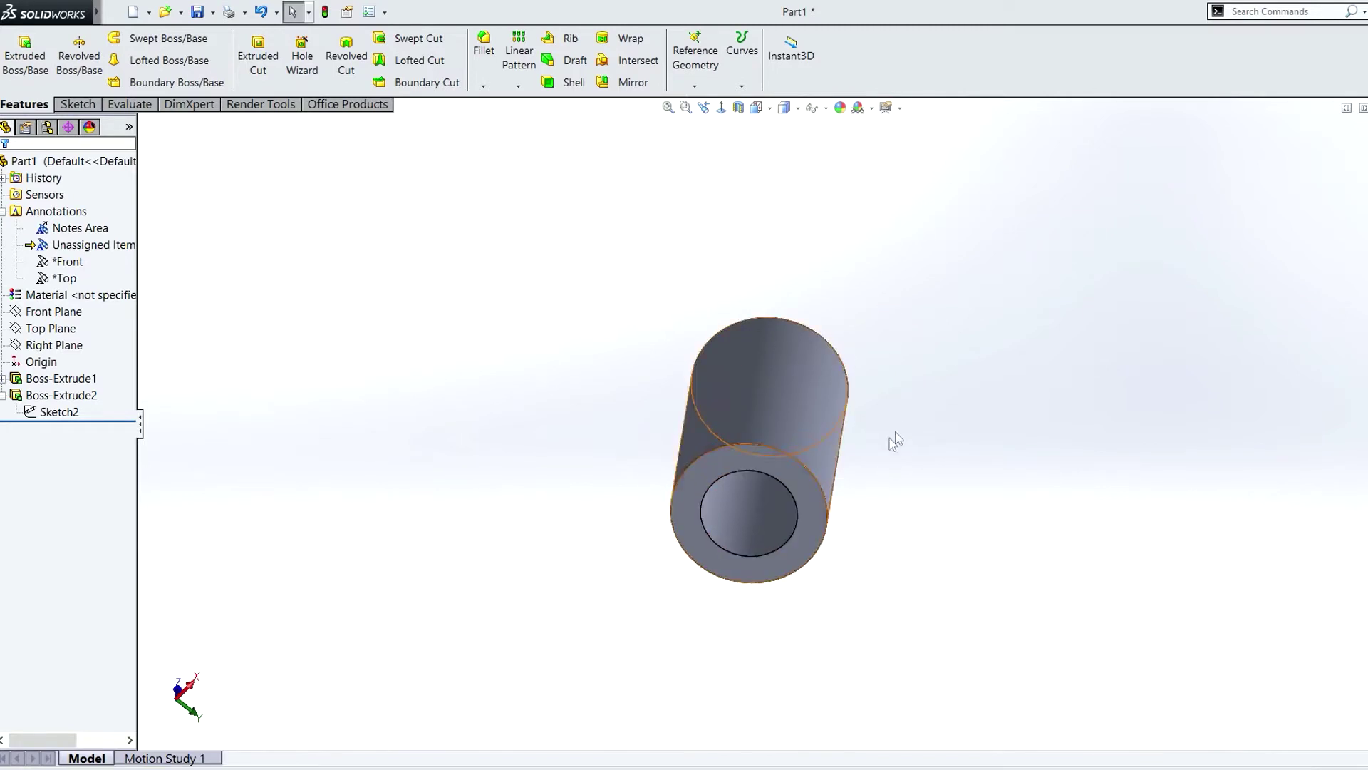
pyautogui.press('Up')
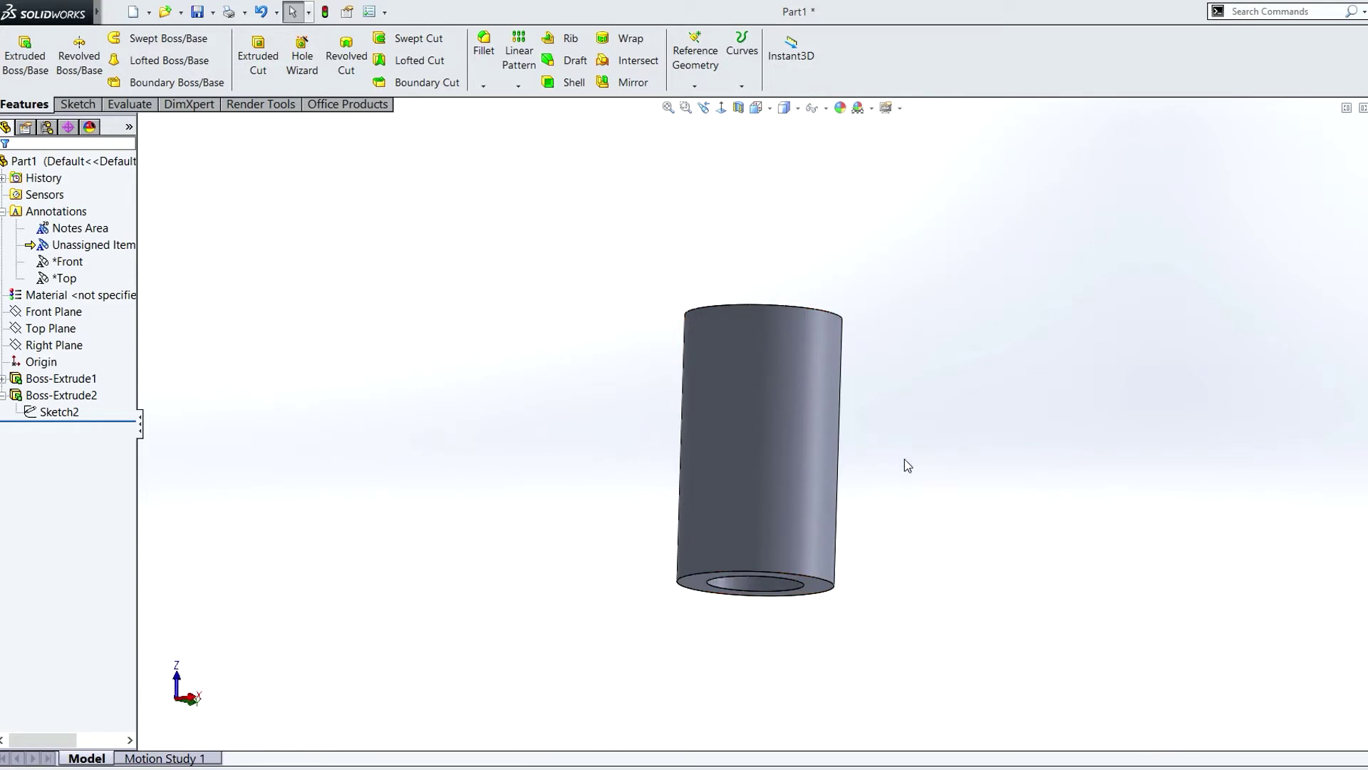
pyautogui.moveTo(907, 535); pyautogui.dragTo(891, 257, button='middle')
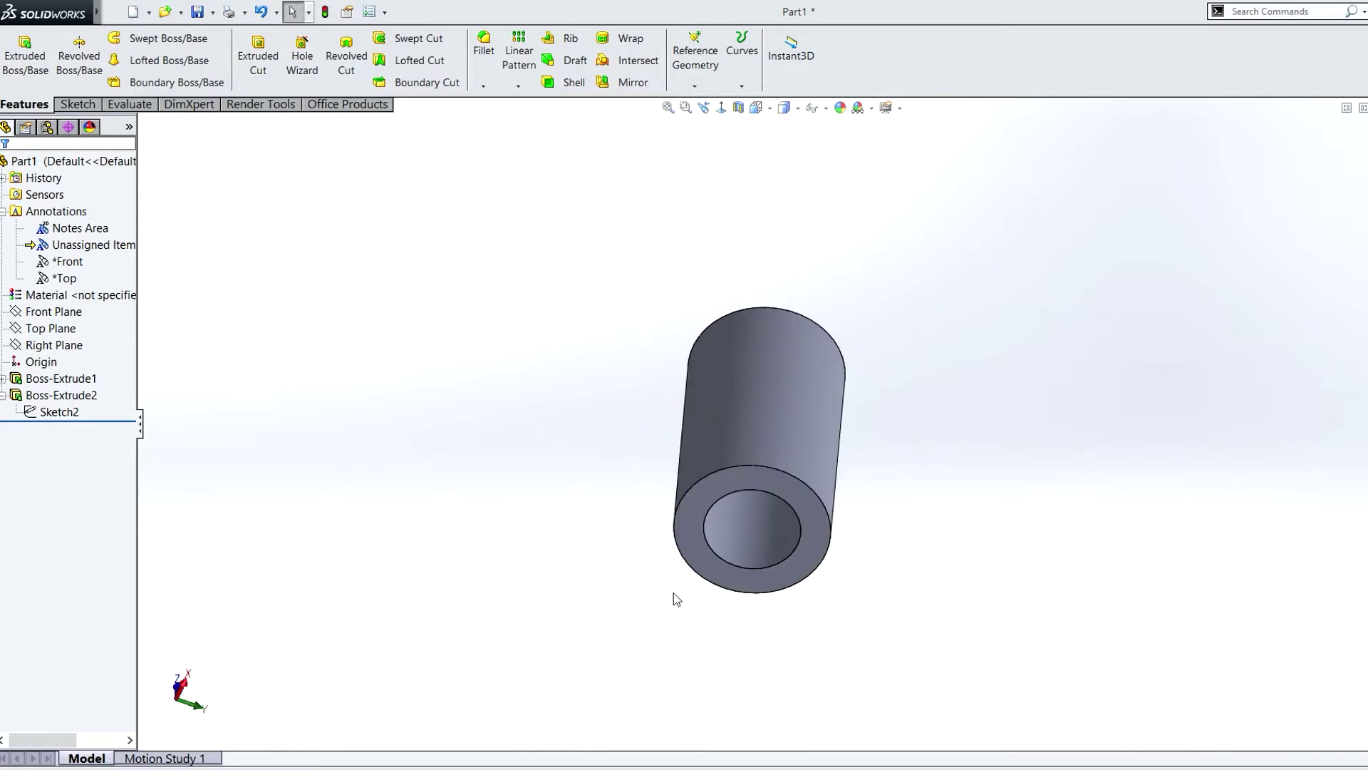
# - Start a sketch on the tube's hollow end face and view it Normal To
pyautogui.click(690, 533)
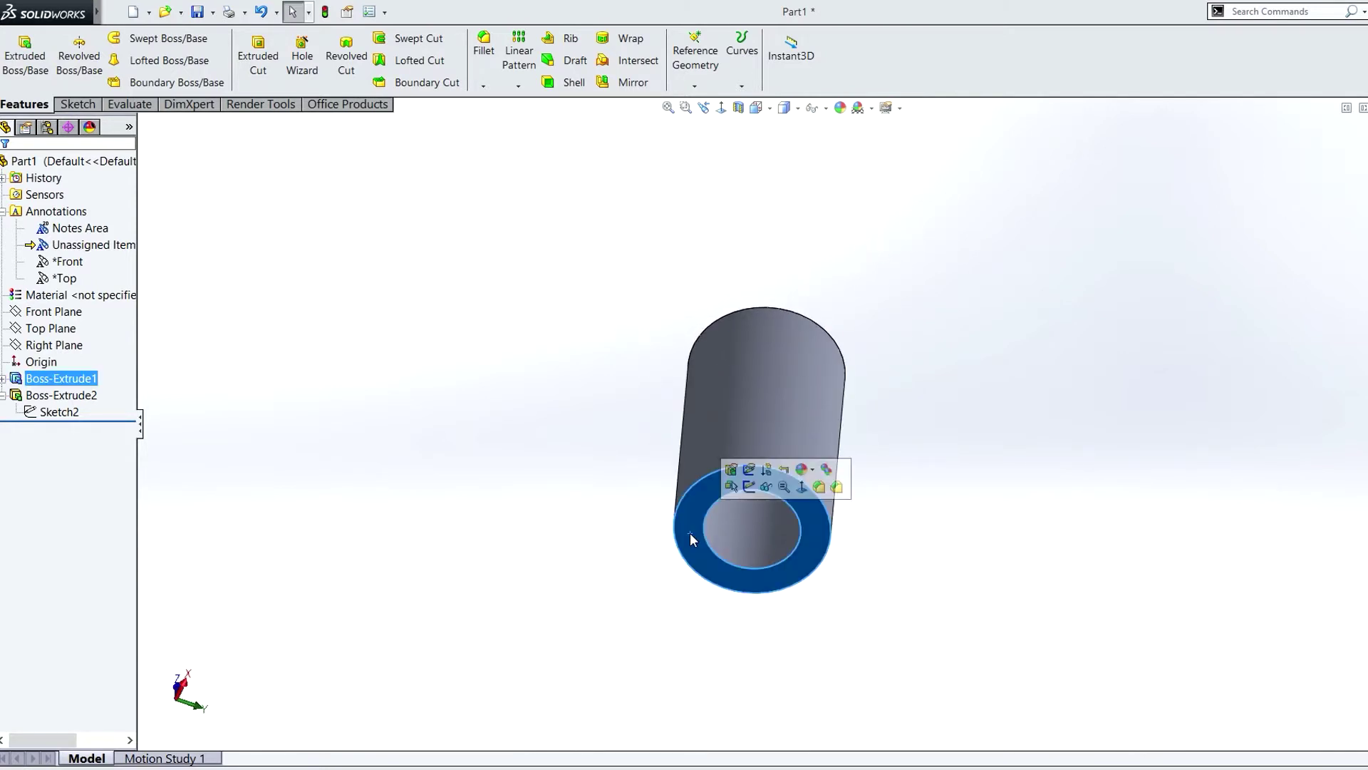
pyautogui.click(747, 487)
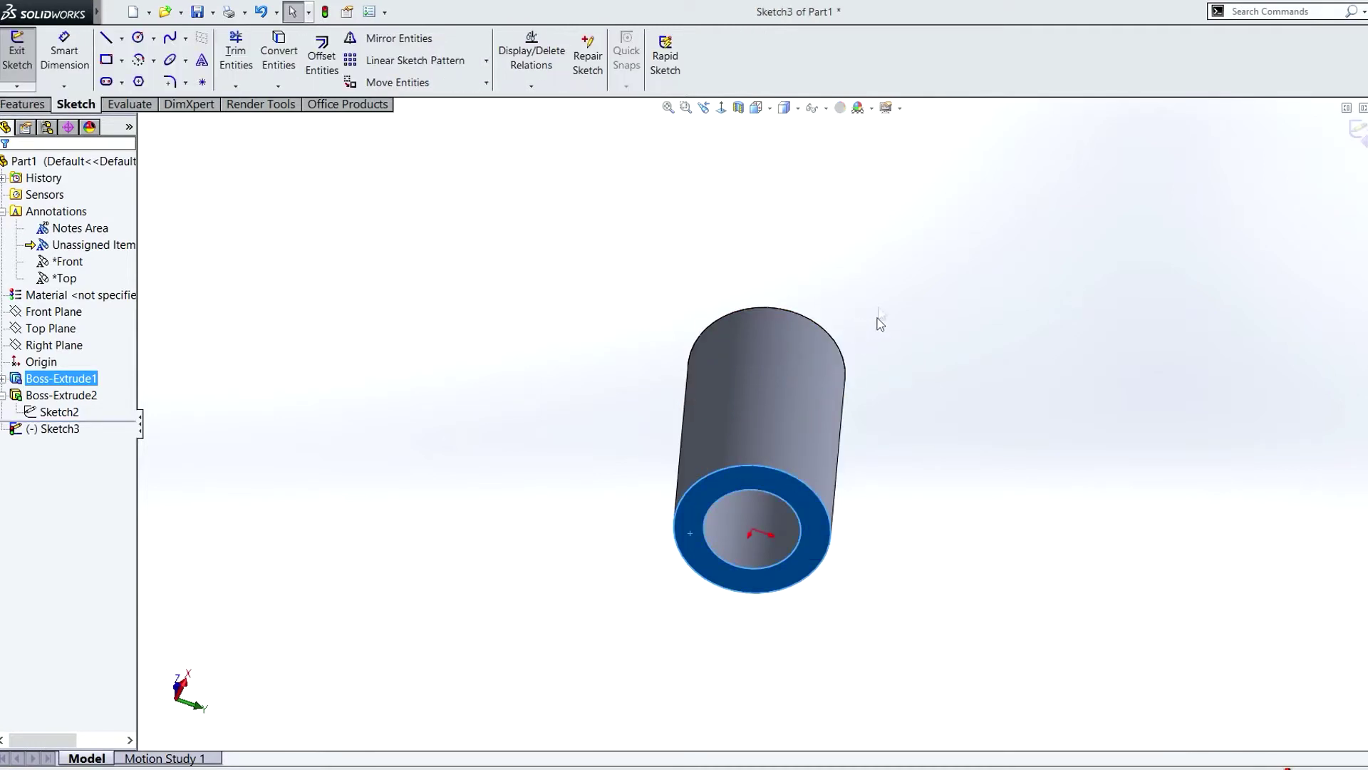
pyautogui.press('space')
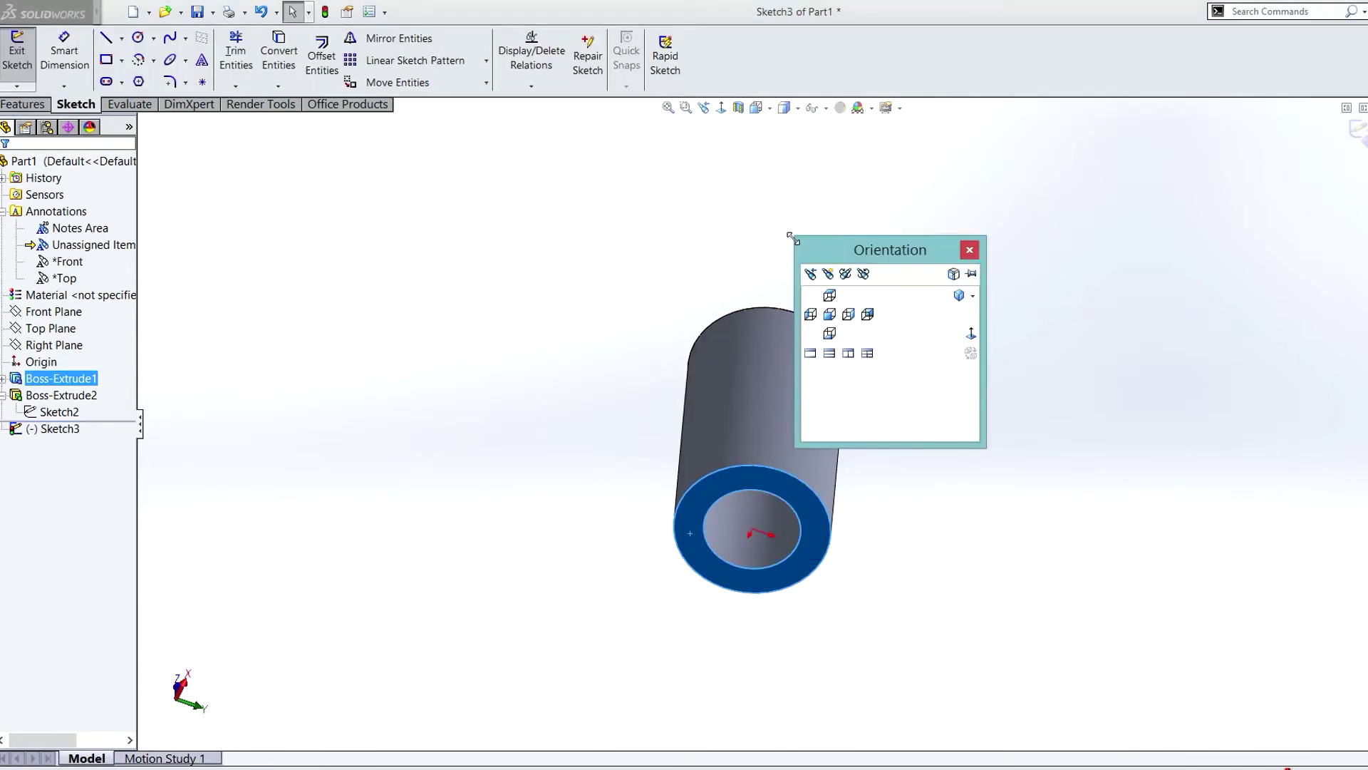
pyautogui.click(973, 335)
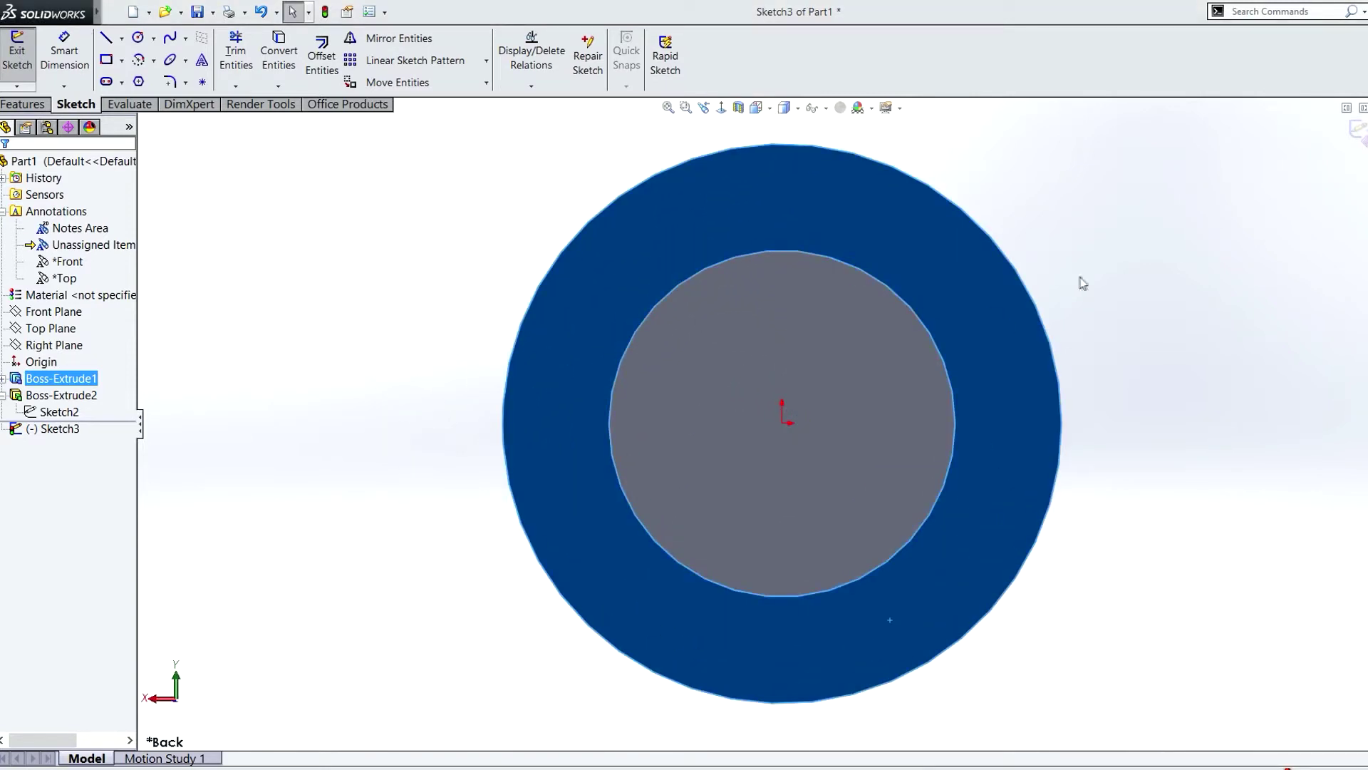
pyautogui.scroll(2, 1034, 446)
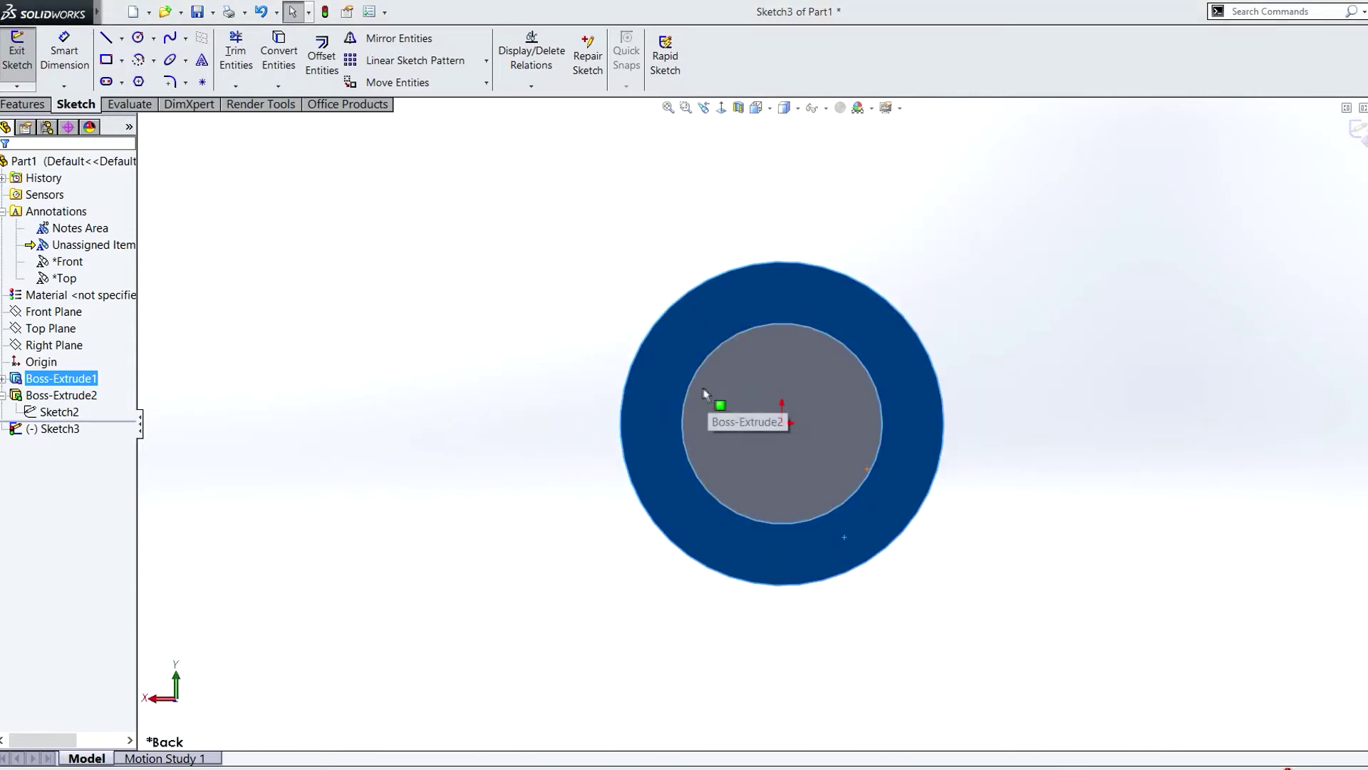
pyautogui.click(1226, 523)
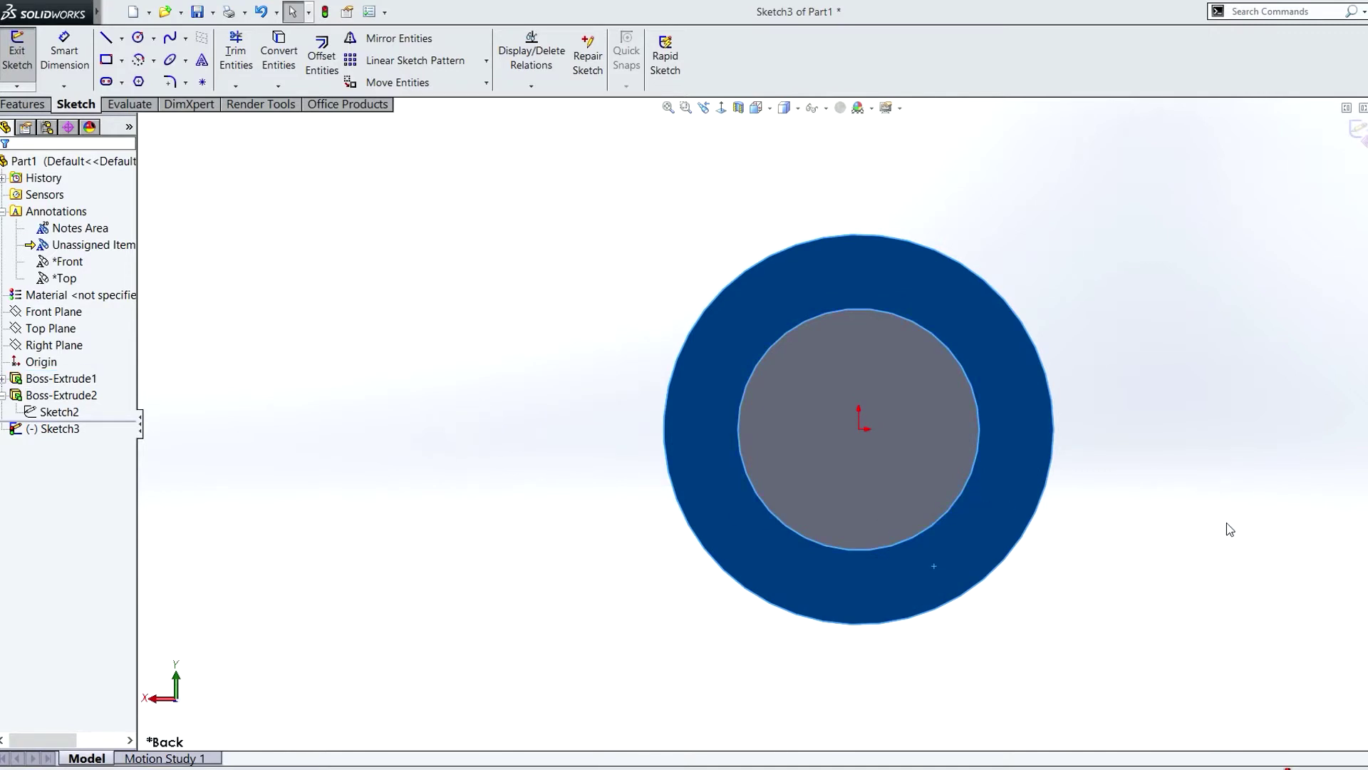
pyautogui.moveTo(86, 28)
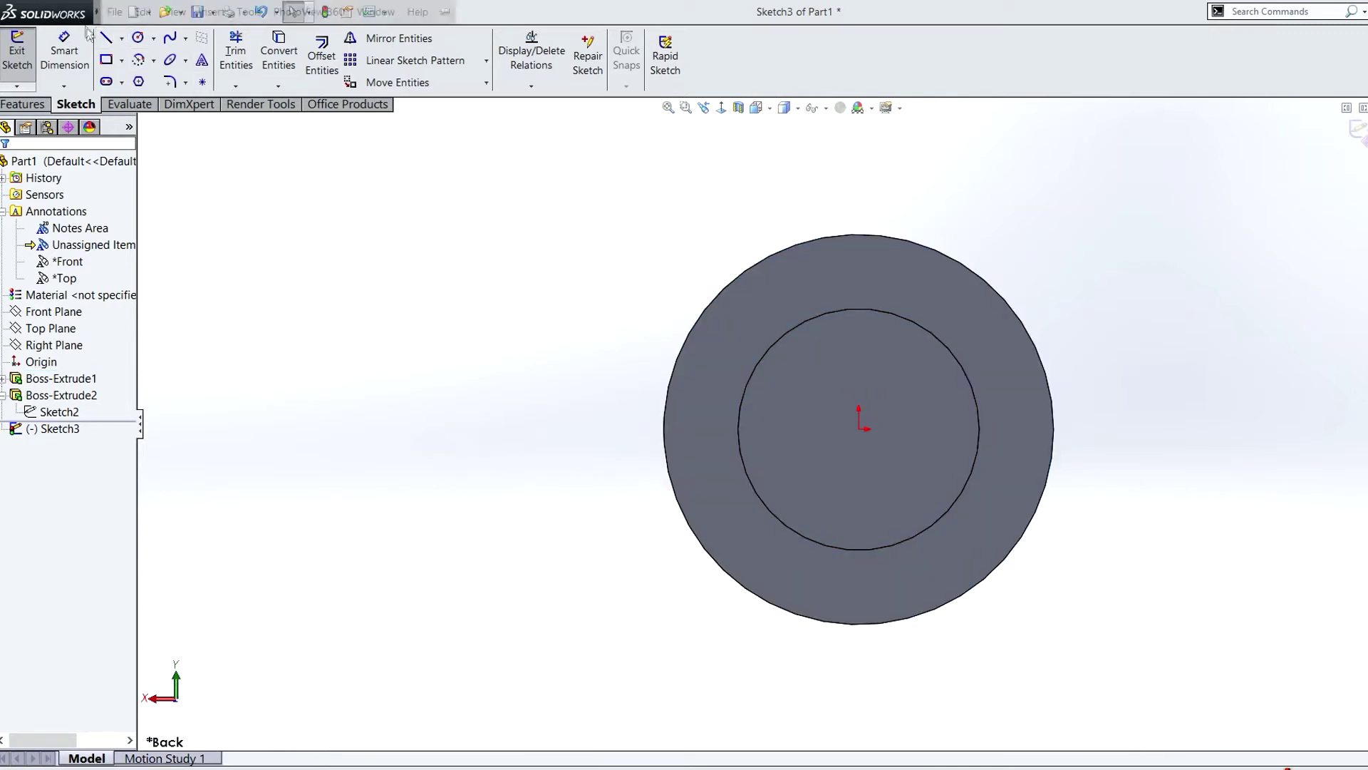
# - Draw a circle left of the tube and make it Equal to the tube's outer edge
pyautogui.click(137, 37)
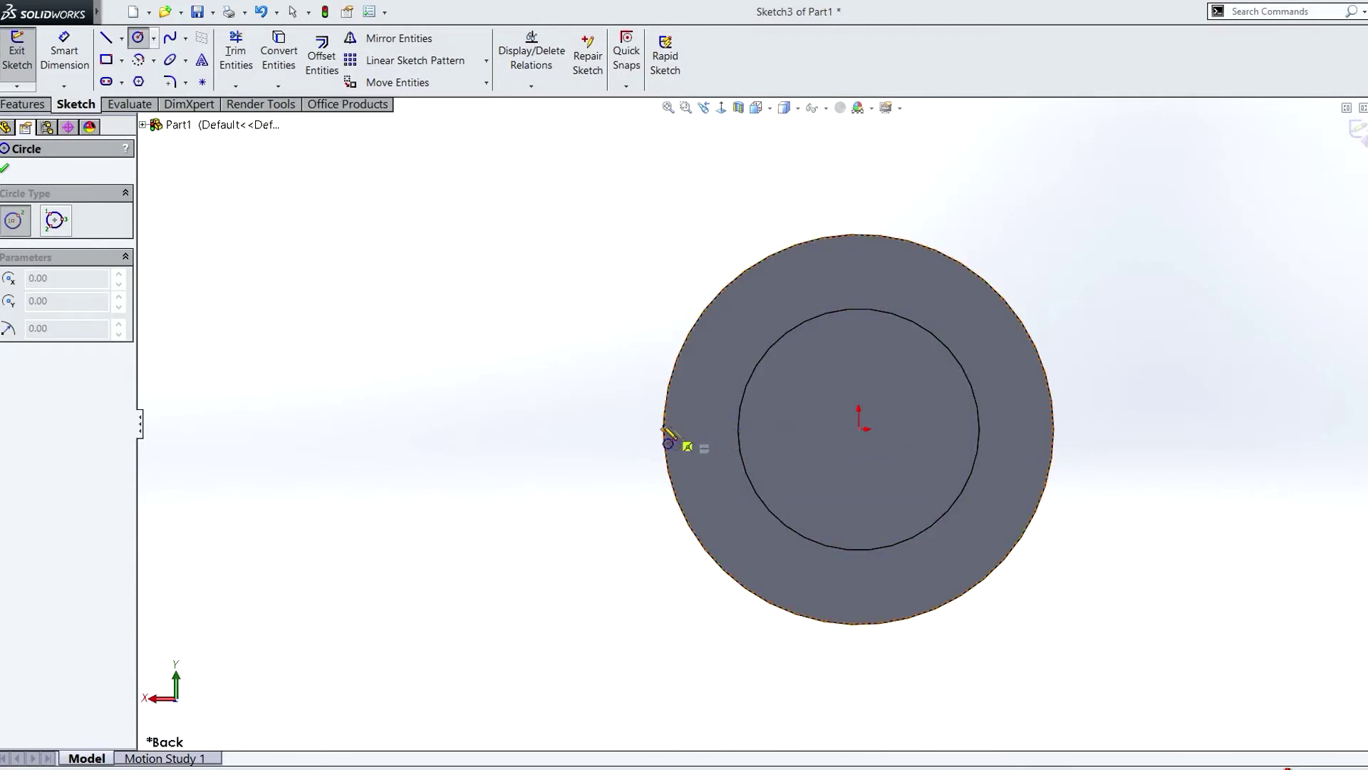
pyautogui.click(354, 429)
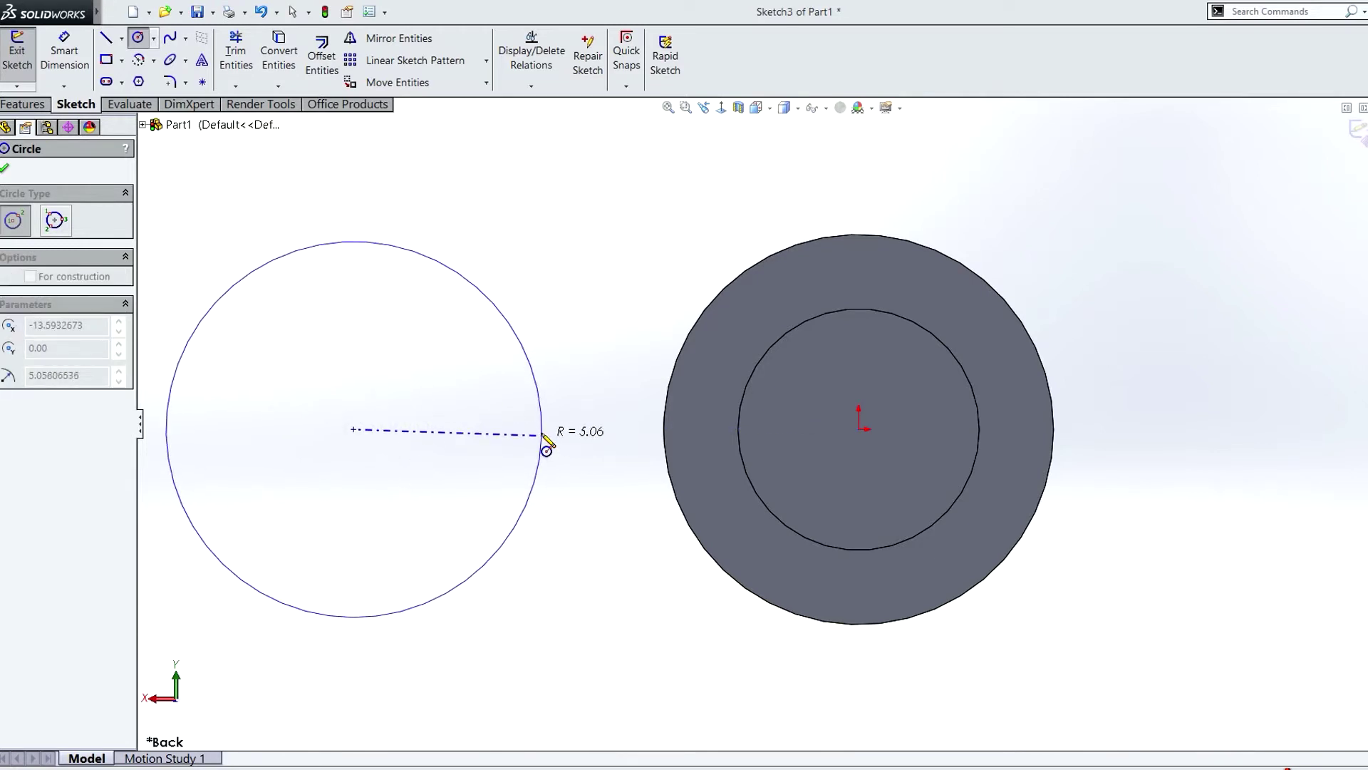
pyautogui.click(535, 437)
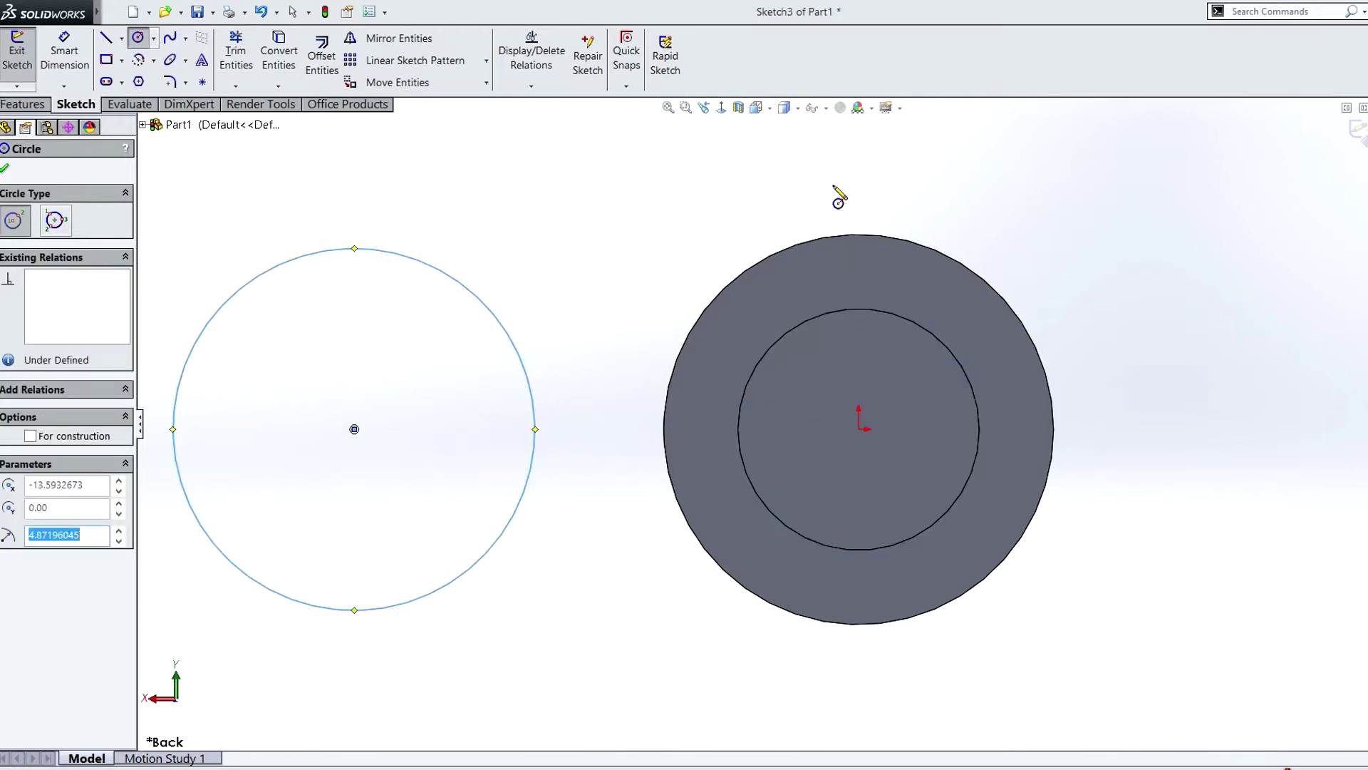
pyautogui.press('Escape')
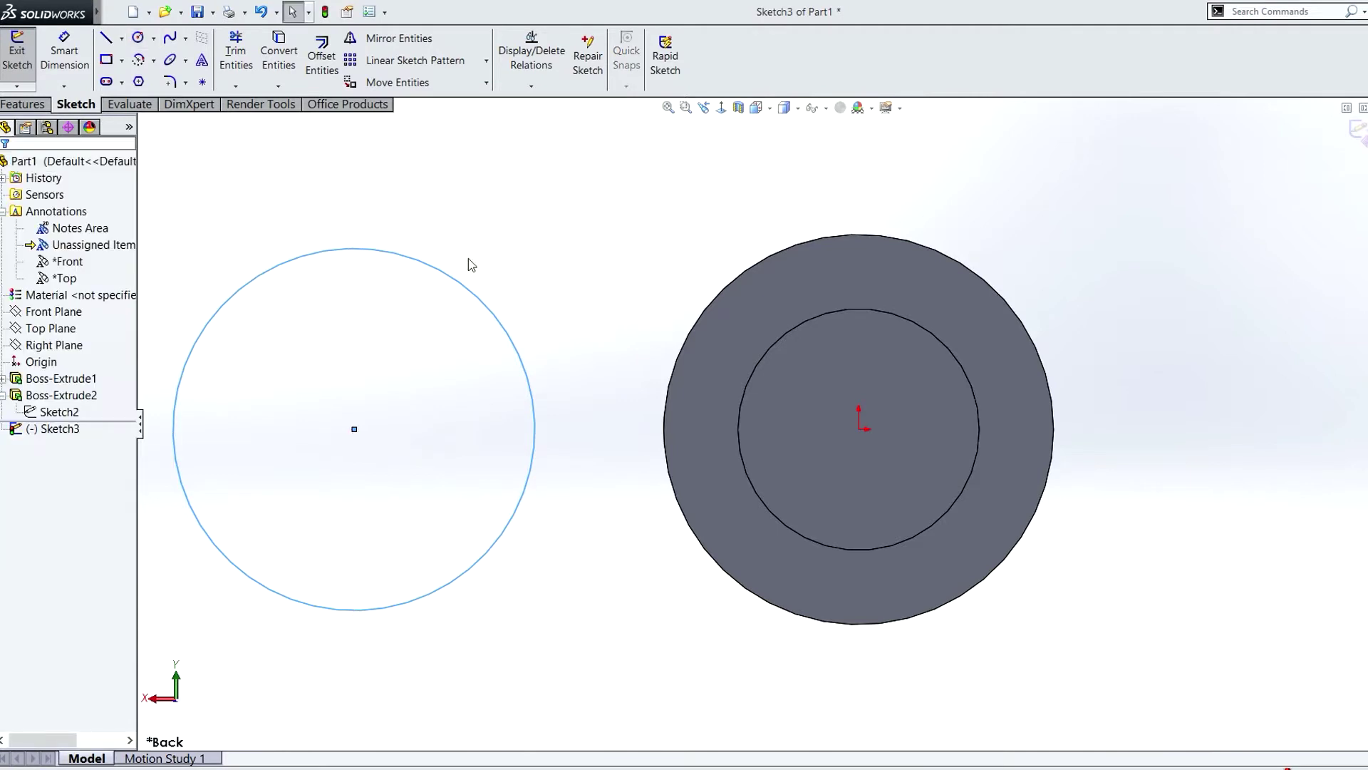
pyautogui.click(750, 272)
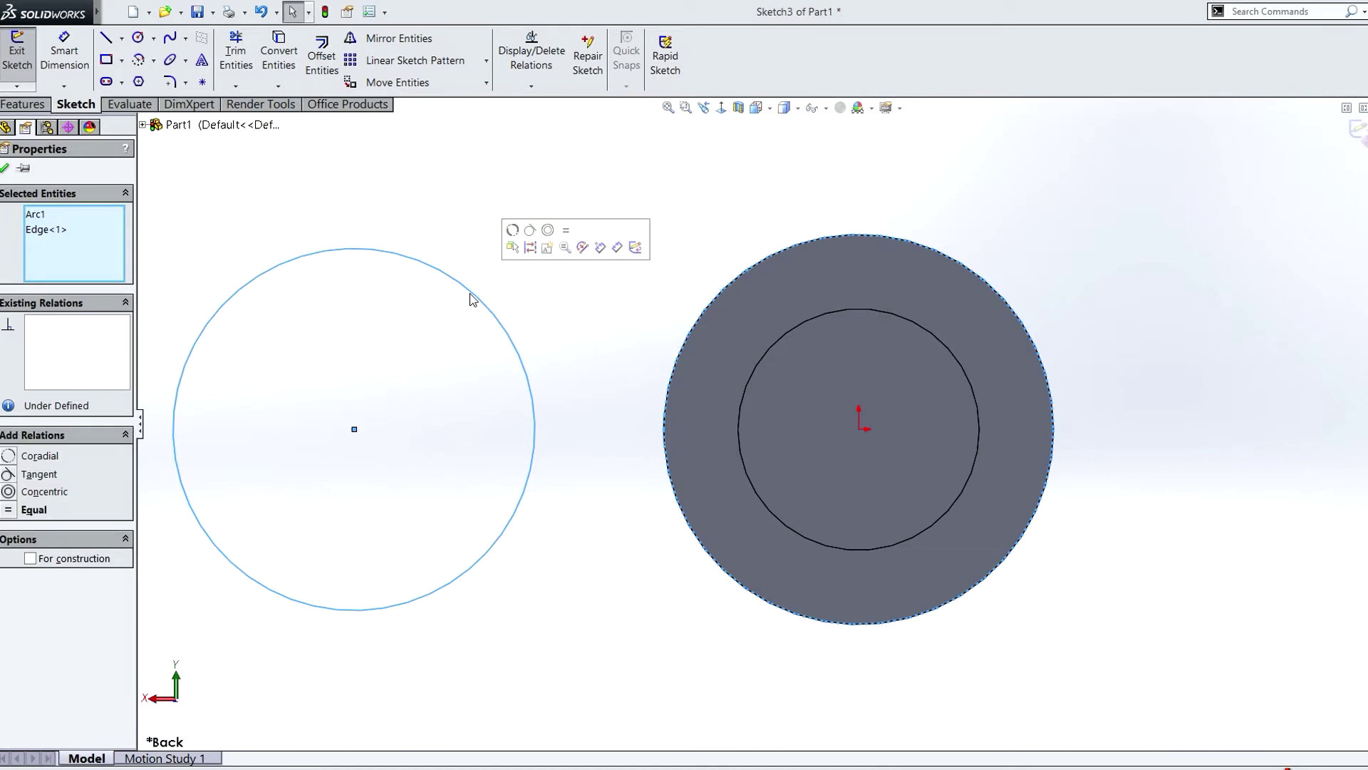
pyautogui.click(564, 232)
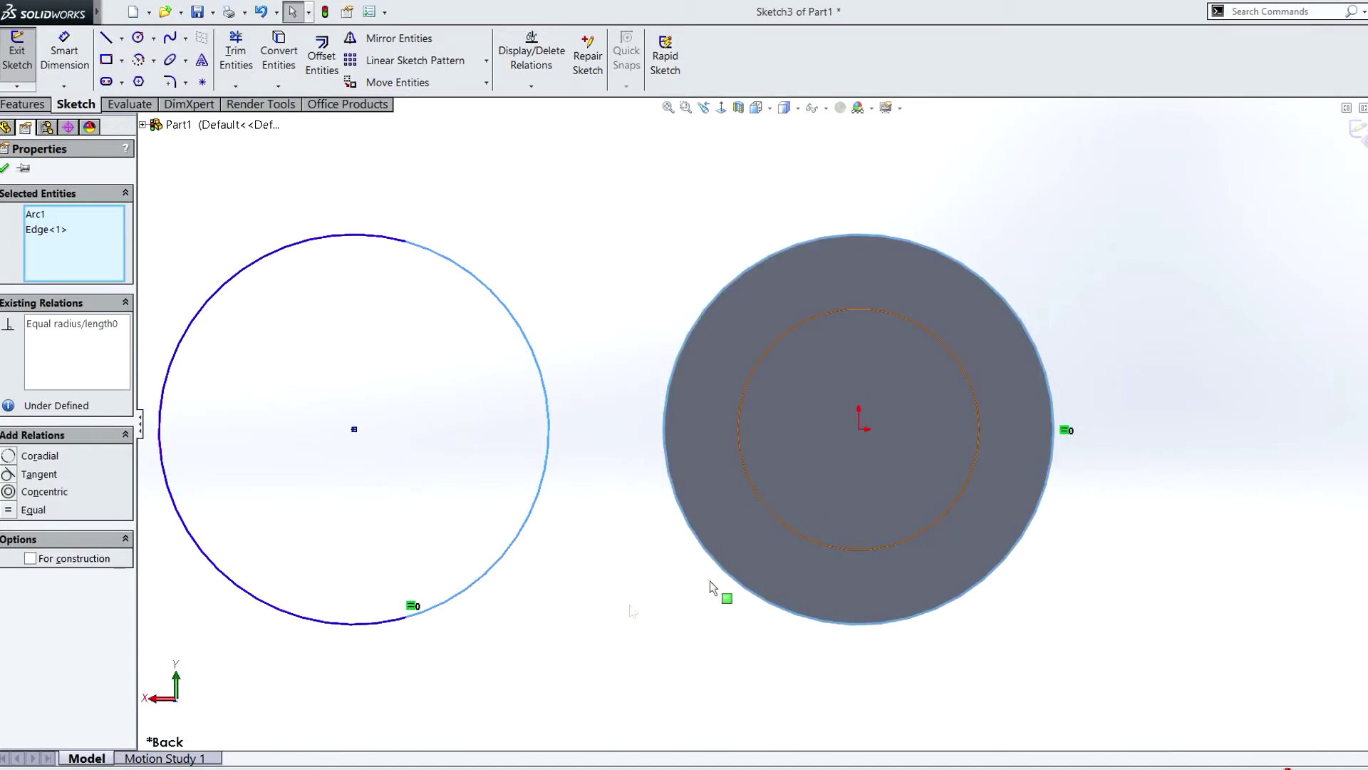
pyautogui.click(603, 255)
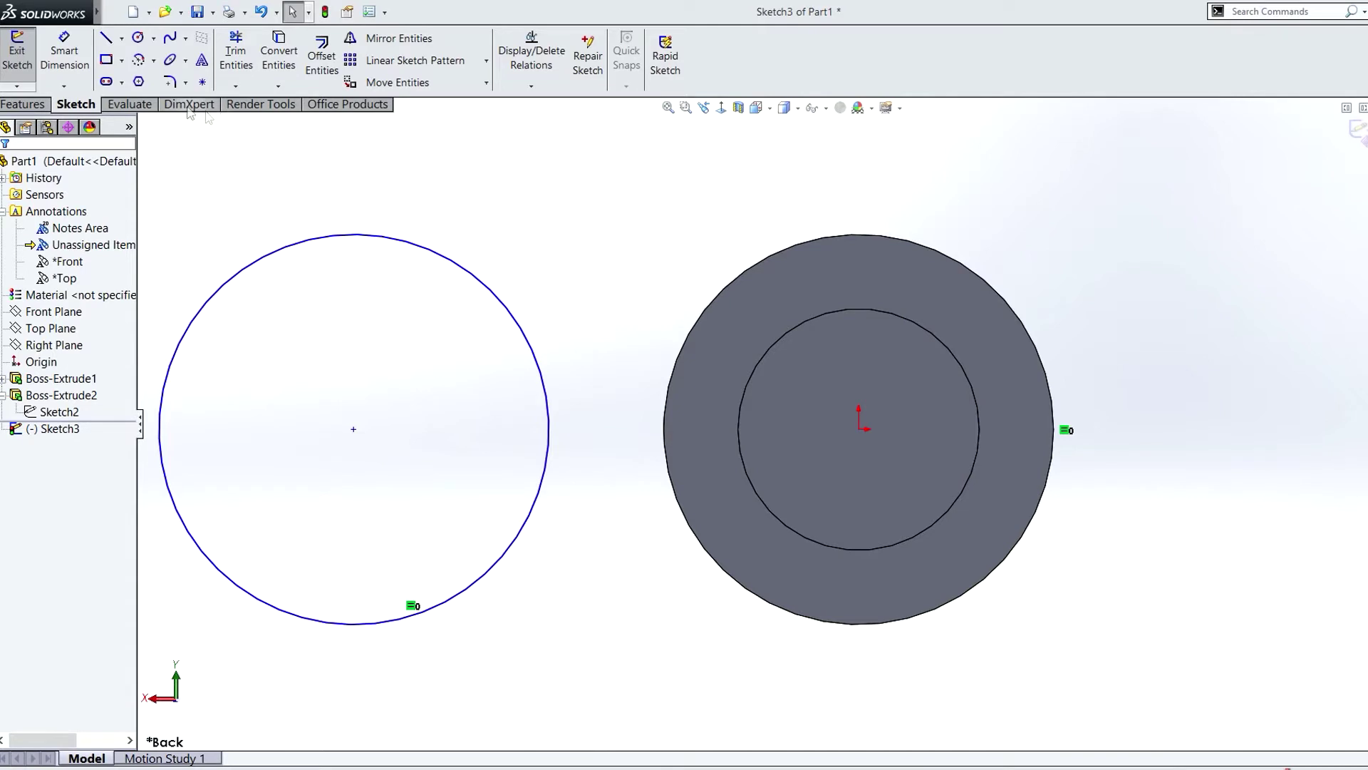
# - Draw a concentric circle inside the left circle and dimension it 8.5 mm diameter
pyautogui.click(139, 38)
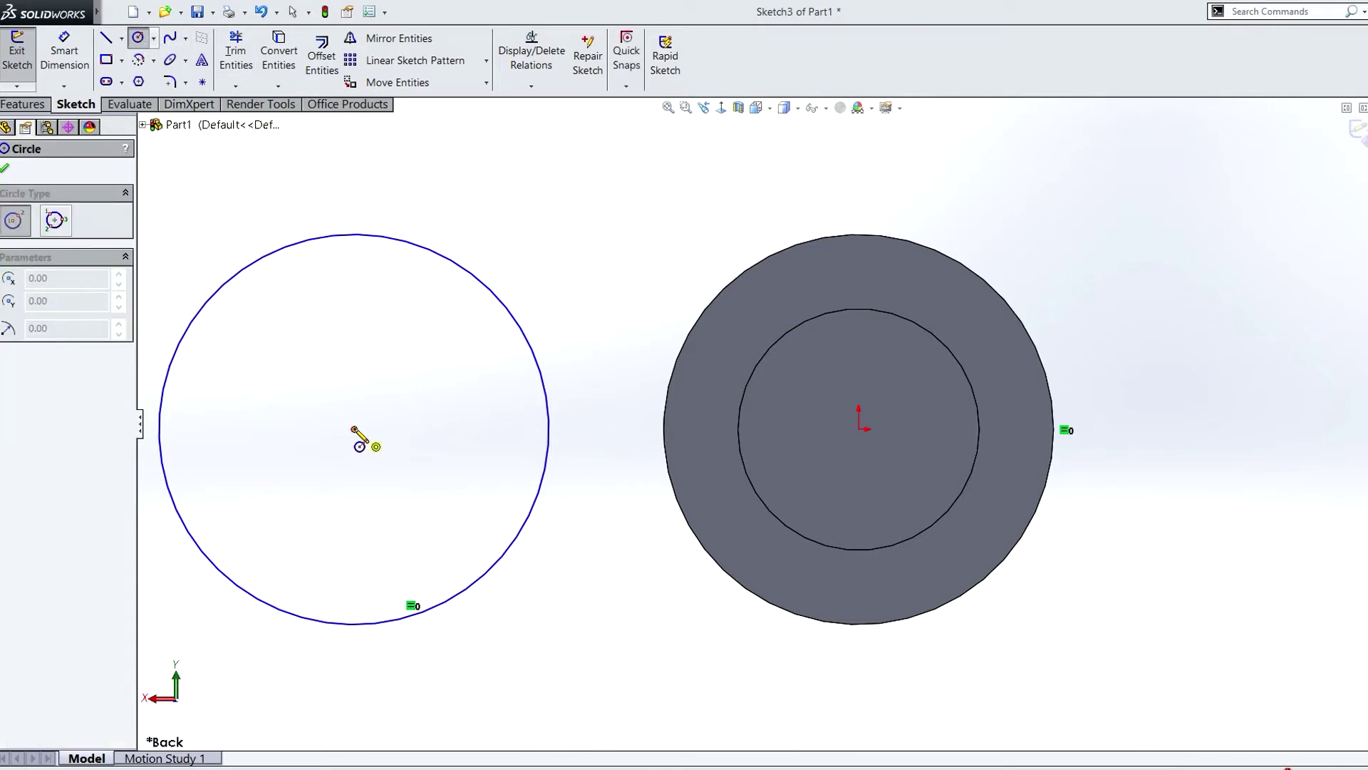
pyautogui.click(352, 429)
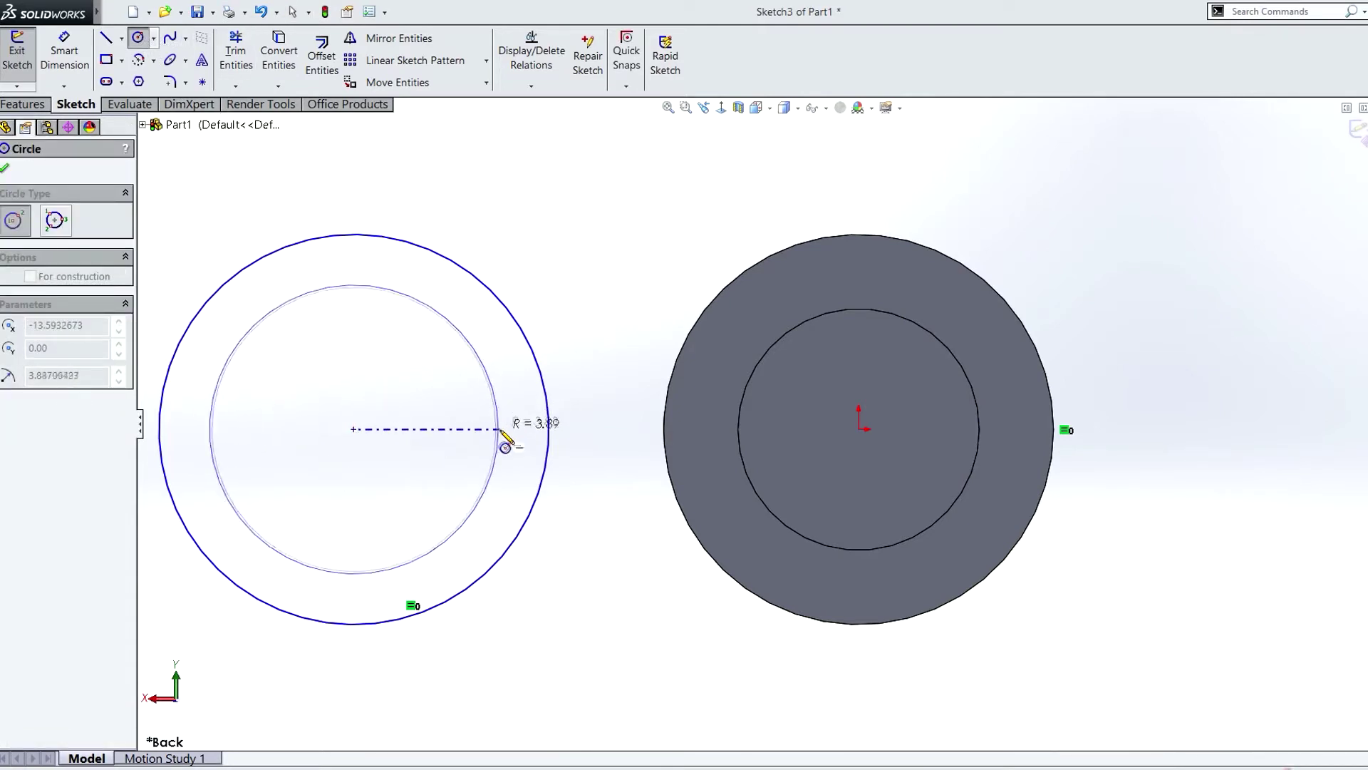
pyautogui.click(501, 430)
pyautogui.press('s')
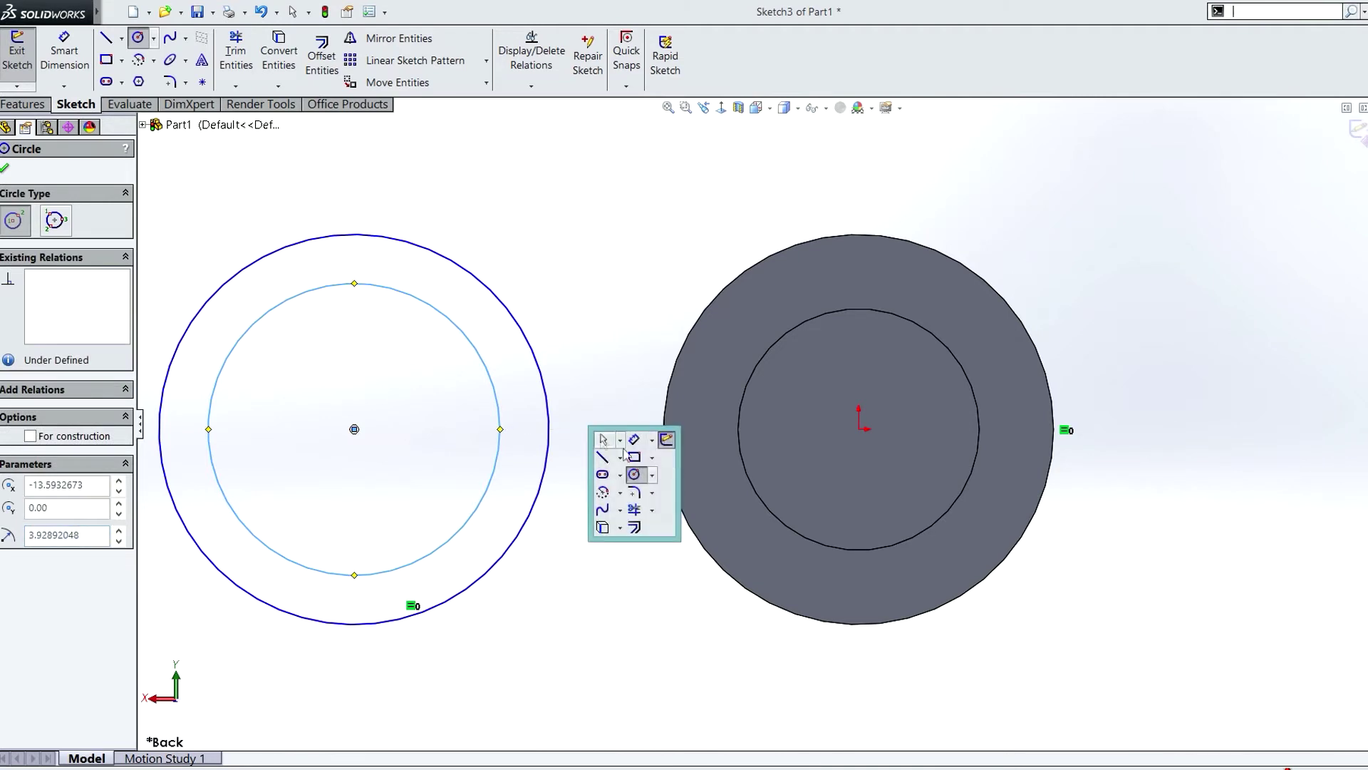
pyautogui.click(637, 443)
pyautogui.click(501, 429)
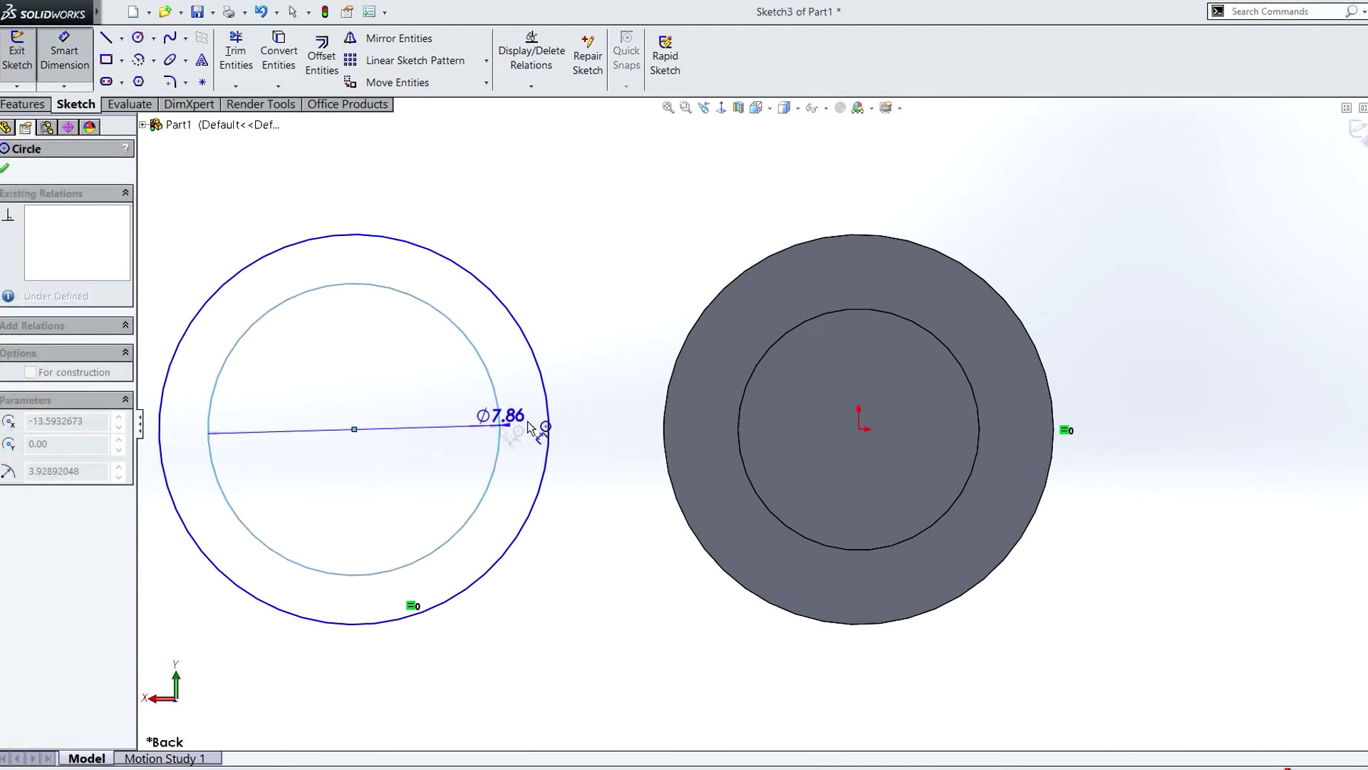
pyautogui.click(621, 426)
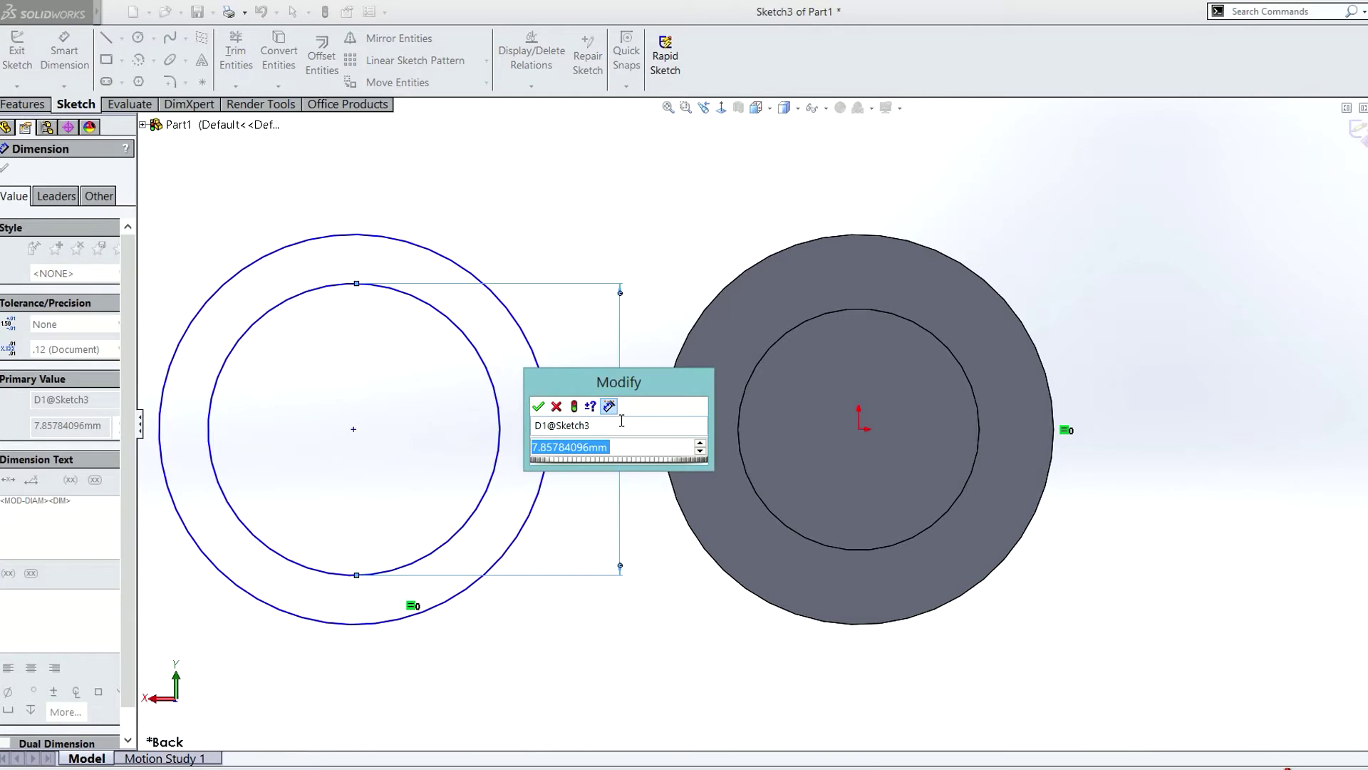
pyautogui.write('8.5')
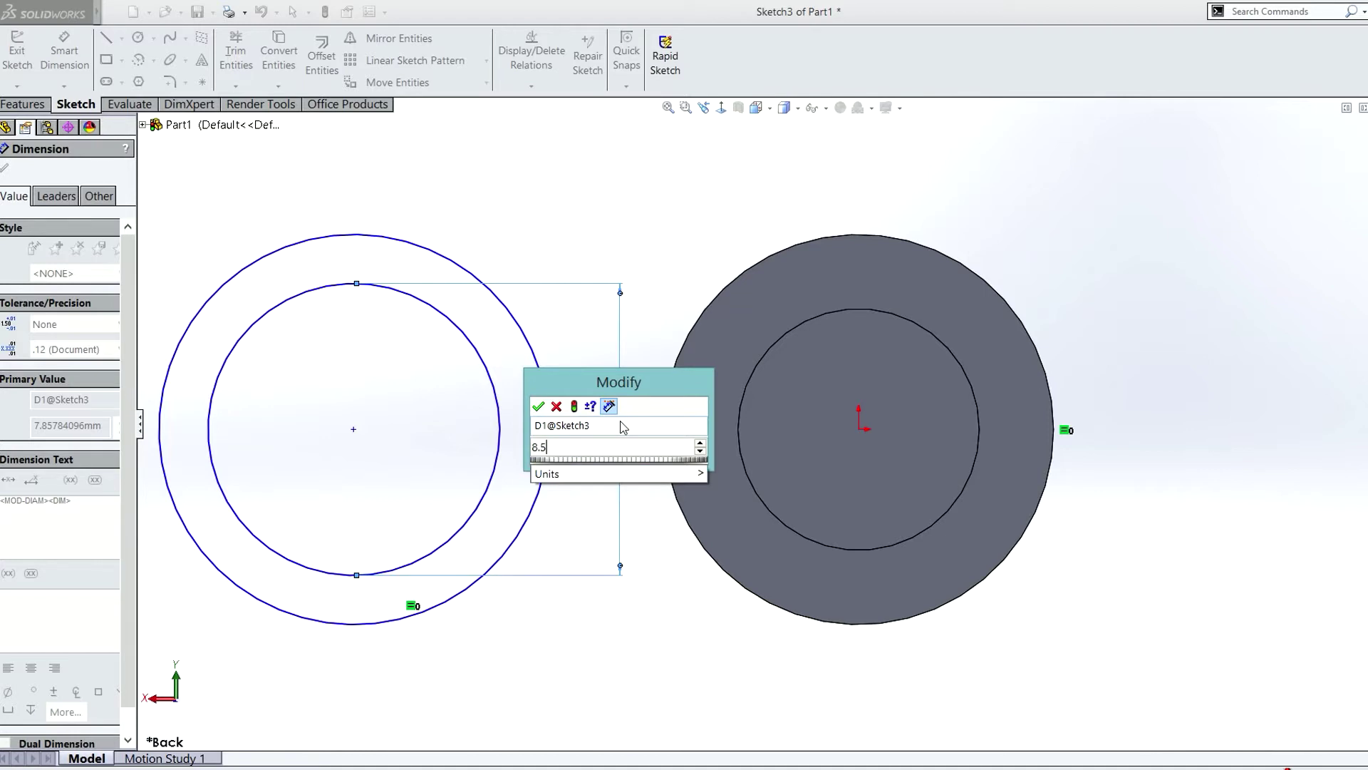
pyautogui.write('mm')
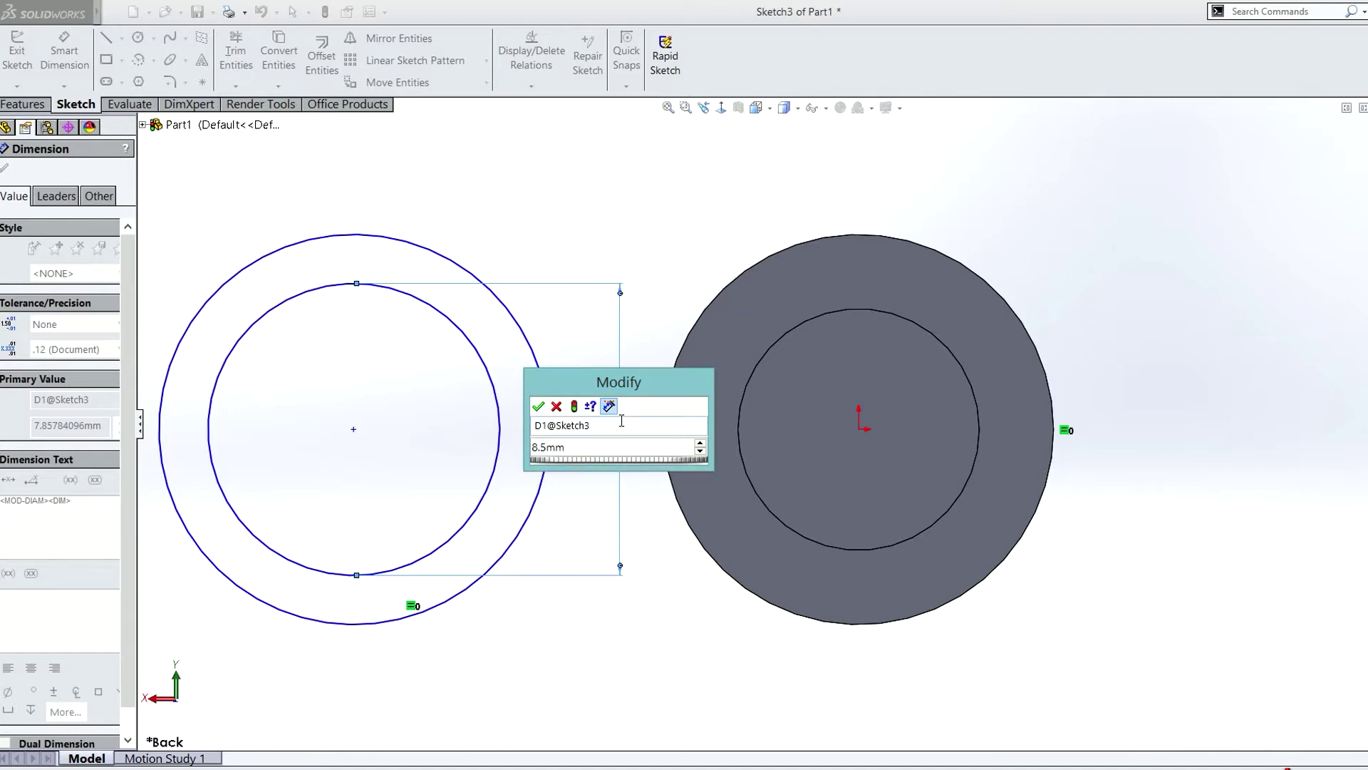
pyautogui.press('Return')
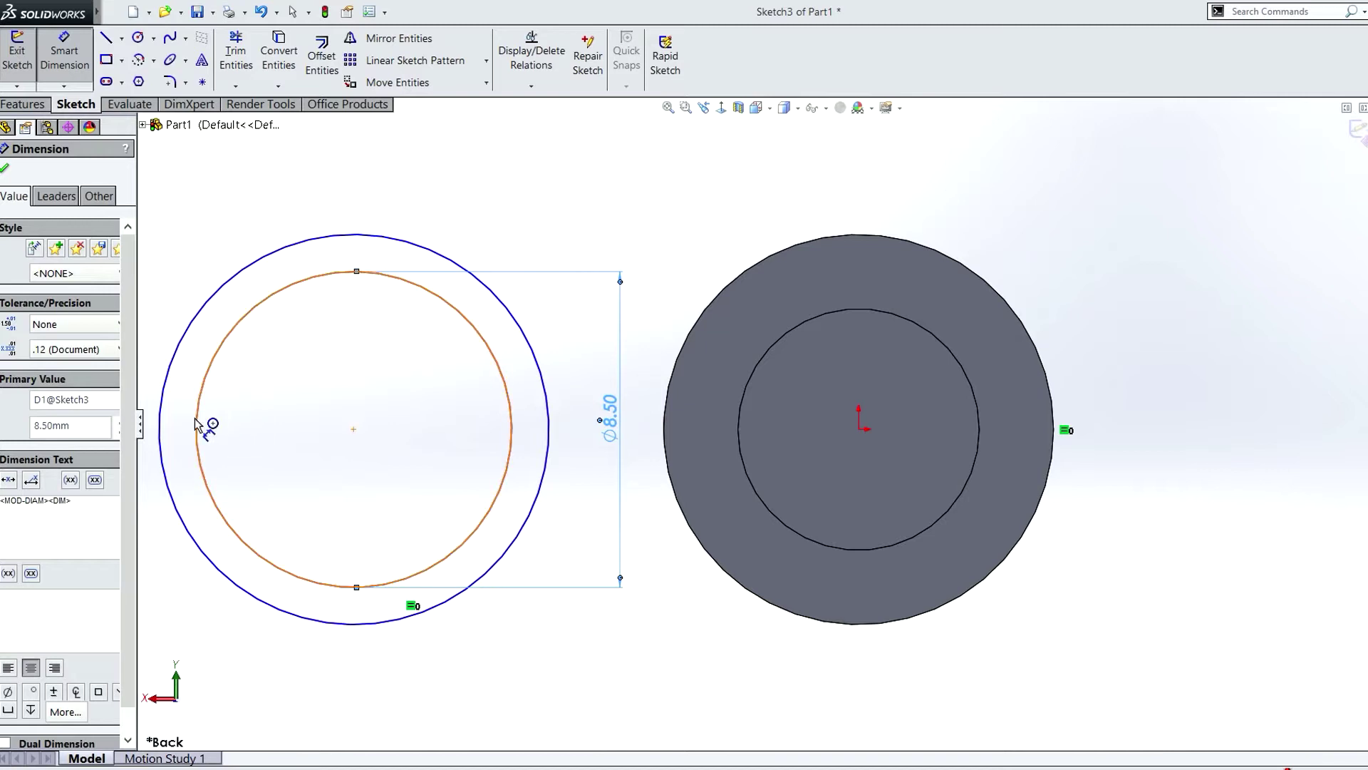
# - Set 23.5 mm between the tube's bore edge and the left inner circle, then fit the view
pyautogui.click(976, 423)
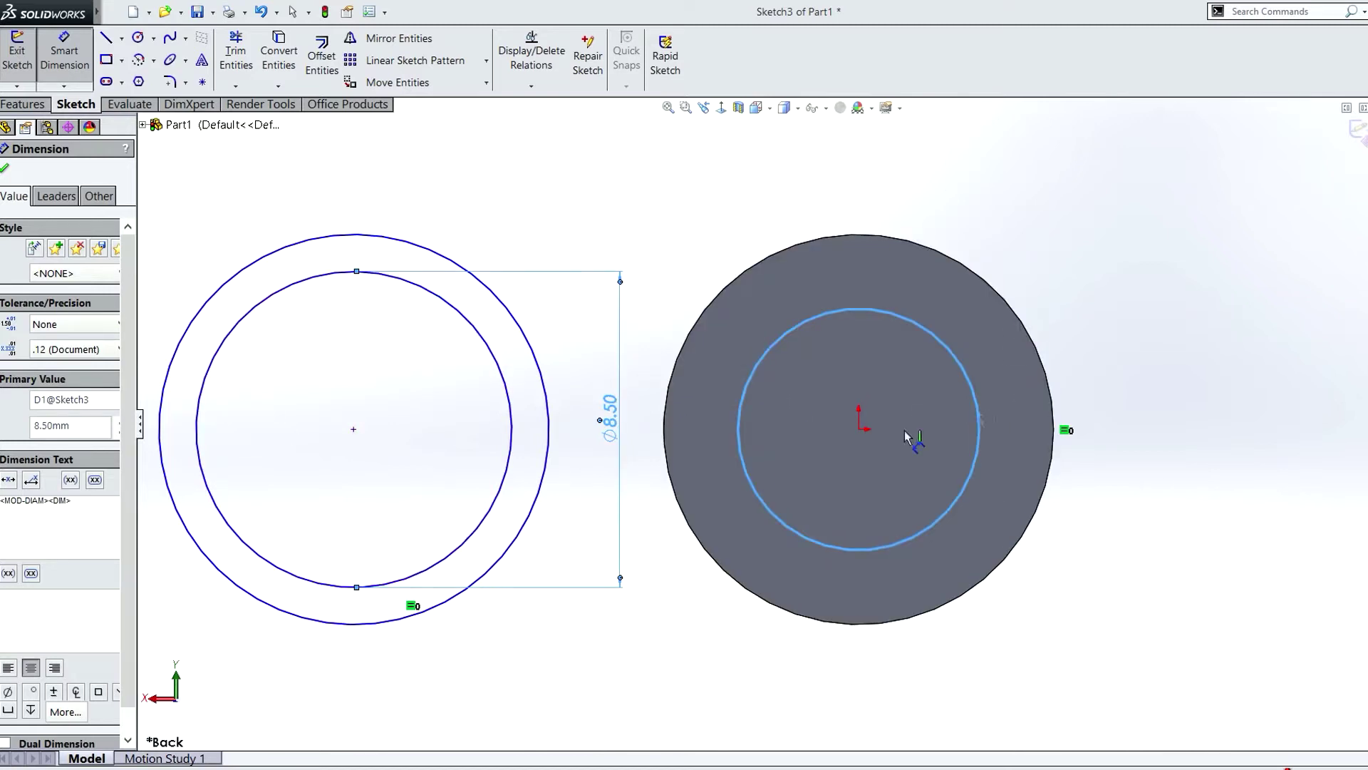
pyautogui.click(195, 426)
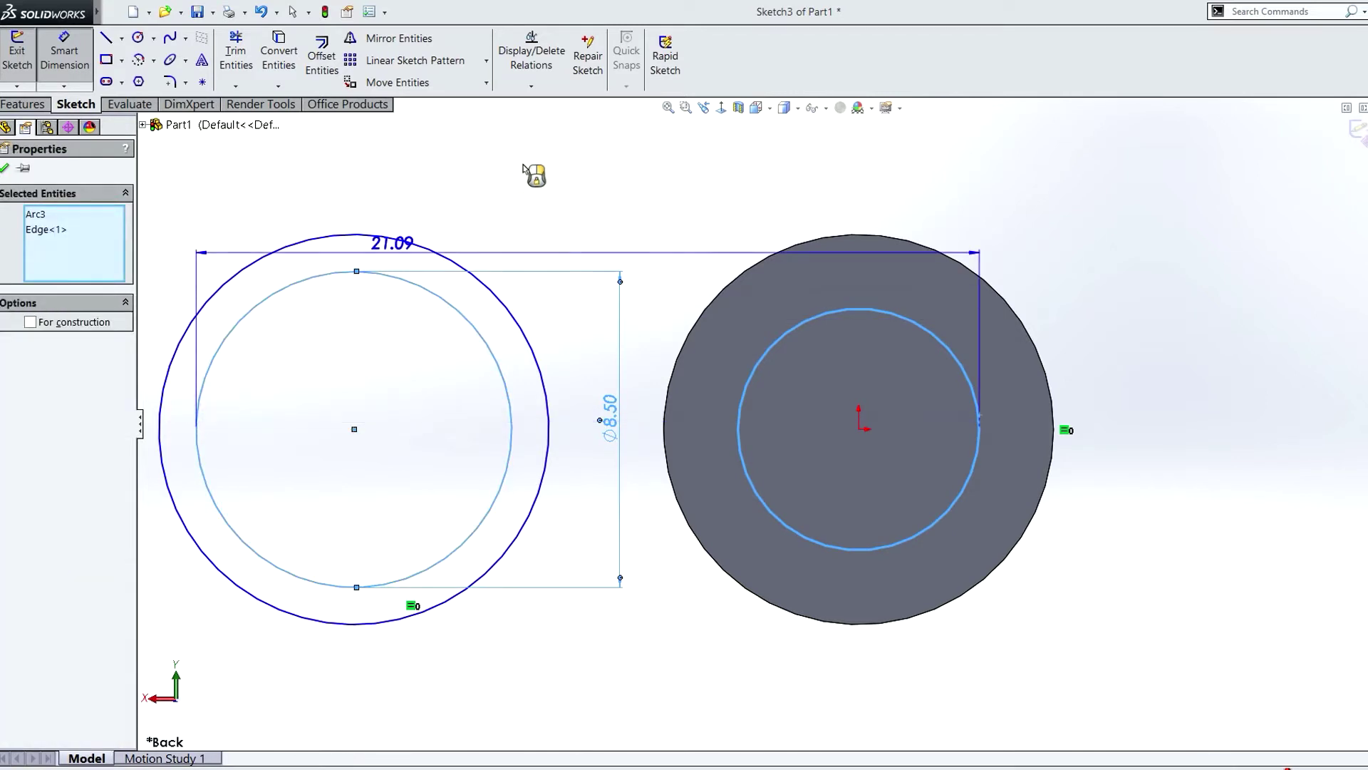
pyautogui.click(579, 157)
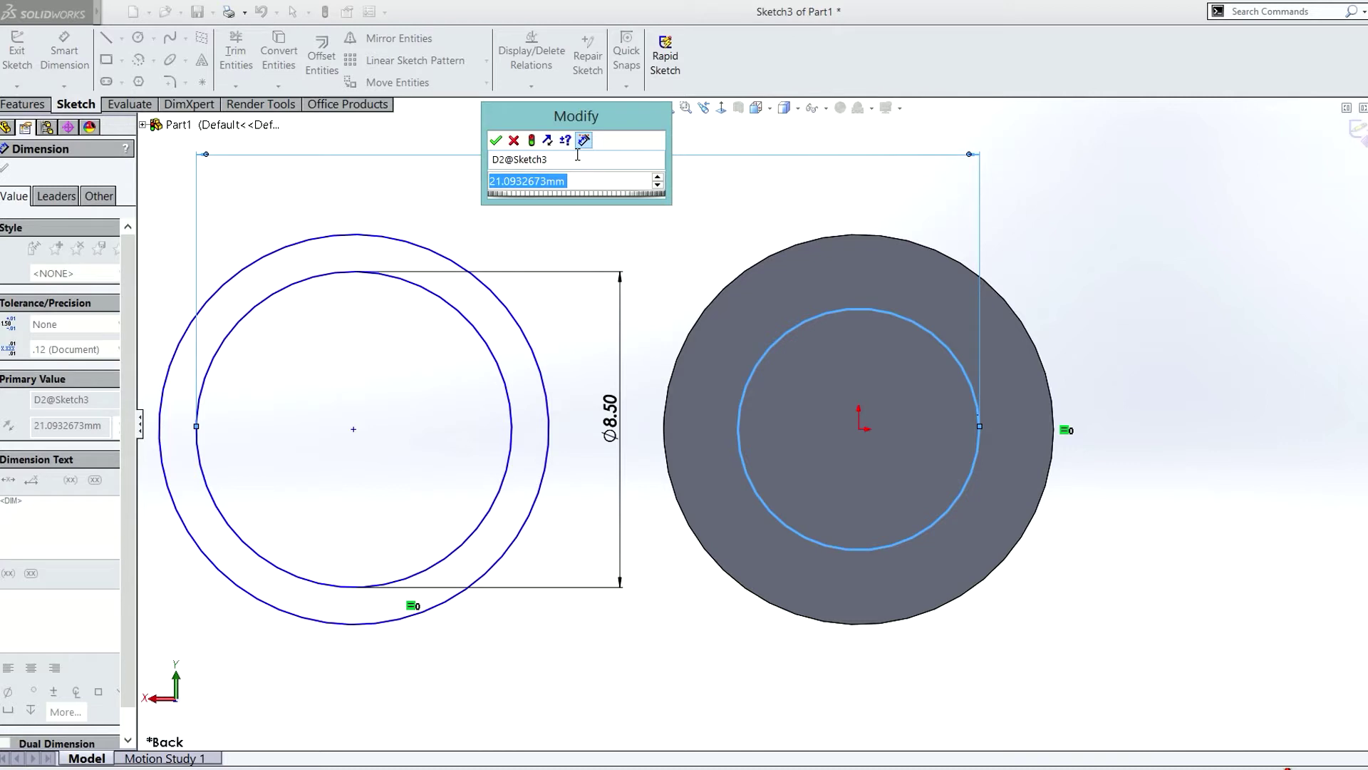
pyautogui.write('23.5')
pyautogui.press('Return')
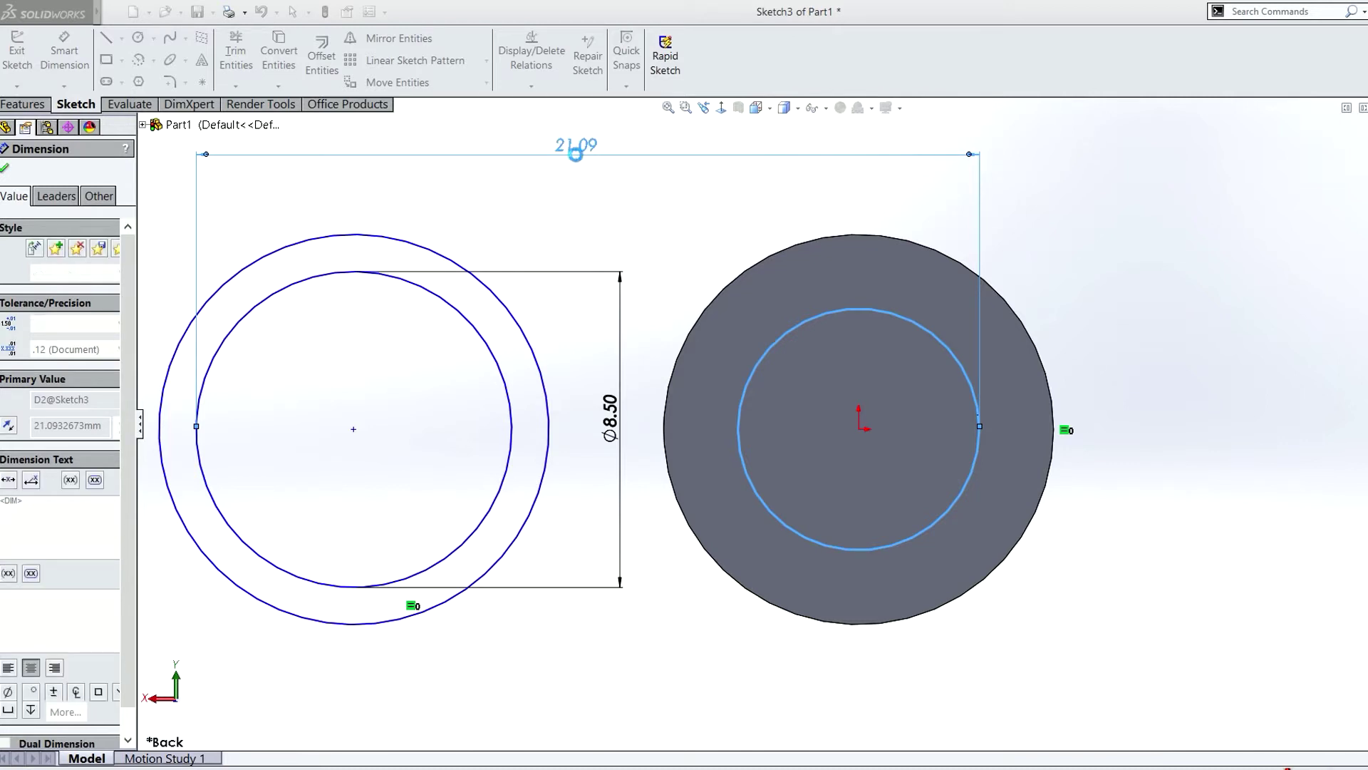
pyautogui.press('f')
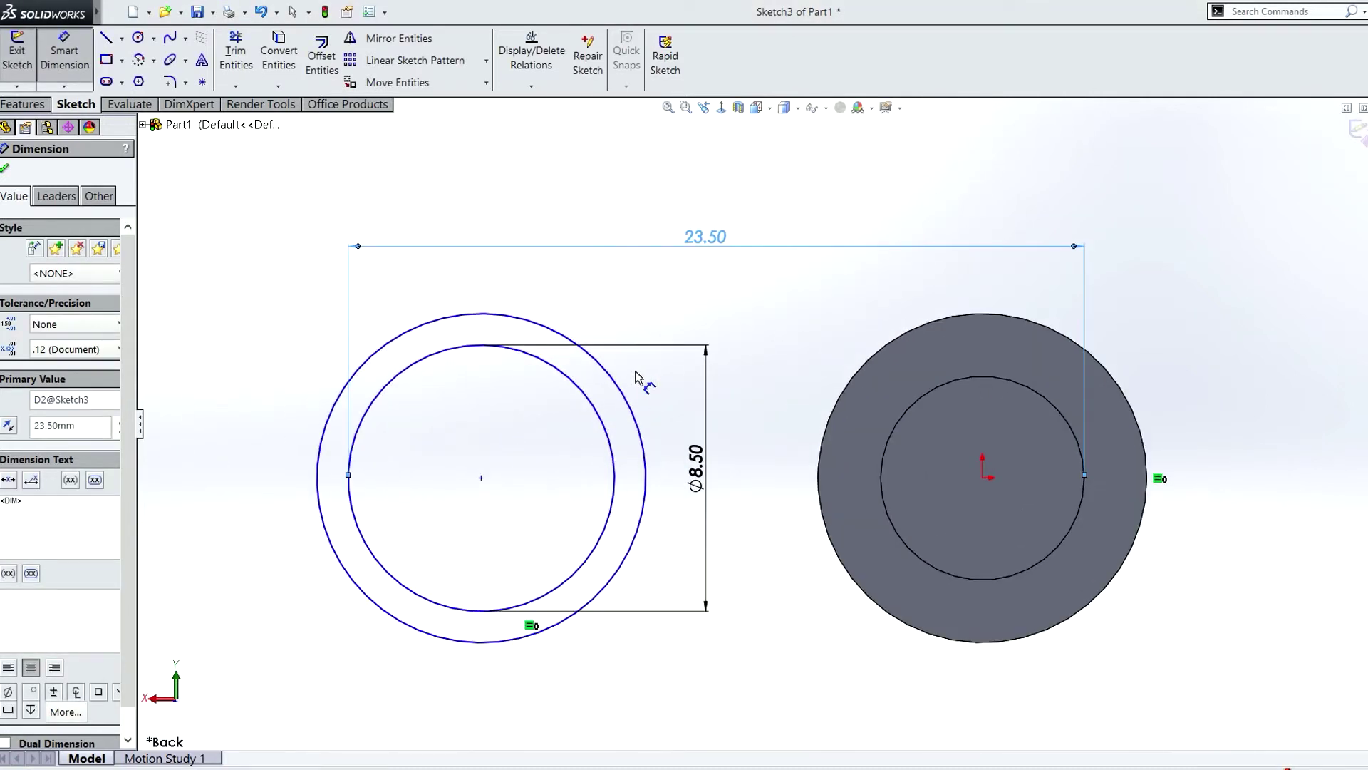
pyautogui.click(106, 38)
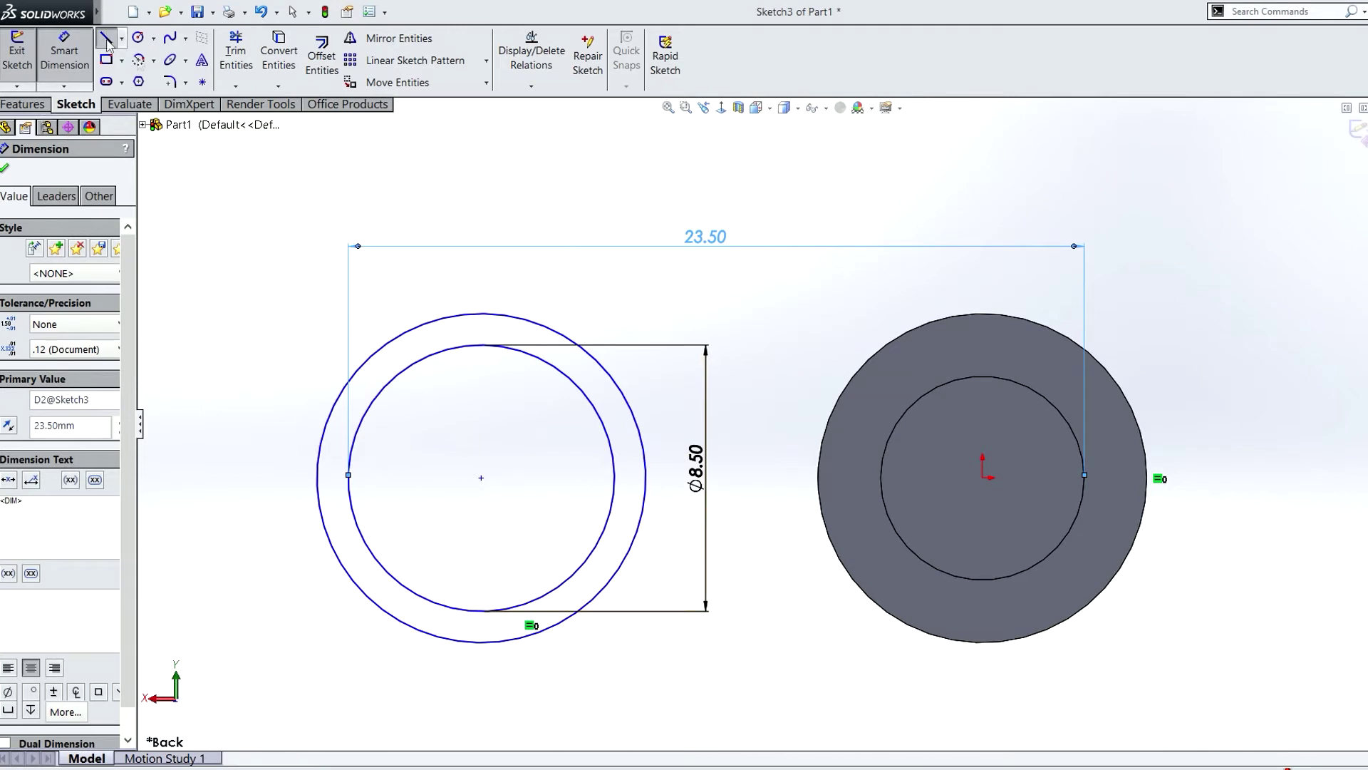
# - Draw straight lines joining the left circle and the tube across the top and bottom
pyautogui.click(481, 314)
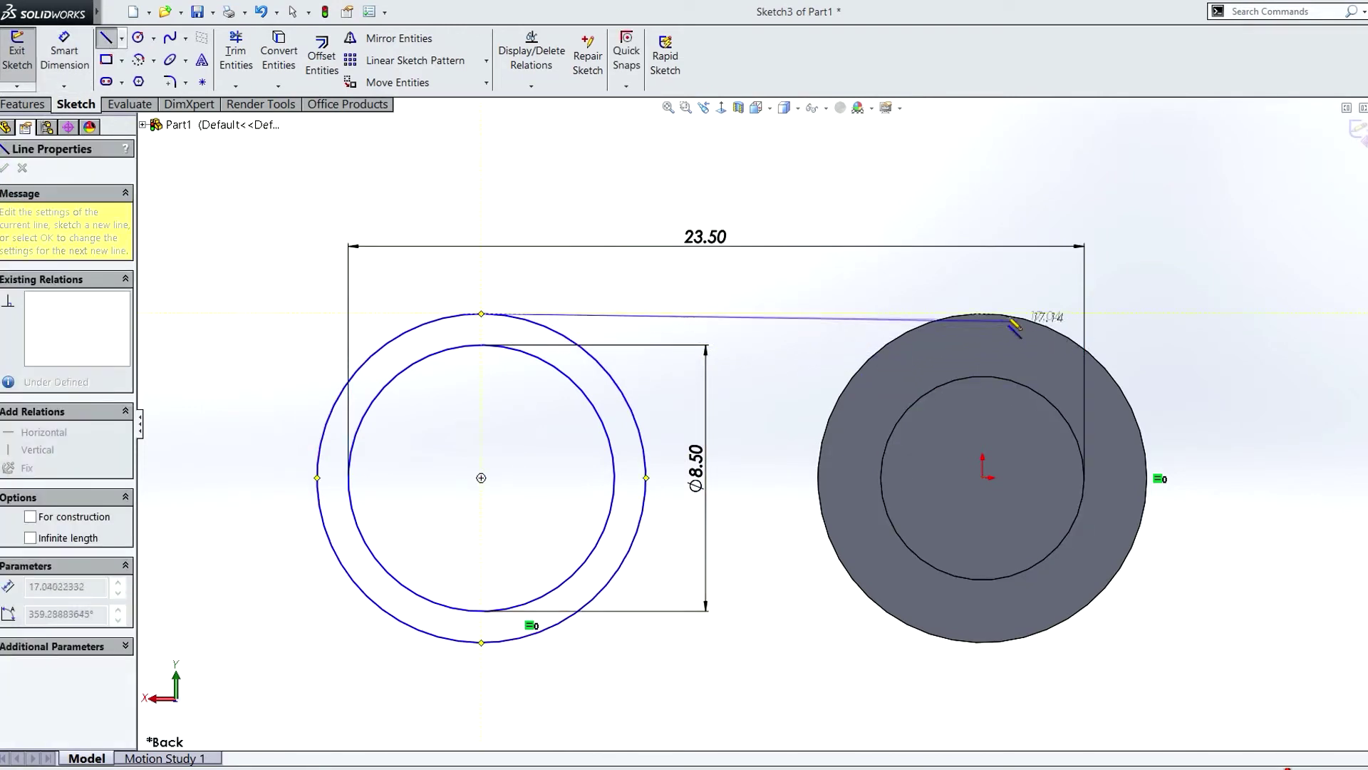
pyautogui.click(983, 314)
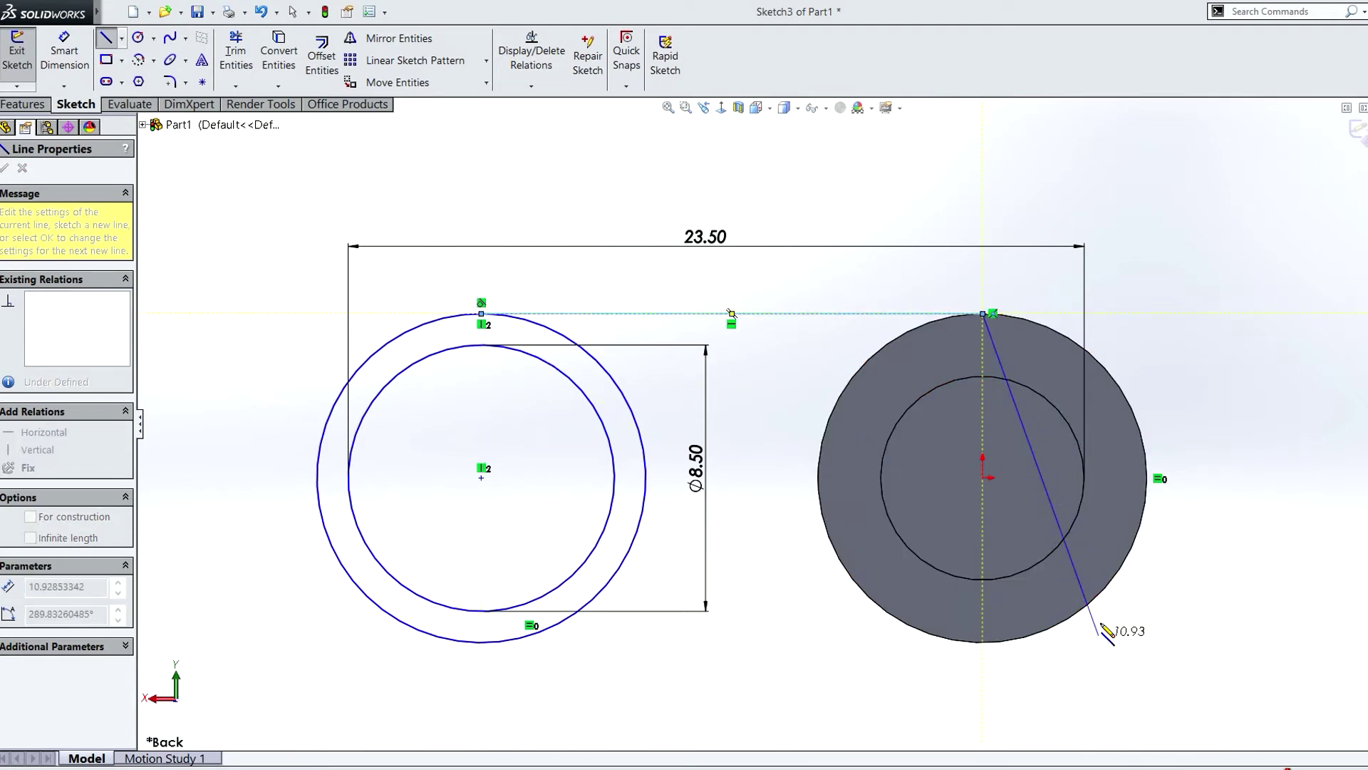
pyautogui.press('Escape')
pyautogui.press('Return')
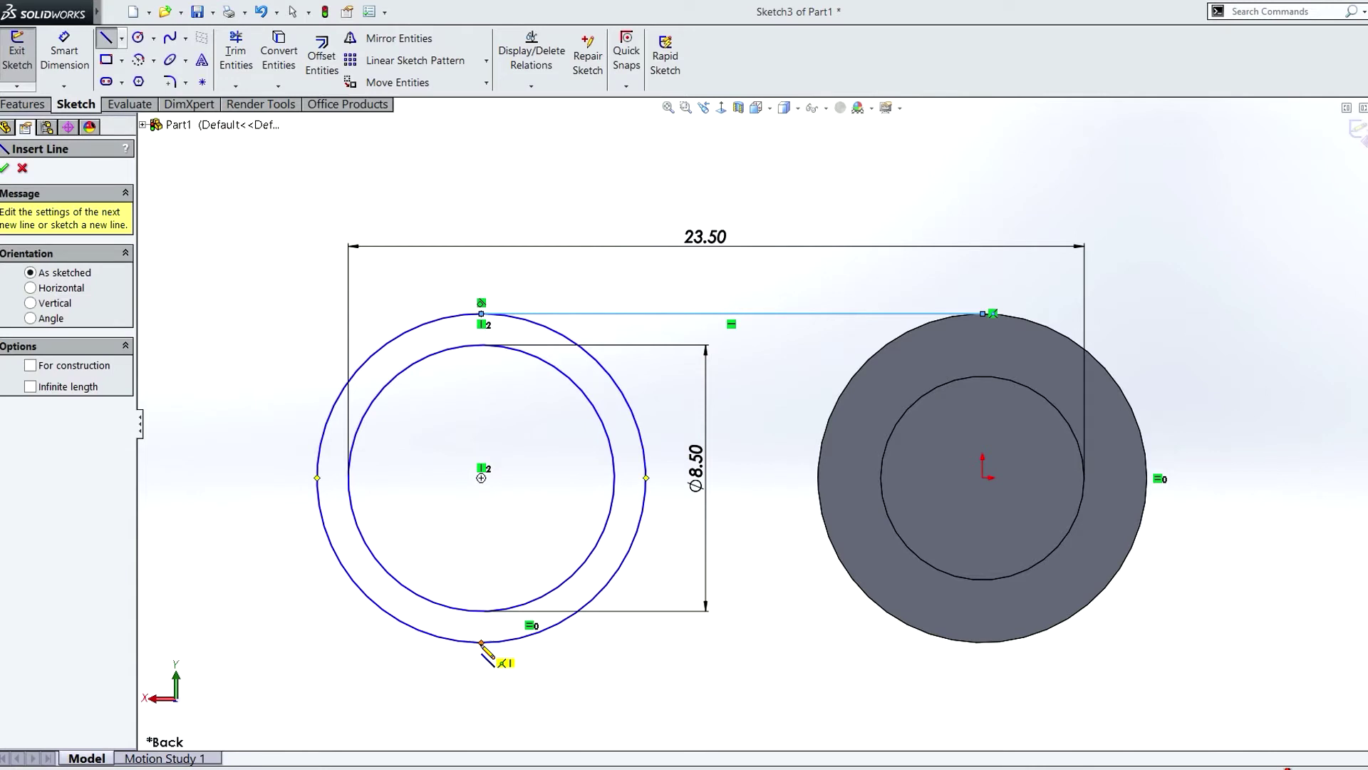
pyautogui.click(482, 644)
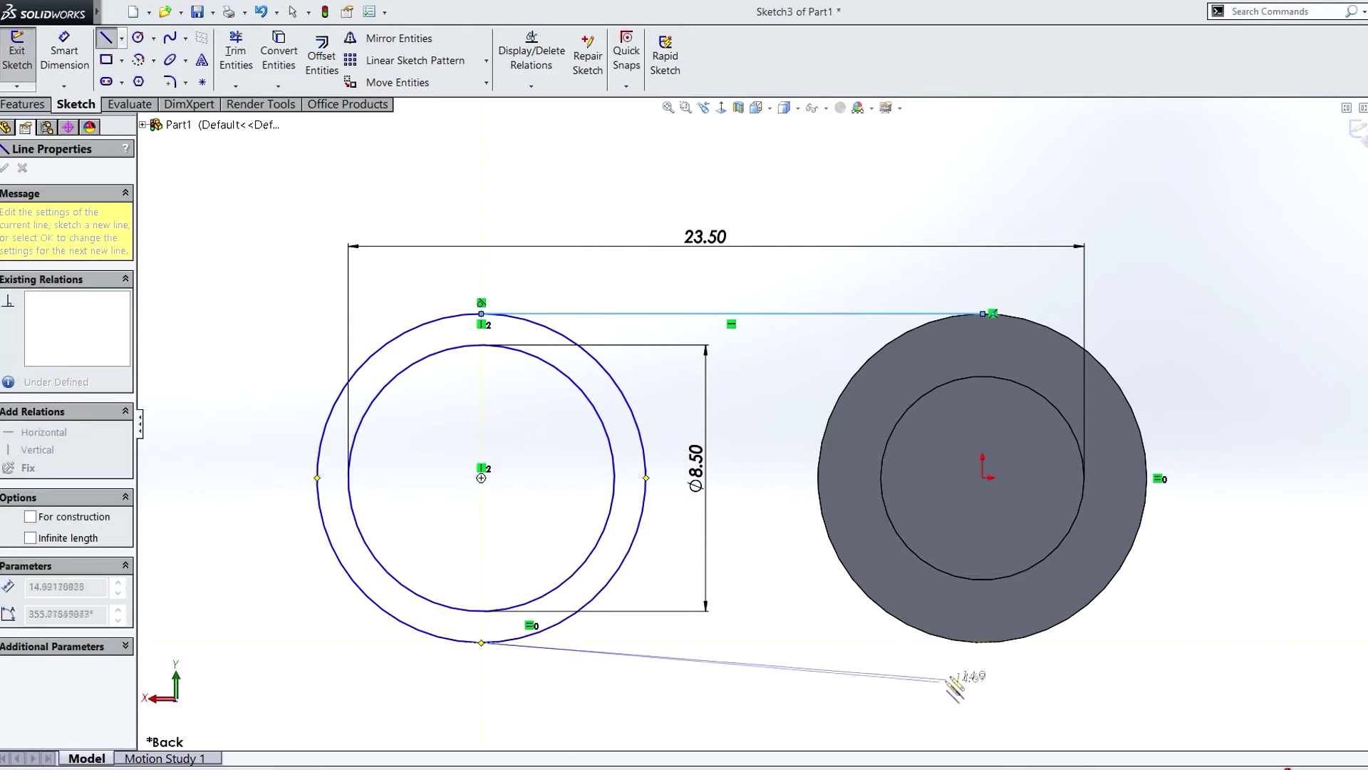
pyautogui.click(987, 643)
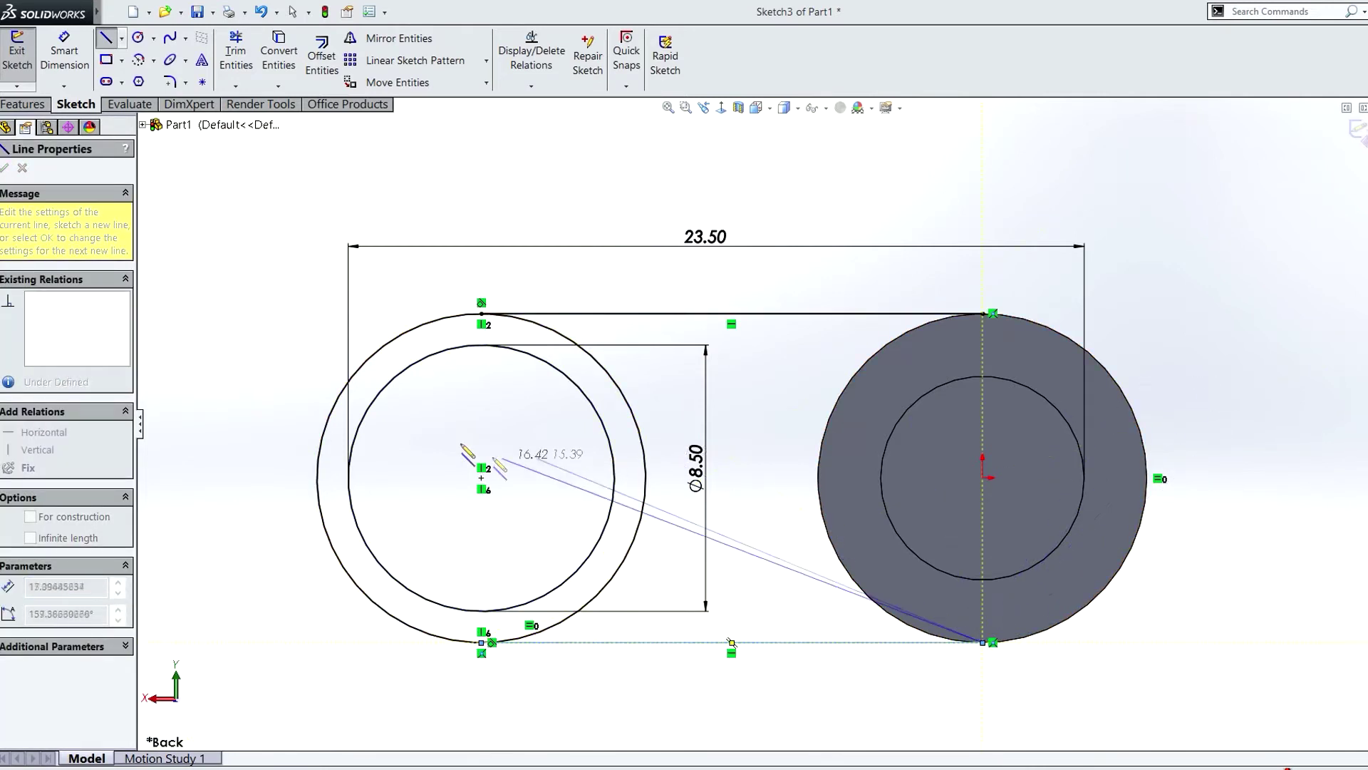
pyautogui.press('Escape')
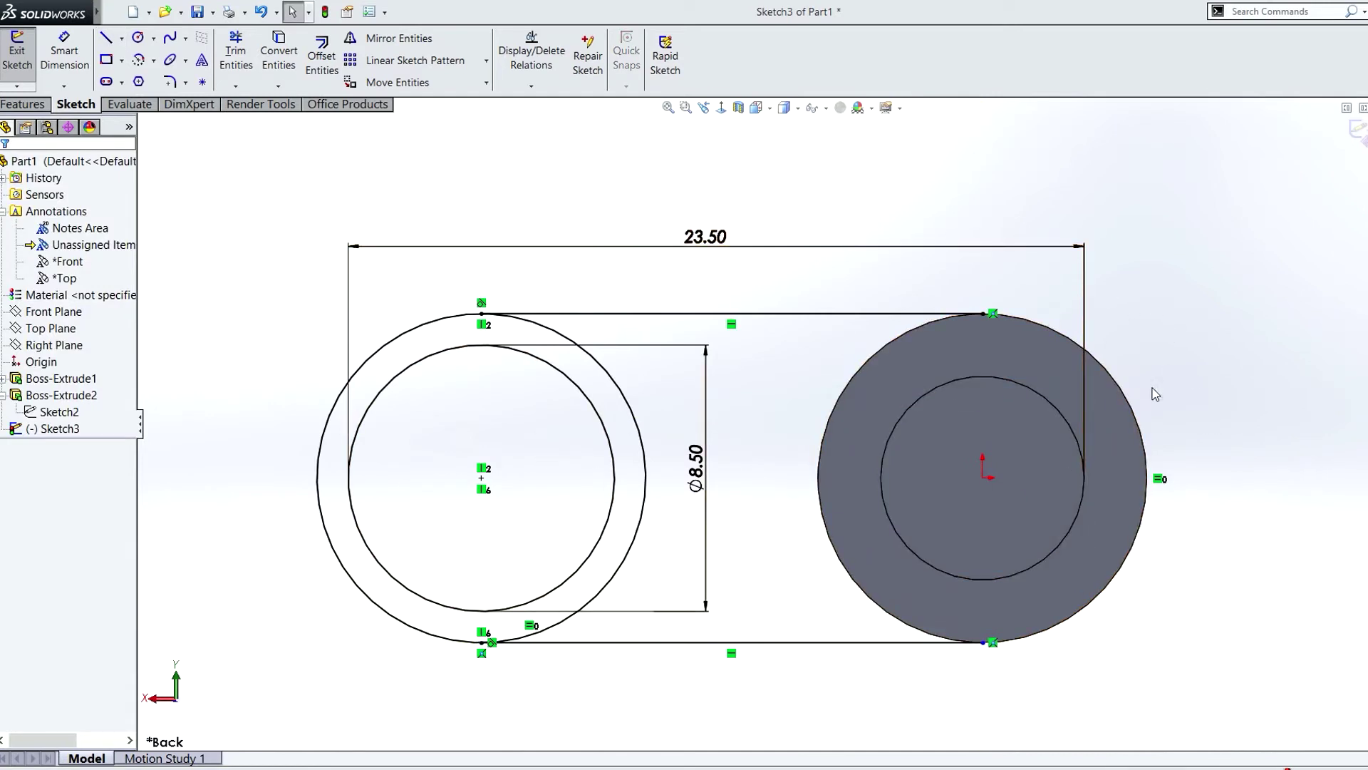
# - Trace the tube's outer edge with a circle, make it Equal to the left circle, and exit the sketch
pyautogui.click(139, 39)
pyautogui.click(983, 478)
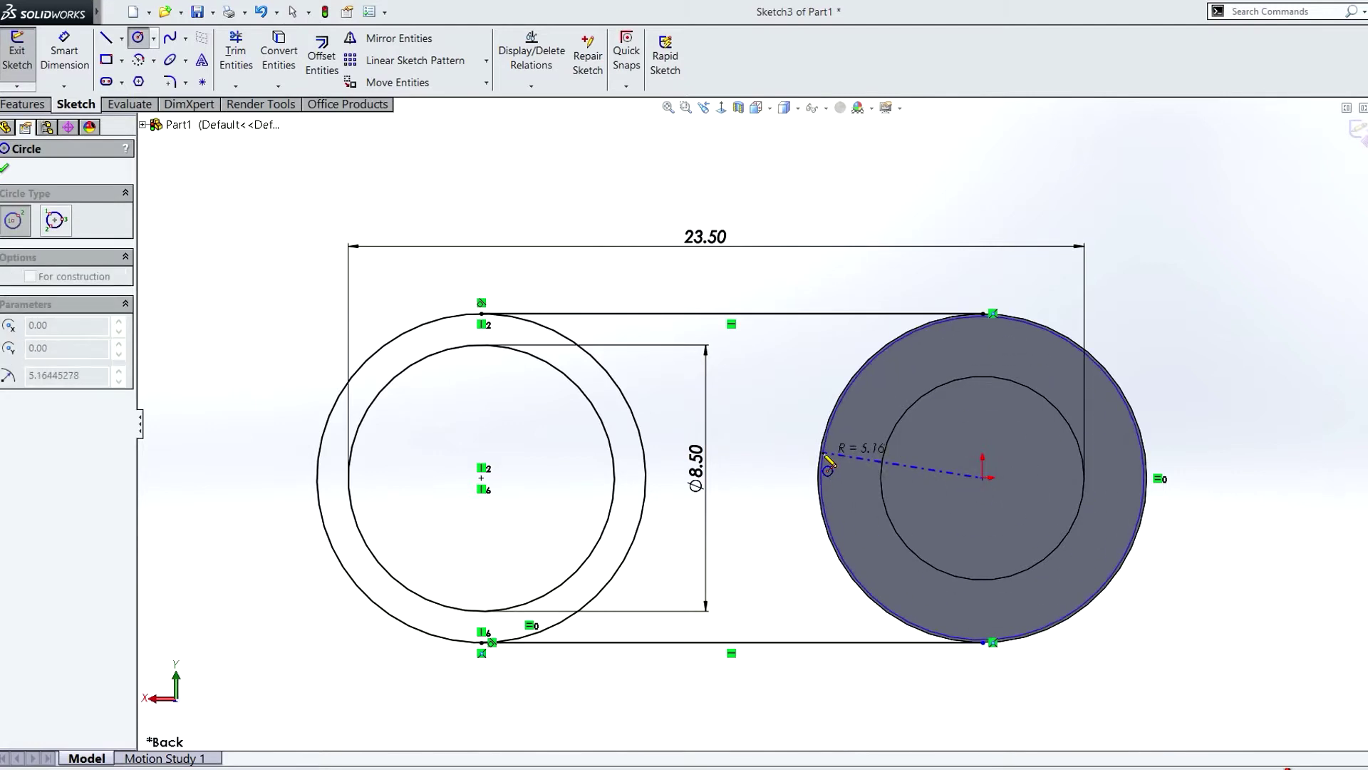
pyautogui.click(820, 478)
pyautogui.press('Escape')
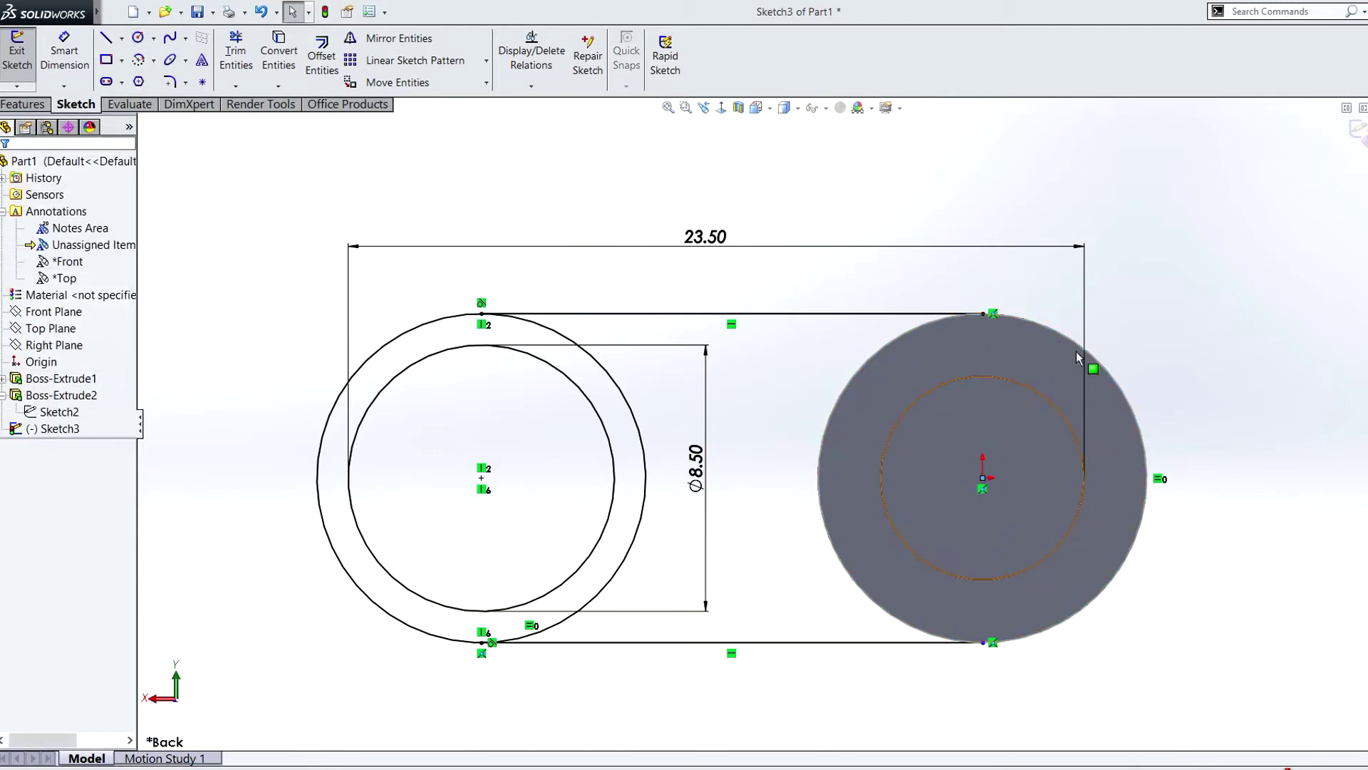
pyautogui.click(1134, 410)
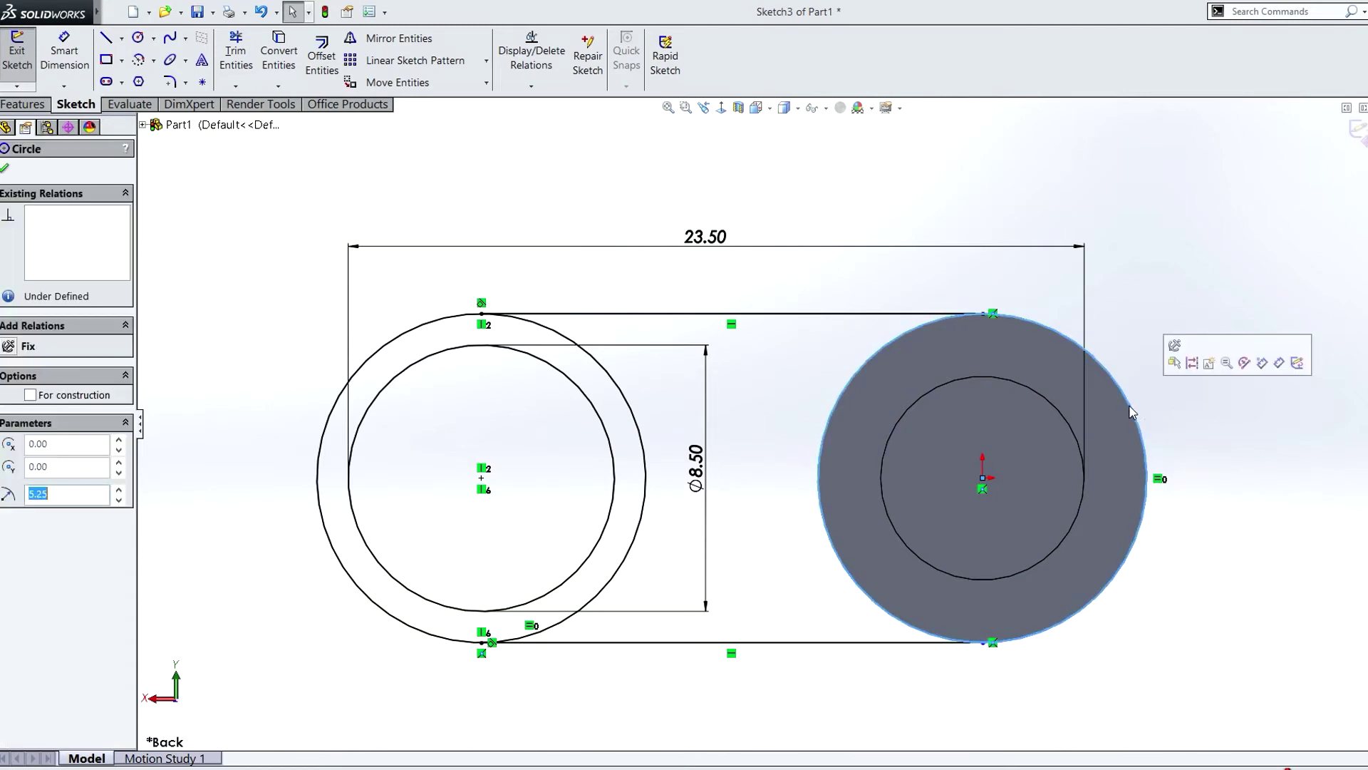
pyautogui.keyDown('ctrl'); pyautogui.click(617, 399); pyautogui.keyUp('ctrl')
pyautogui.click(703, 345)
pyautogui.click(1306, 346)
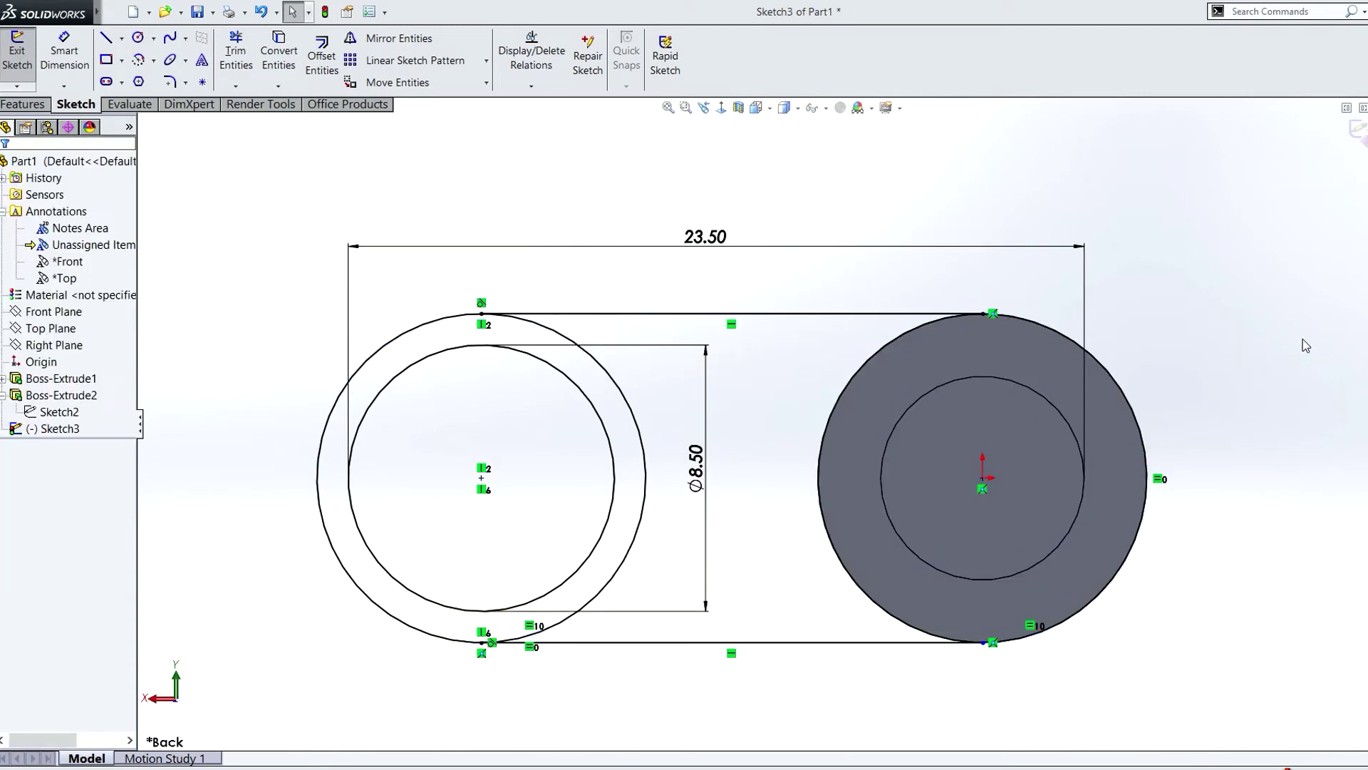
pyautogui.click(1357, 132)
pyautogui.moveTo(1117, 237)
pyautogui.mouseDown(button='middle')
pyautogui.moveTo(1020, 391)
pyautogui.moveTo(1088, 528)
pyautogui.moveTo(1077, 443)
pyautogui.moveTo(978, 369)
pyautogui.moveTo(1014, 663)
pyautogui.moveTo(1050, 632)
pyautogui.moveTo(1003, 569)
pyautogui.moveTo(984, 678)
pyautogui.moveTo(1023, 596)
pyautogui.moveTo(1065, 650)
pyautogui.mouseUp(button='middle')
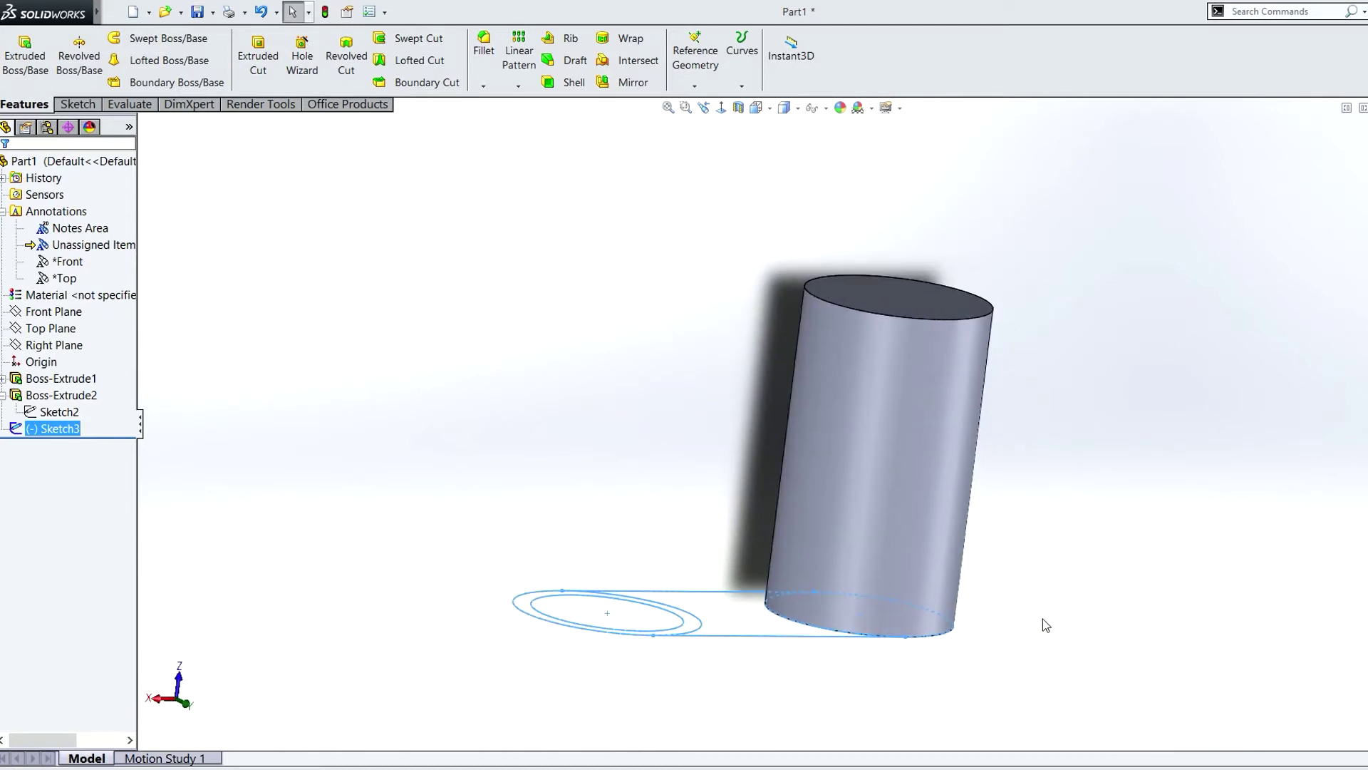
# - Extrude the connecting region and the ring around the hole 9.00 mm as Boss-Extrude3
pyautogui.moveTo(985, 503)
pyautogui.mouseDown(button='middle')
pyautogui.moveTo(1045, 568)
pyautogui.moveTo(1008, 617)
pyautogui.moveTo(1025, 616)
pyautogui.mouseUp(button='middle')
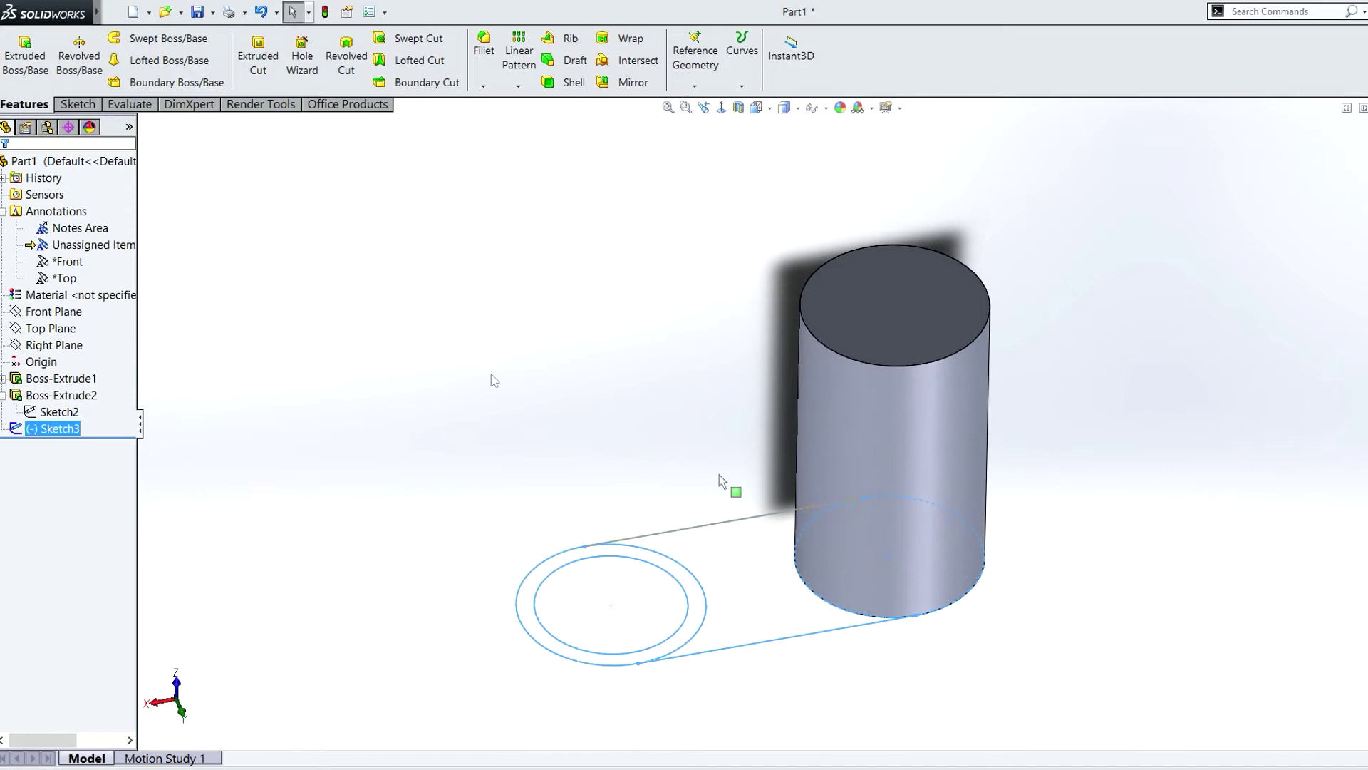
pyautogui.click(25, 53)
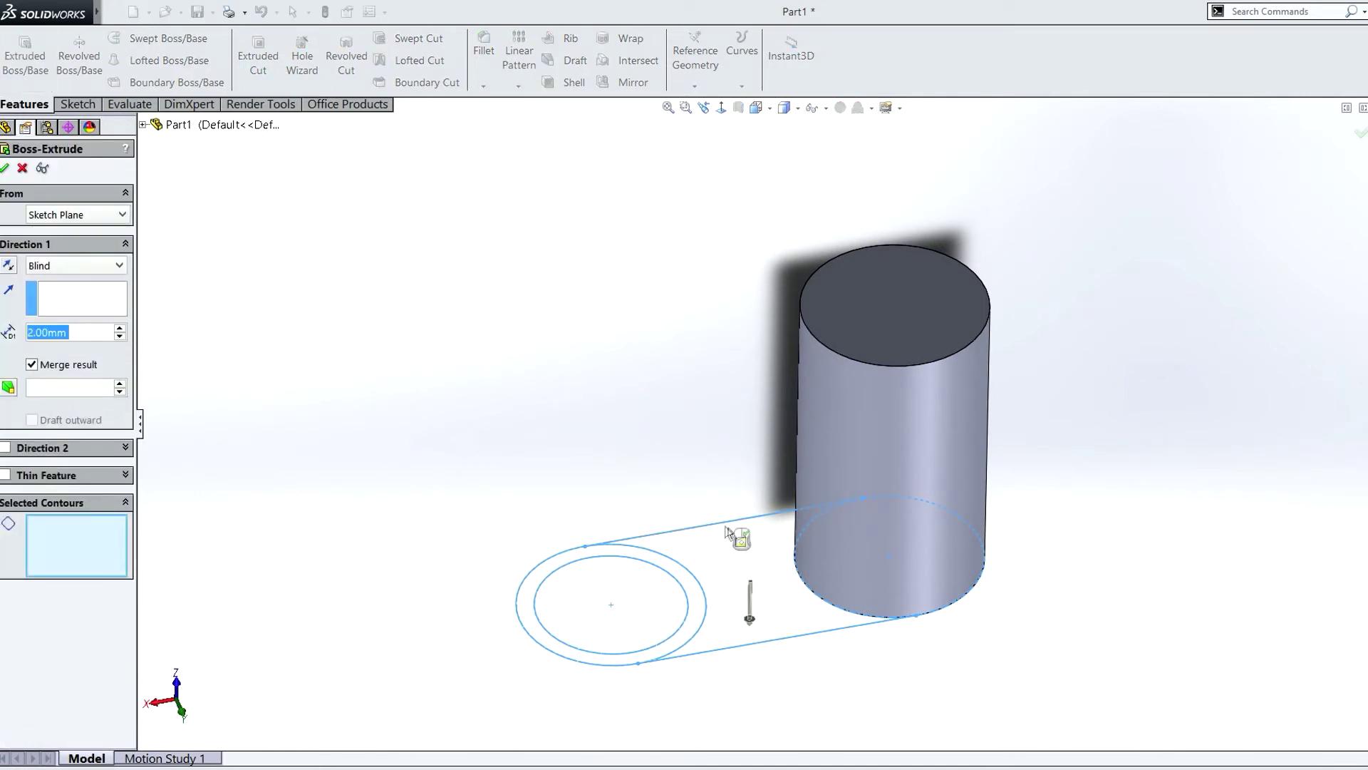
pyautogui.click(751, 558)
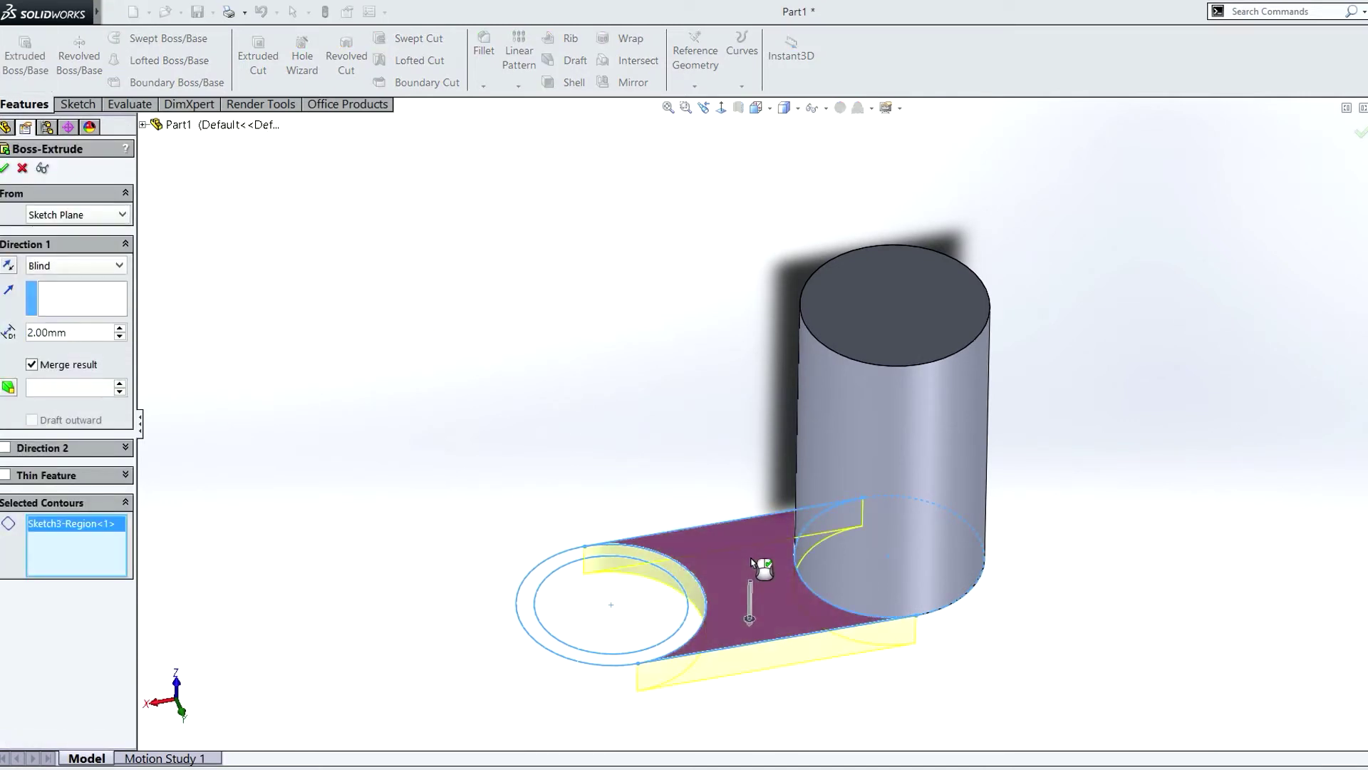
pyautogui.click(691, 580)
pyautogui.moveTo(865, 650); pyautogui.dragTo(727, 651, button='middle')
pyautogui.moveTo(713, 642)
pyautogui.mouseDown()
pyautogui.moveTo(711, 462)
pyautogui.moveTo(717, 482)
pyautogui.mouseUp()
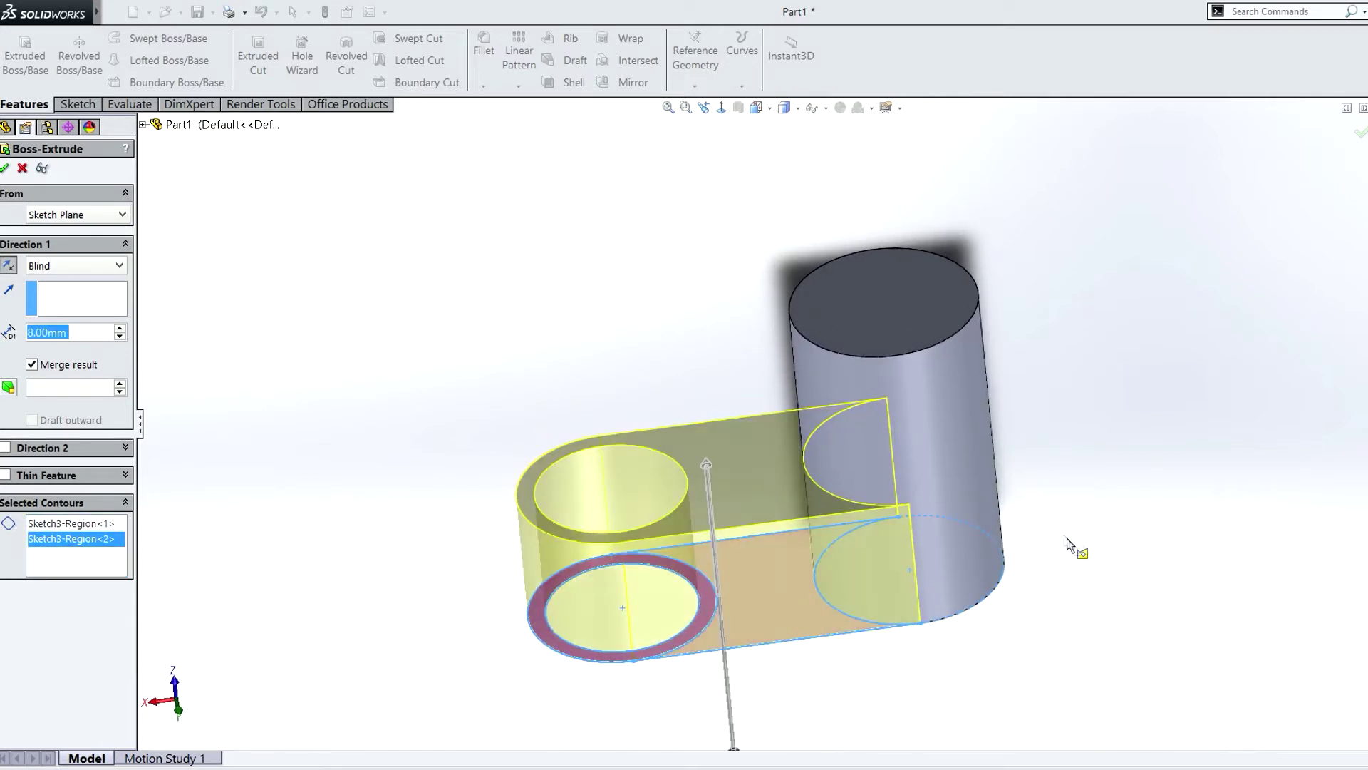
pyautogui.moveTo(1127, 553); pyautogui.dragTo(1099, 432, button='middle')
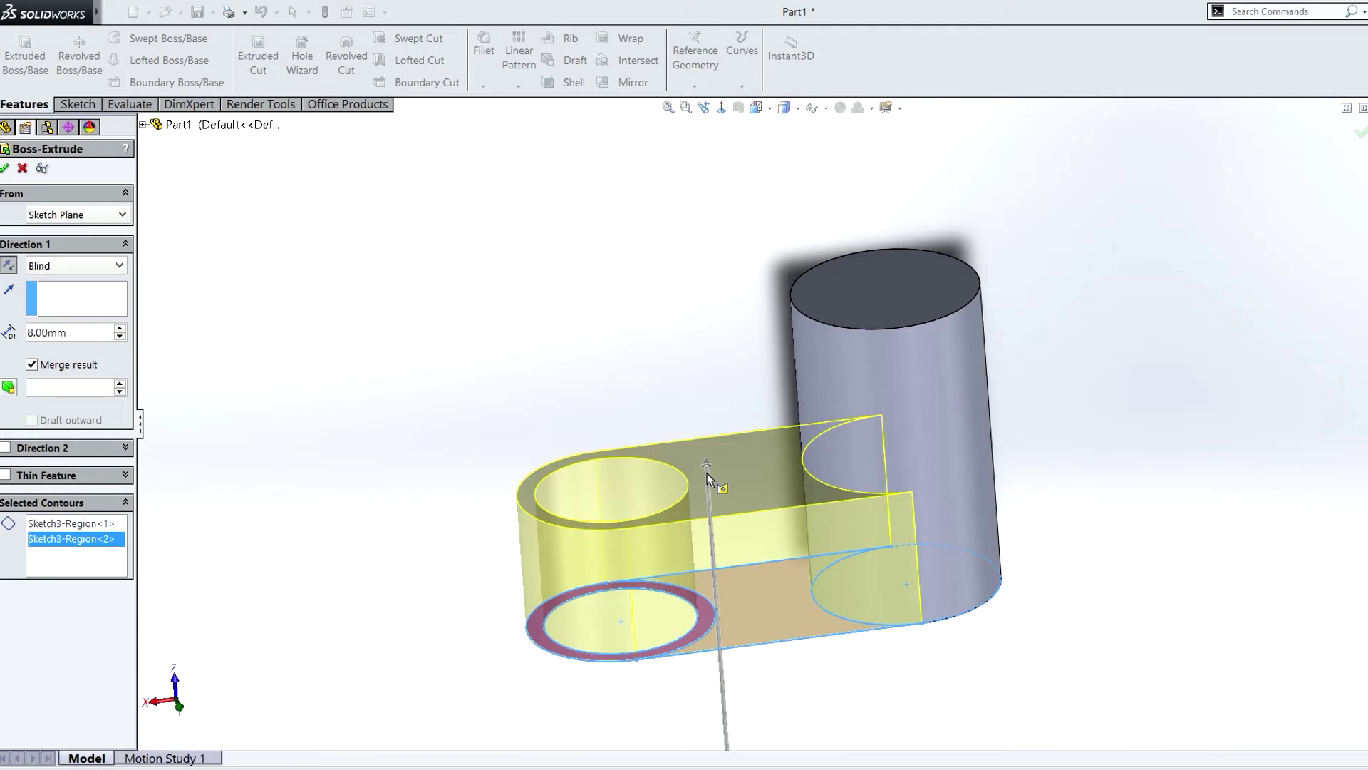
pyautogui.moveTo(708, 462)
pyautogui.mouseDown()
pyautogui.moveTo(717, 447)
pyautogui.moveTo(720, 479)
pyautogui.mouseUp()
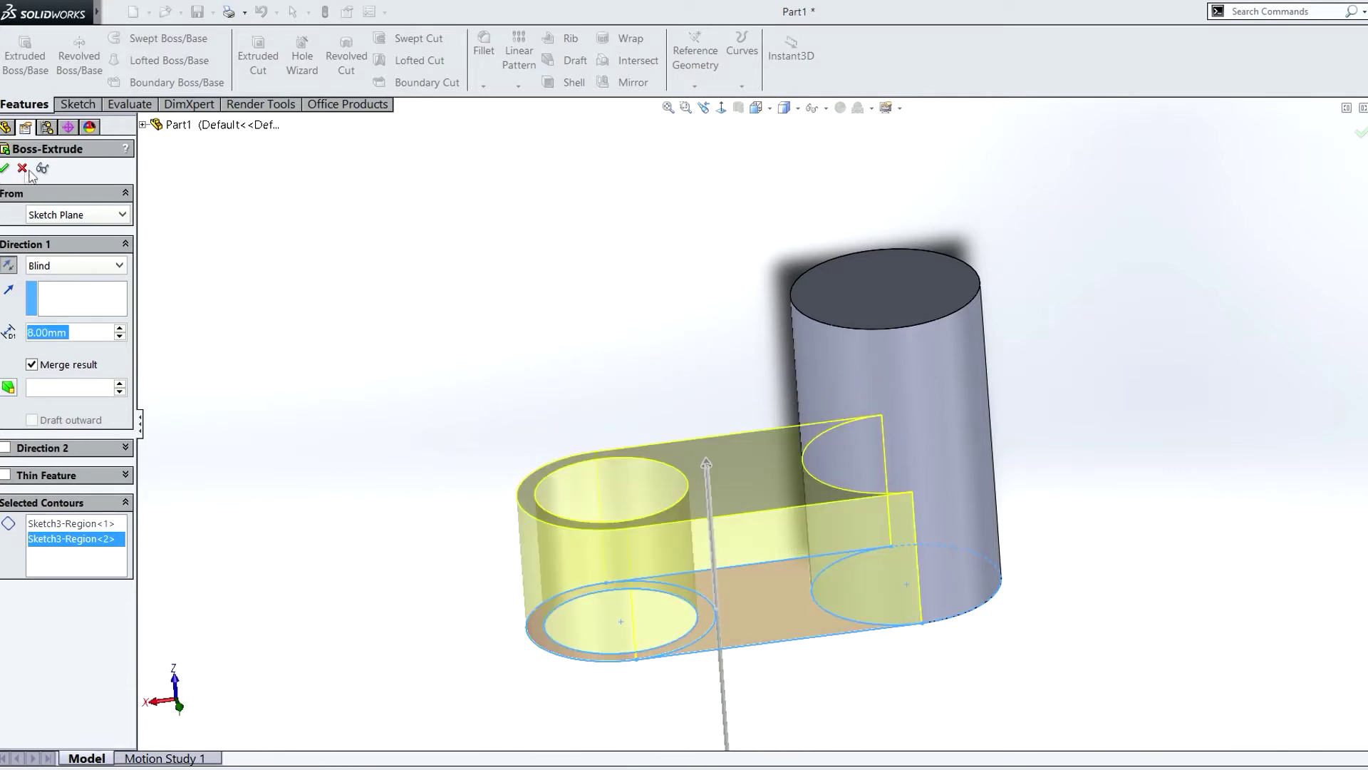
pyautogui.press('Return')
pyautogui.moveTo(1078, 464); pyautogui.dragTo(583, 563, button='middle')
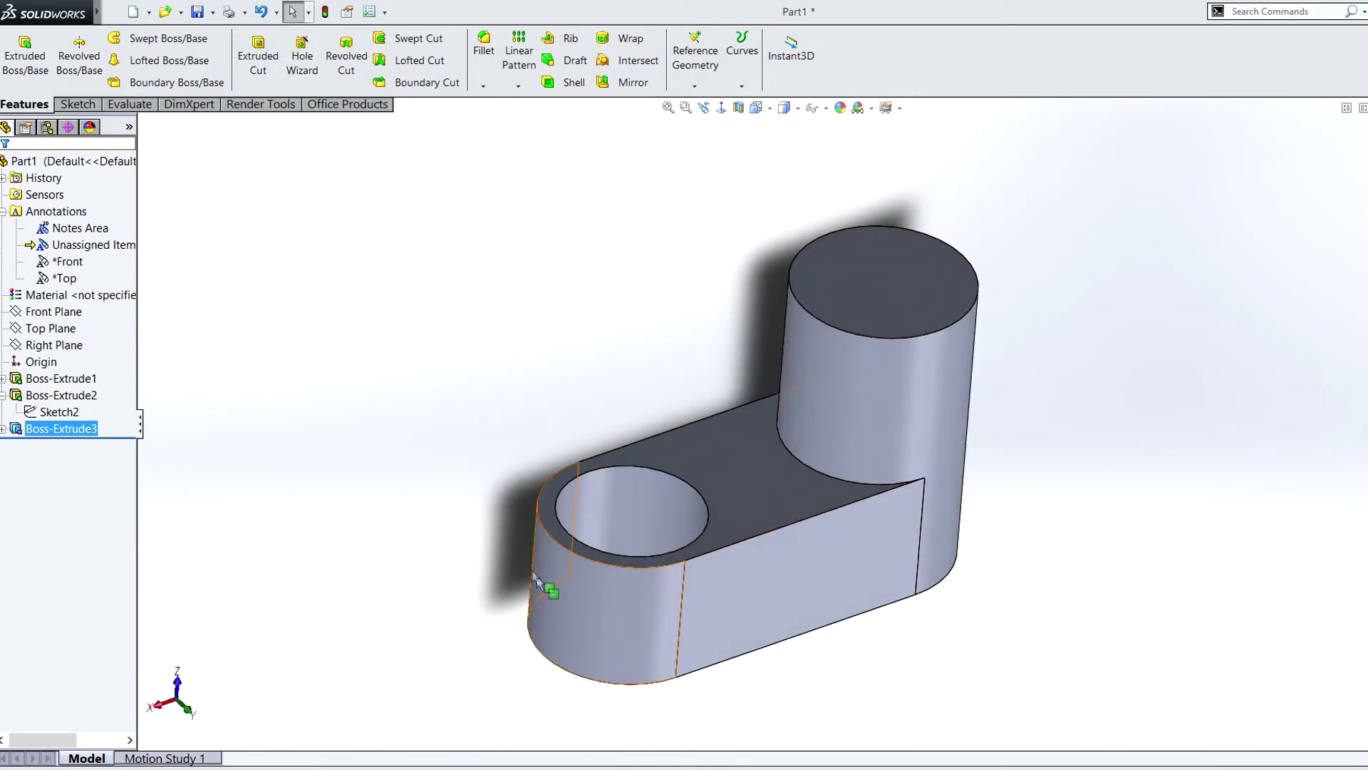
# - Start a new sketch on the tab's top face and view it normal to the plane
pyautogui.click(721, 433)
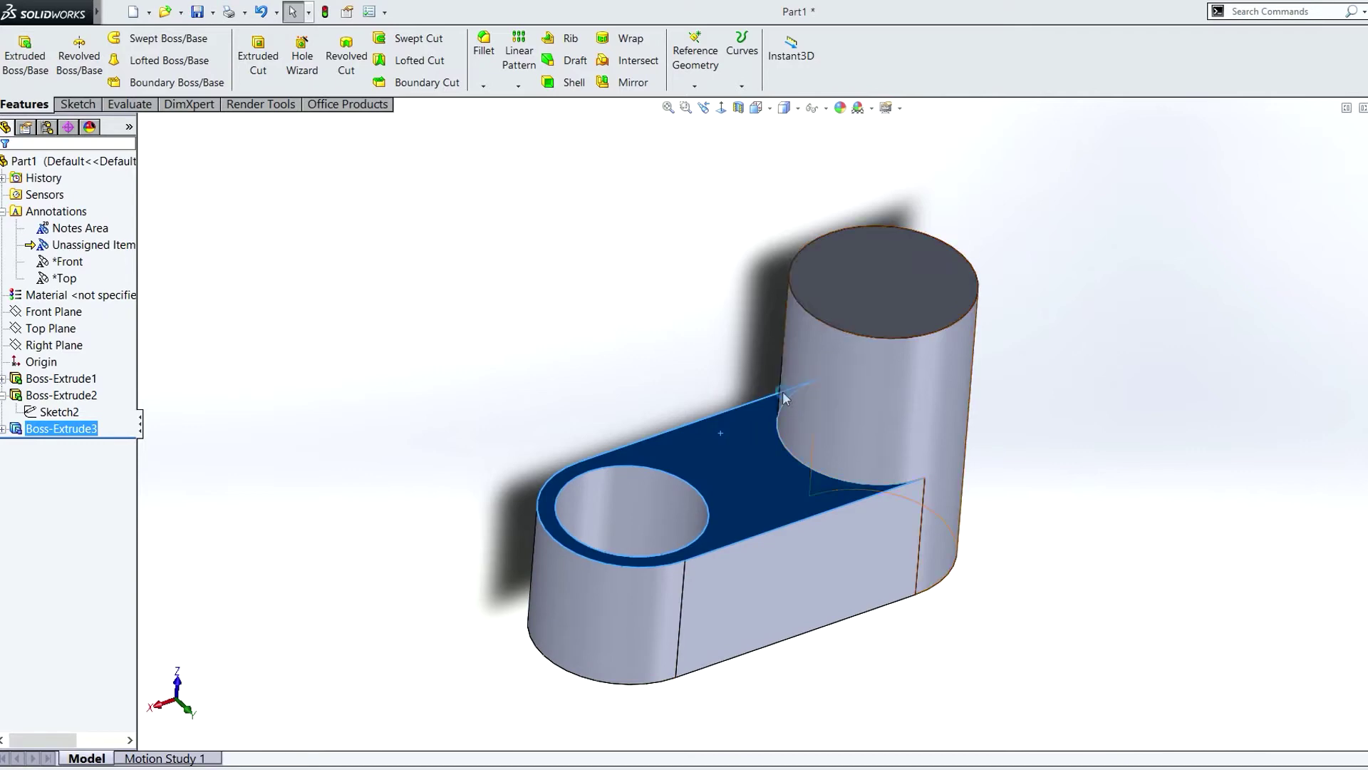
pyautogui.click(779, 386)
pyautogui.press('space')
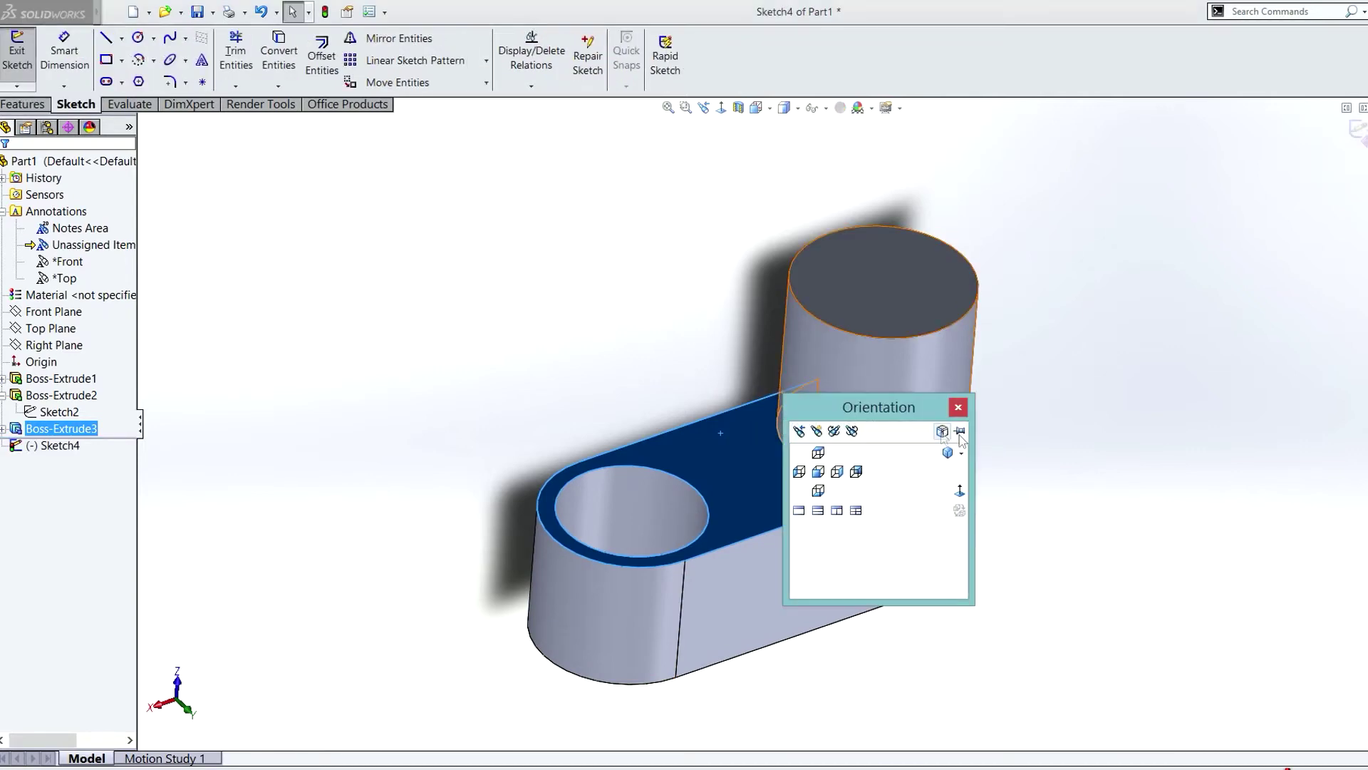
pyautogui.click(956, 489)
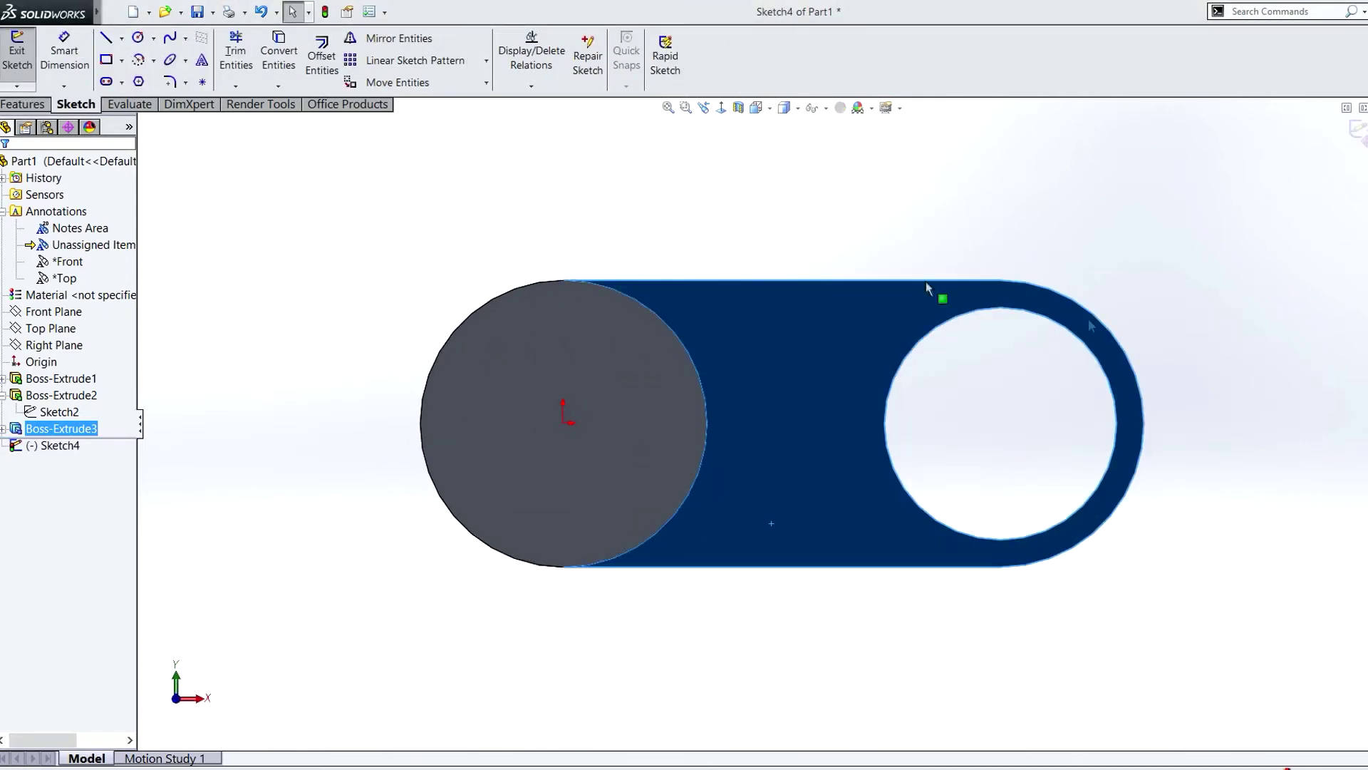
# - Draw a three-line triangle with its apex at the small hole's centre
pyautogui.click(107, 40)
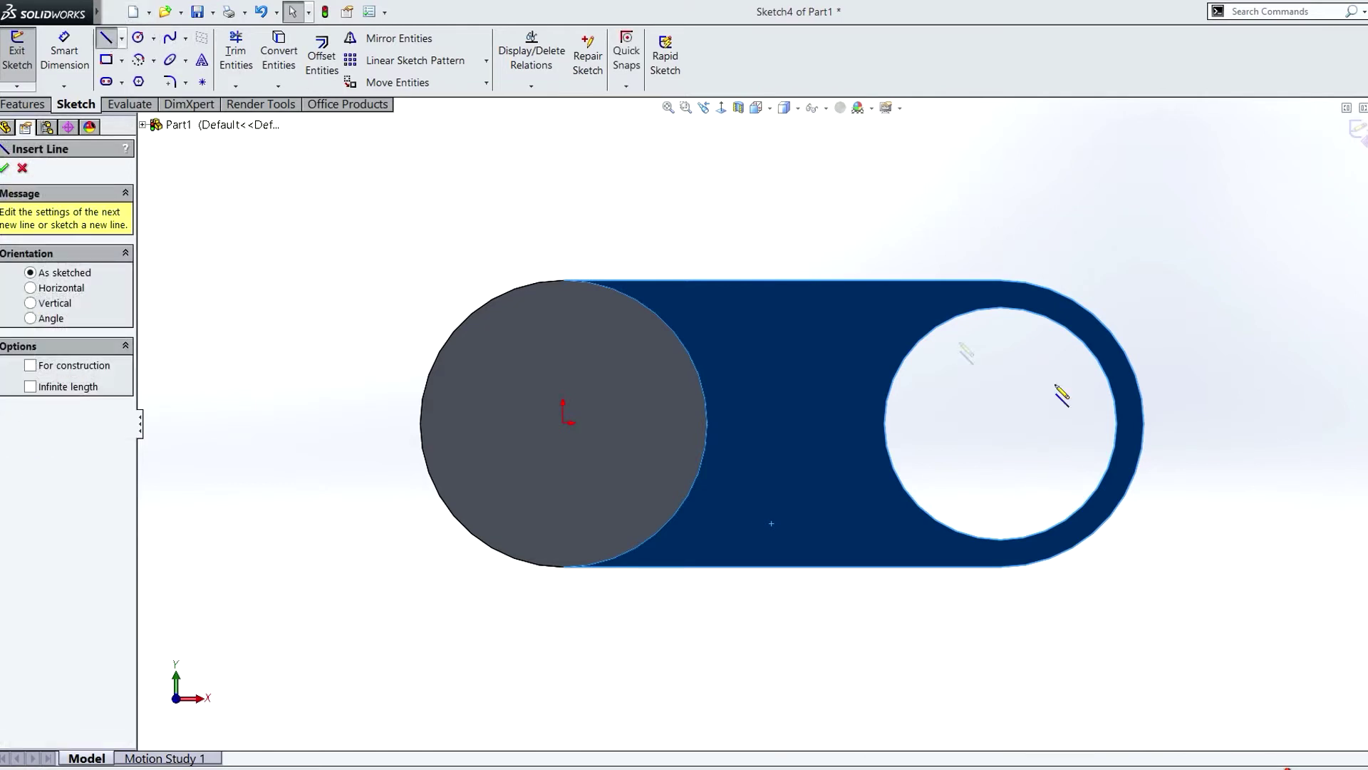
pyautogui.click(1001, 423)
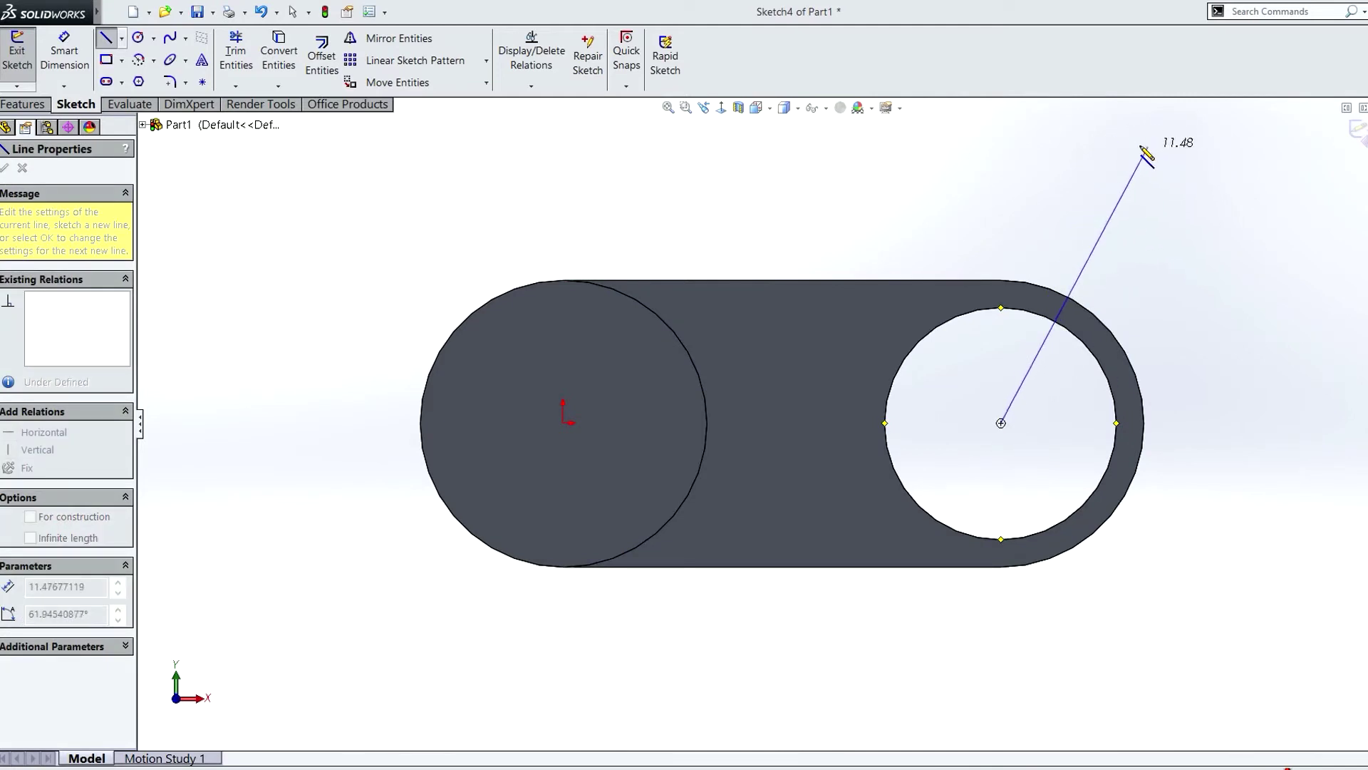
pyautogui.click(1224, 135)
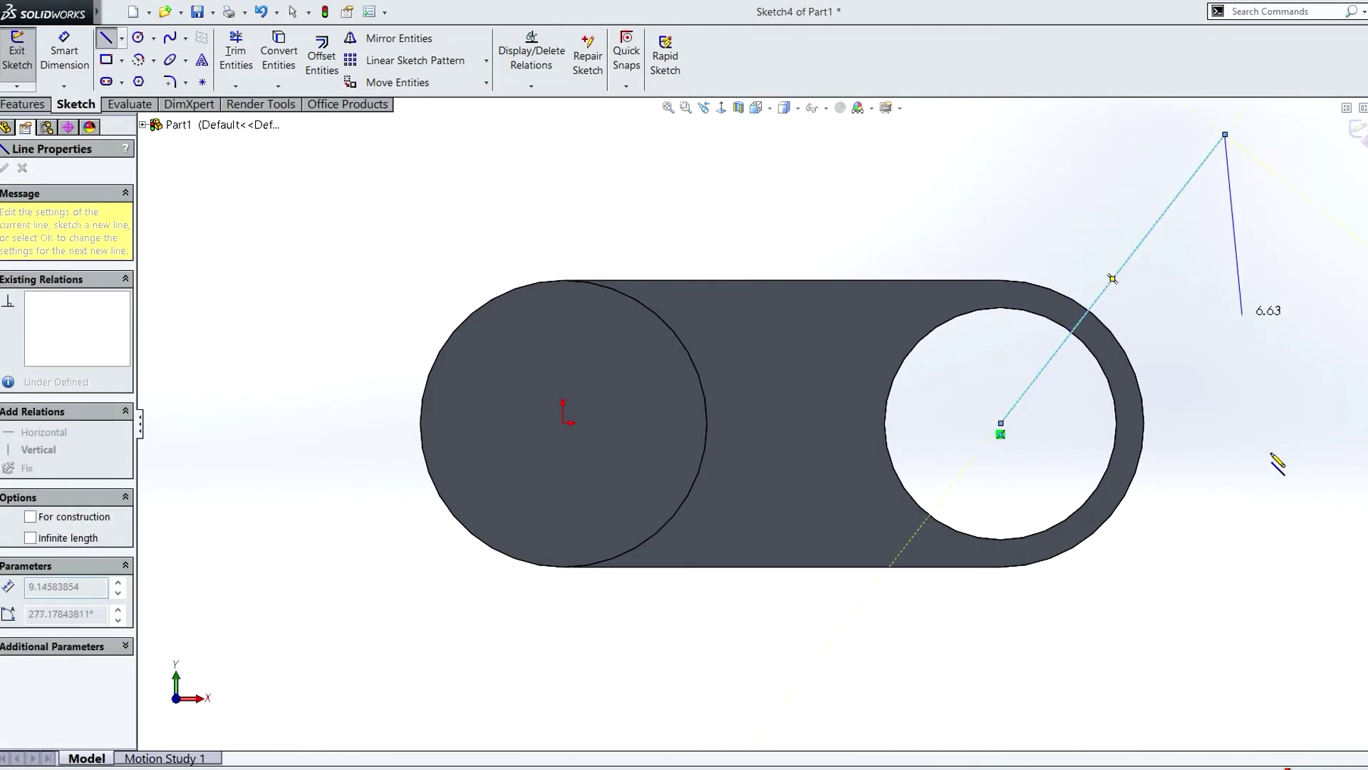
pyautogui.click(1225, 656)
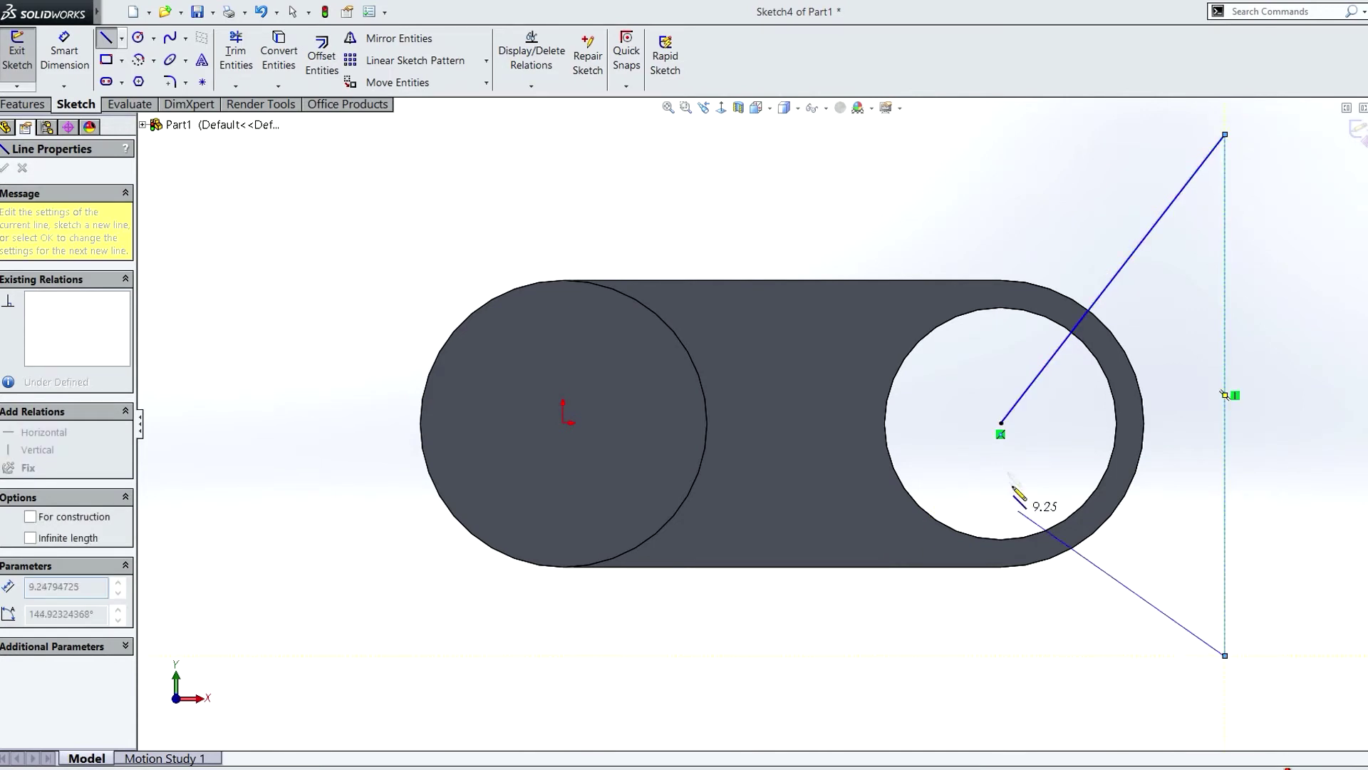
pyautogui.click(1001, 425)
pyautogui.press('Escape')
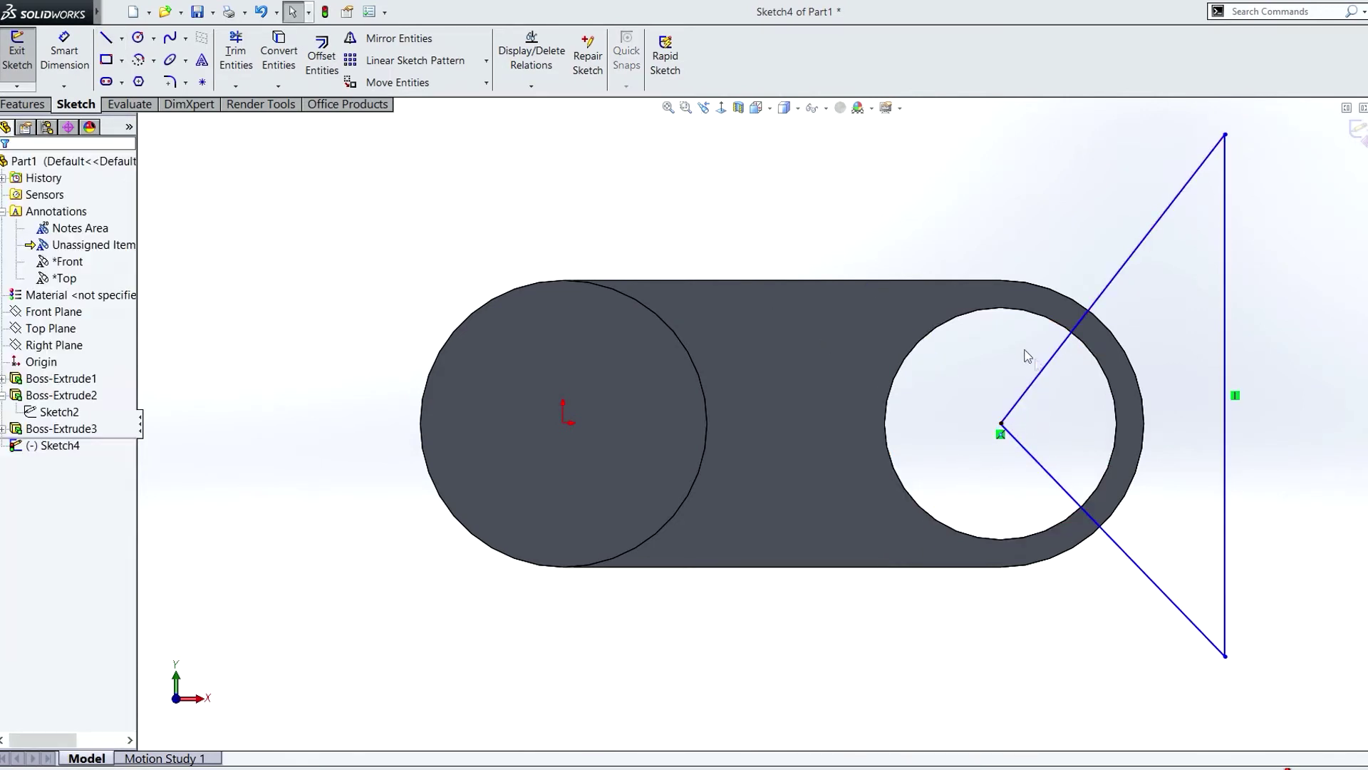
# - Make the triangle's two slanted sides perpendicular
pyautogui.click(1061, 488)
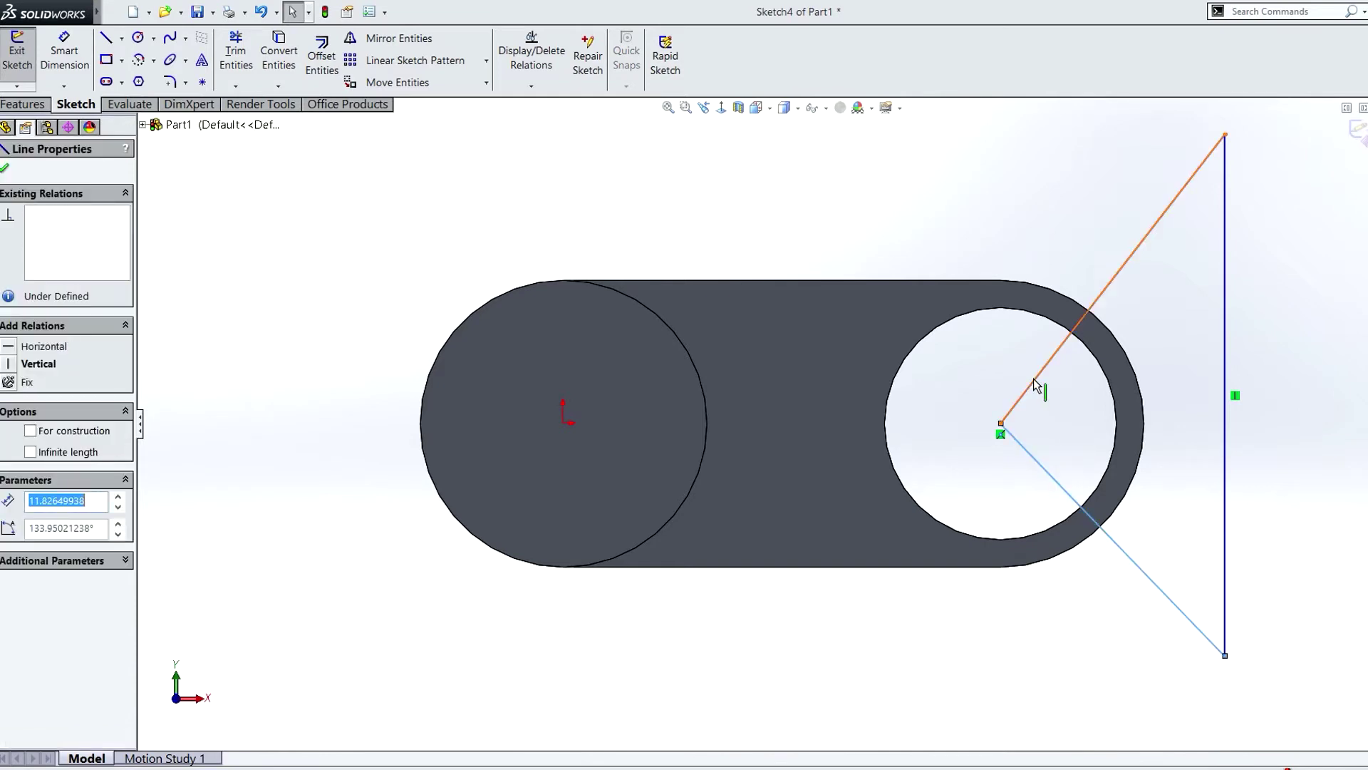
pyautogui.keyDown('ctrl'); pyautogui.click(1033, 383); pyautogui.keyUp('ctrl')
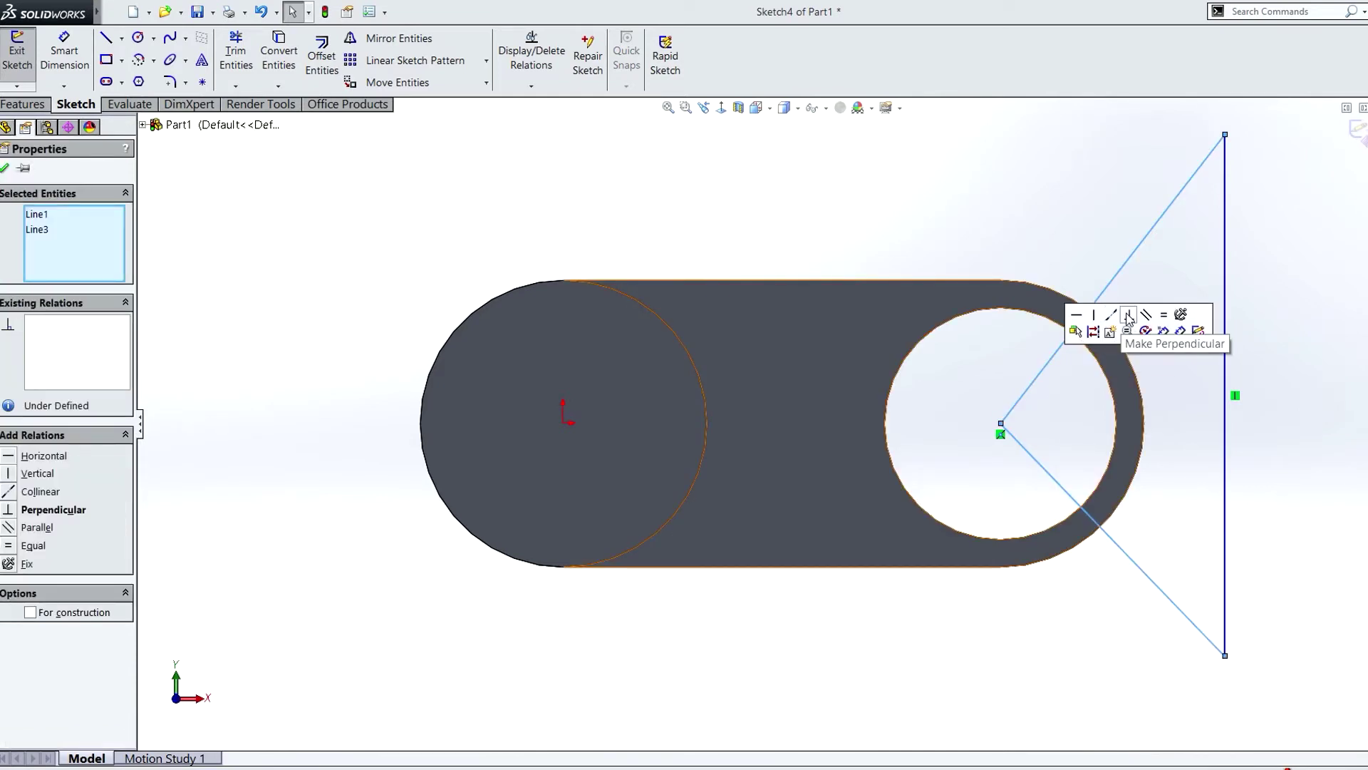
pyautogui.click(1128, 316)
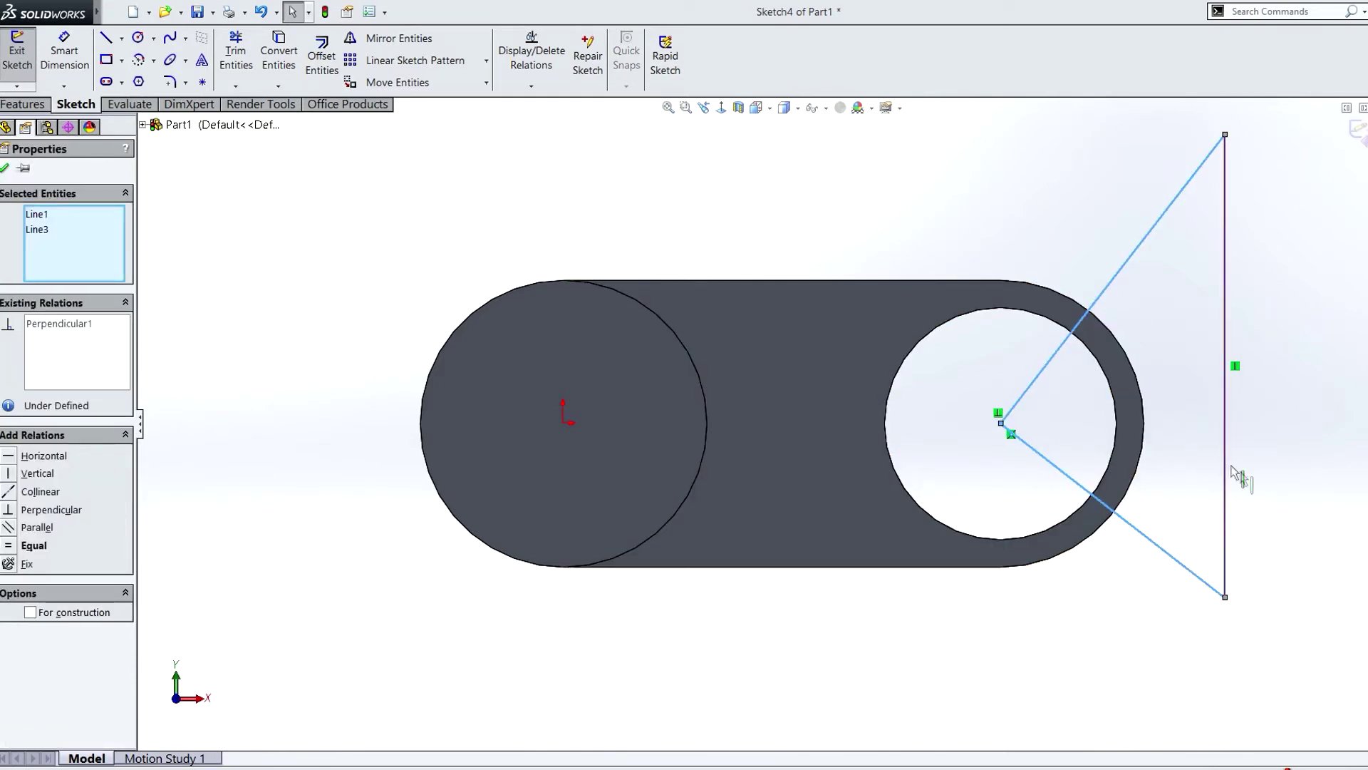
pyautogui.click(1252, 483)
# - Level the vertical side's midpoint with the hole-centre apex using a Horizontal relation, resizing the triangle
pyautogui.moveTo(1225, 134); pyautogui.dragTo(1232, 167)
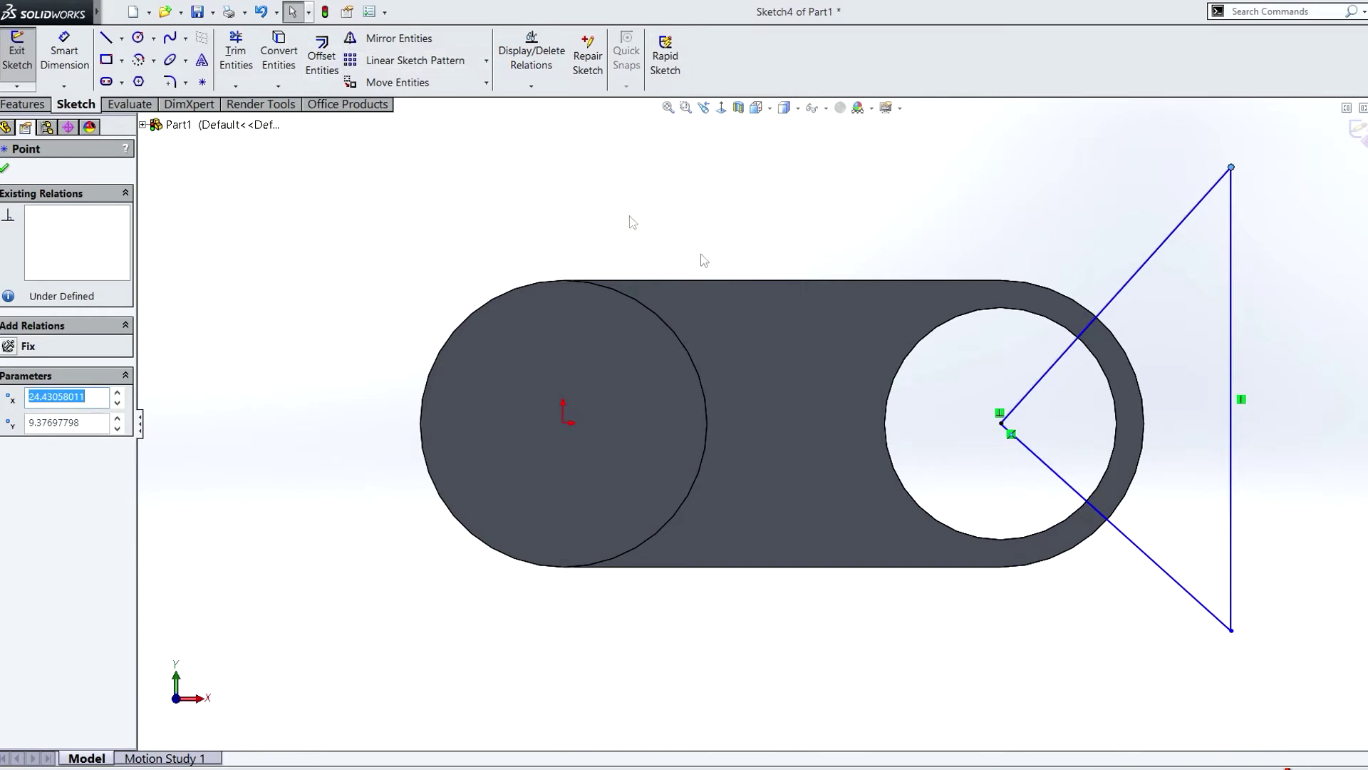
pyautogui.rightClick(1234, 344)
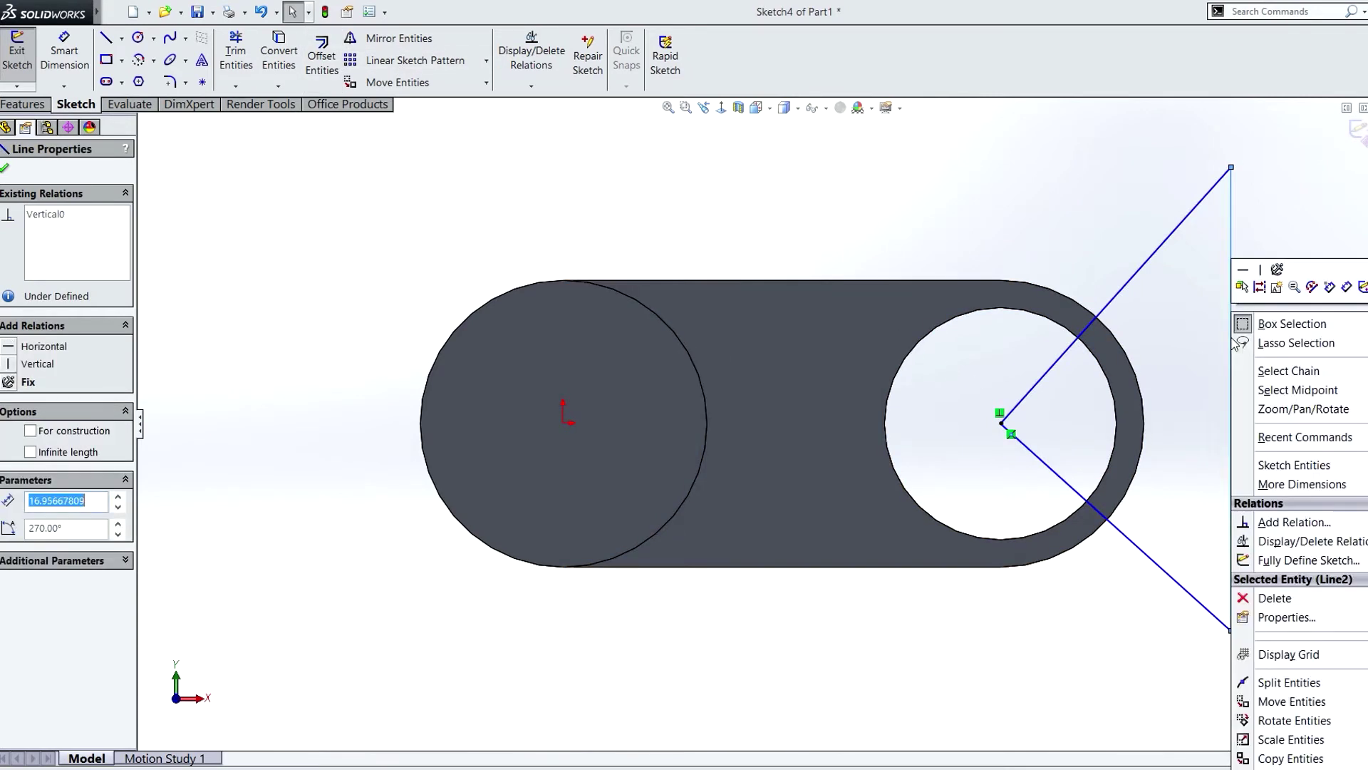
pyautogui.click(1293, 392)
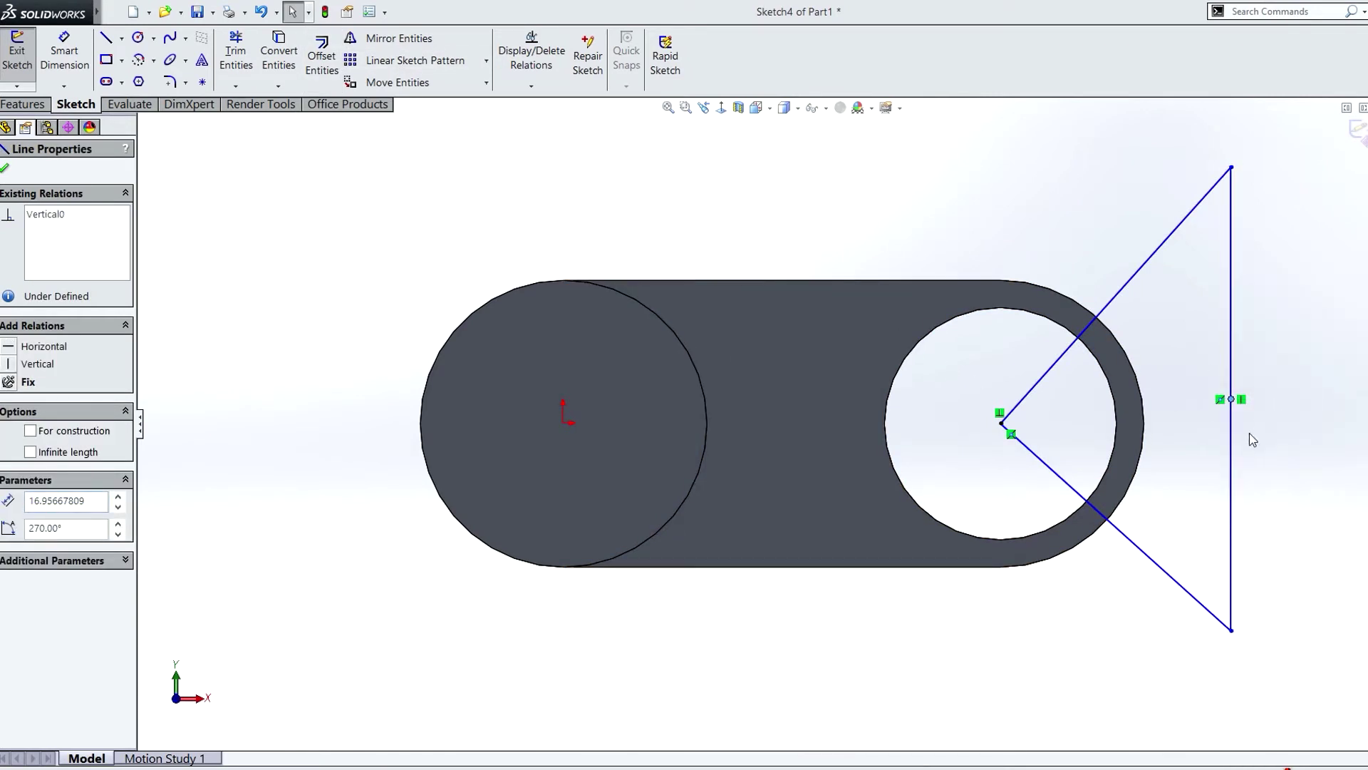
pyautogui.keyDown('ctrl'); pyautogui.click(1002, 423); pyautogui.keyUp('ctrl')
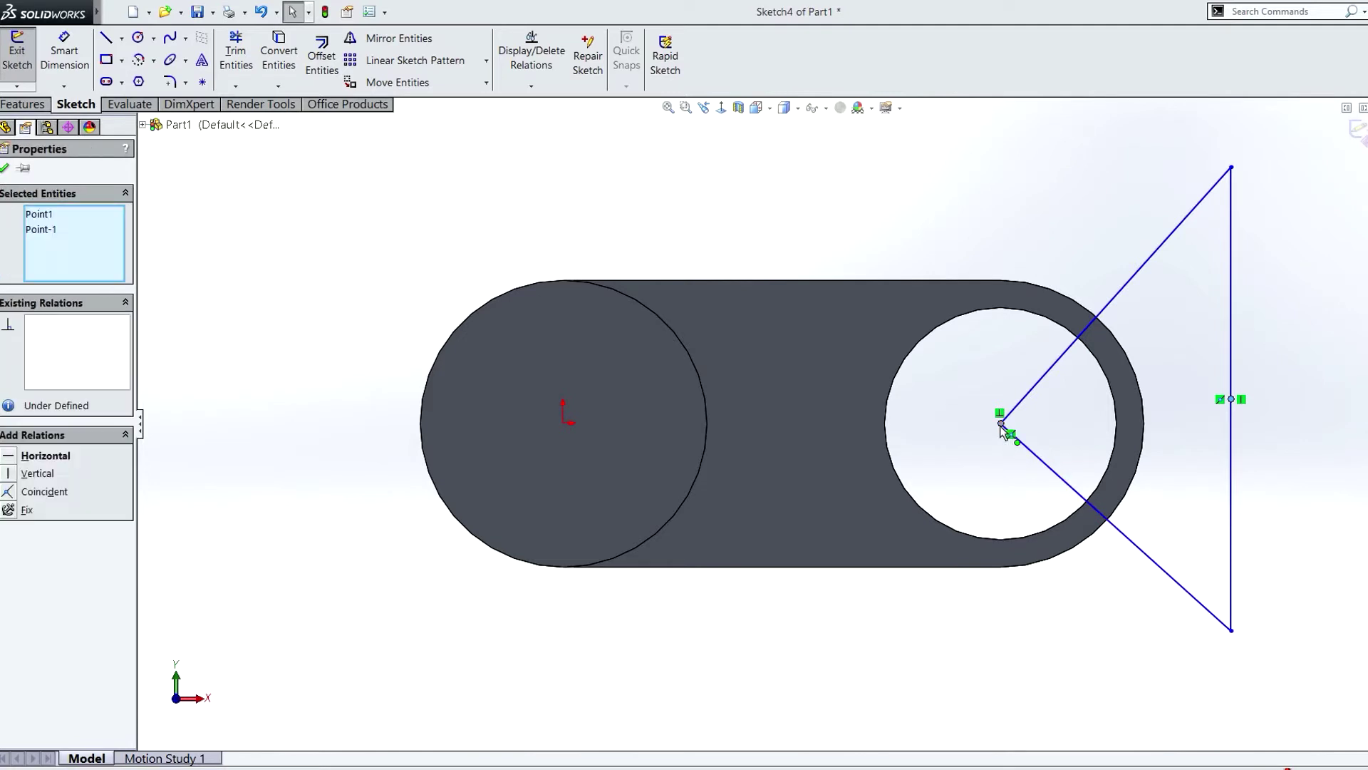
pyautogui.click(1041, 369)
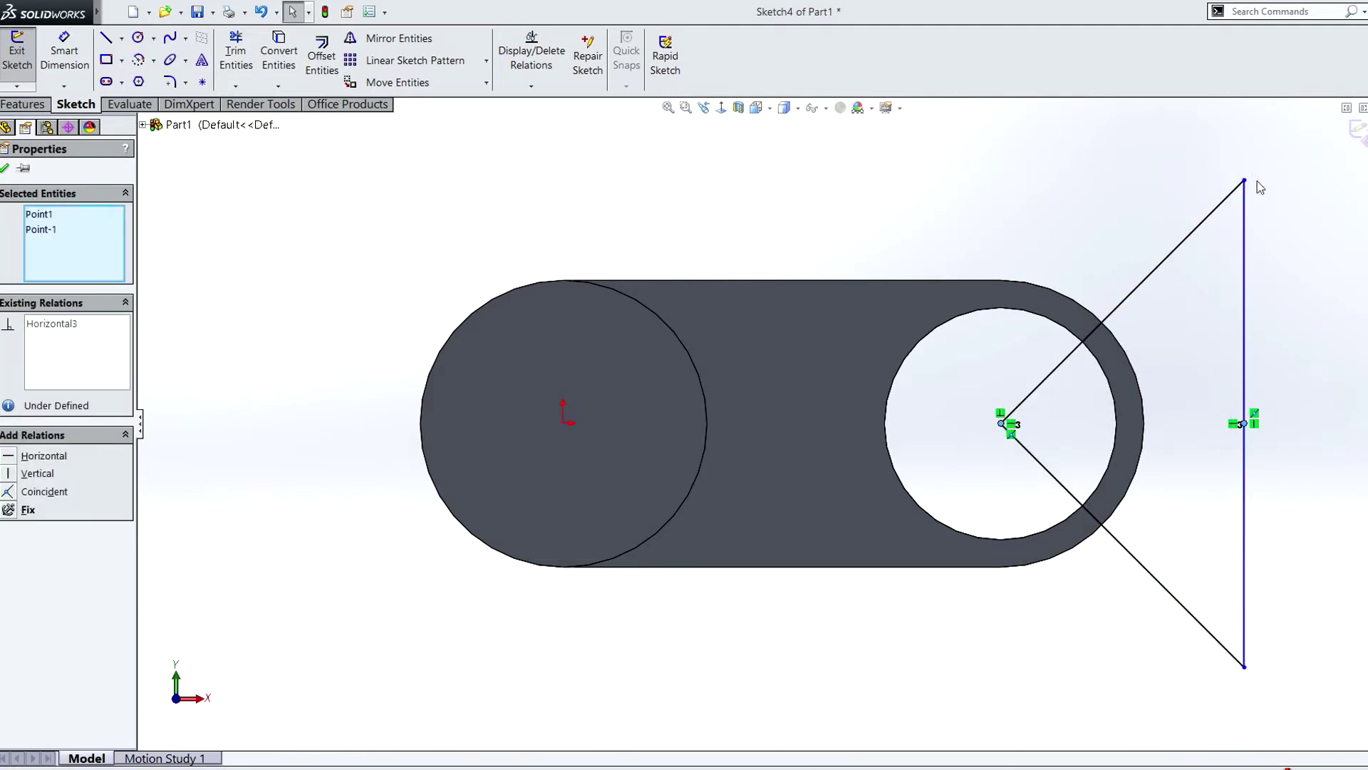
pyautogui.moveTo(1244, 181); pyautogui.dragTo(1200, 250)
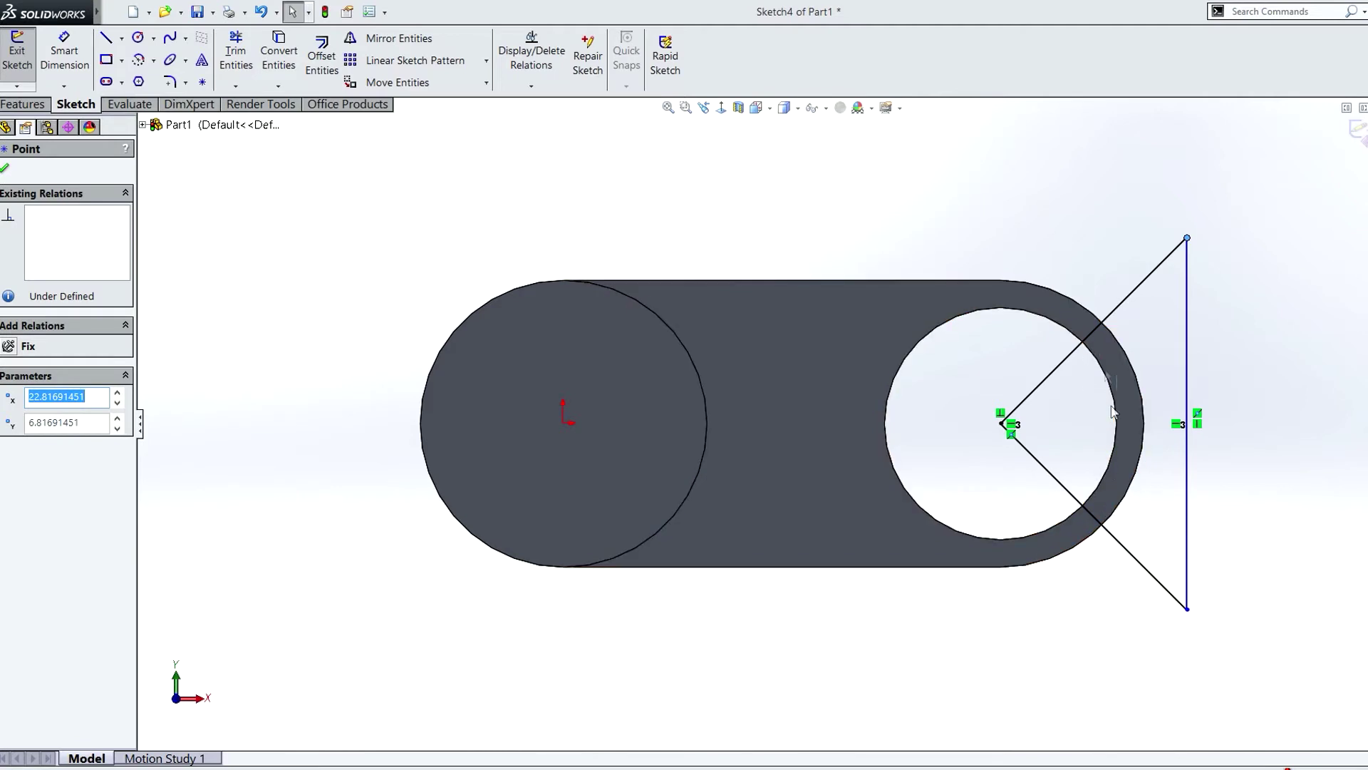
pyautogui.click(1000, 413)
pyautogui.press('Delete')
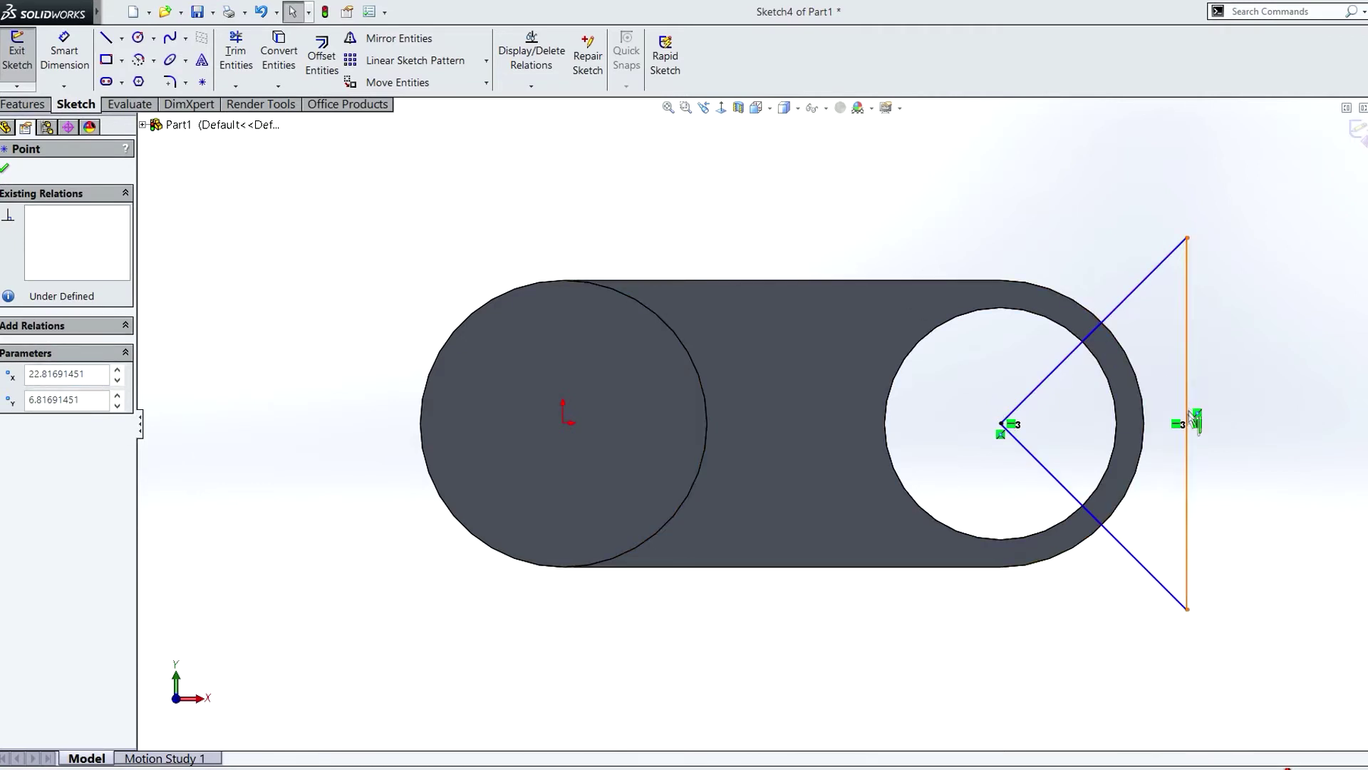
# - Enlarge the triangle from its top corner, then delete its vertical side
pyautogui.moveTo(1188, 239)
pyautogui.mouseDown()
pyautogui.moveTo(1166, 238)
pyautogui.moveTo(1128, 187)
pyautogui.moveTo(1136, 128)
pyautogui.moveTo(1170, 107)
pyautogui.moveTo(1176, 290)
pyautogui.moveTo(1169, 135)
pyautogui.moveTo(1156, 277)
pyautogui.moveTo(1152, 158)
pyautogui.mouseUp()
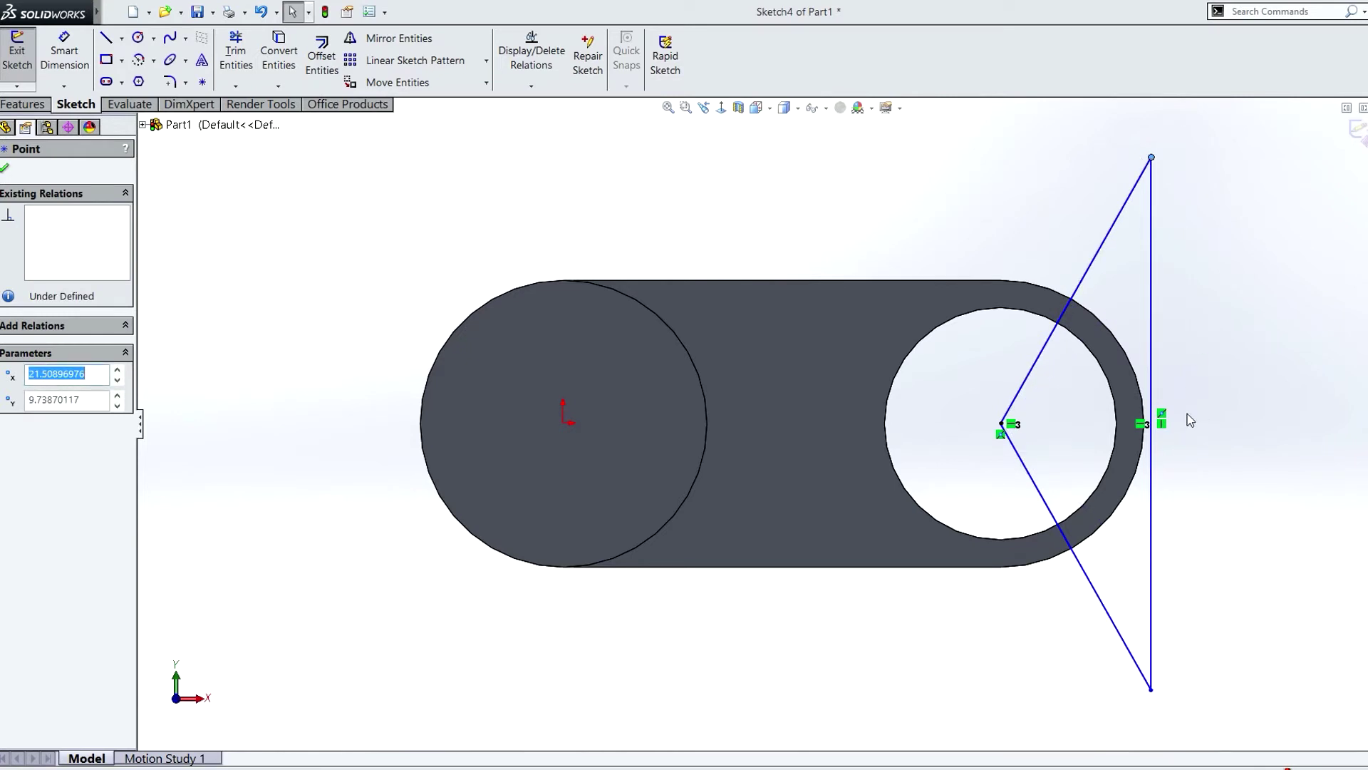
pyautogui.moveTo(1153, 158); pyautogui.dragTo(1180, 164)
pyautogui.click(1170, 200)
pyautogui.press('Delete')
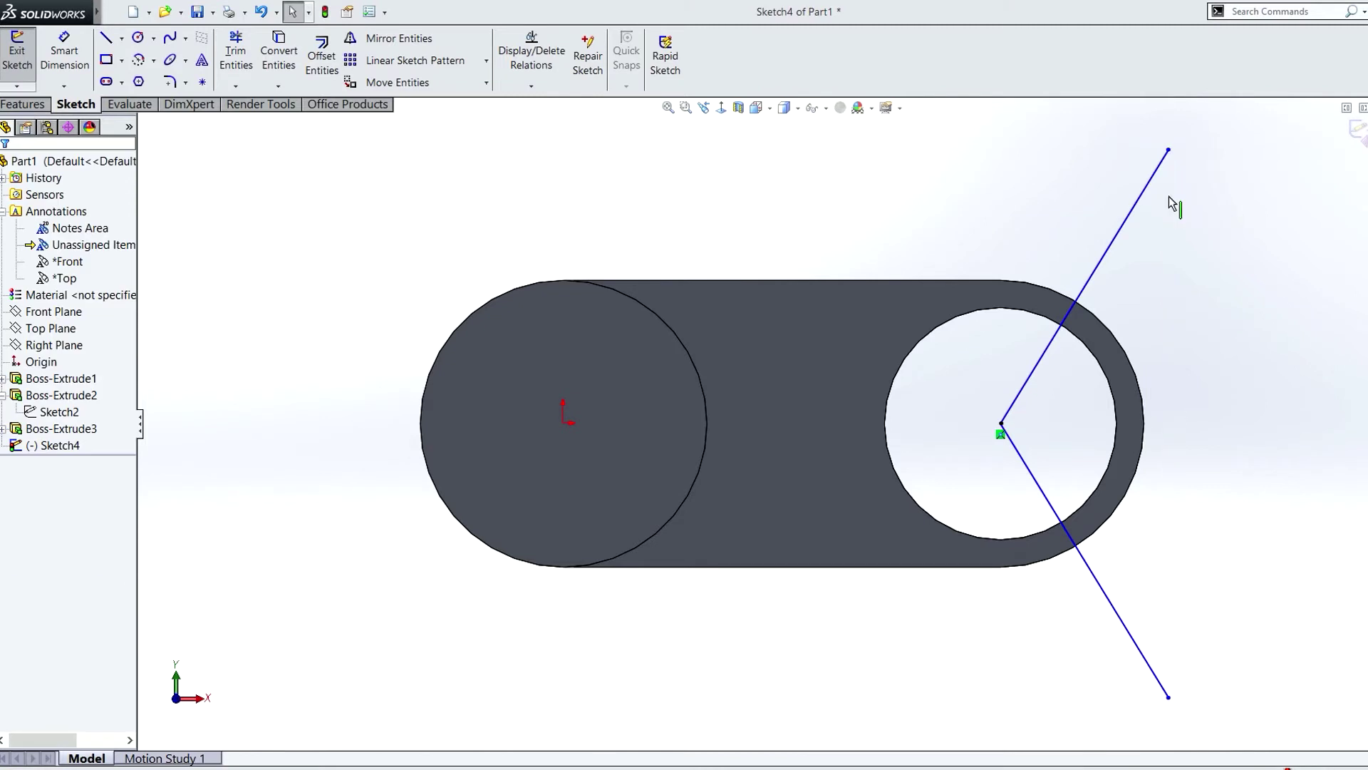
# - Close the profile with horizontal top and bottom lines and a vertical right side
pyautogui.press('l')
pyautogui.click(1168, 150)
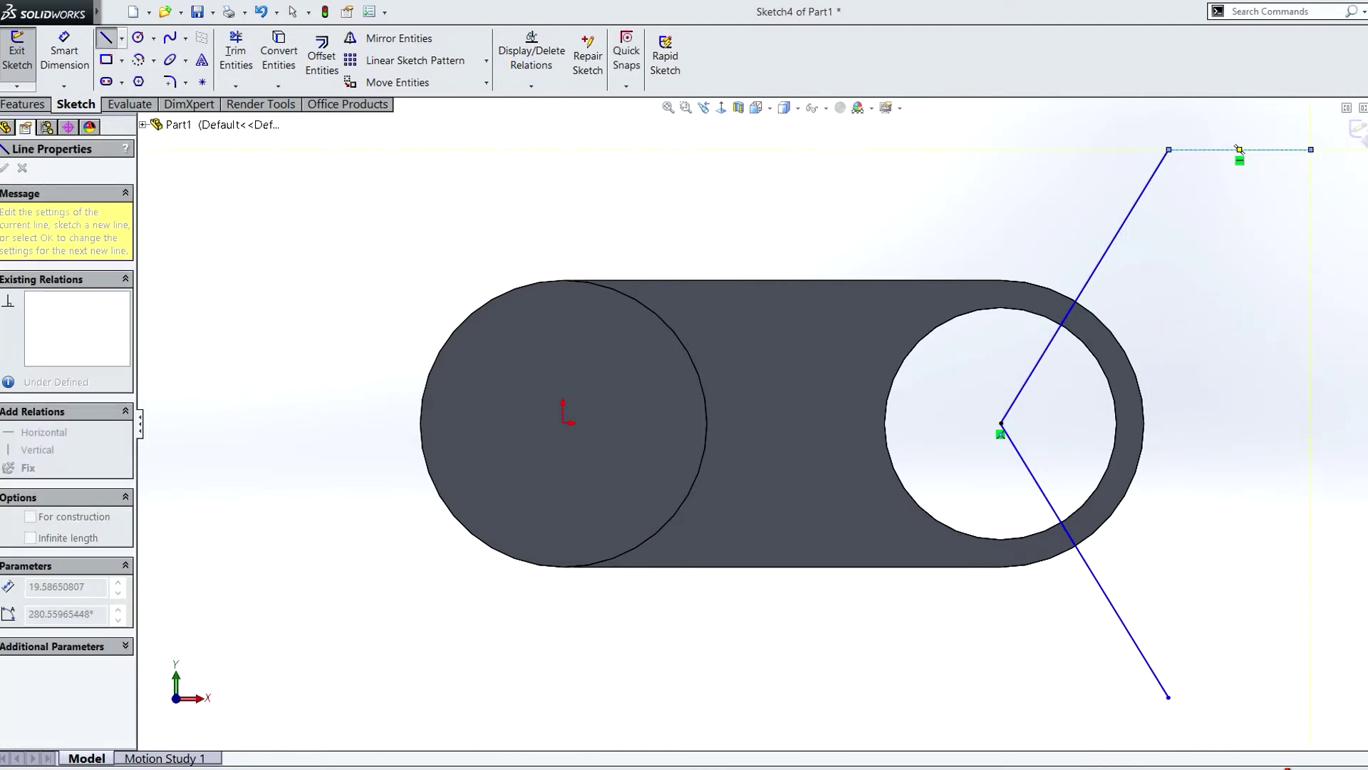
pyautogui.click(1312, 697)
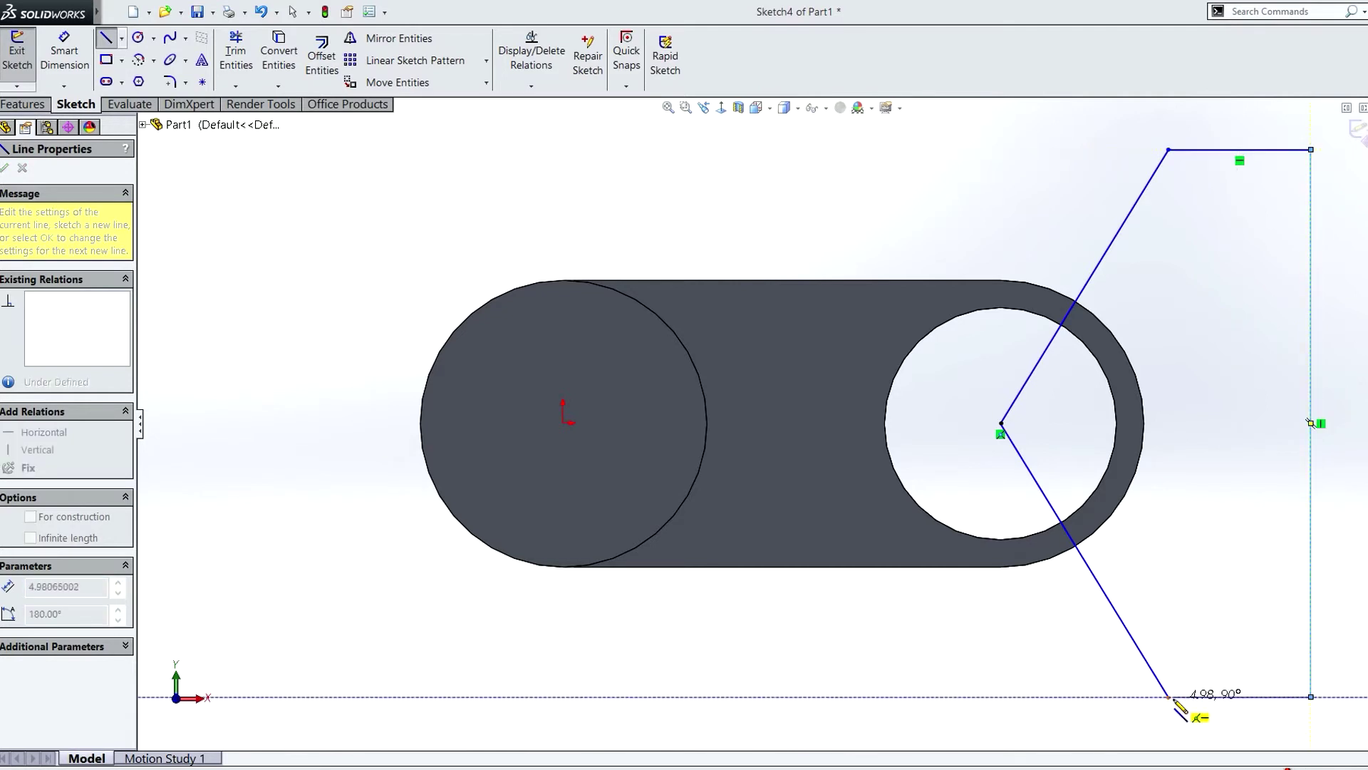
pyautogui.click(1168, 697)
pyautogui.press('Escape')
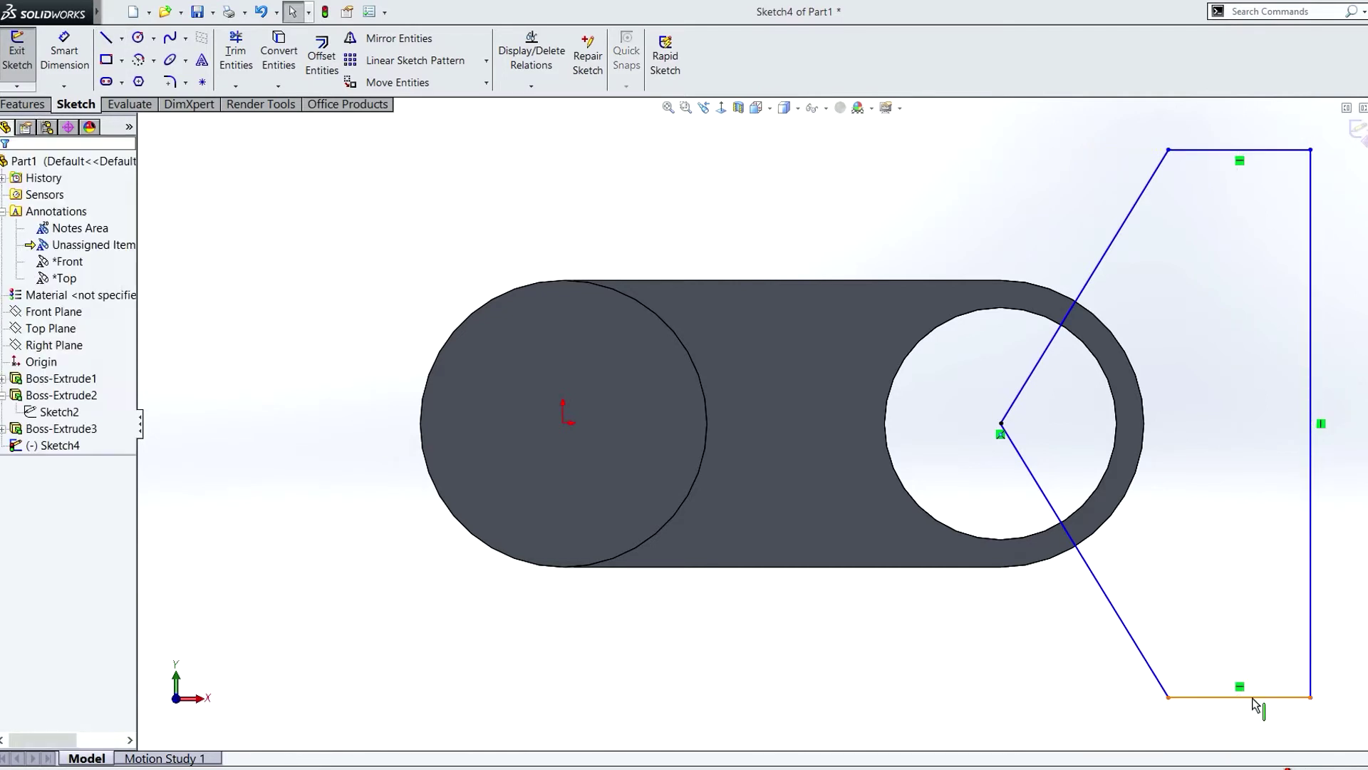
pyautogui.click(1254, 697)
pyautogui.keyDown('ctrl'); pyautogui.click(1285, 151); pyautogui.keyUp('ctrl')
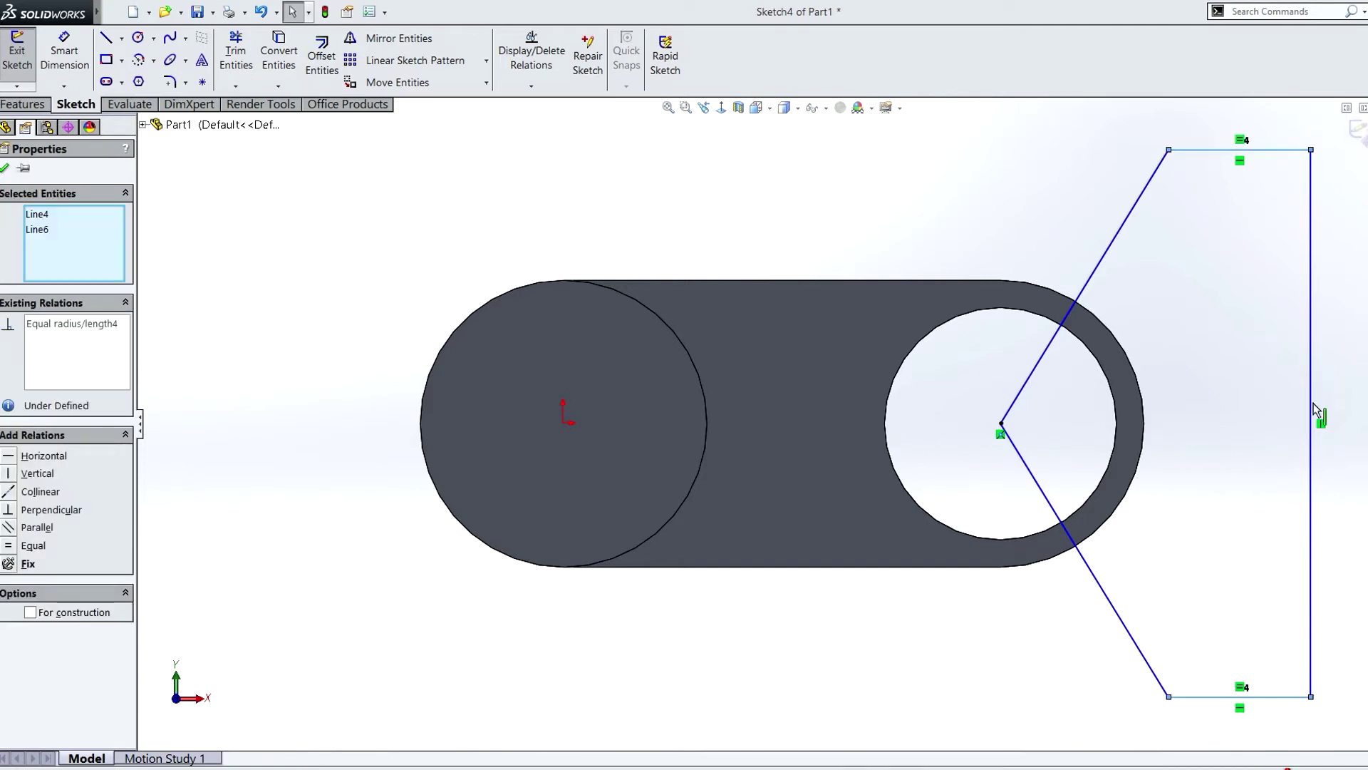
pyautogui.rightClick(1311, 317)
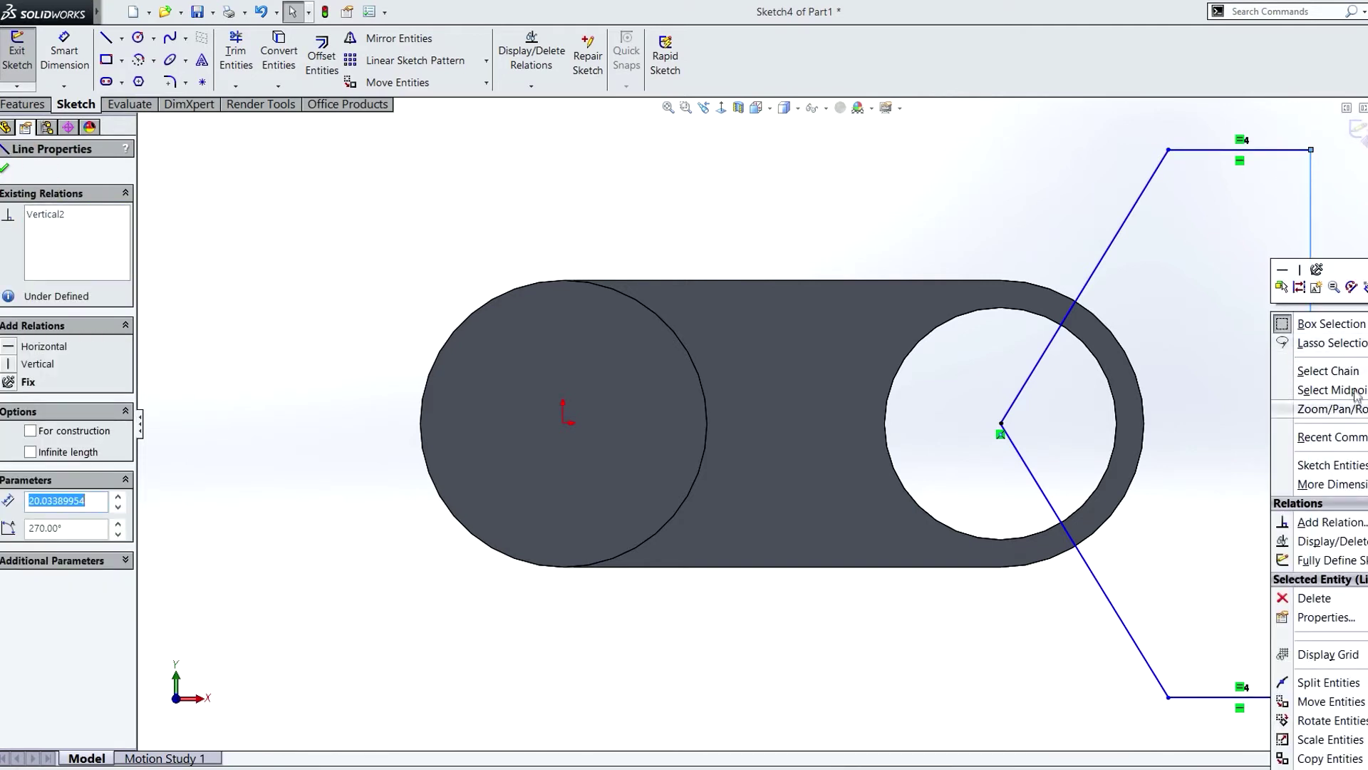
pyautogui.keyDown('ctrl'); pyautogui.click(1002, 424); pyautogui.keyUp('ctrl')
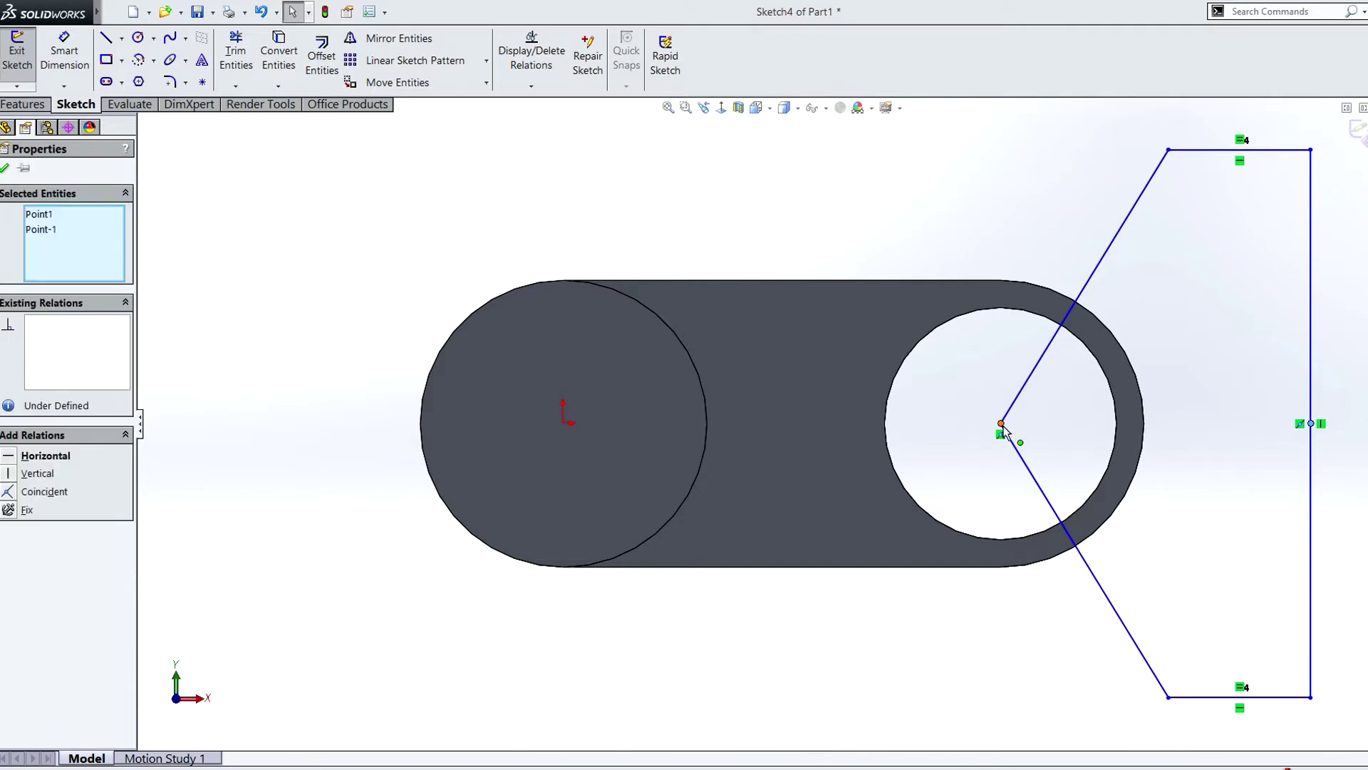
# - Narrow and shorten the profile by moving its right side left and top corner down
pyautogui.moveTo(1309, 275); pyautogui.dragTo(1270, 253)
pyautogui.moveTo(1167, 146)
pyautogui.mouseDown()
pyautogui.moveTo(1063, 148)
pyautogui.moveTo(1076, 207)
pyautogui.mouseUp()
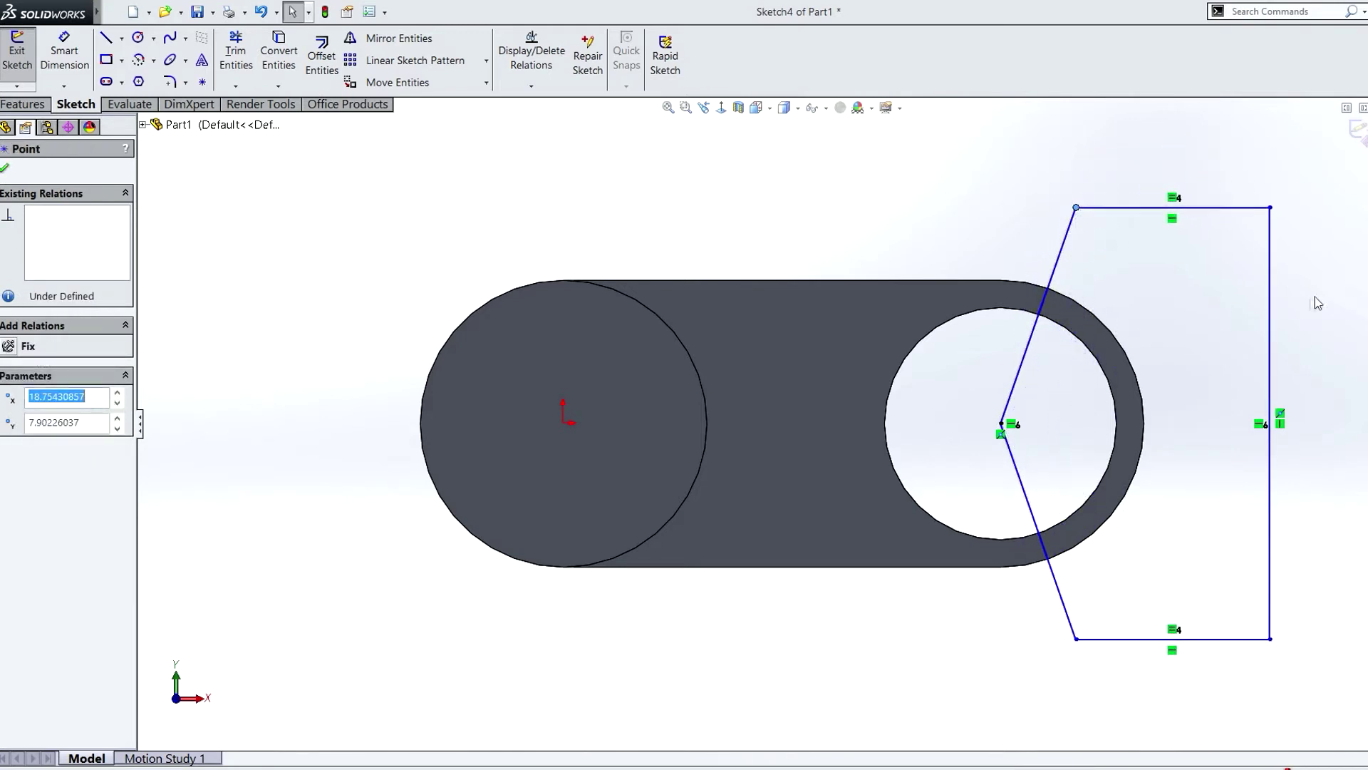
pyautogui.moveTo(1272, 279); pyautogui.dragTo(1164, 271)
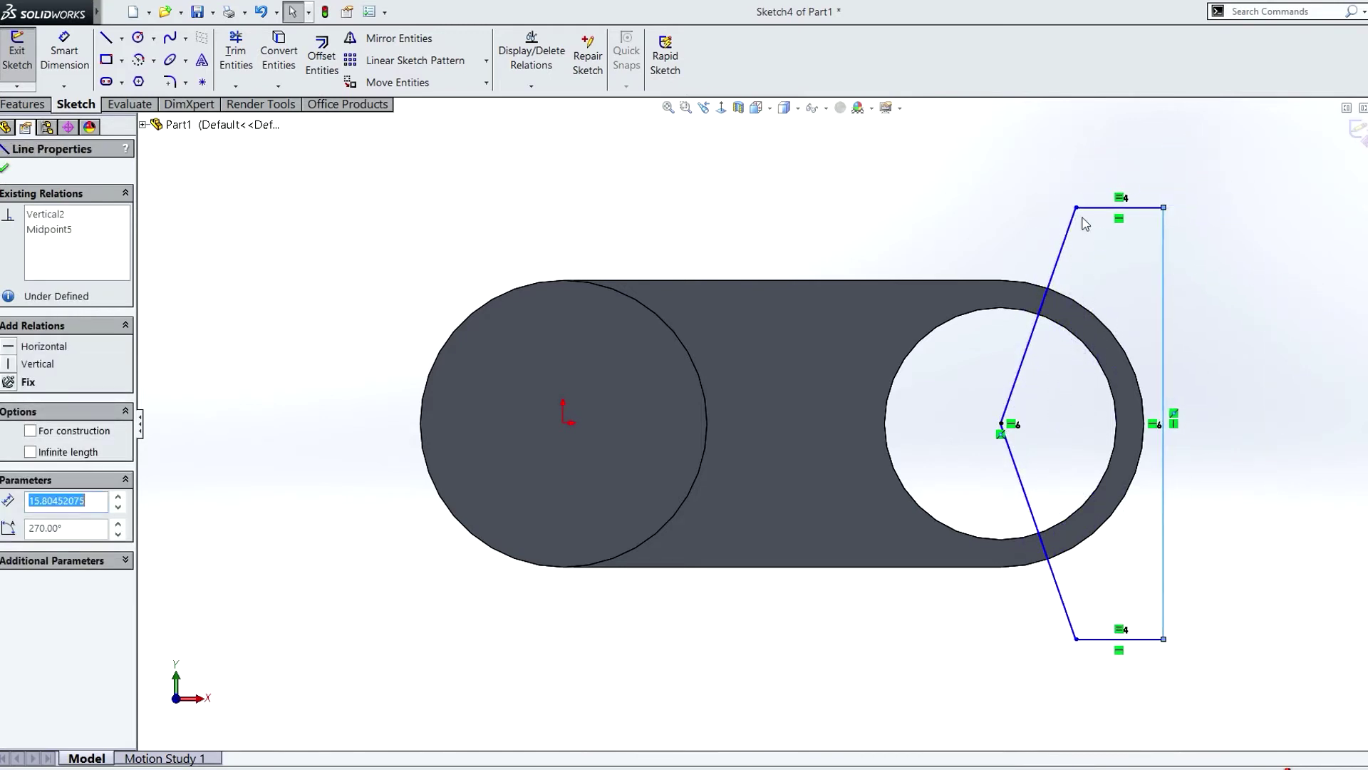
pyautogui.moveTo(1076, 208); pyautogui.dragTo(1081, 249)
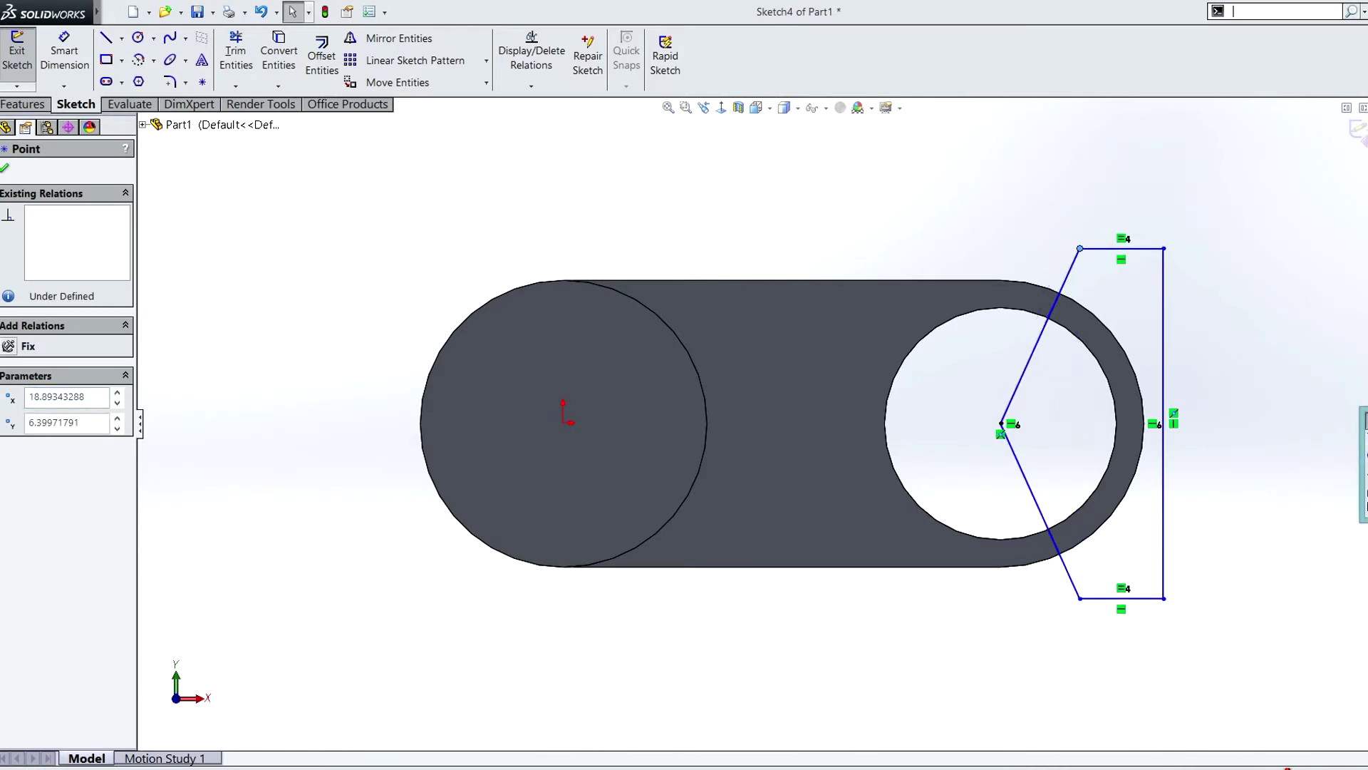
# - Dimension the top edge 2 mm wide and the vertical side 12 mm tall
pyautogui.press('Escape')
pyautogui.click(64, 53)
pyautogui.click(1113, 248)
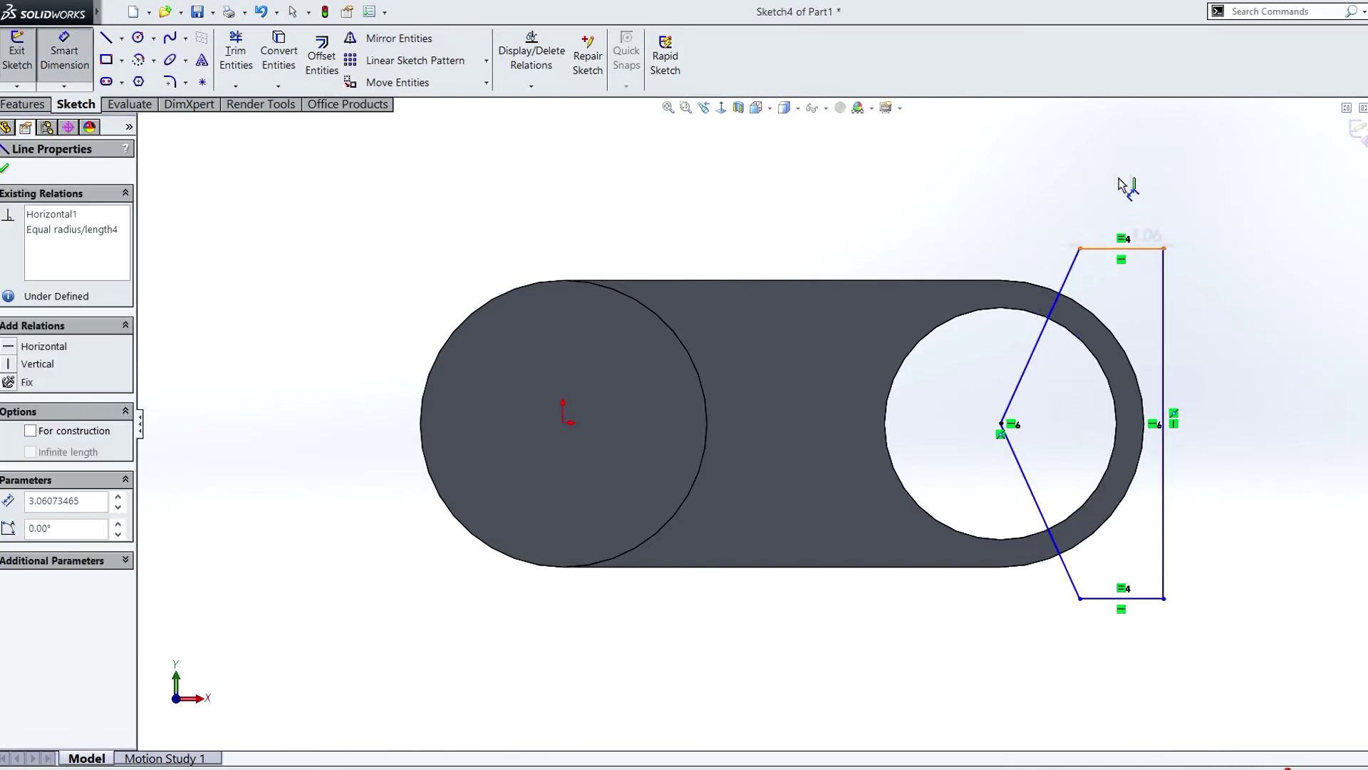
pyautogui.click(1117, 175)
pyautogui.write('2')
pyautogui.press('Return')
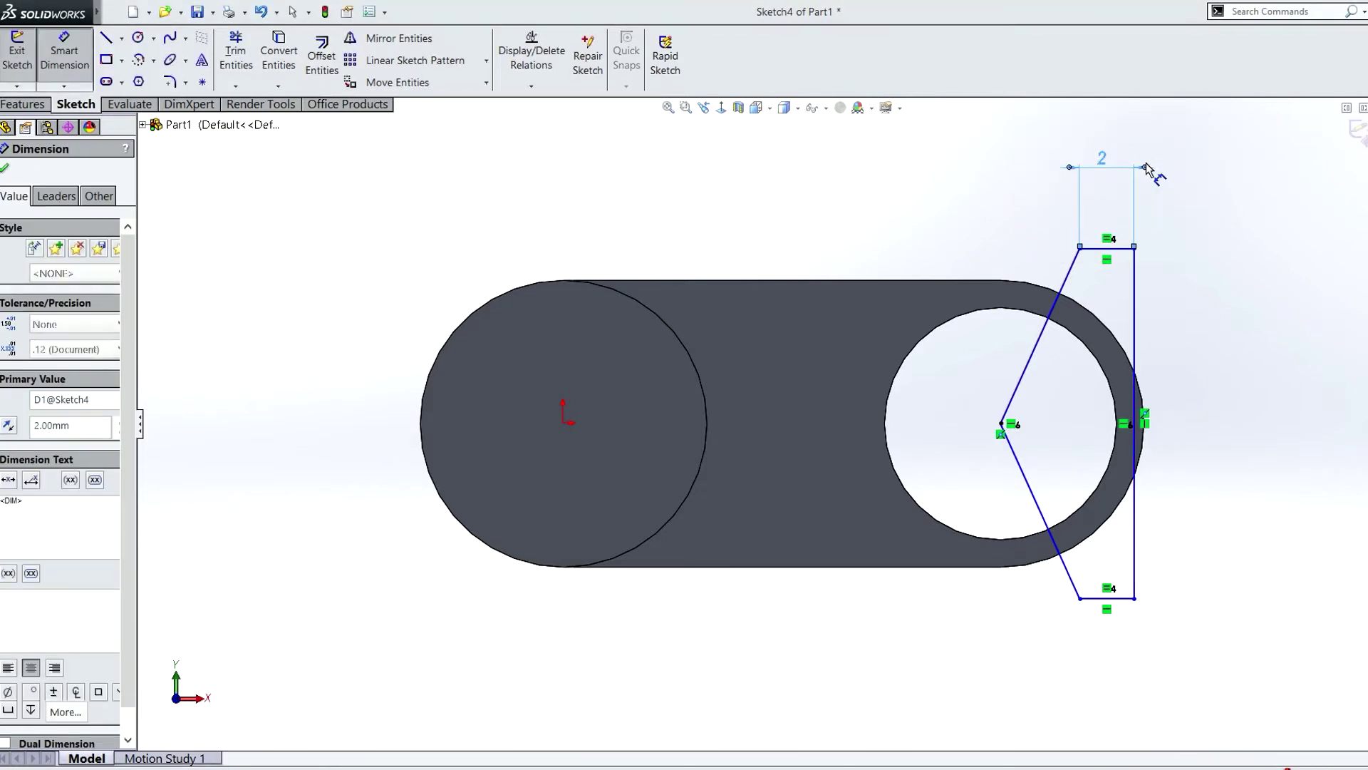
pyautogui.click(1137, 327)
pyautogui.click(1280, 427)
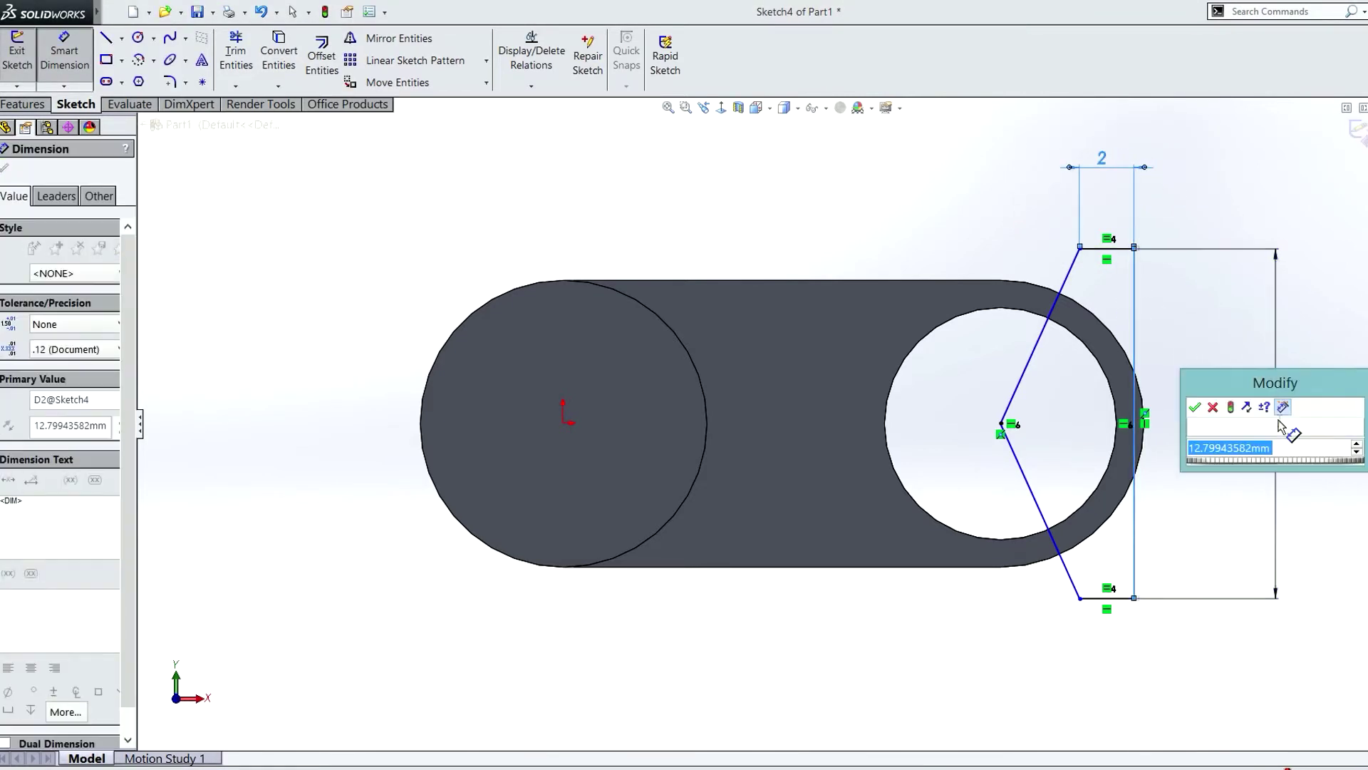
pyautogui.write('12')
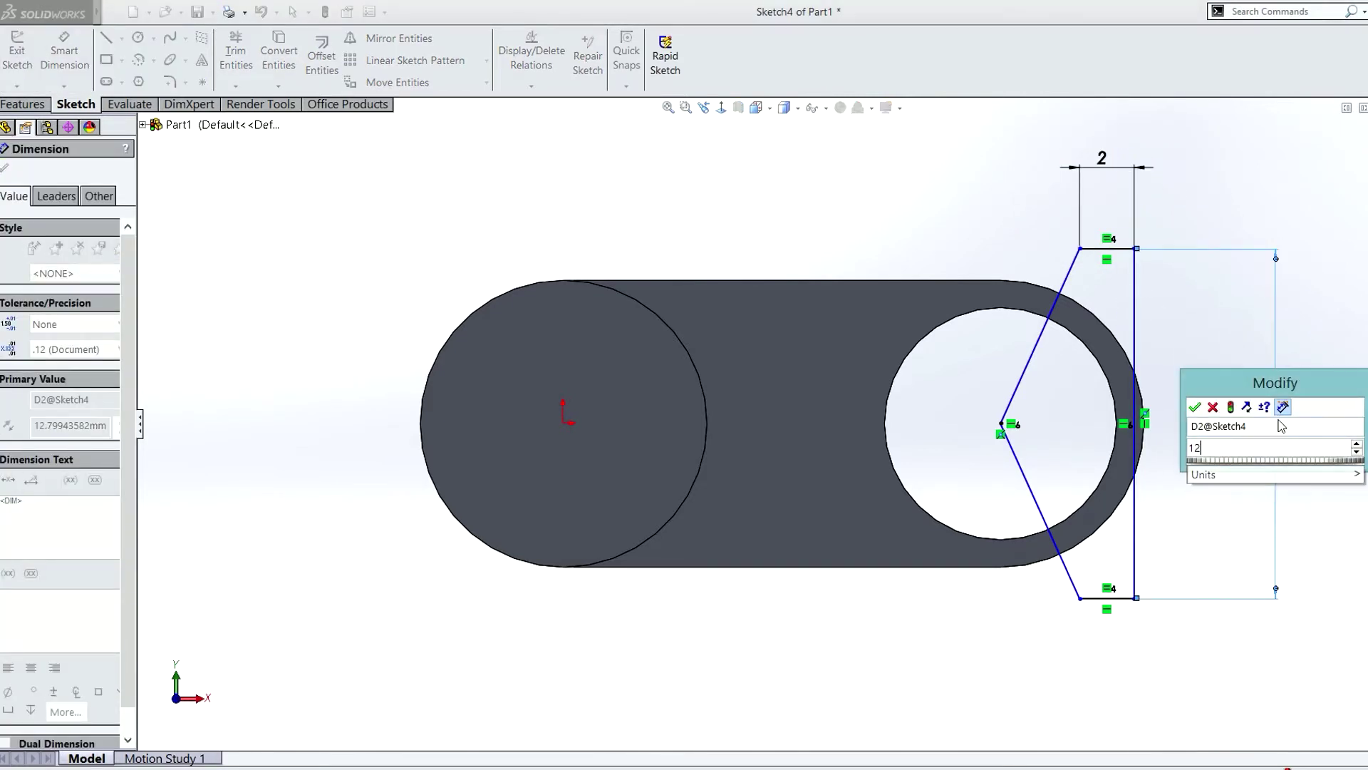
pyautogui.press('Return')
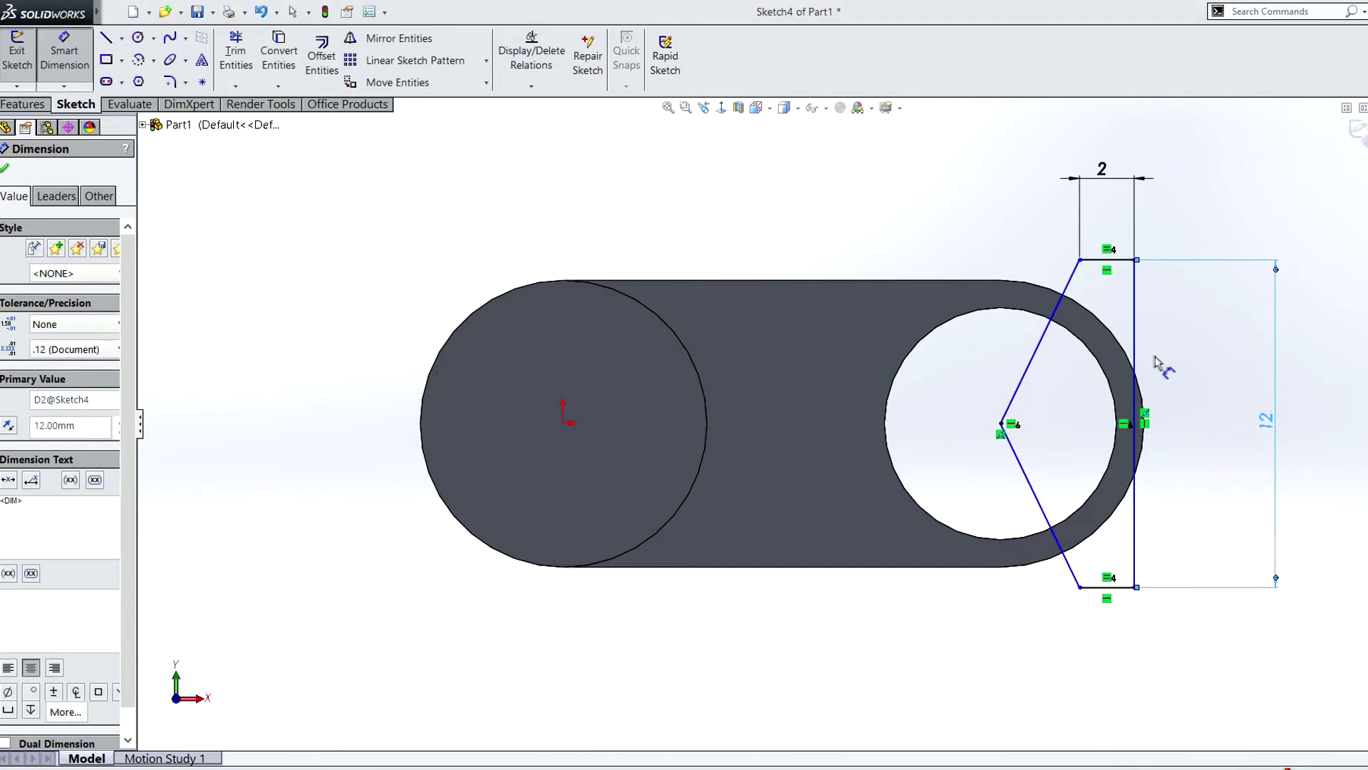
pyautogui.press('Escape')
# - Change the top edge width to 4 mm and reposition the vertical side
pyautogui.moveTo(1135, 335)
pyautogui.mouseDown()
pyautogui.moveTo(1200, 330)
pyautogui.moveTo(1123, 334)
pyautogui.moveTo(1147, 333)
pyautogui.mouseUp()
pyautogui.doubleClick(1139, 176)
pyautogui.write('47')
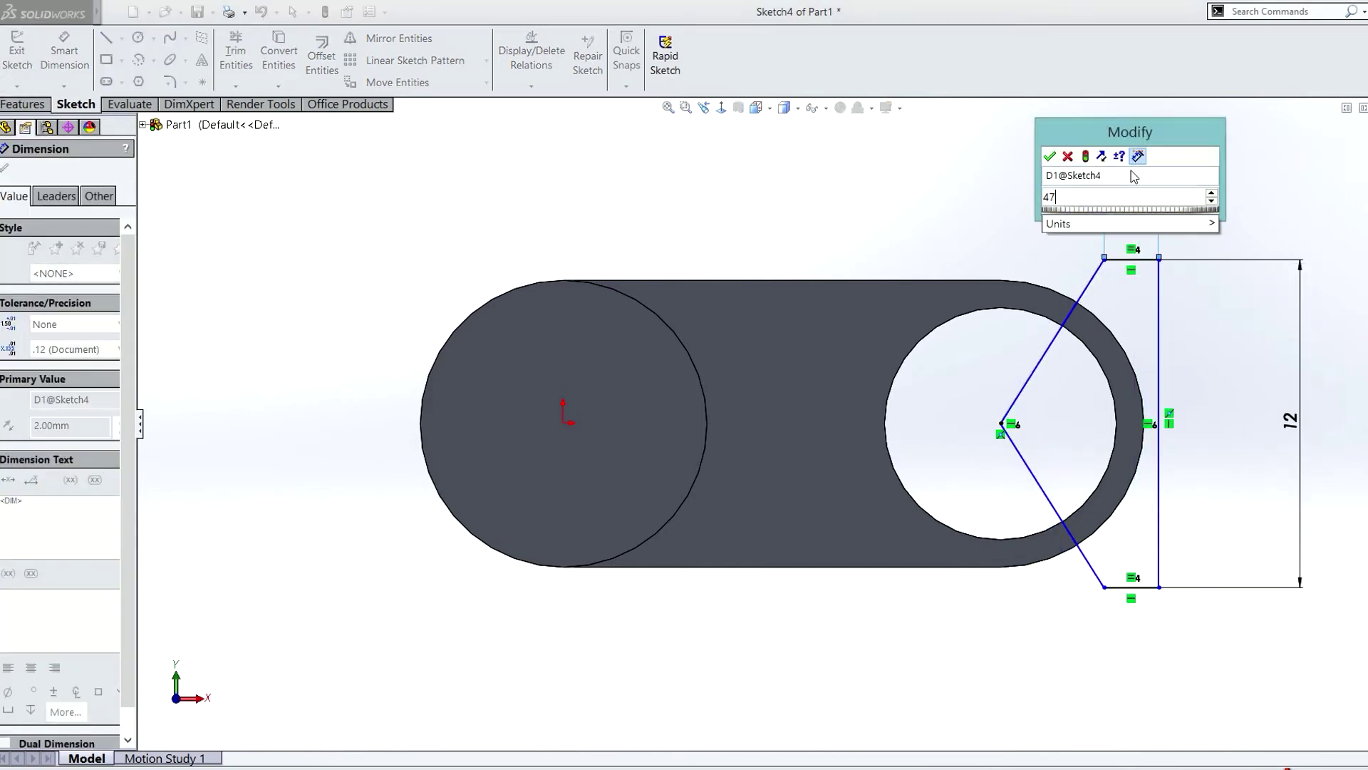
pyautogui.press('BackSpace')
pyautogui.press('Return')
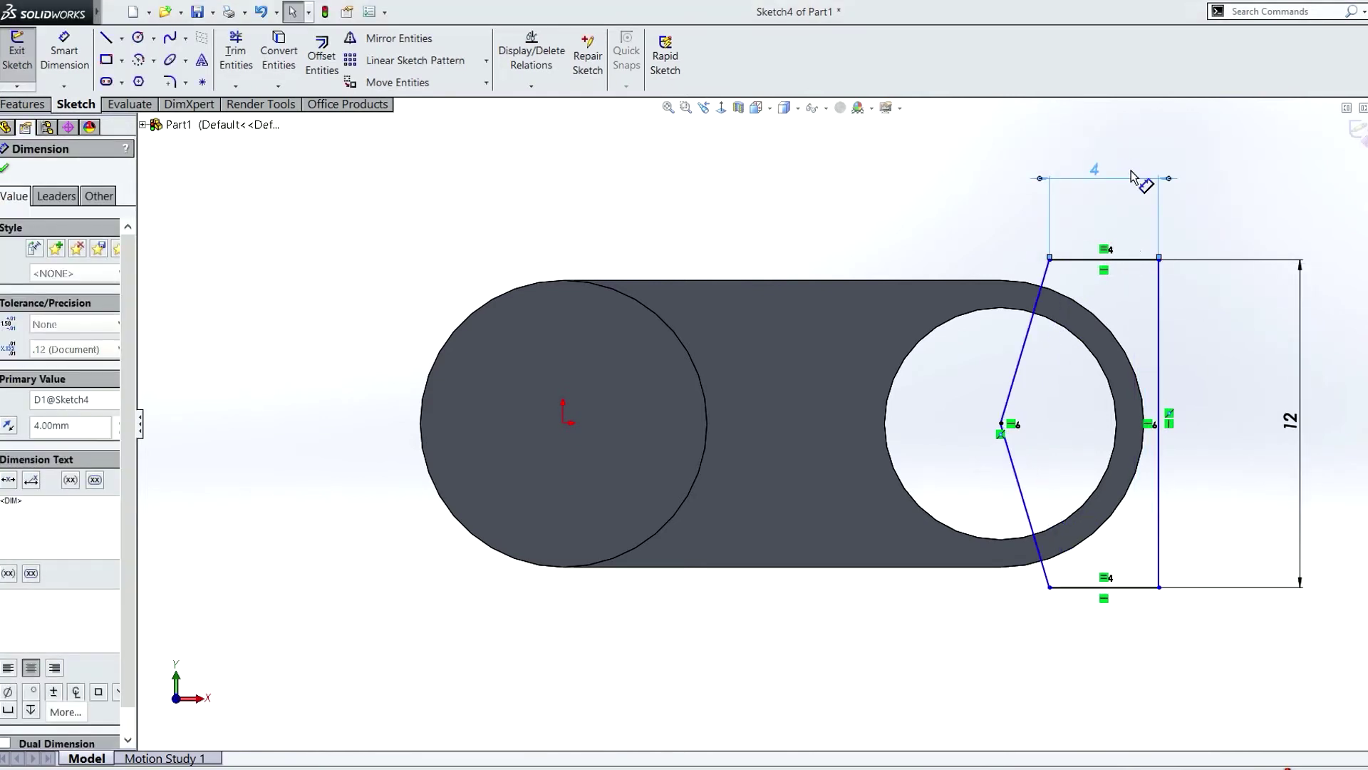
pyautogui.moveTo(1160, 321)
pyautogui.mouseDown()
pyautogui.moveTo(1252, 321)
pyautogui.moveTo(1167, 322)
pyautogui.moveTo(1222, 325)
pyautogui.moveTo(1169, 326)
pyautogui.moveTo(1218, 335)
pyautogui.mouseUp()
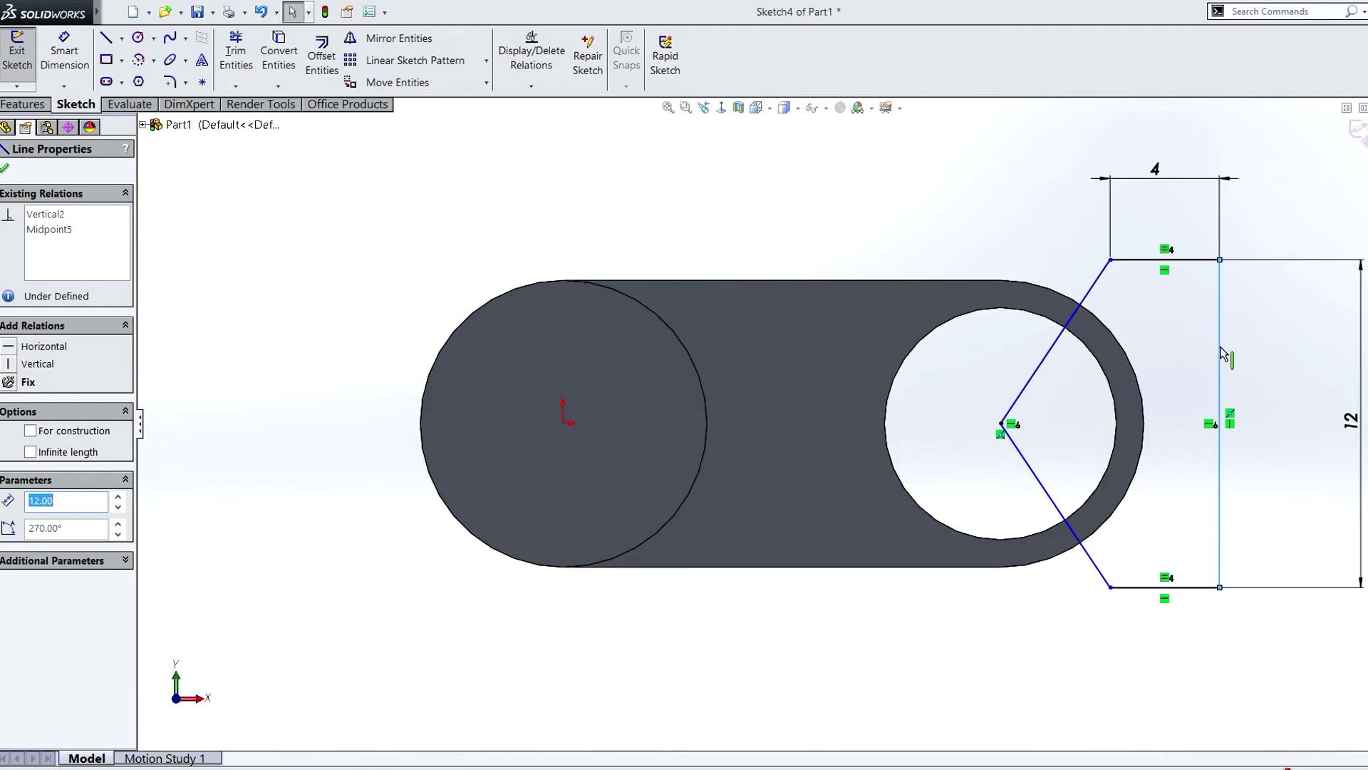
pyautogui.moveTo(1202, 358)
pyautogui.mouseDown()
pyautogui.moveTo(1169, 355)
pyautogui.moveTo(1191, 349)
pyautogui.mouseUp()
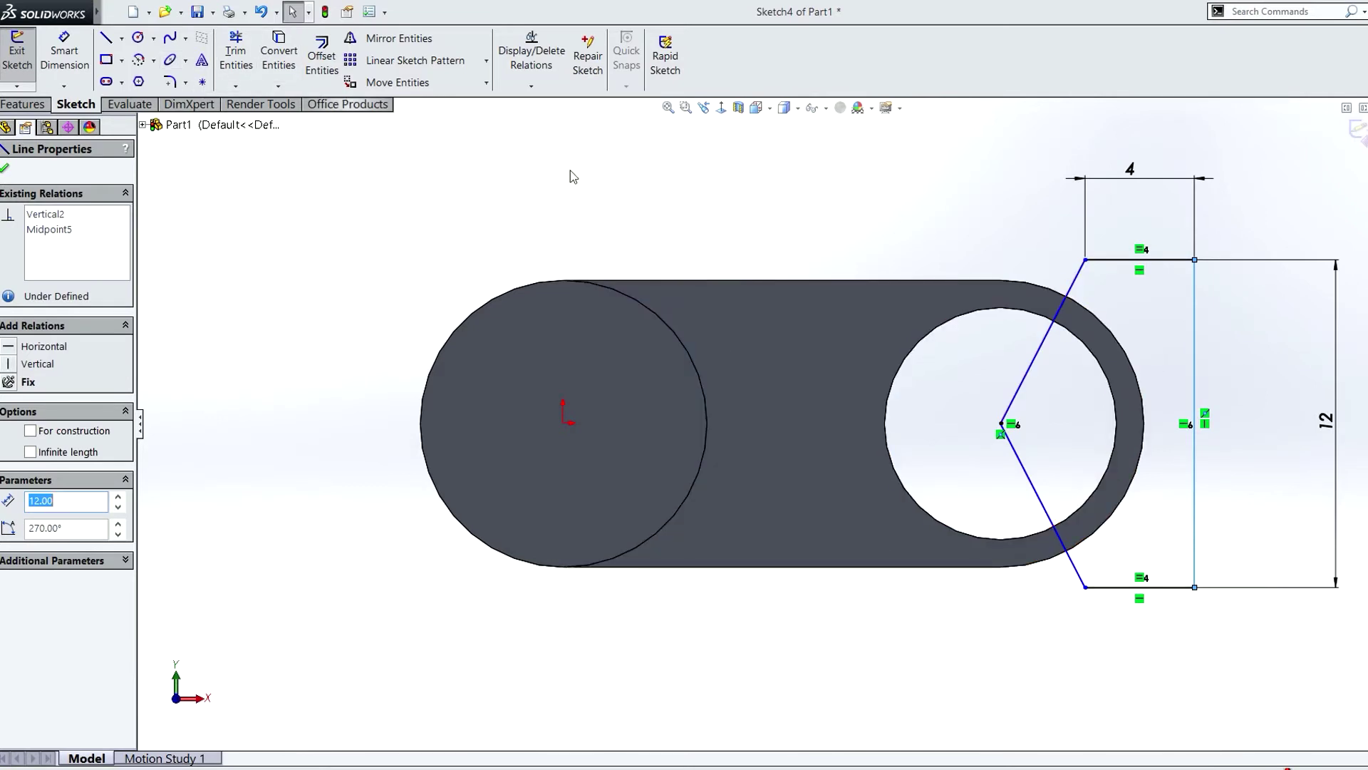
pyautogui.click(1047, 339)
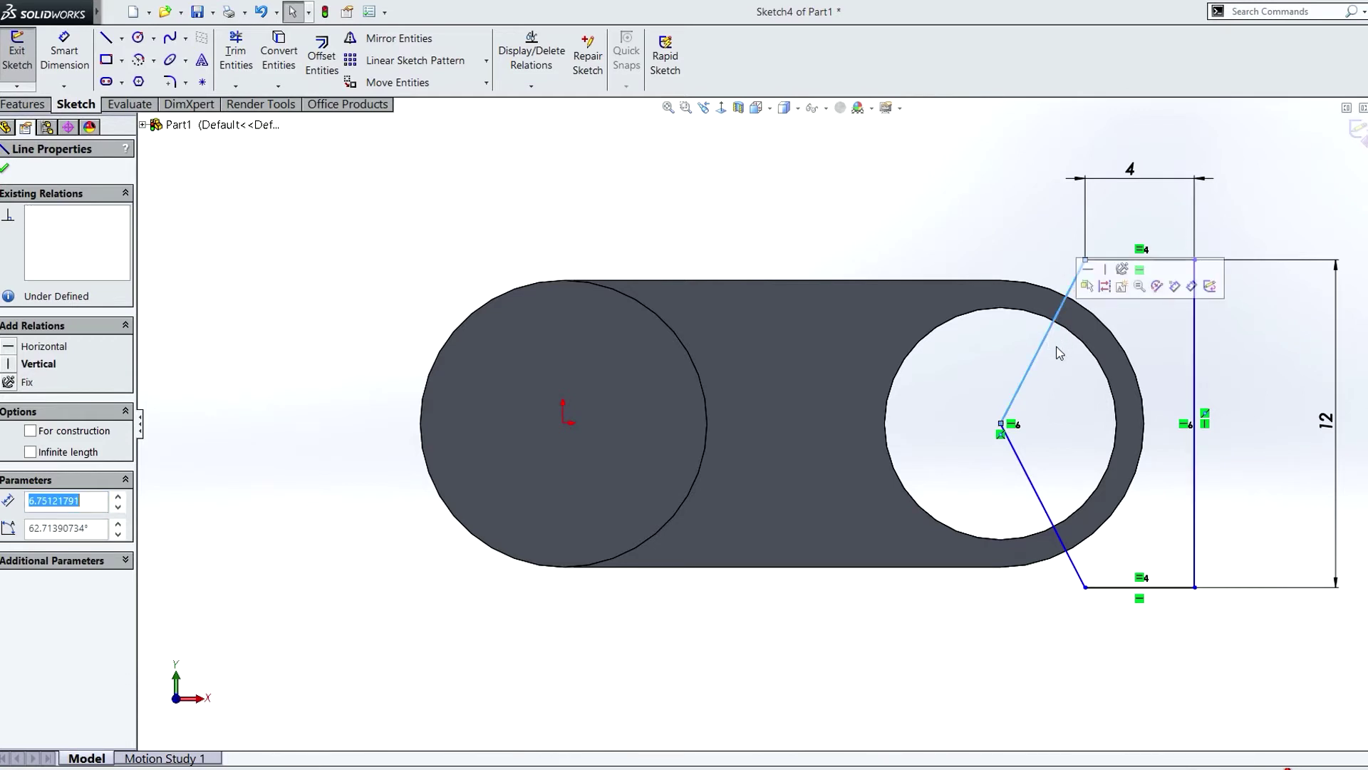
pyautogui.click(938, 177)
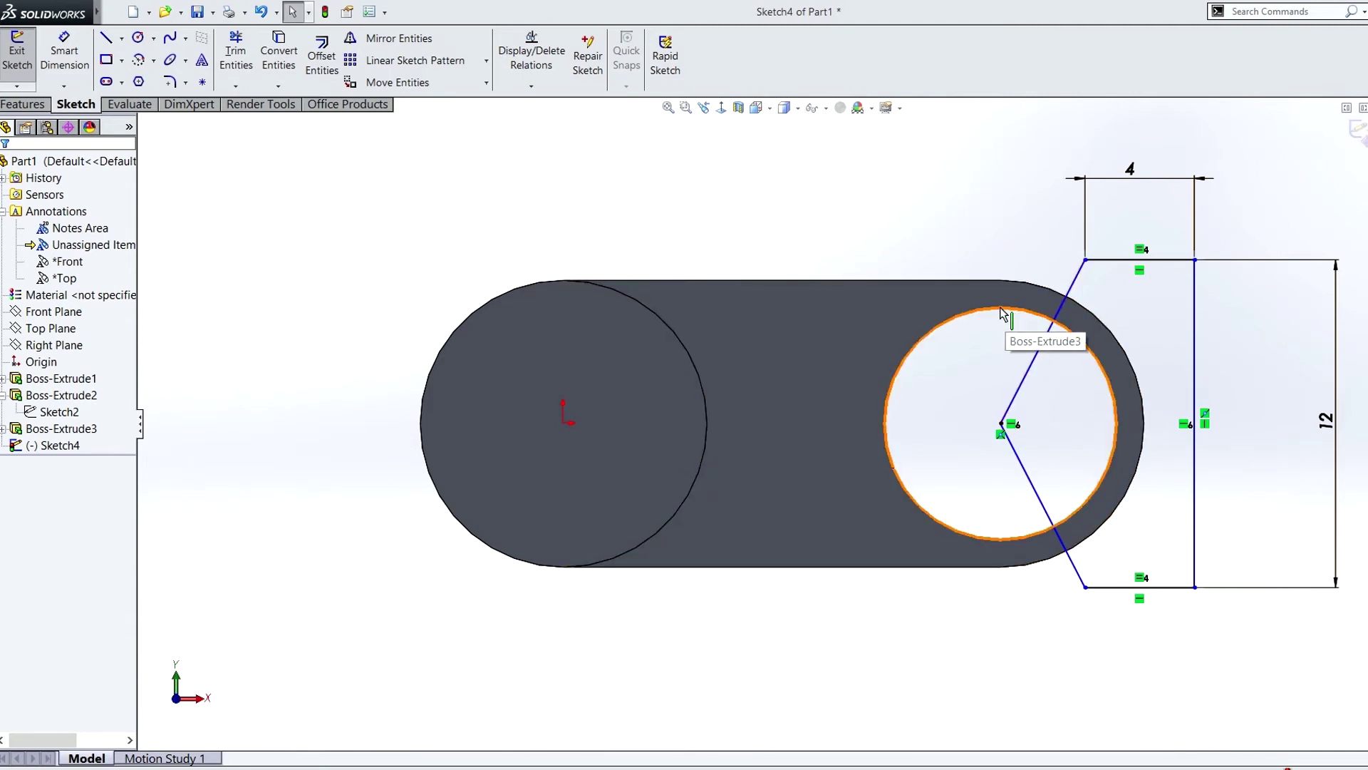
pyautogui.click(105, 37)
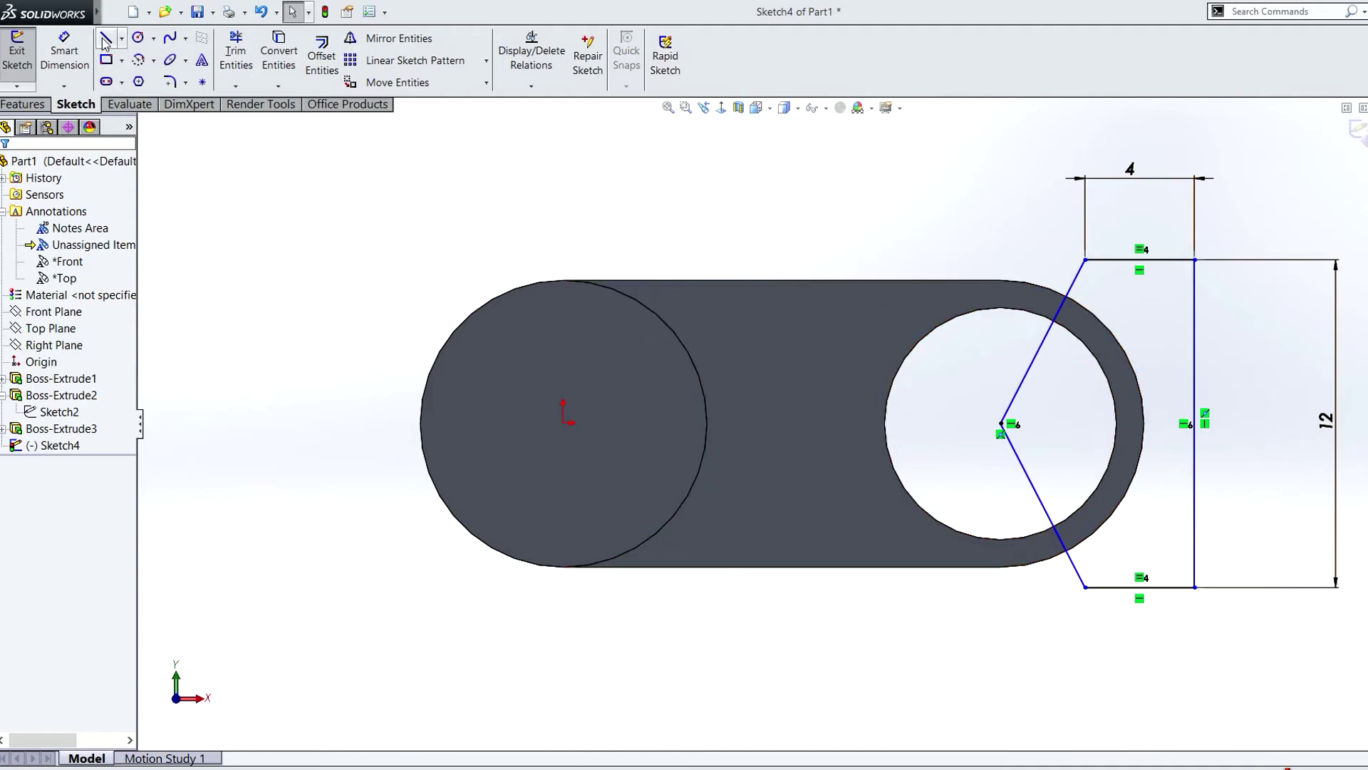
# - Draw a short vertical and horizontal leg below the hole's top, dimensioning the vertical leg 1 mm
pyautogui.click(1002, 307)
pyautogui.click(1001, 341)
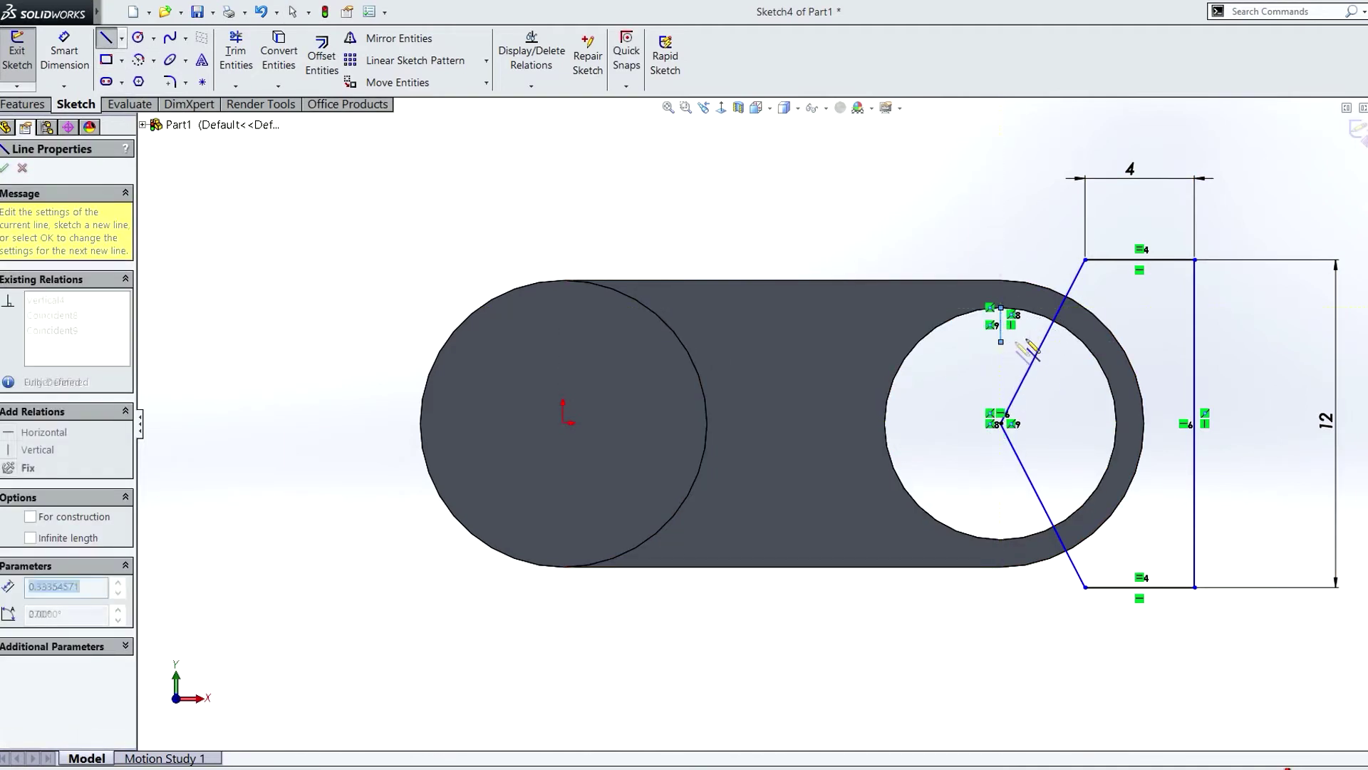
pyautogui.click(1044, 341)
pyautogui.press('Escape')
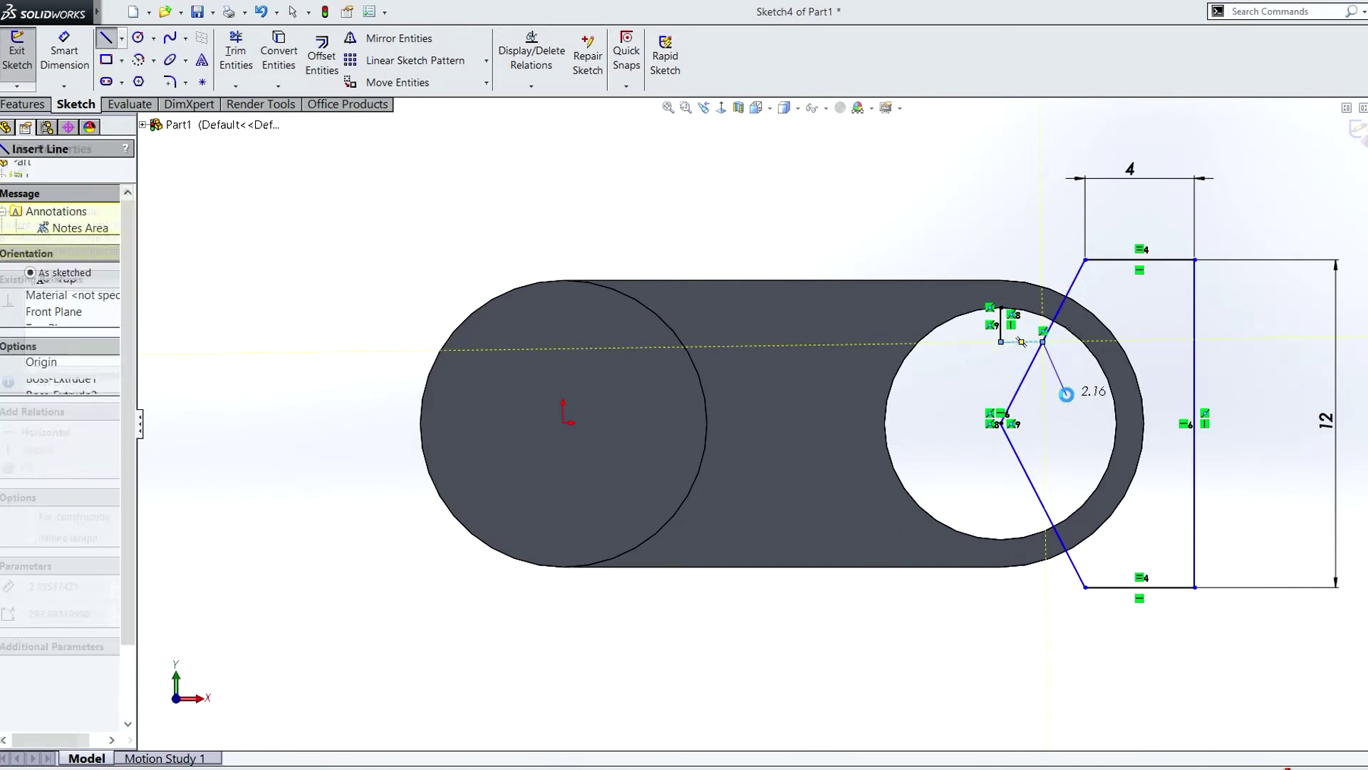
pyautogui.press('Escape')
pyautogui.press('s')
pyautogui.click(1109, 412)
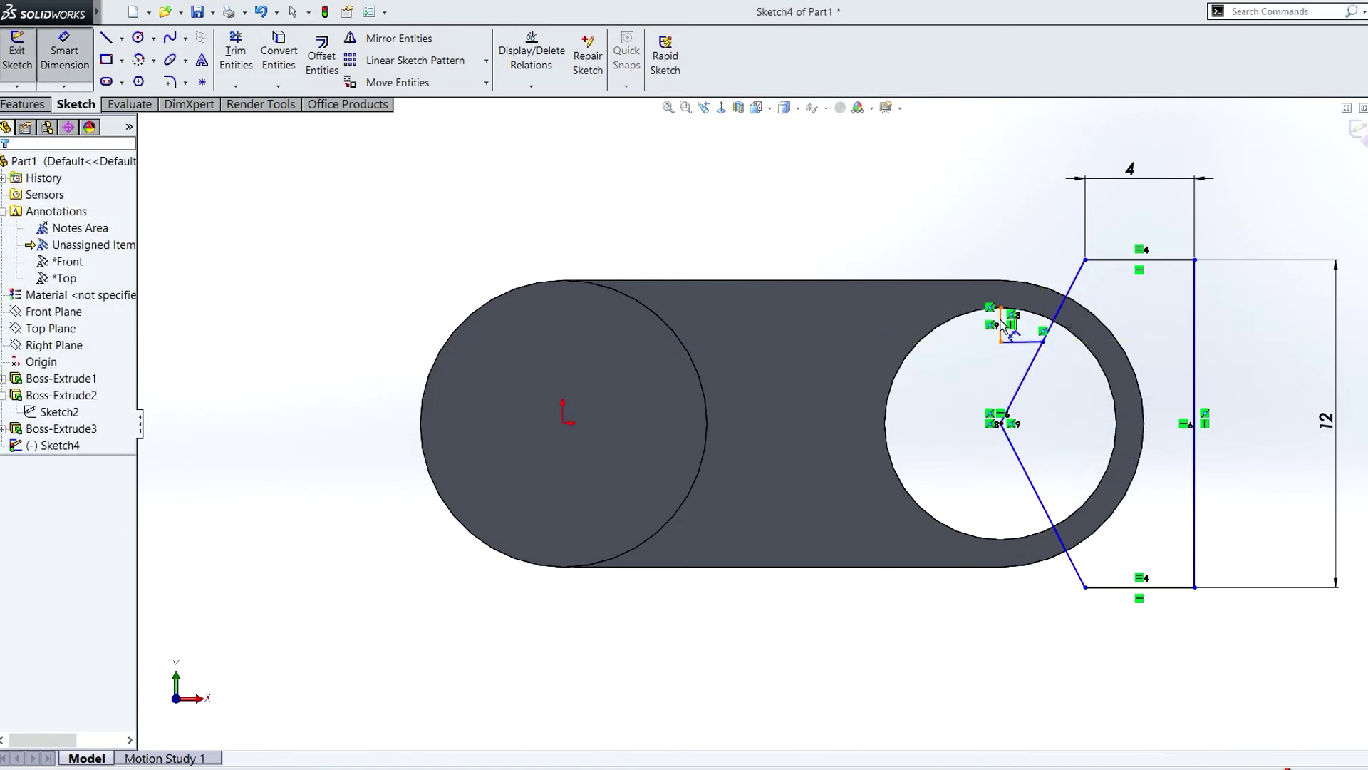
pyautogui.click(1002, 324)
pyautogui.click(873, 321)
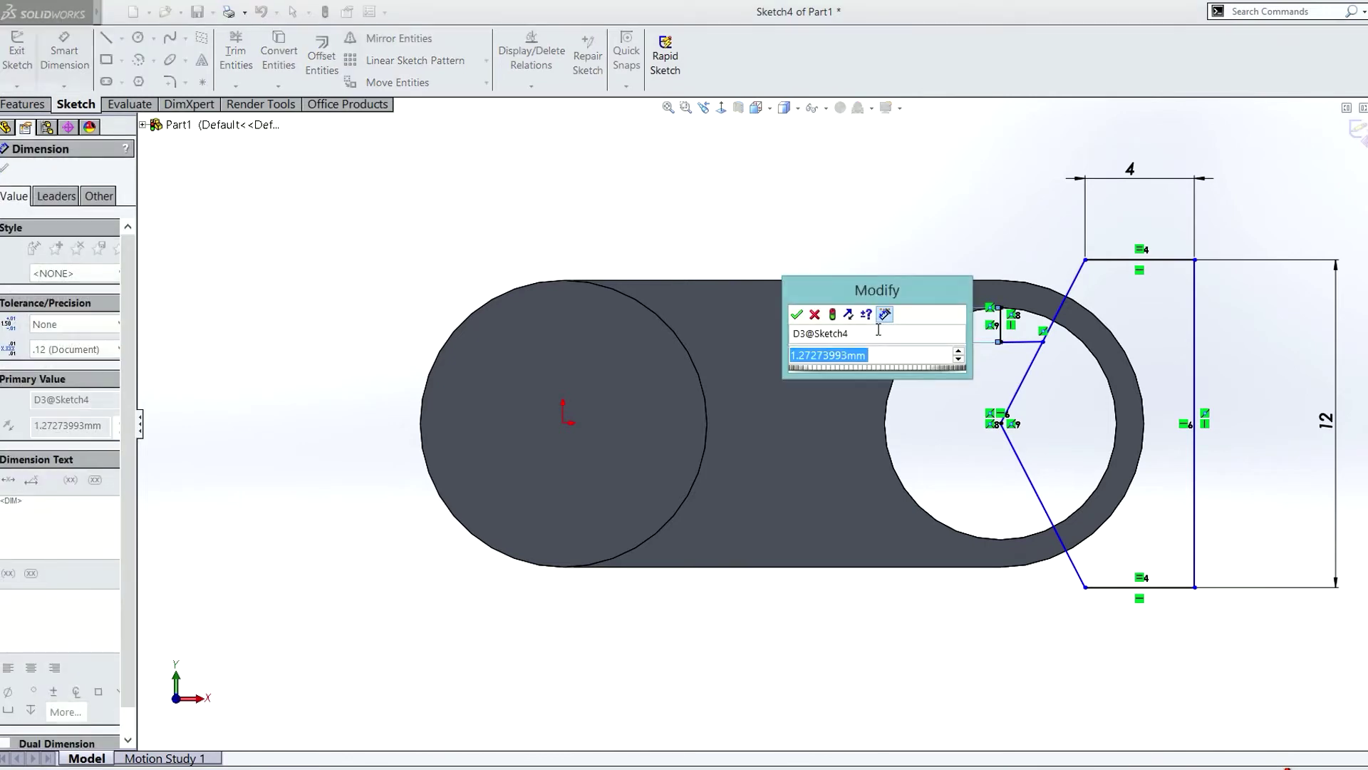
pyautogui.write('1.00')
pyautogui.write('mm')
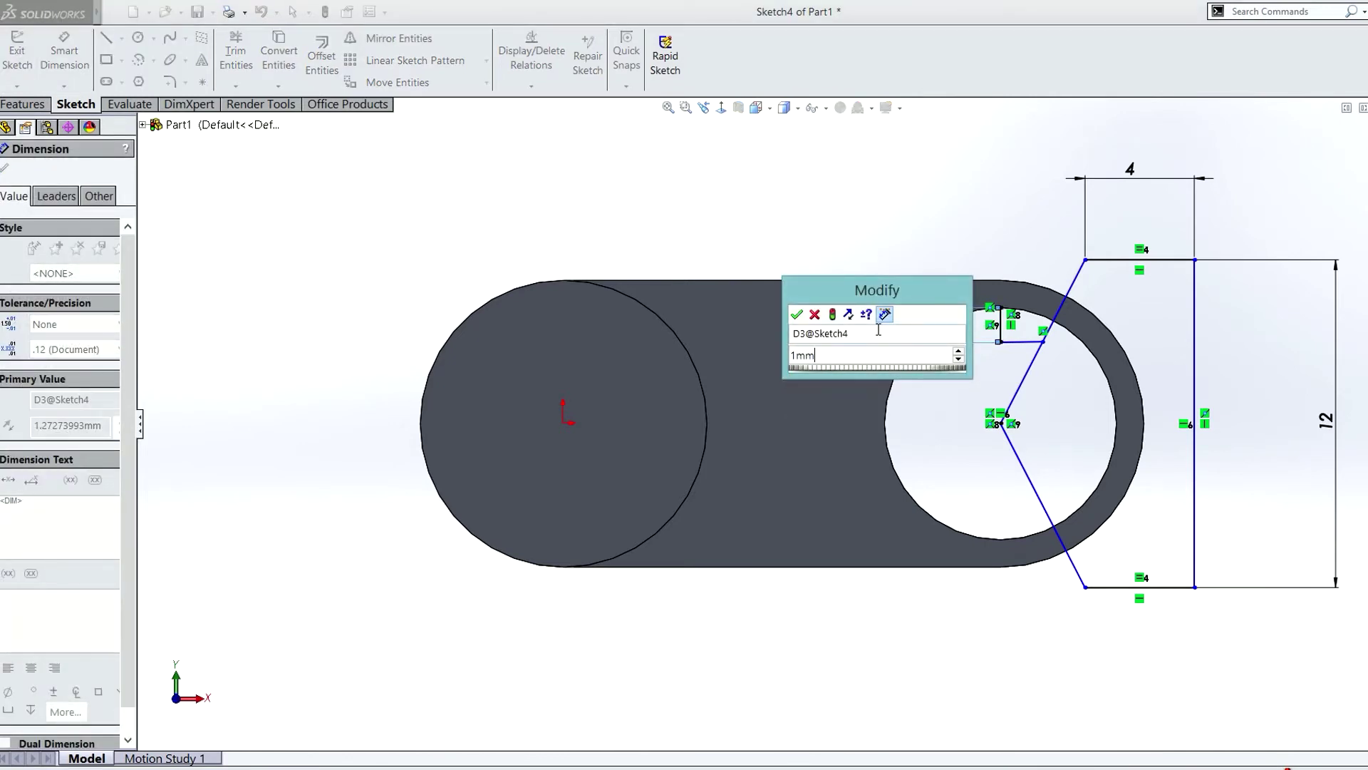
pyautogui.press('Return')
pyautogui.press('Escape')
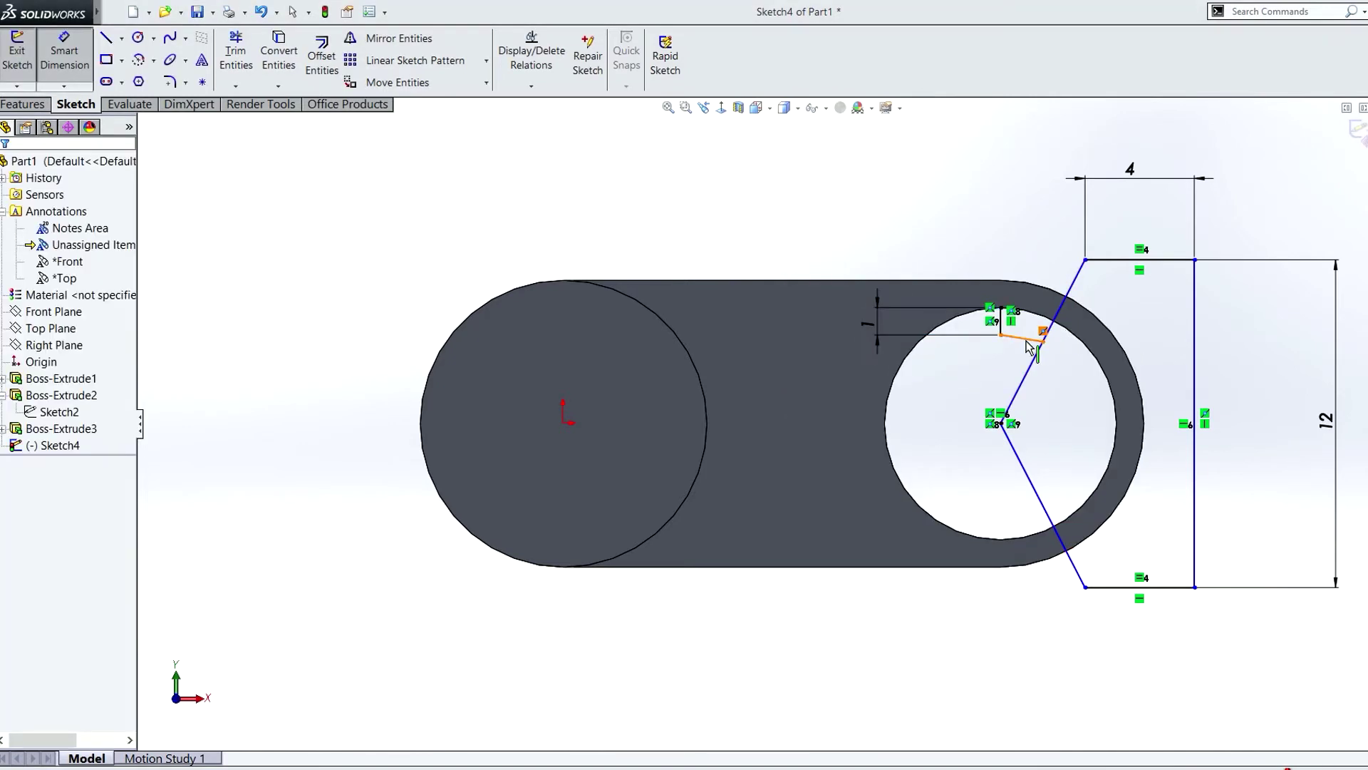
pyautogui.press('Escape')
# - Make the short leg horizontal, delete the conflicting Midpoint relation, and adjust the profile's corner
pyautogui.click(1027, 339)
pyautogui.click(1067, 278)
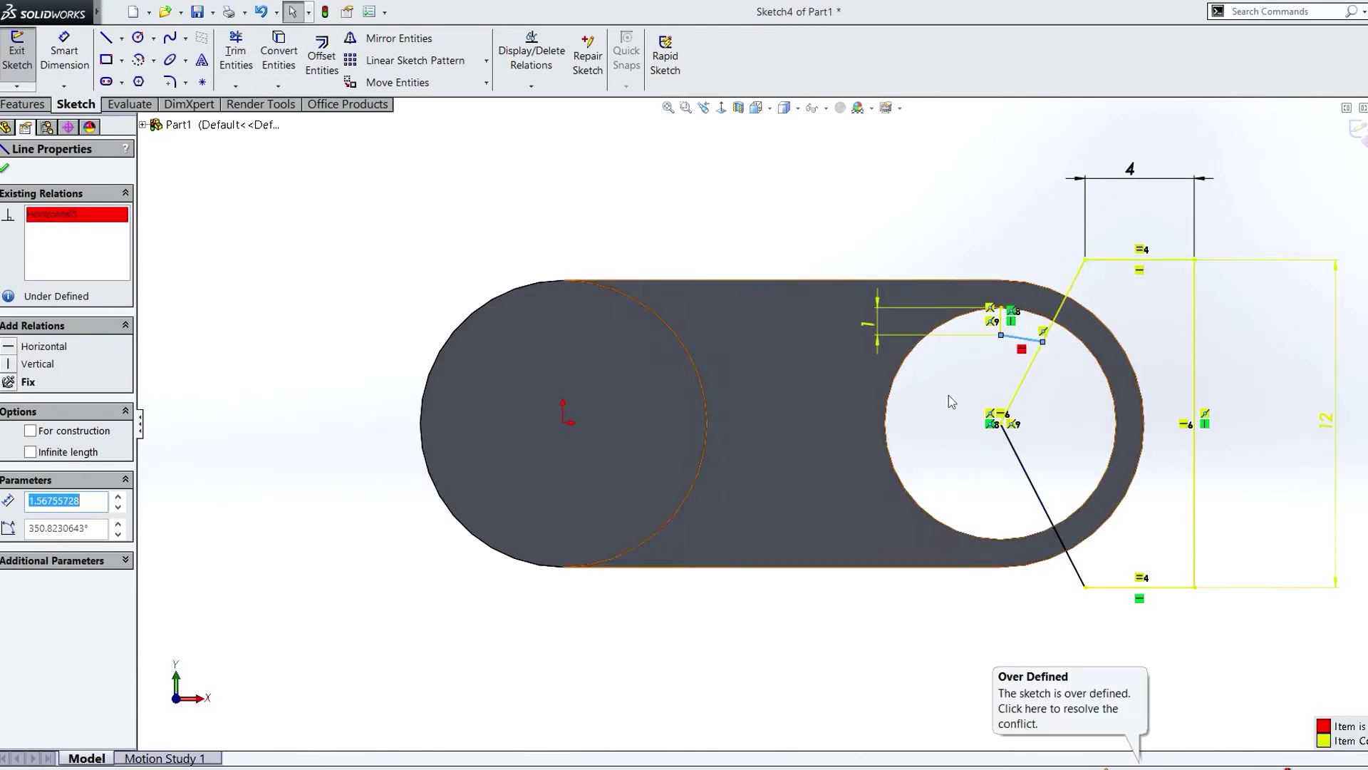
pyautogui.click(1044, 332)
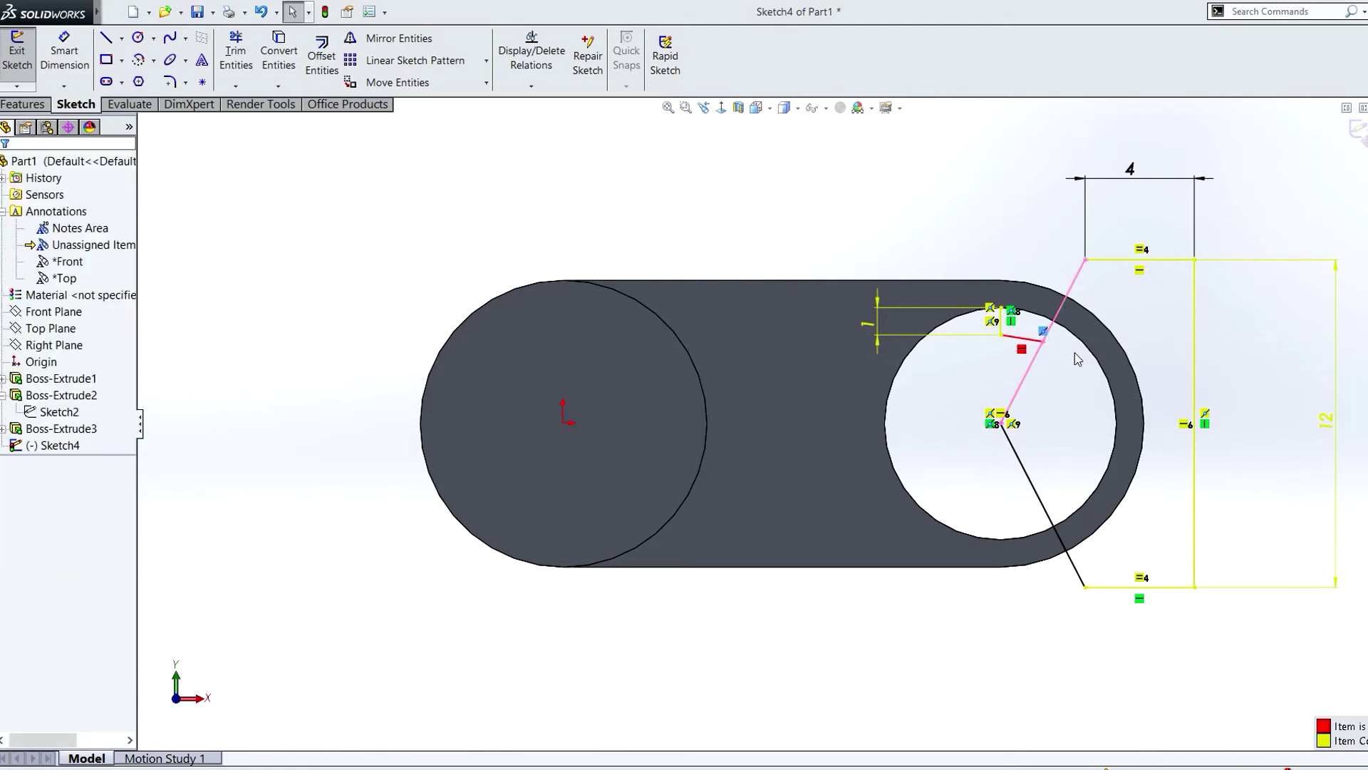
pyautogui.press('Delete')
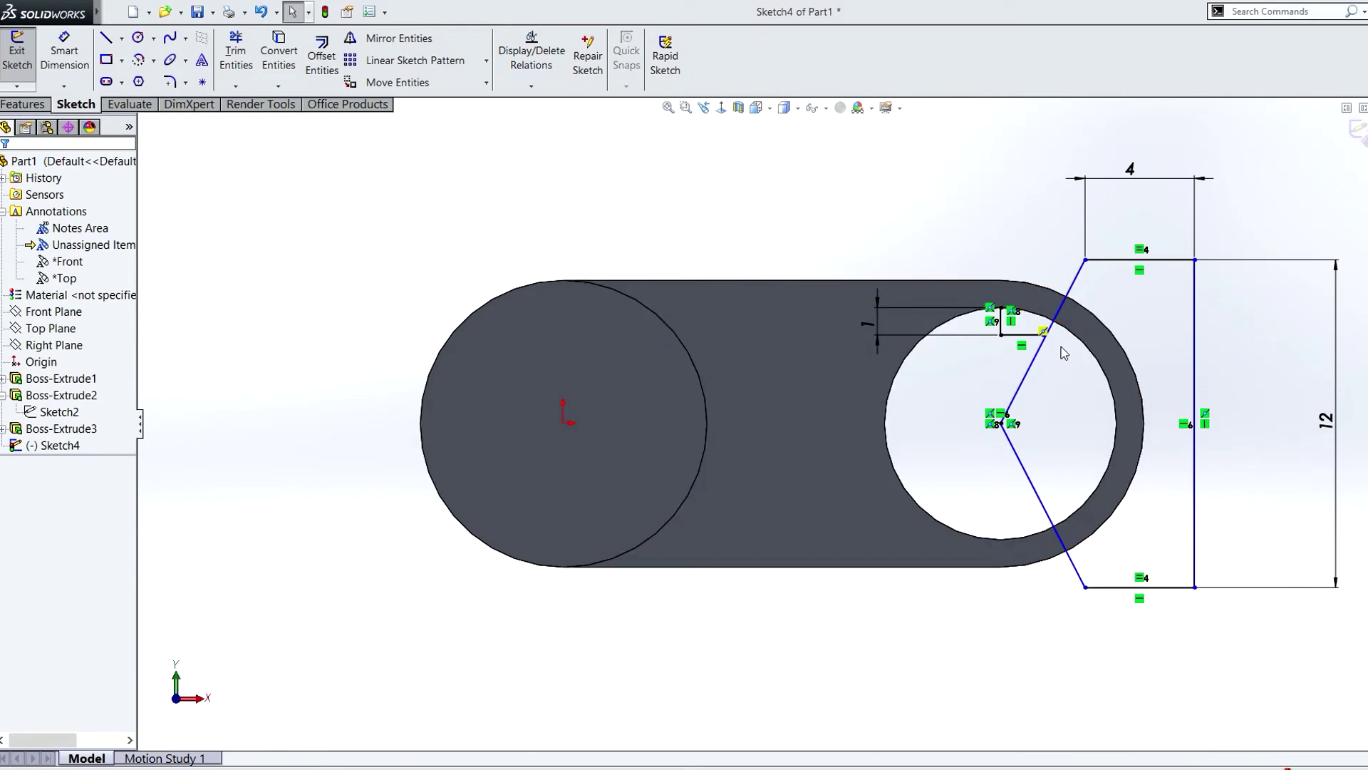
pyautogui.moveTo(1045, 335); pyautogui.dragTo(1082, 346)
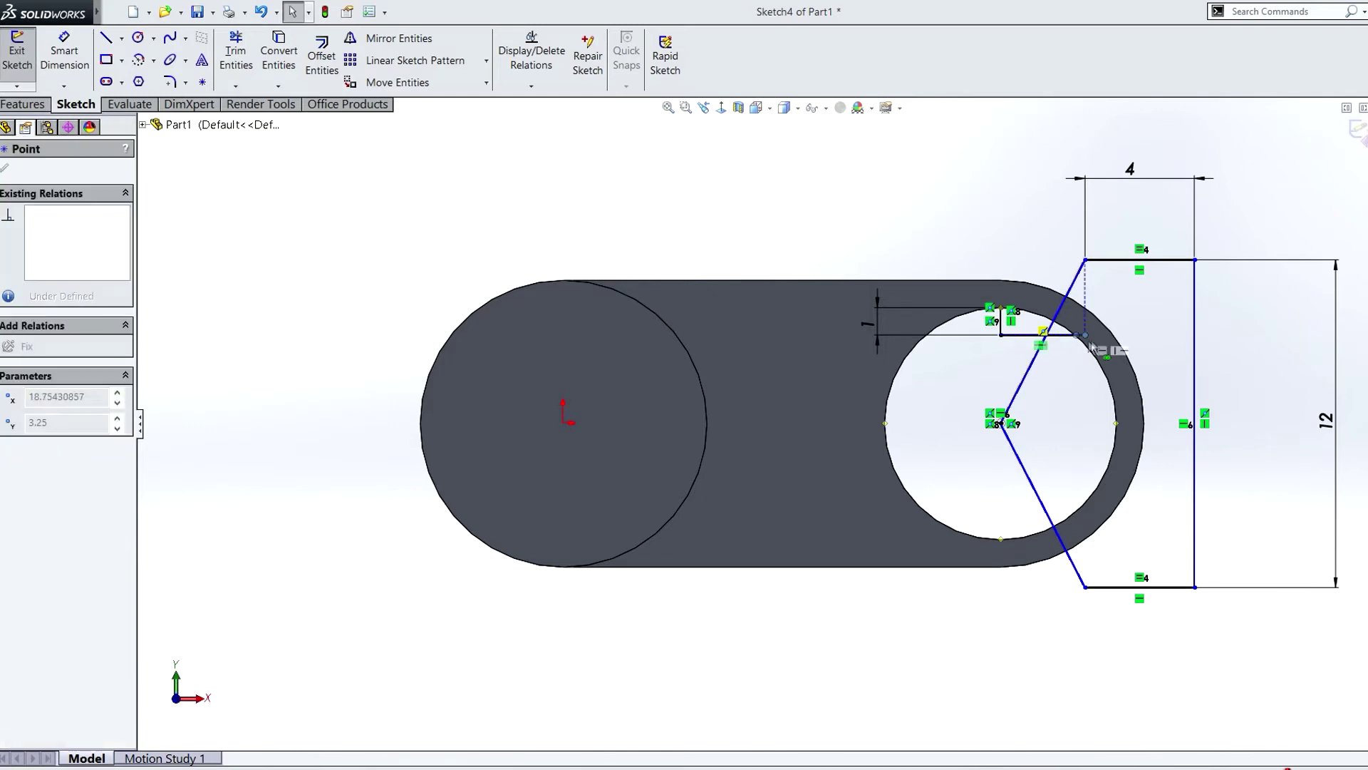
pyautogui.click(1085, 260)
pyautogui.moveTo(1084, 260); pyautogui.dragTo(1146, 314)
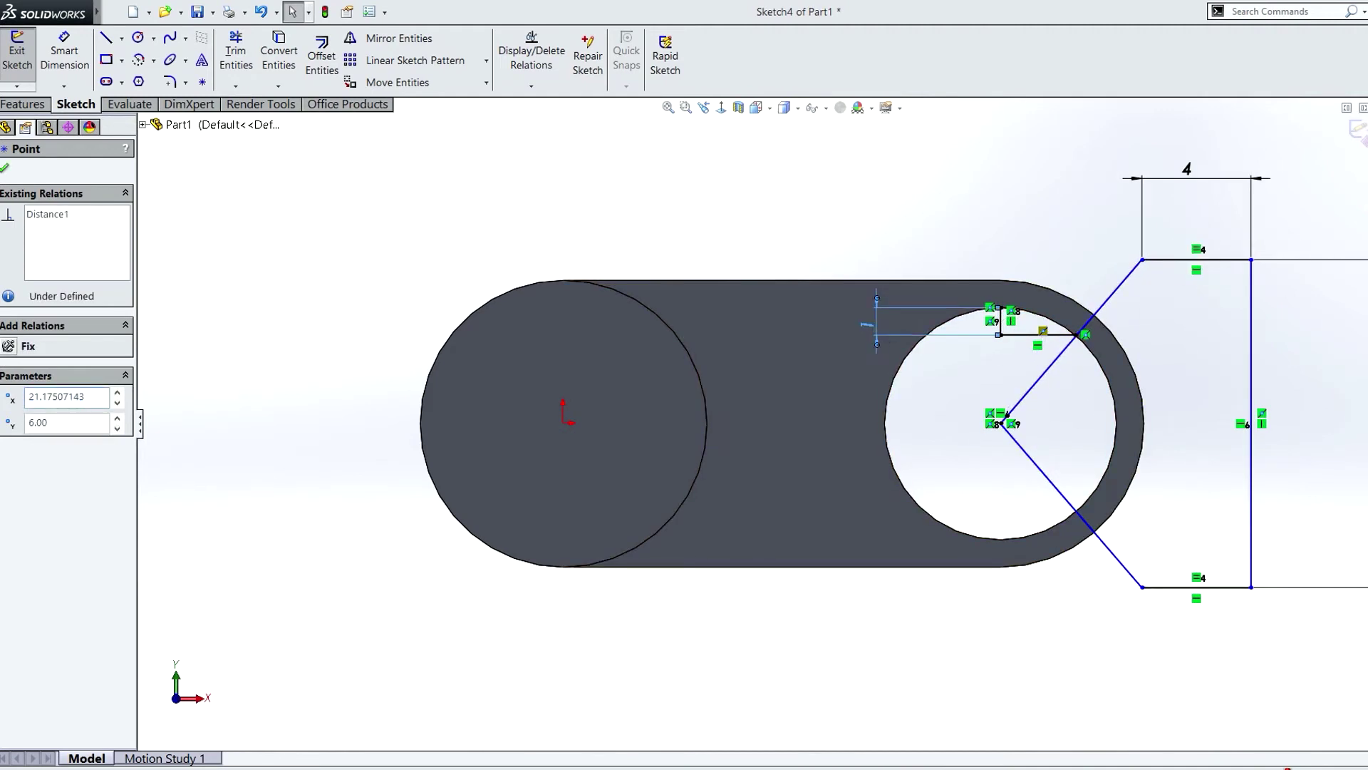
# - Change the short vertical leg's dimension to 0.5 mm
pyautogui.doubleClick(867, 325)
pyautogui.write('0.5')
pyautogui.press('Return')
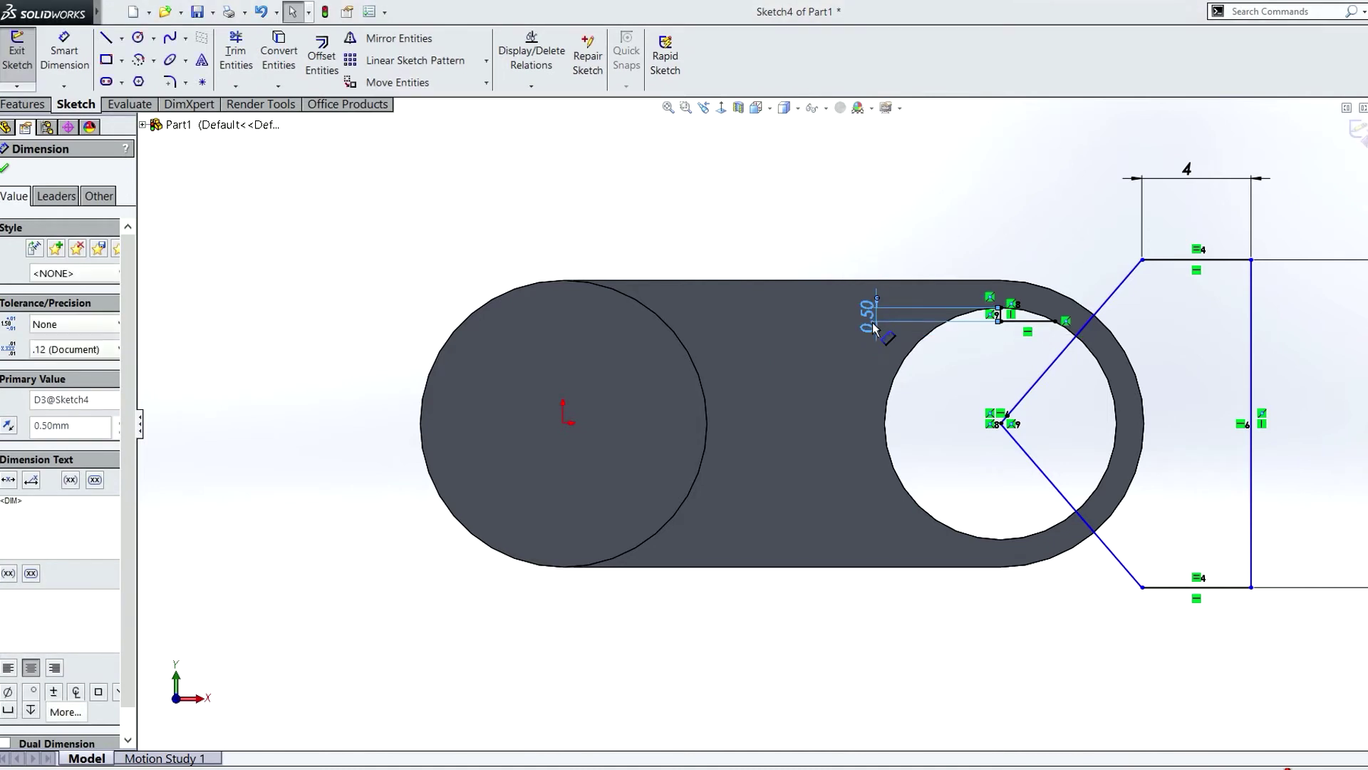
# - Make the angled line's end coincident with the short line's endpoint
pyautogui.click(1054, 321)
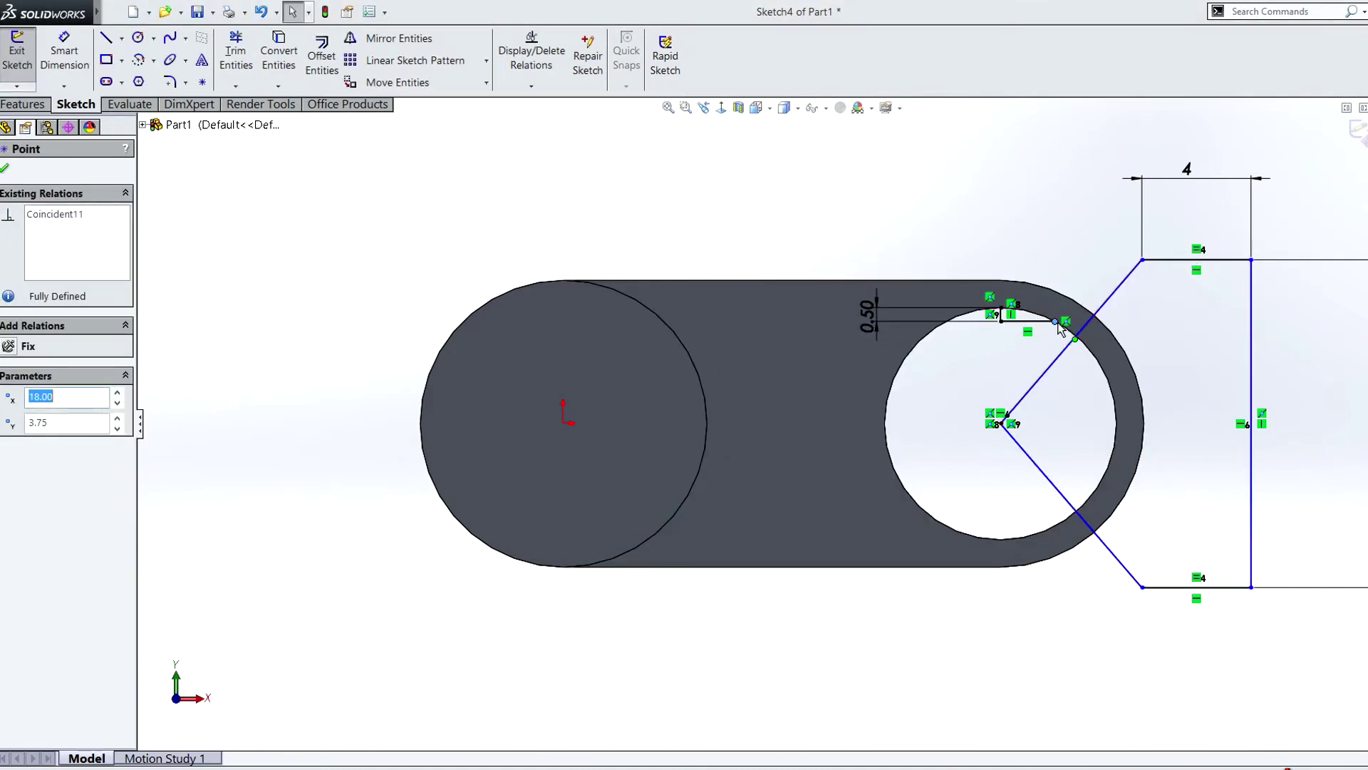
pyautogui.moveTo(1060, 323); pyautogui.dragTo(1055, 322)
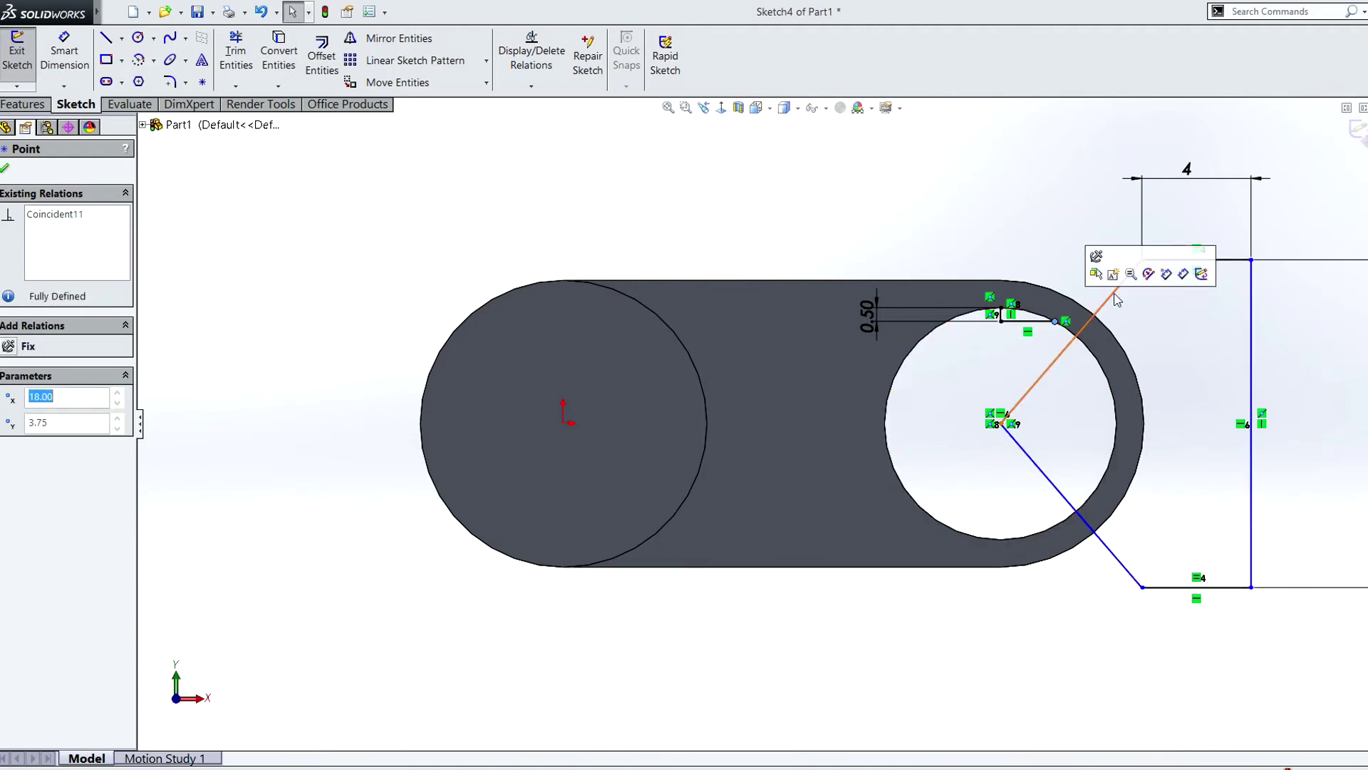
pyautogui.click(1123, 289)
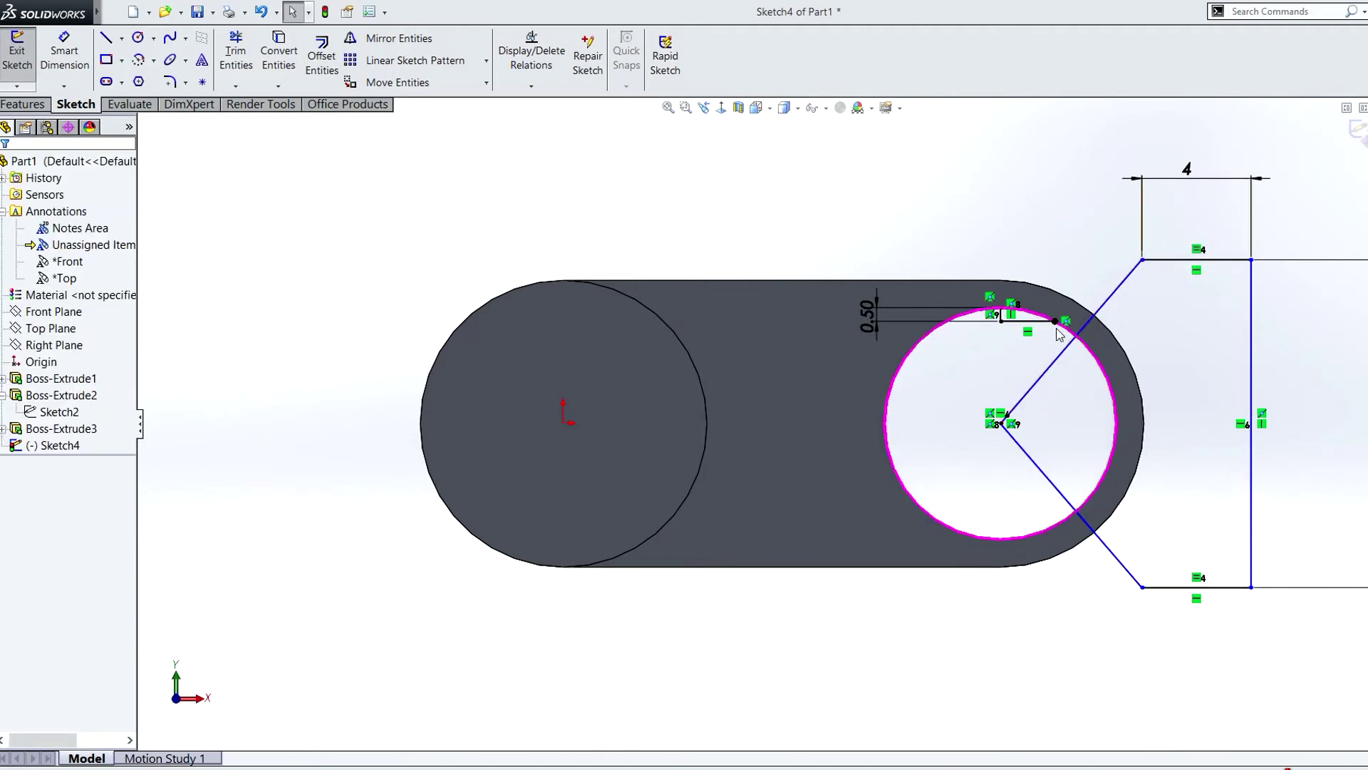
pyautogui.click(1055, 322)
pyautogui.keyDown('ctrl'); pyautogui.click(1107, 308); pyautogui.keyUp('ctrl')
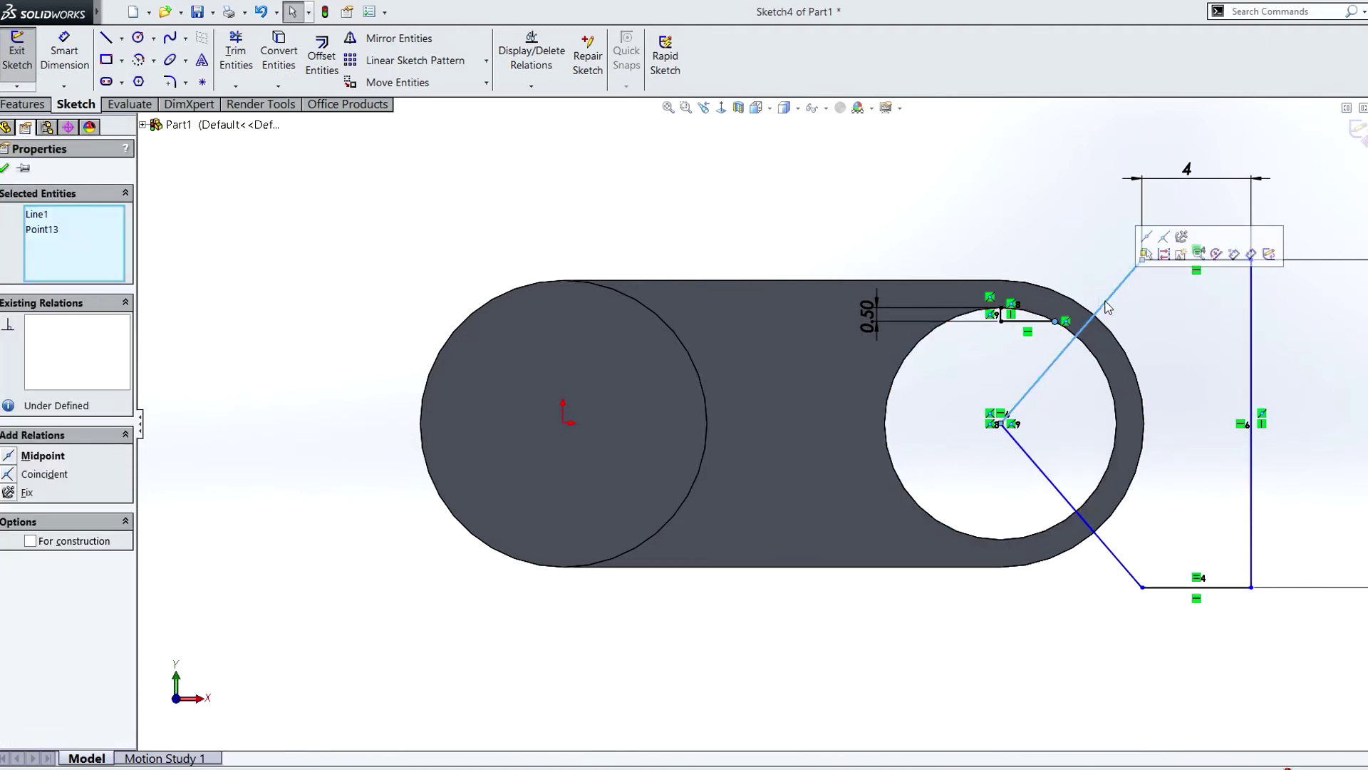
pyautogui.click(1164, 238)
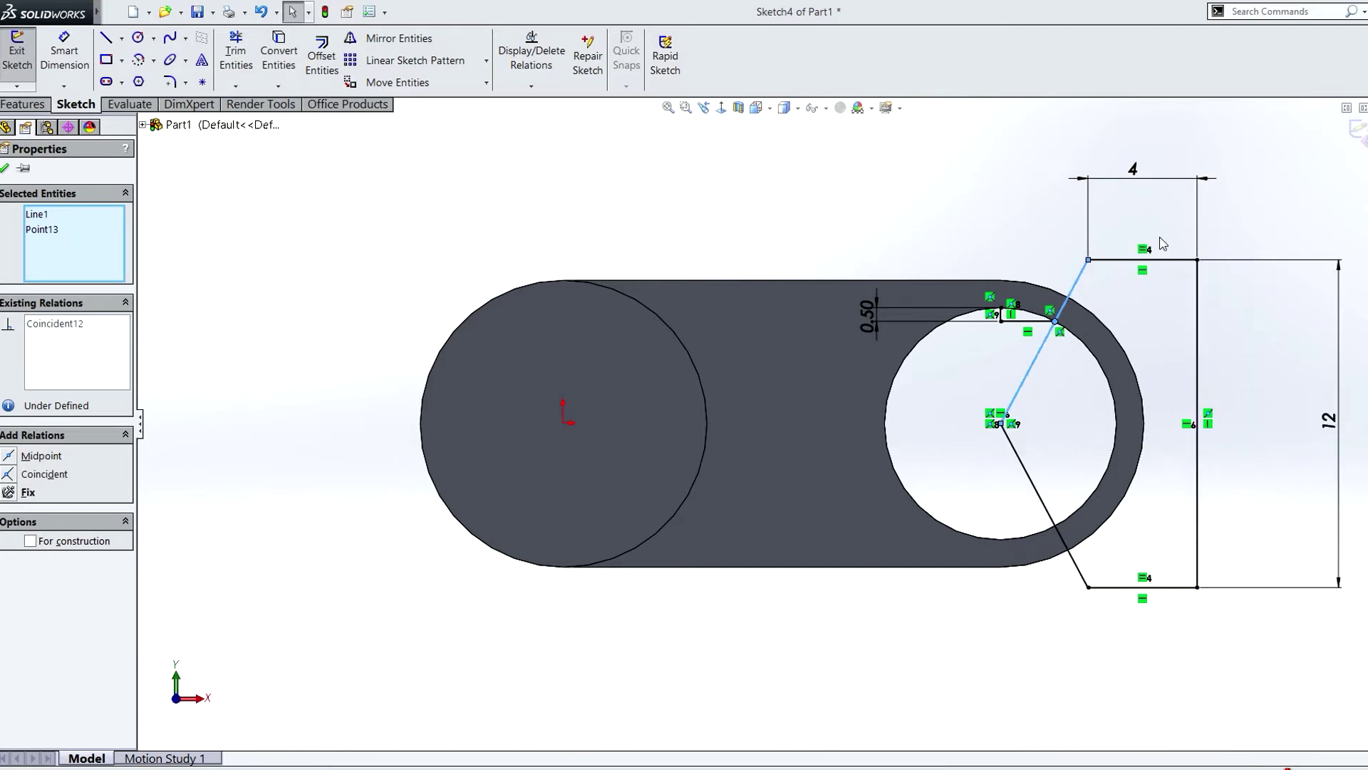
pyautogui.click(1299, 201)
# - Convert the two short lines to construction geometry
pyautogui.scroll(-2, 1240, 313)
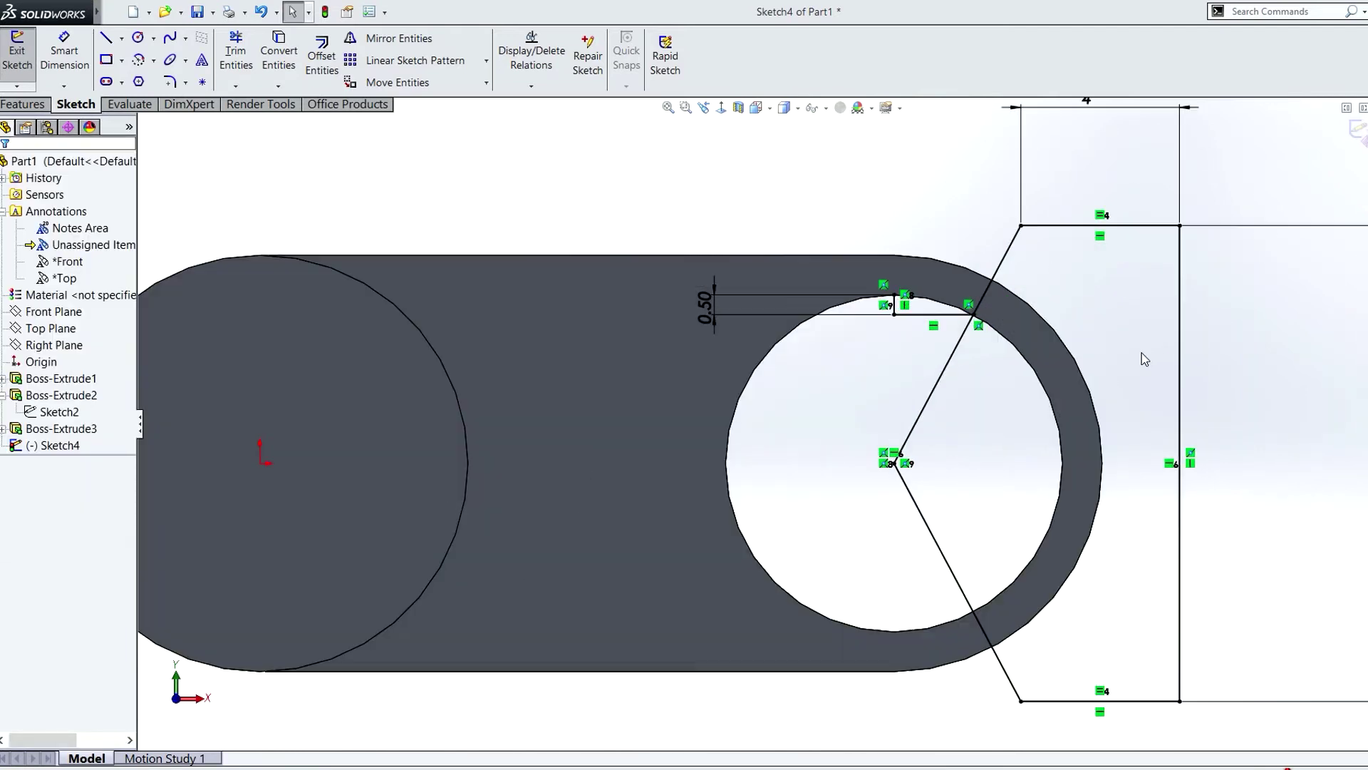
pyautogui.click(894, 306)
pyautogui.keyDown('ctrl'); pyautogui.click(945, 314); pyautogui.keyUp('ctrl')
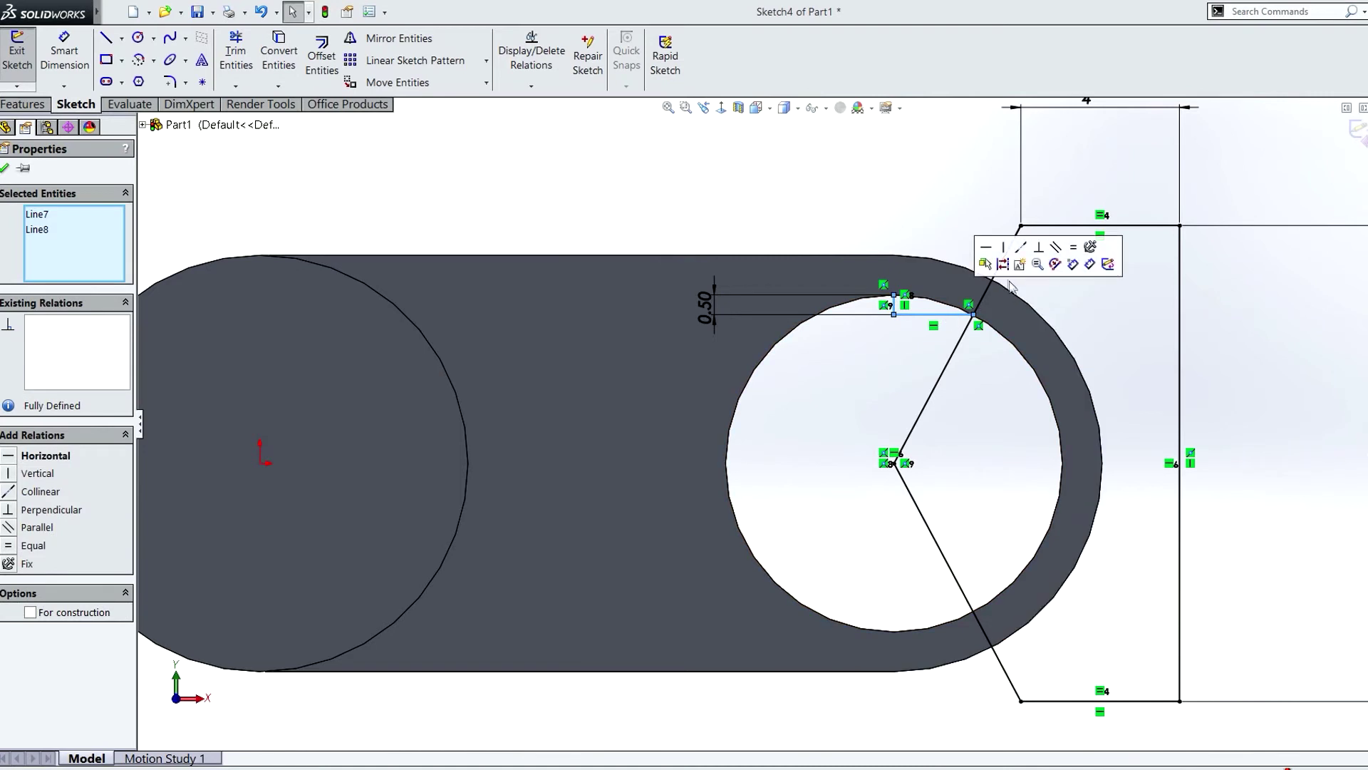
pyautogui.click(1003, 266)
pyautogui.click(962, 212)
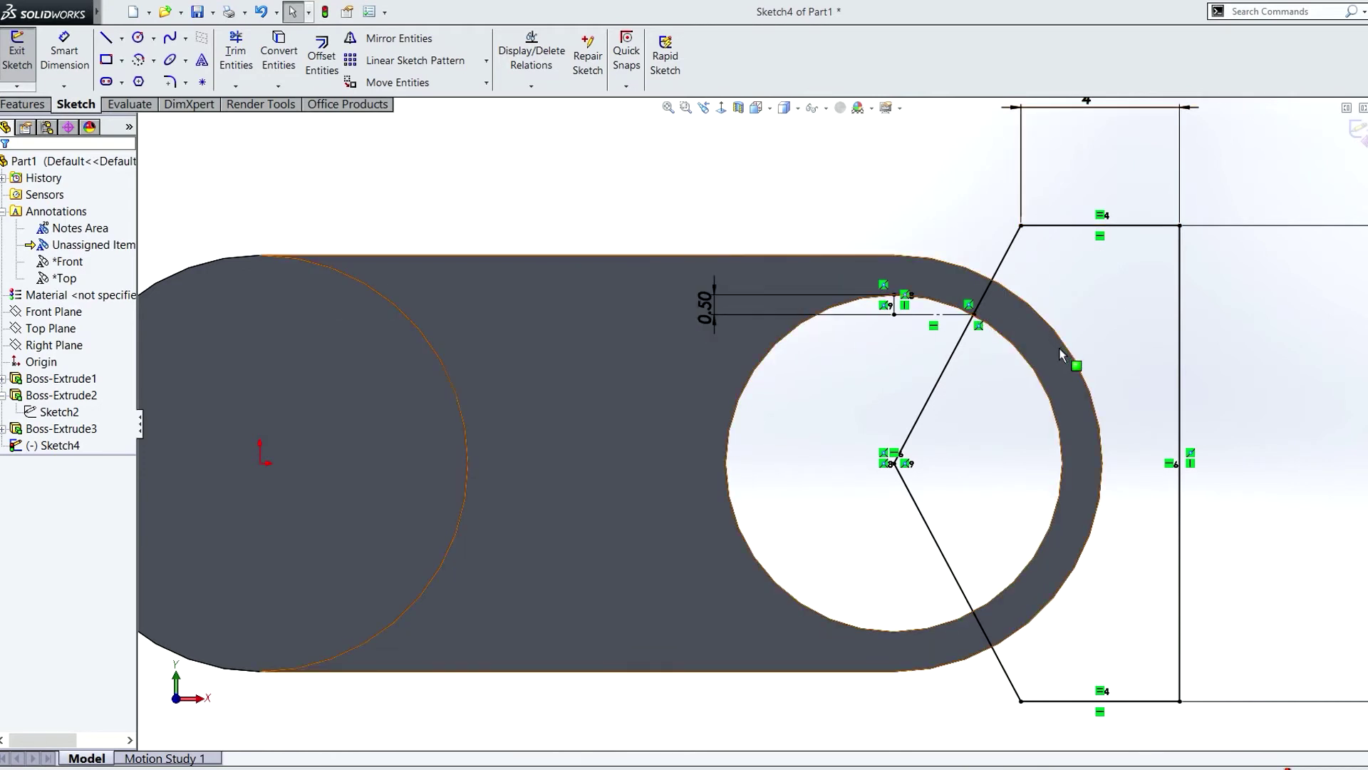
# - Try 0.25 on the offset dimension, restore it to 0.50, and exit the sketch
pyautogui.click(705, 306)
pyautogui.doubleClick(708, 305)
pyautogui.write('0.25')
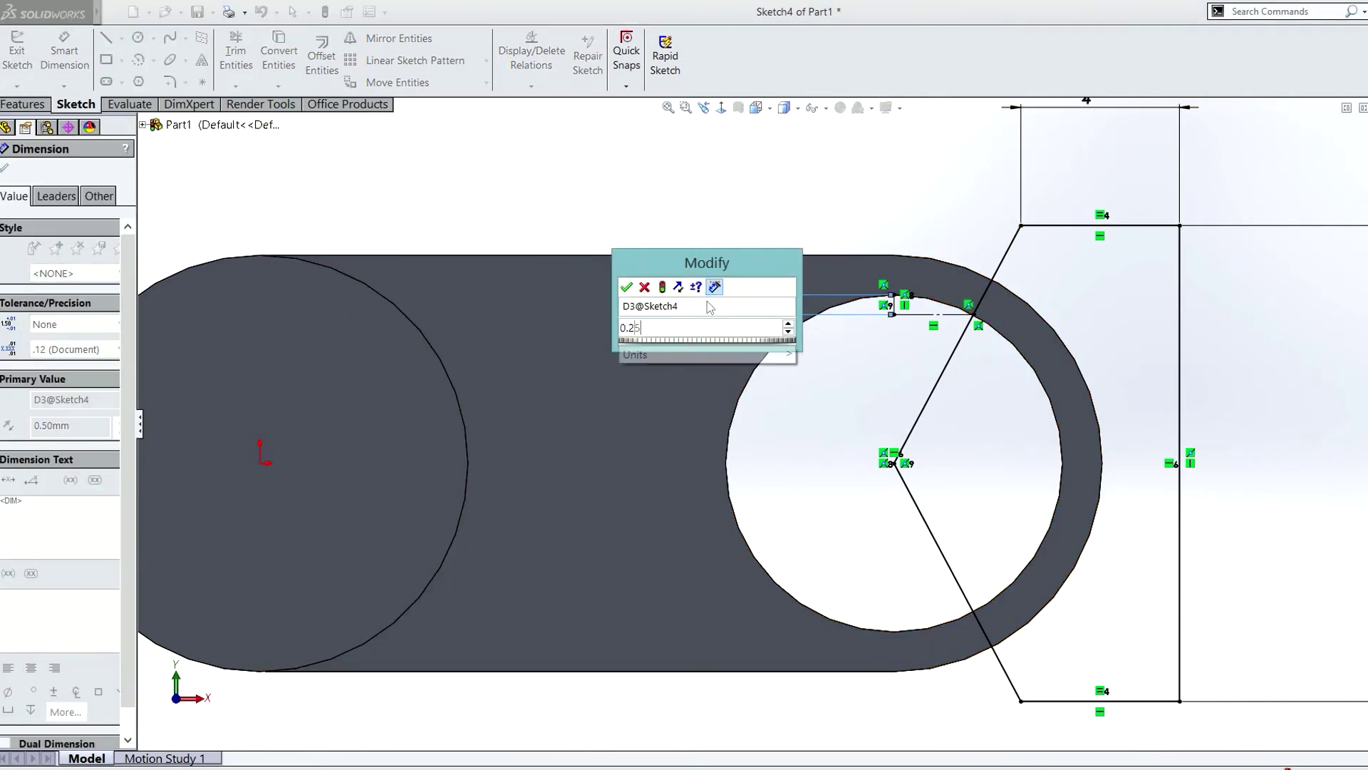
pyautogui.press('Return')
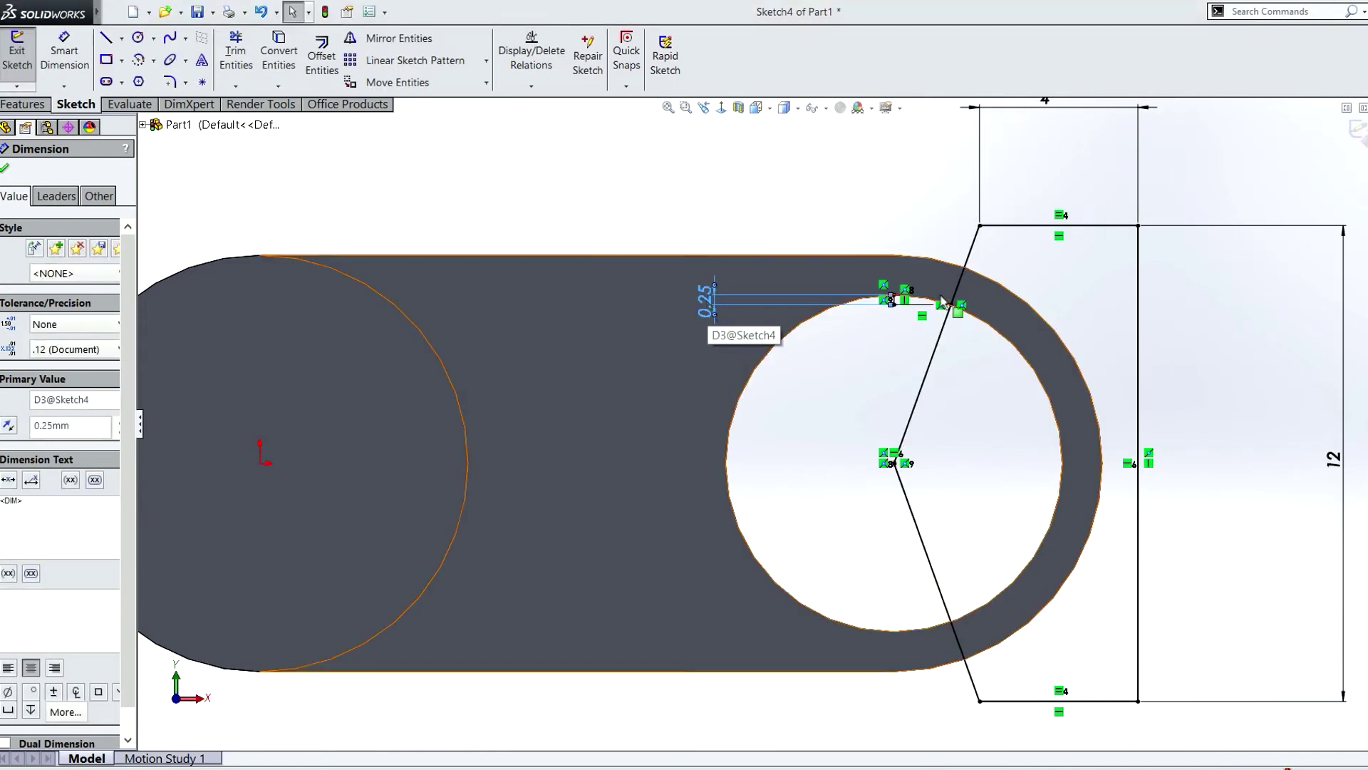
pyautogui.doubleClick(706, 300)
pyautogui.write('0.5')
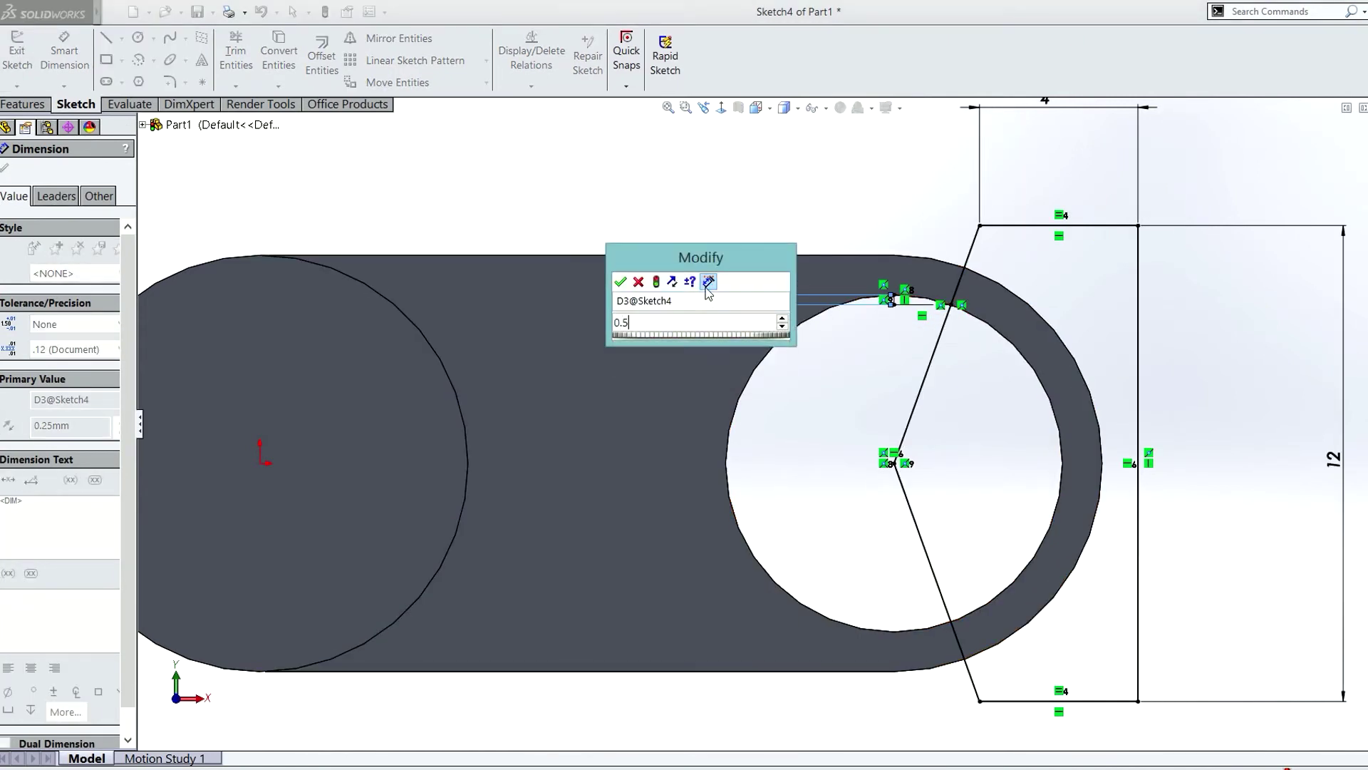
pyautogui.press('Return')
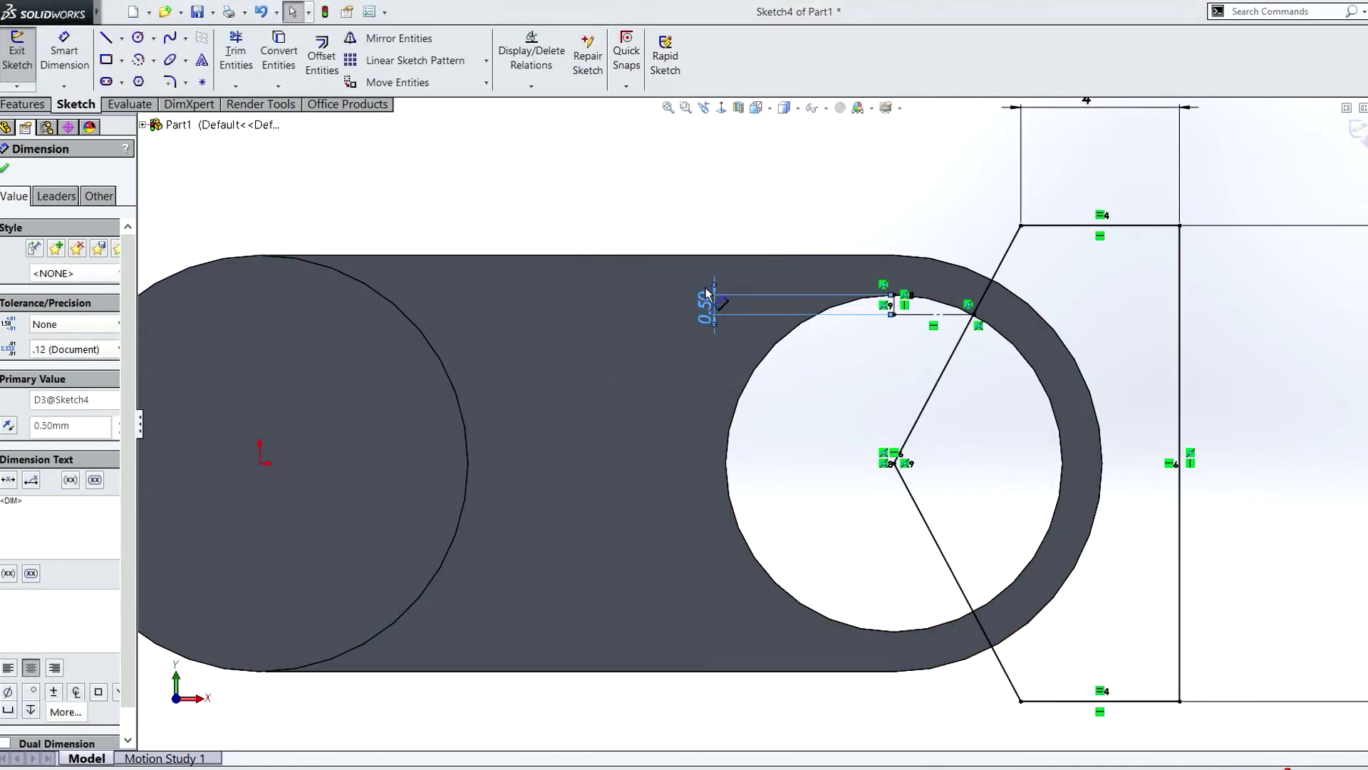
pyautogui.click(1358, 132)
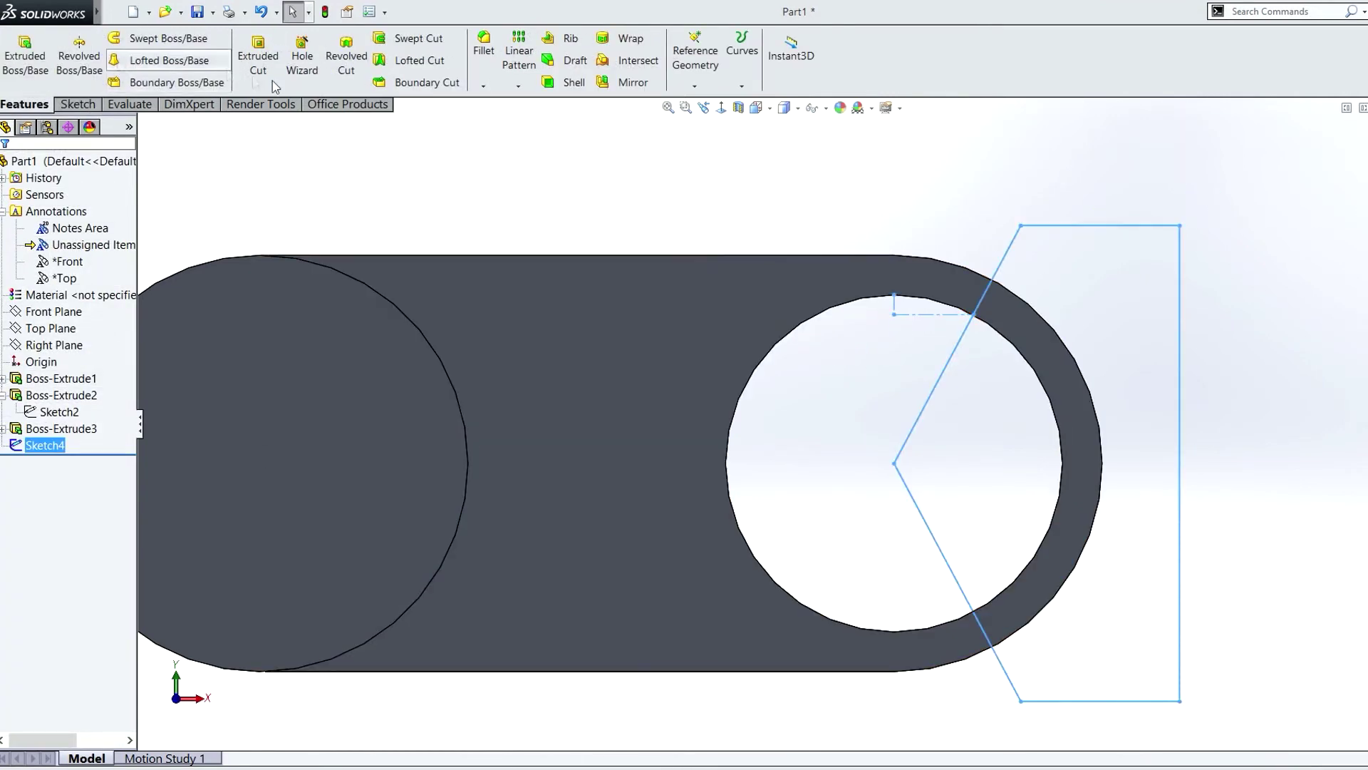
# - Extrude-cut Sketch4 Through All, opening the small hole's end into a C-shaped slot
pyautogui.click(251, 56)
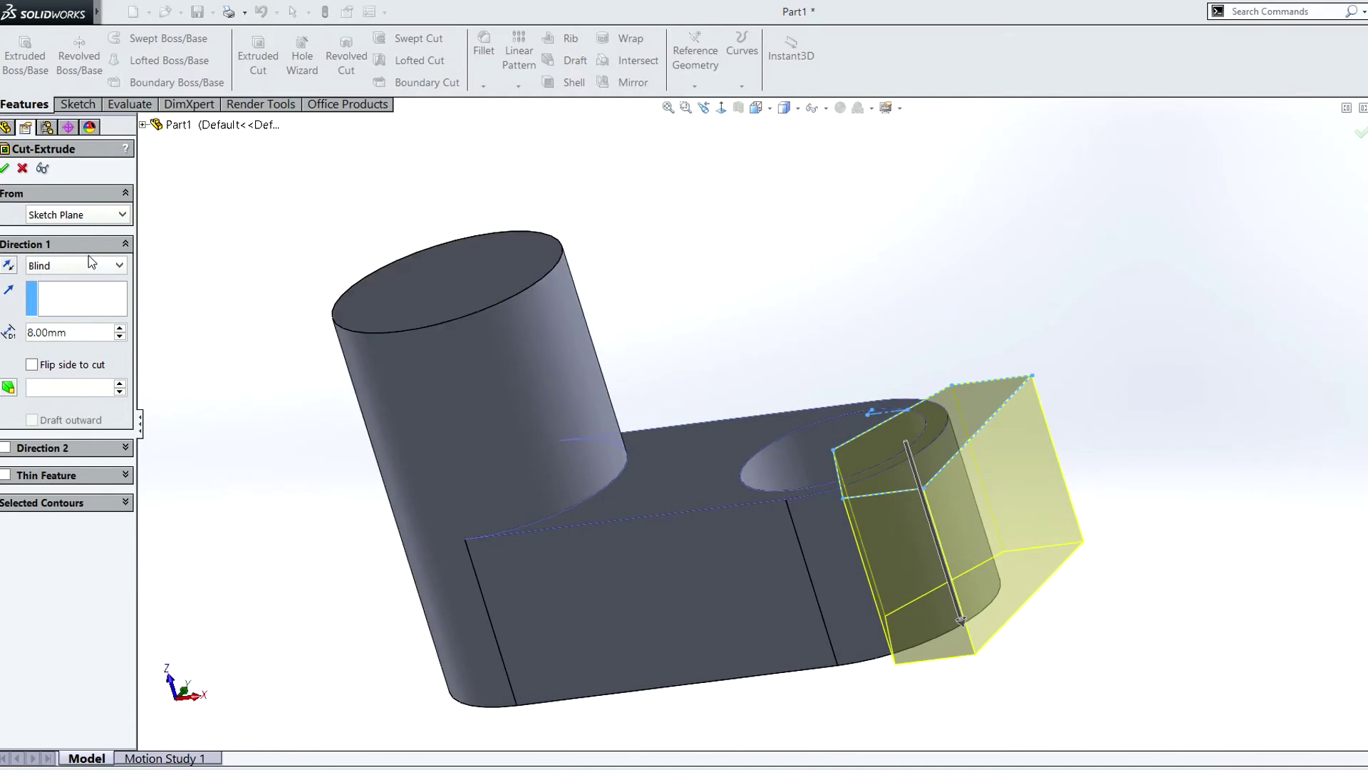
pyautogui.click(90, 265)
pyautogui.click(80, 289)
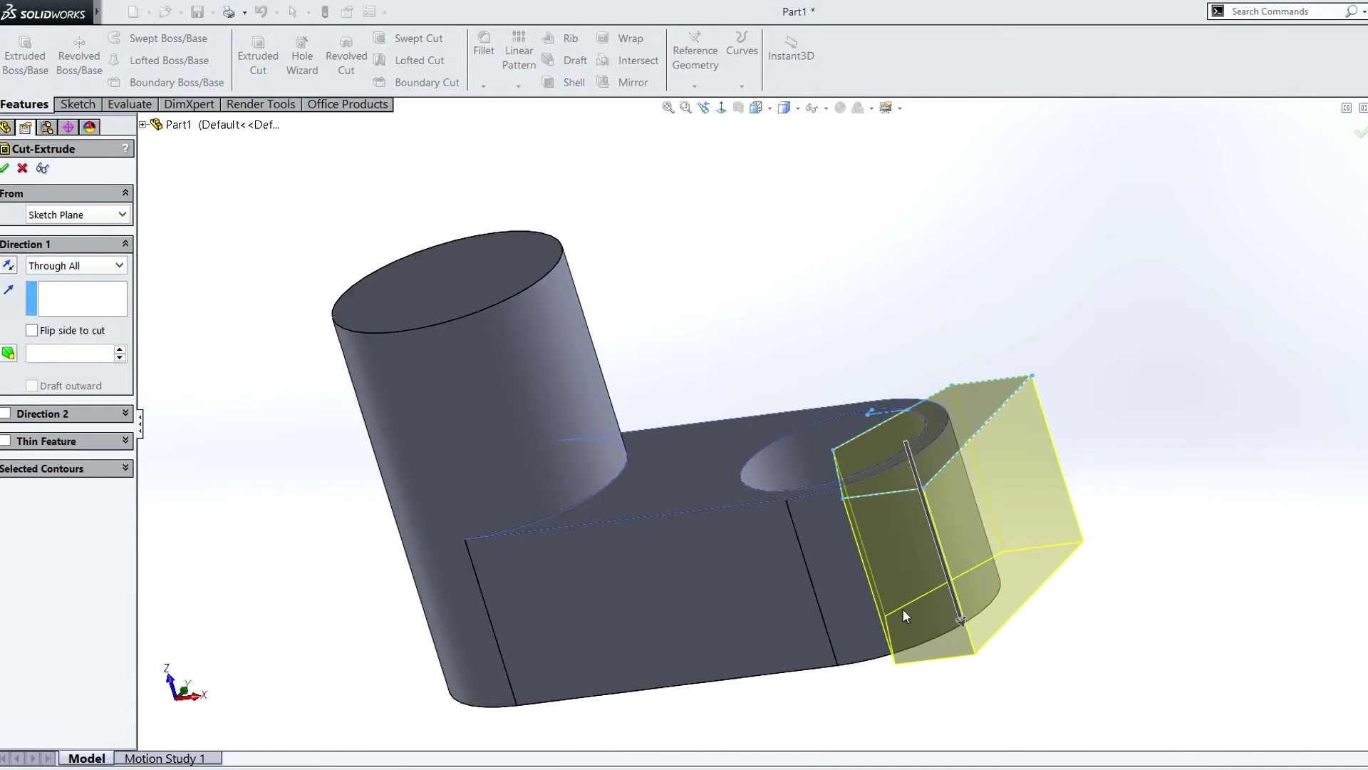
pyautogui.press('Return')
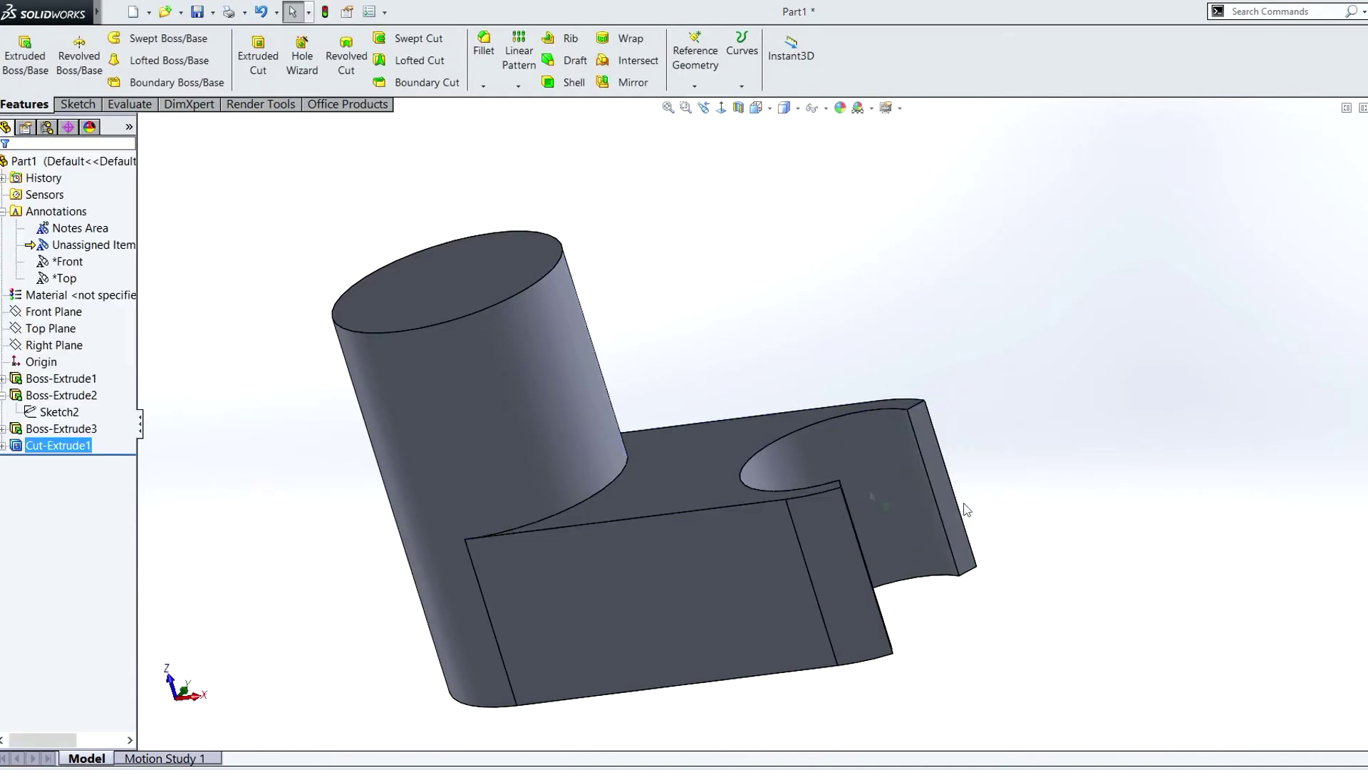
pyautogui.moveTo(725, 465); pyautogui.dragTo(925, 379, button='middle')
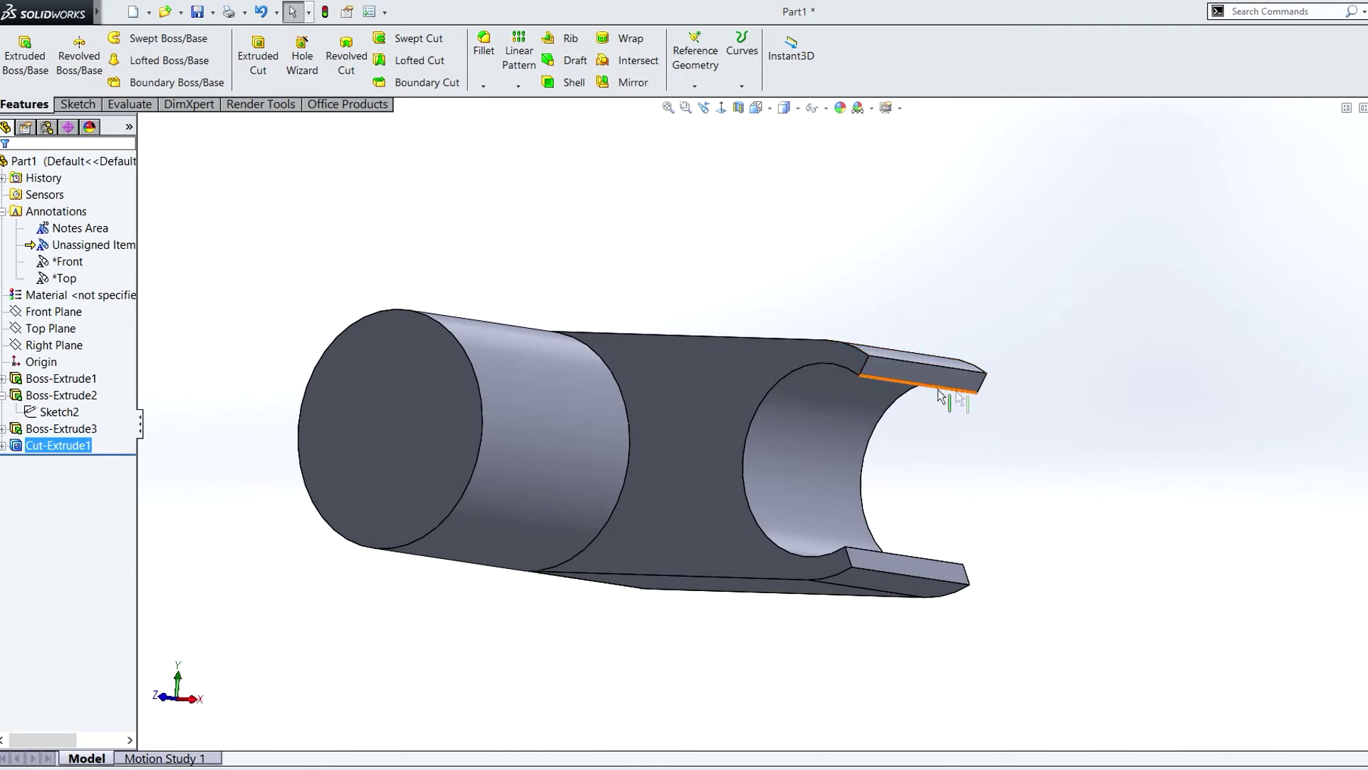
pyautogui.moveTo(856, 449); pyautogui.dragTo(891, 399, button='middle')
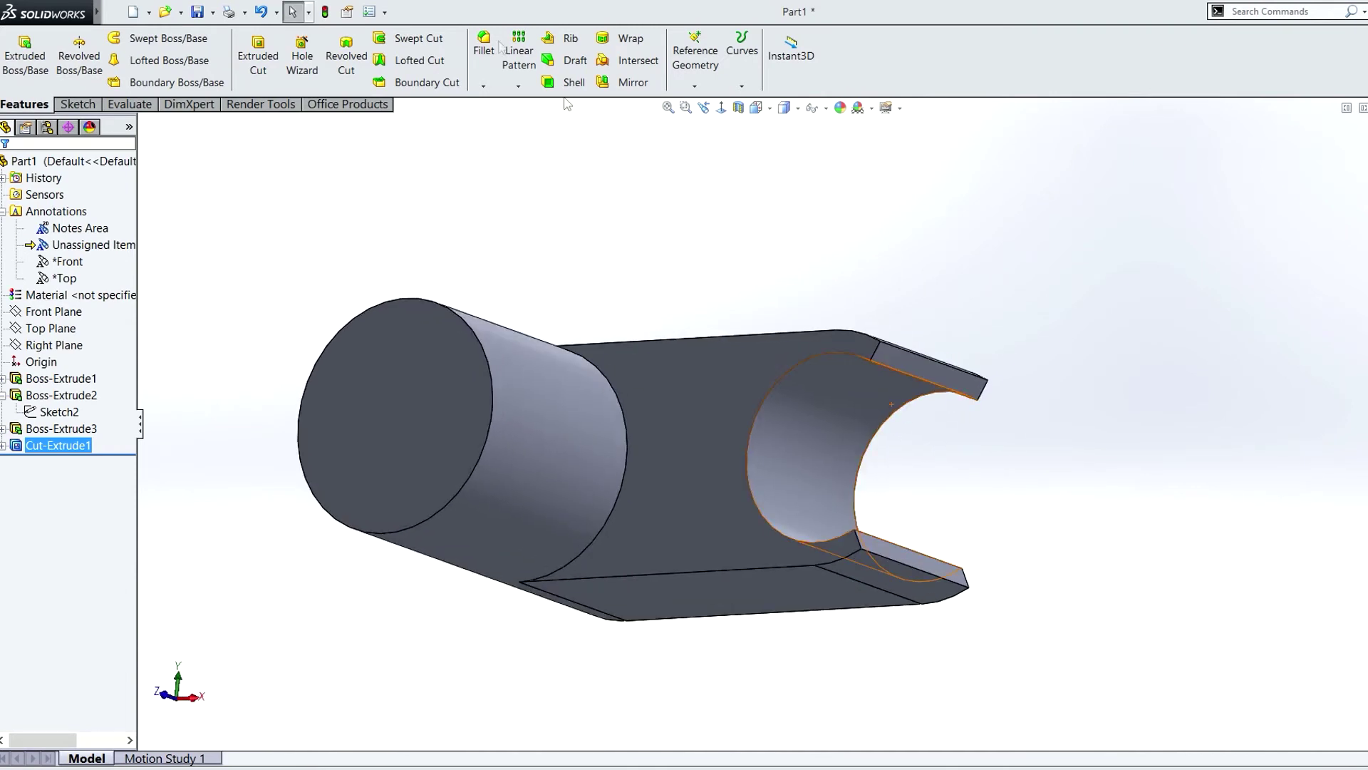
# - Set up a full round fillet using one tab's inner, end and outer faces
pyautogui.click(484, 52)
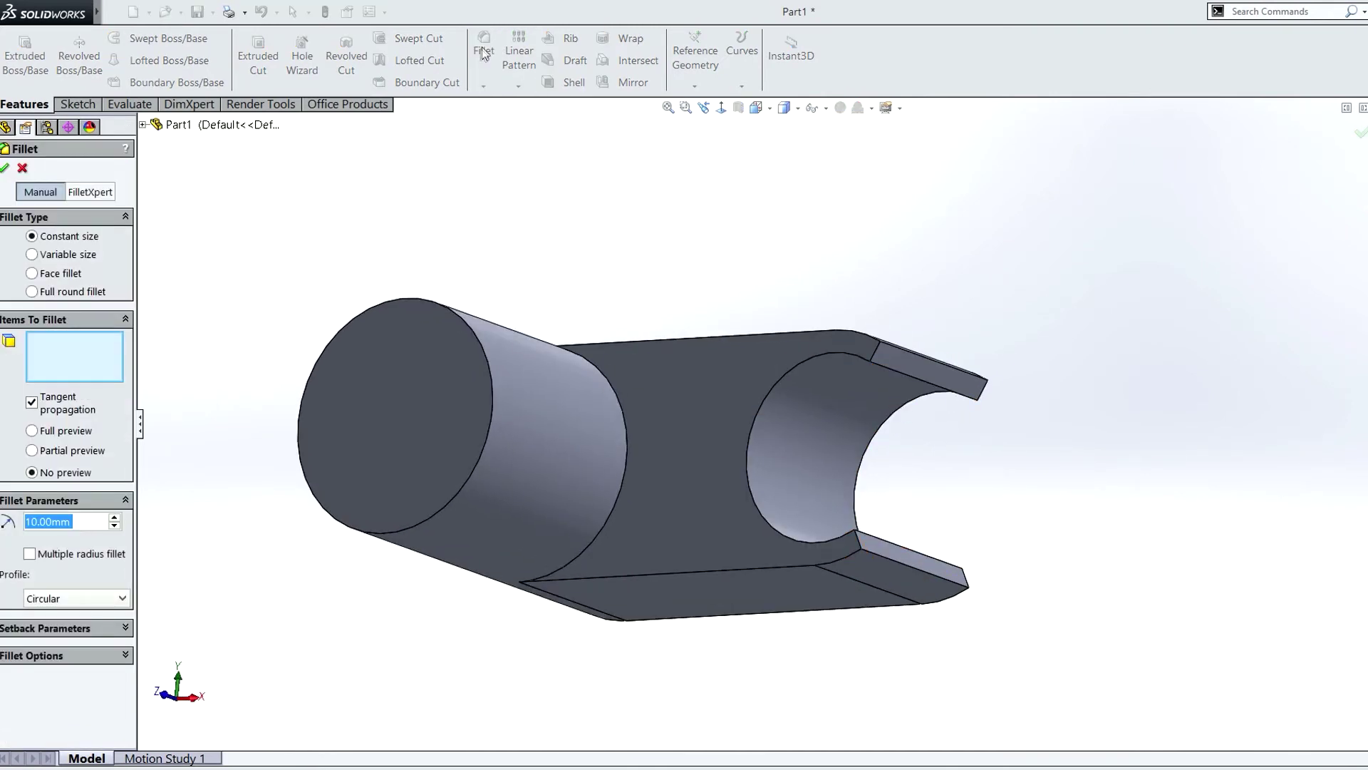
pyautogui.click(32, 292)
pyautogui.click(846, 396)
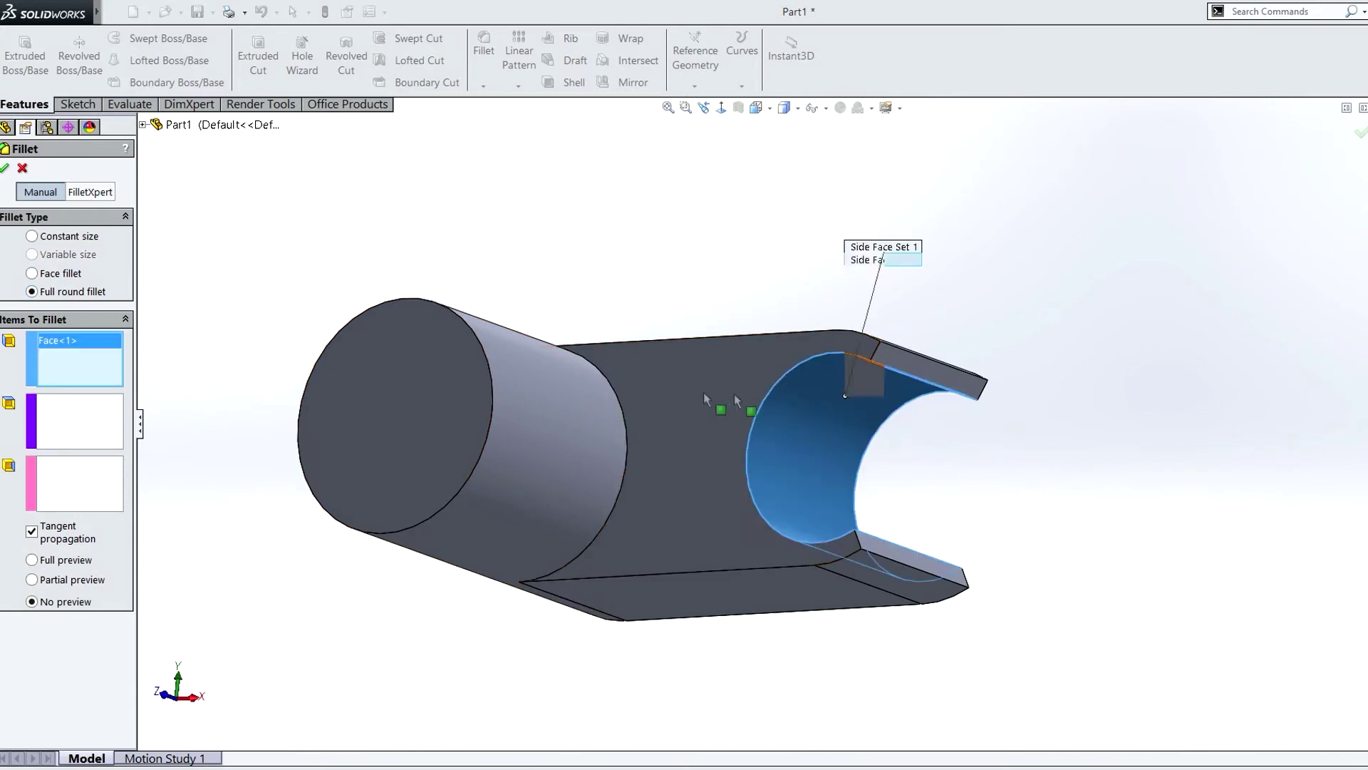
pyautogui.click(125, 407)
pyautogui.click(930, 369)
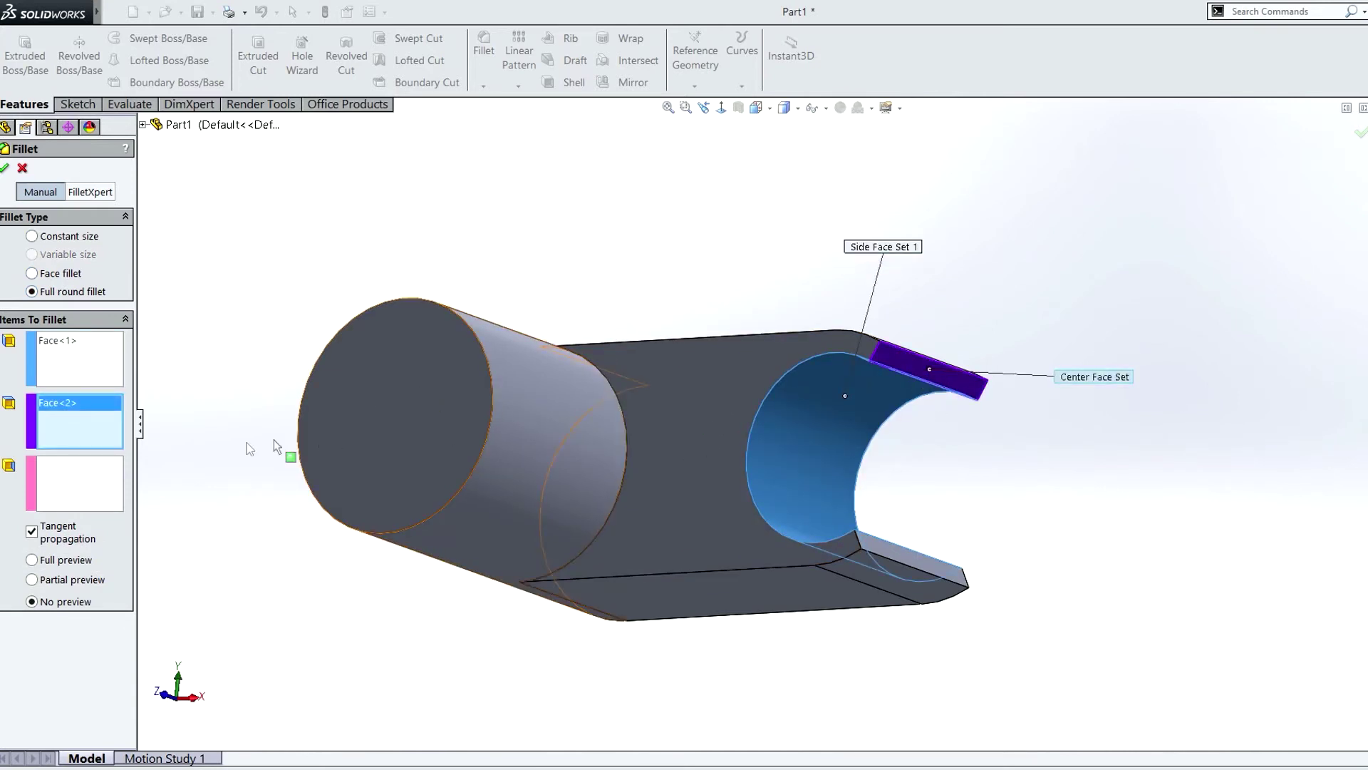
pyautogui.click(62, 486)
pyautogui.moveTo(757, 315); pyautogui.dragTo(720, 447, button='middle')
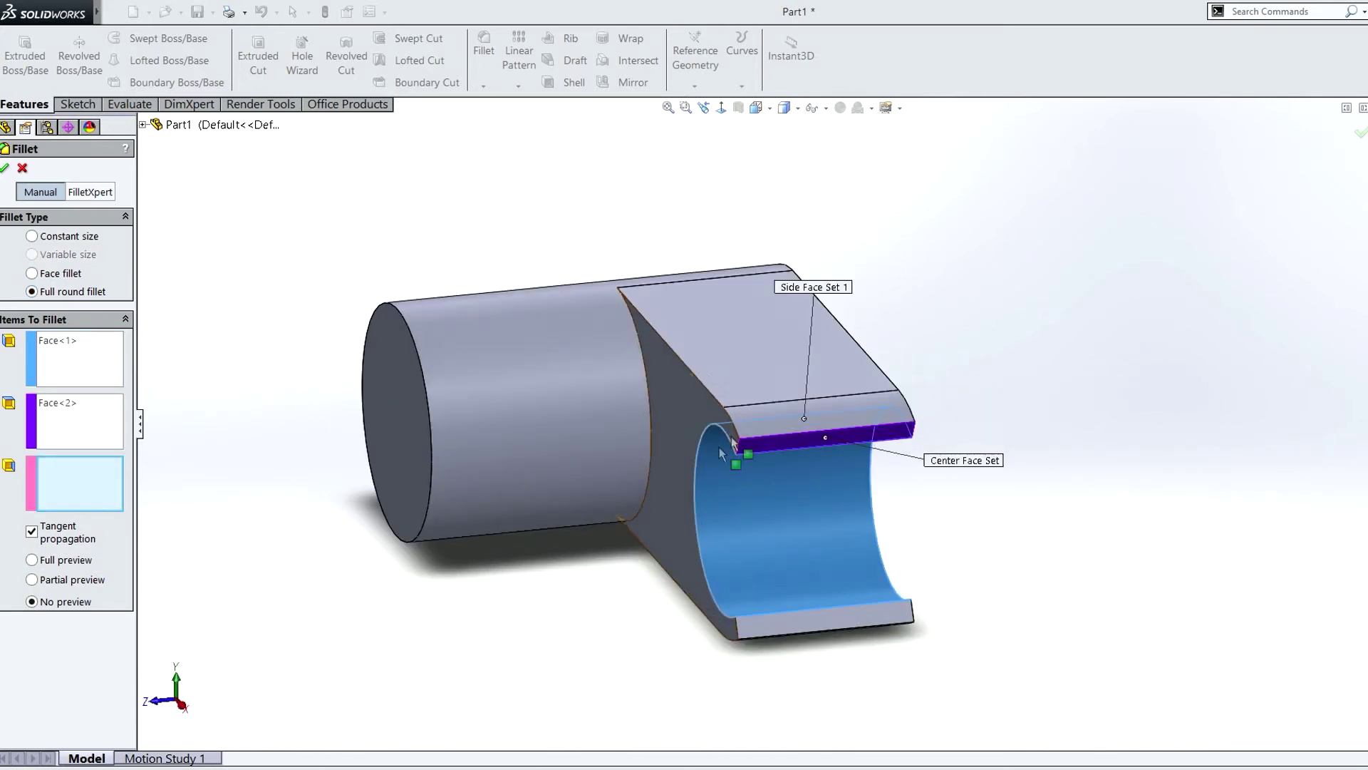
pyautogui.click(848, 400)
# - Preview the full round fillet and accept it as Fillet1
pyautogui.moveTo(890, 399); pyautogui.dragTo(1069, 299, button='middle')
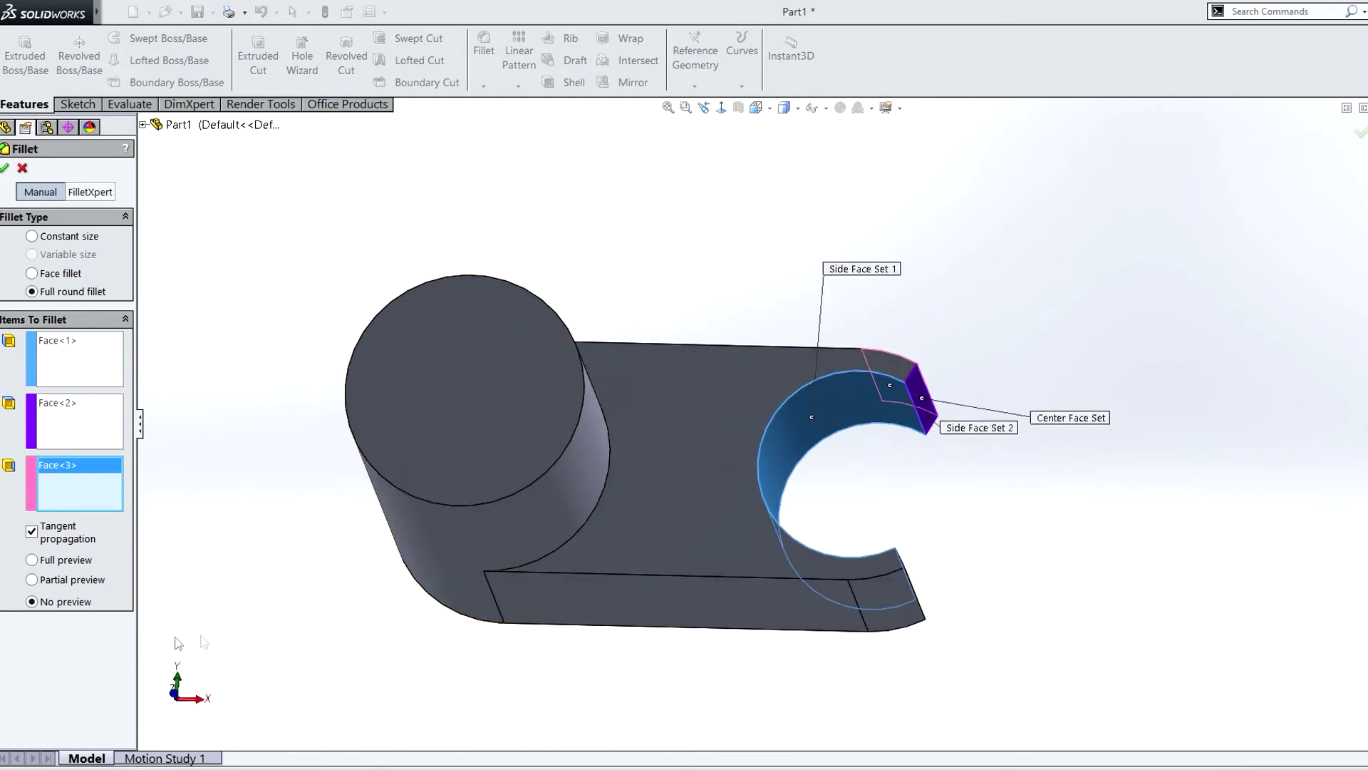
pyautogui.click(31, 560)
pyautogui.click(1362, 132)
pyautogui.moveTo(1102, 403); pyautogui.dragTo(955, 410, button='middle')
pyautogui.click(484, 45)
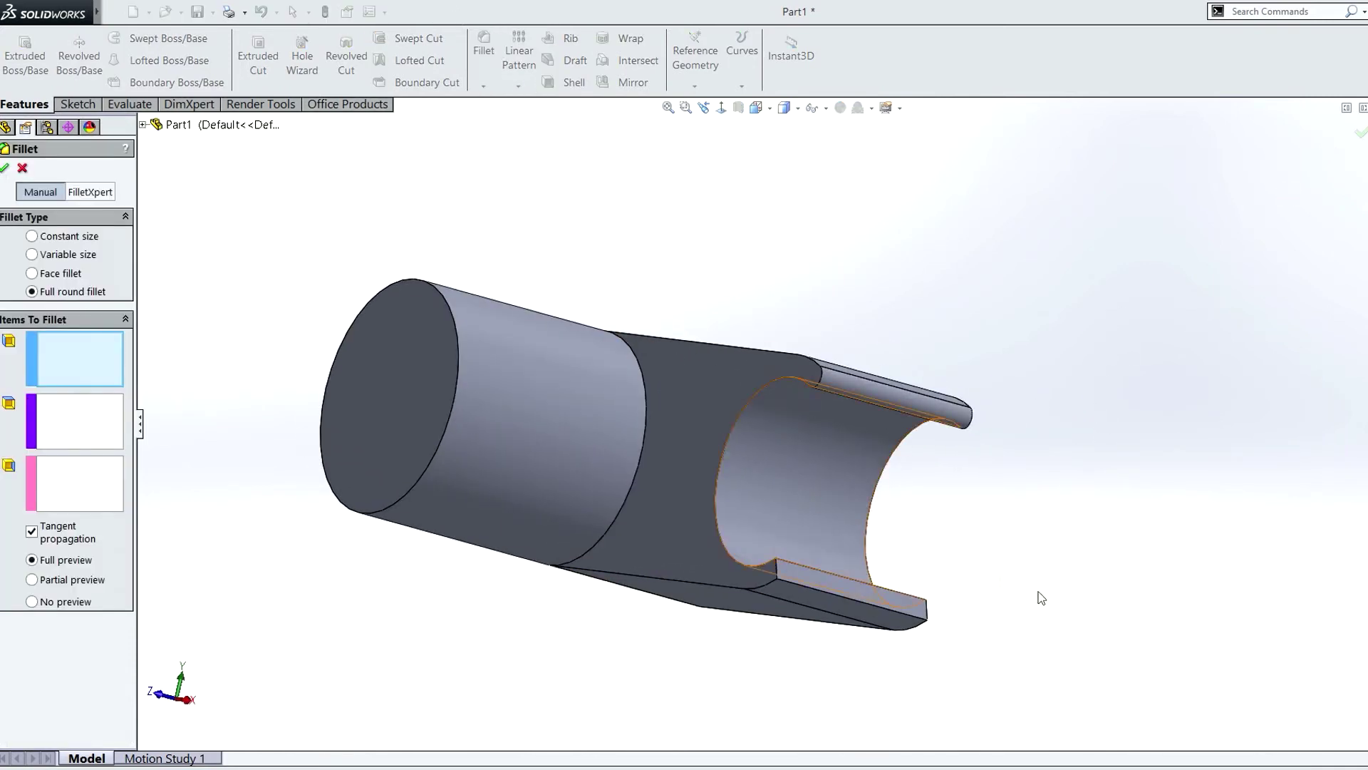
# - Full-round fillet the second tab using its side, end and inner curved faces
pyautogui.click(822, 604)
pyautogui.click(68, 427)
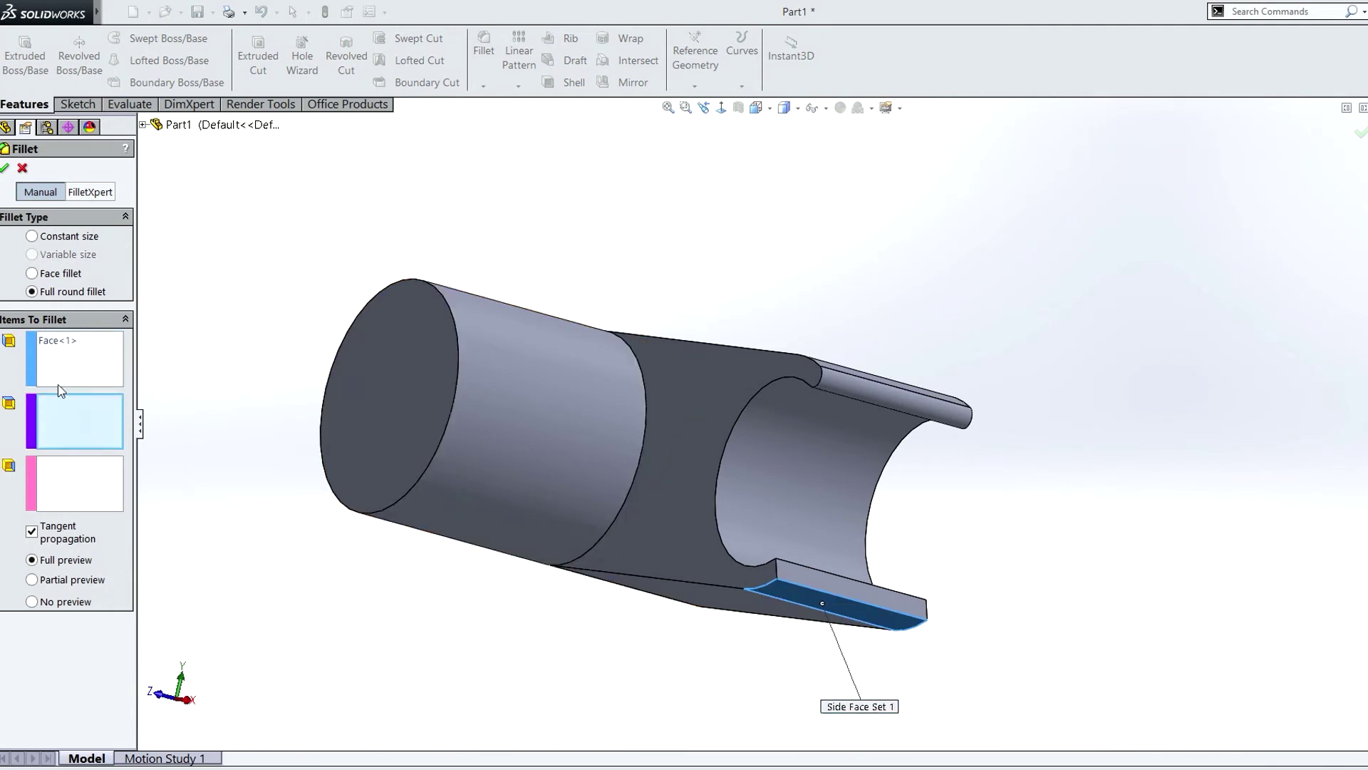
pyautogui.click(823, 585)
pyautogui.moveTo(832, 411); pyautogui.dragTo(814, 595, button='middle')
pyautogui.click(819, 599)
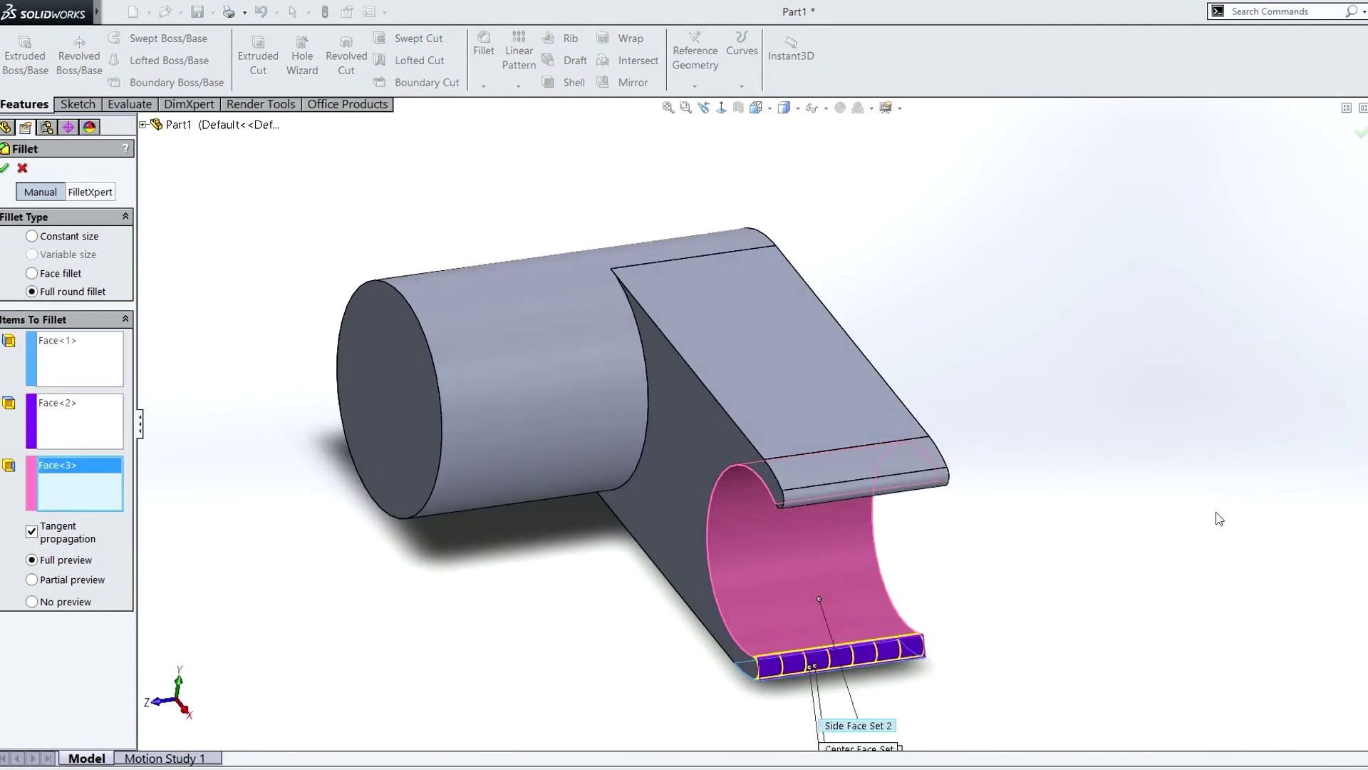
pyautogui.click(1361, 133)
pyautogui.moveTo(651, 652); pyautogui.dragTo(880, 421, button='middle')
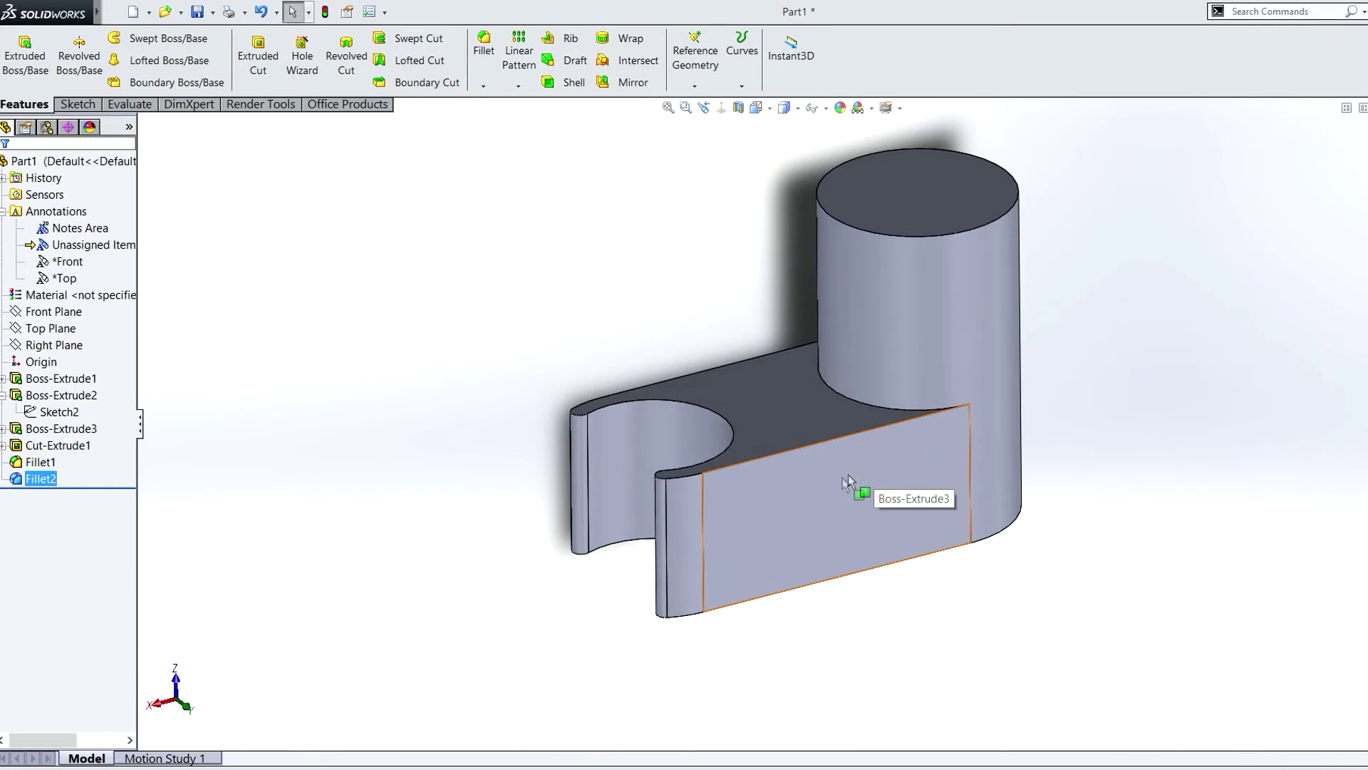
# - Save the part as a named .SLDPRT file in the 3D Printer\Things folder
pyautogui.moveTo(798, 527); pyautogui.dragTo(801, 493, button='middle')
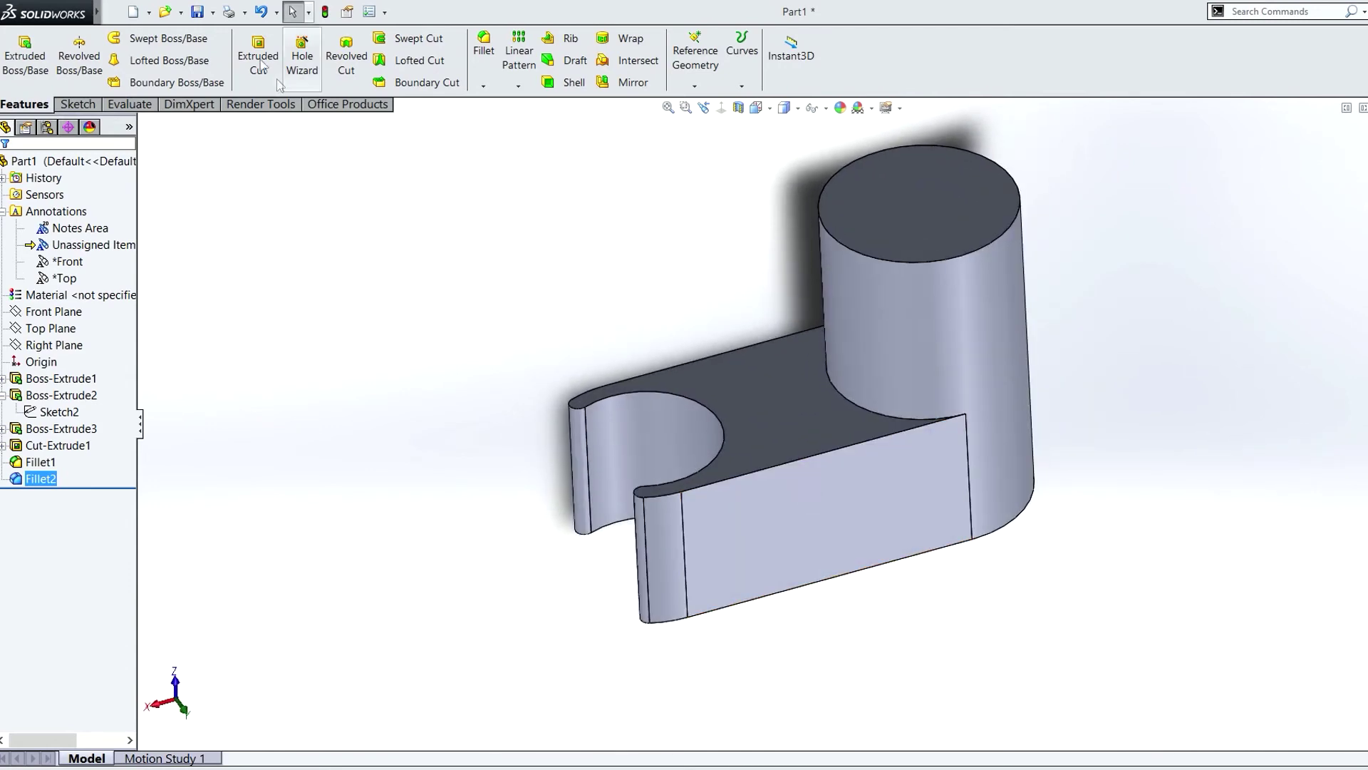
pyautogui.click(197, 12)
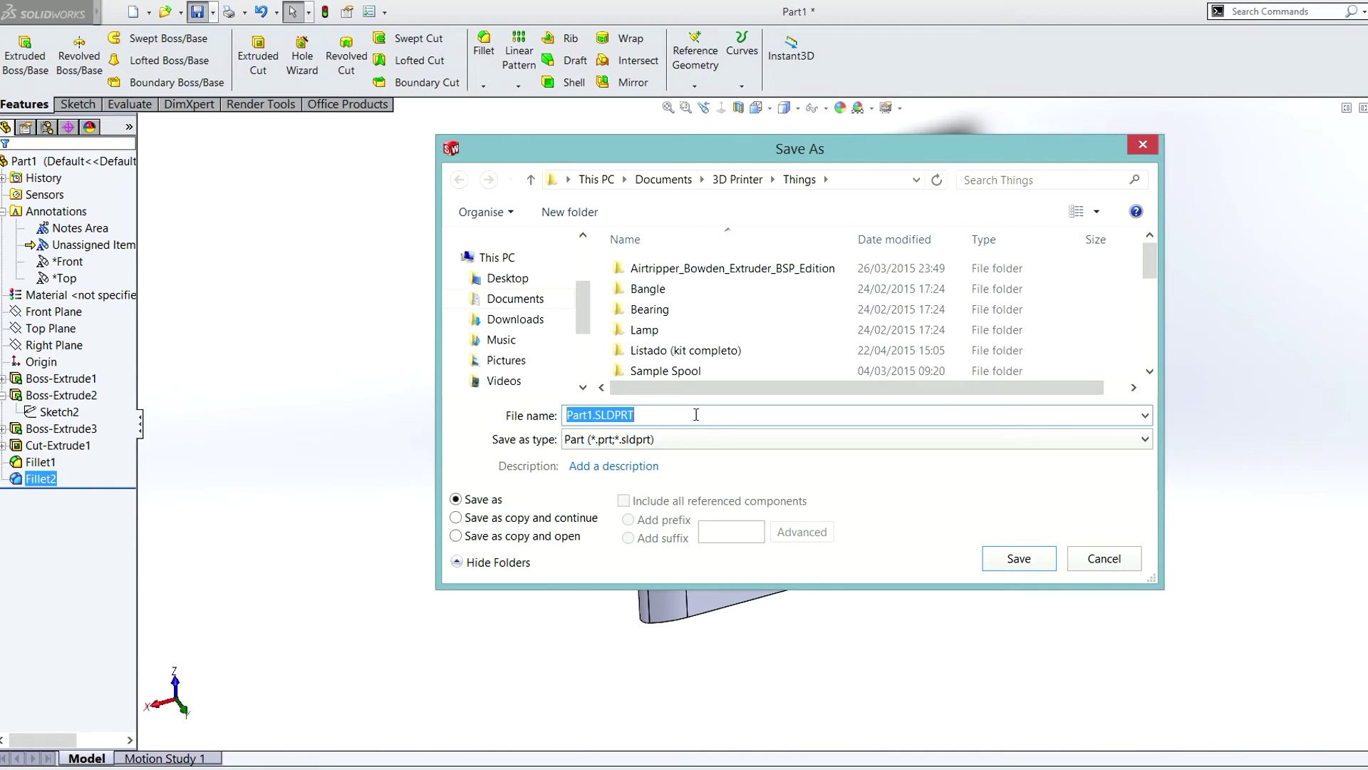
pyautogui.write("Steve's support")
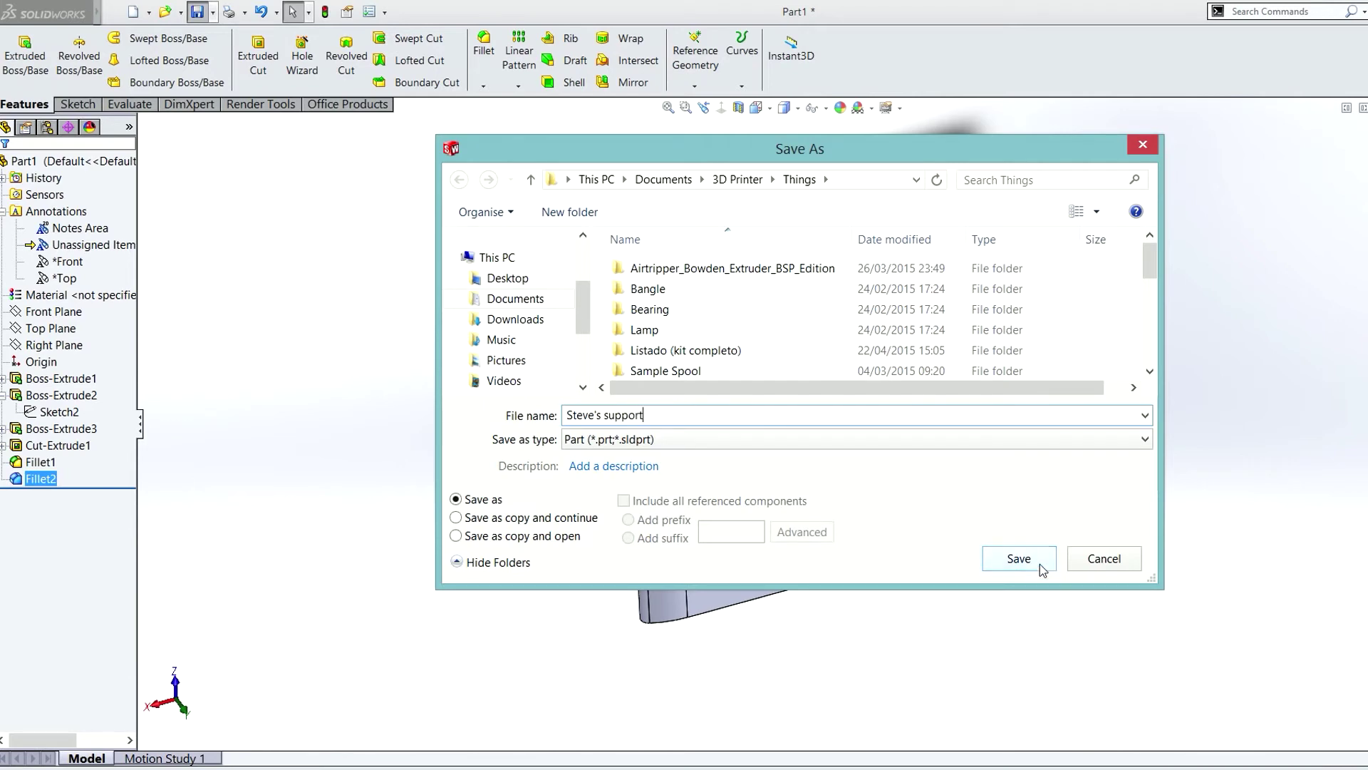
pyautogui.click(1040, 562)
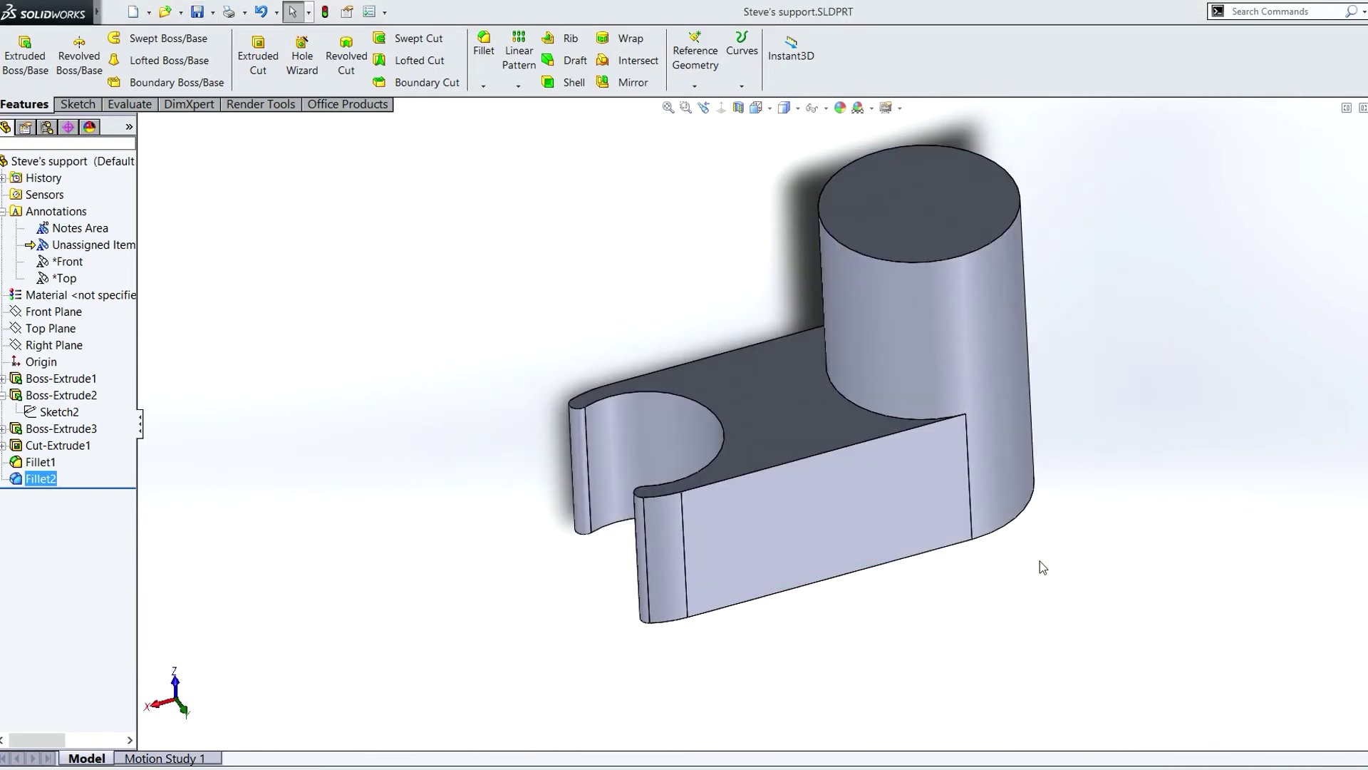
pyautogui.click(215, 14)
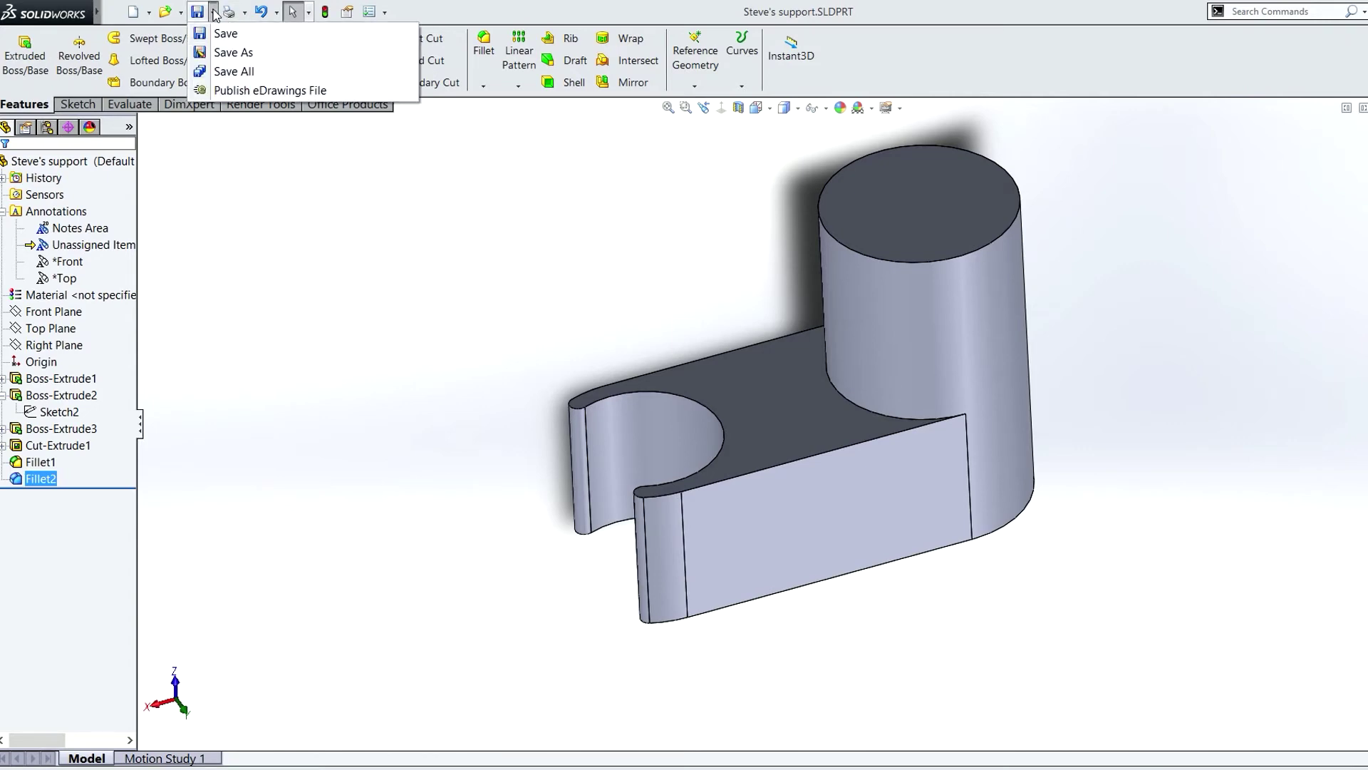
# - Export the part as binary STL 'supp.STL' in the Things folder, including all bodies
pyautogui.click(226, 52)
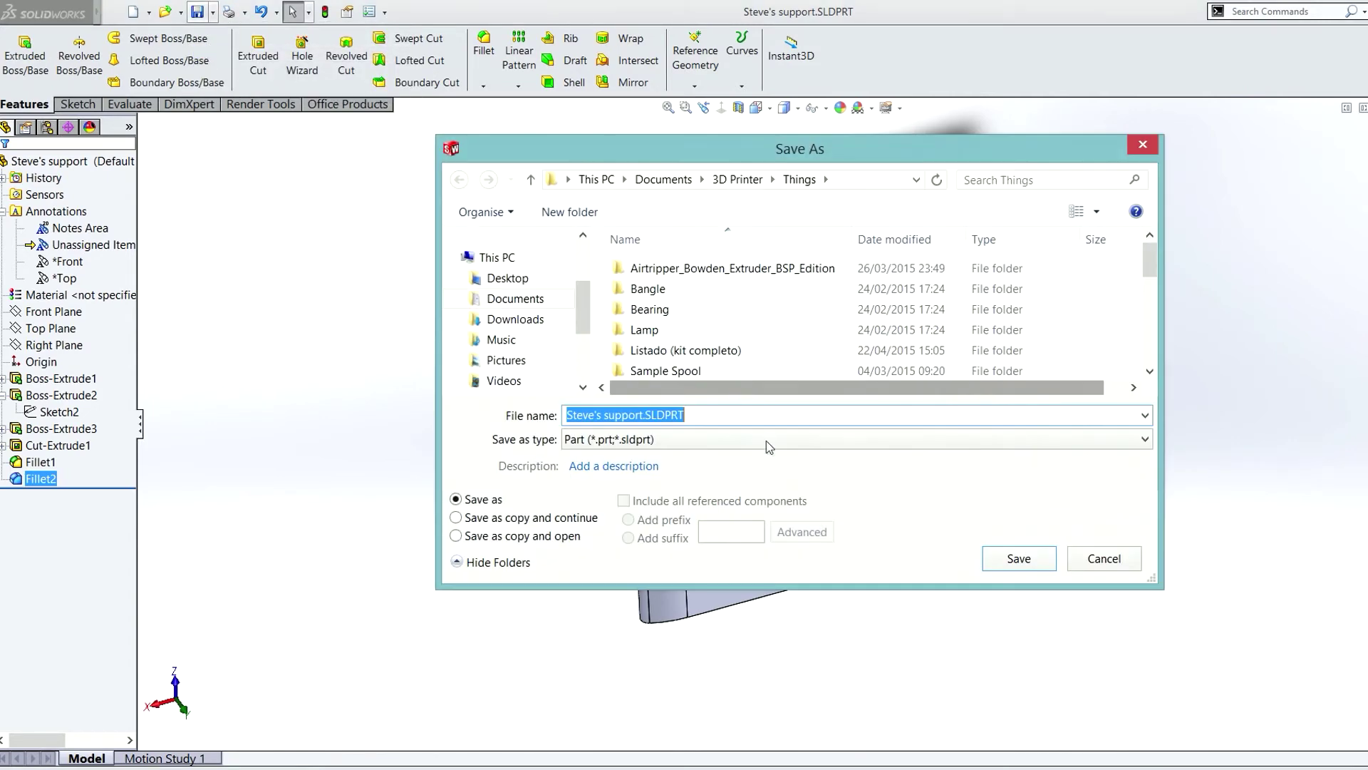
pyautogui.click(768, 439)
pyautogui.click(677, 204)
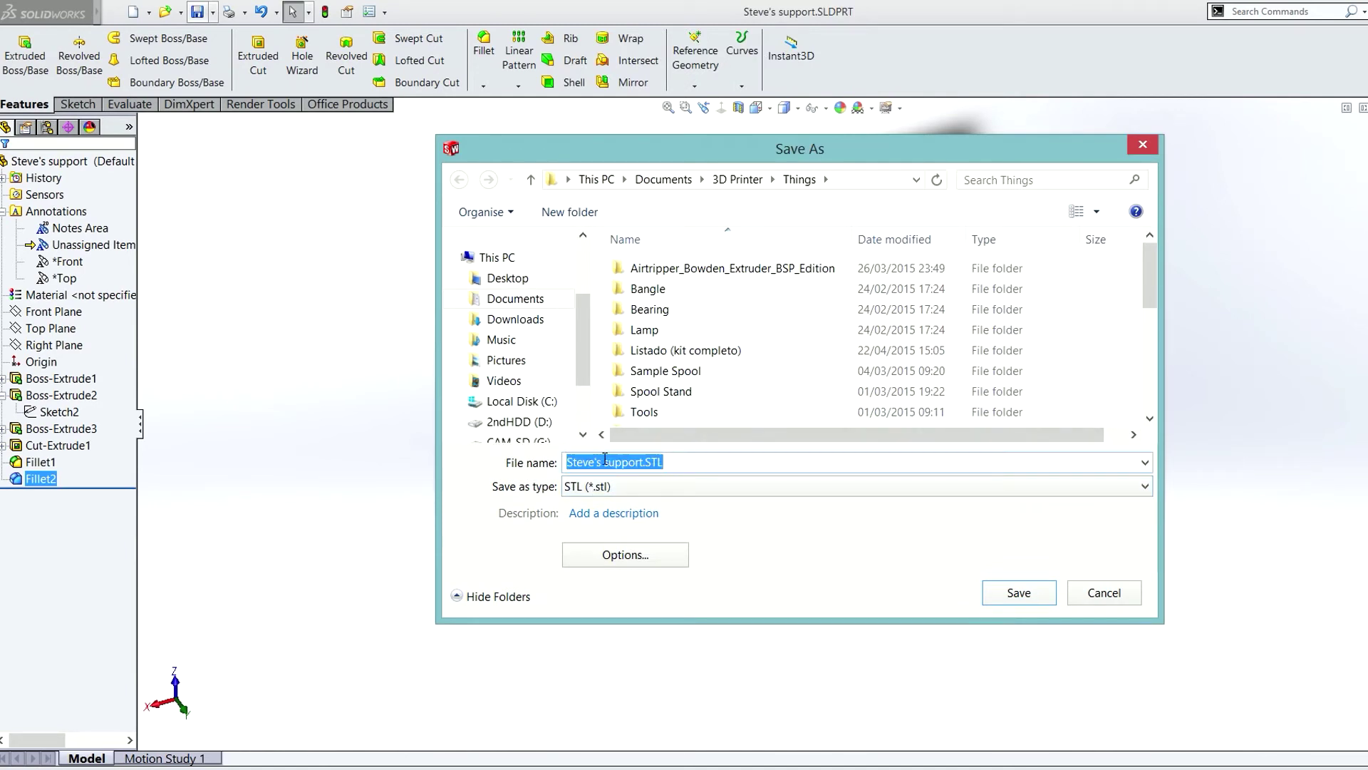
pyautogui.moveTo(606, 460); pyautogui.dragTo(543, 470)
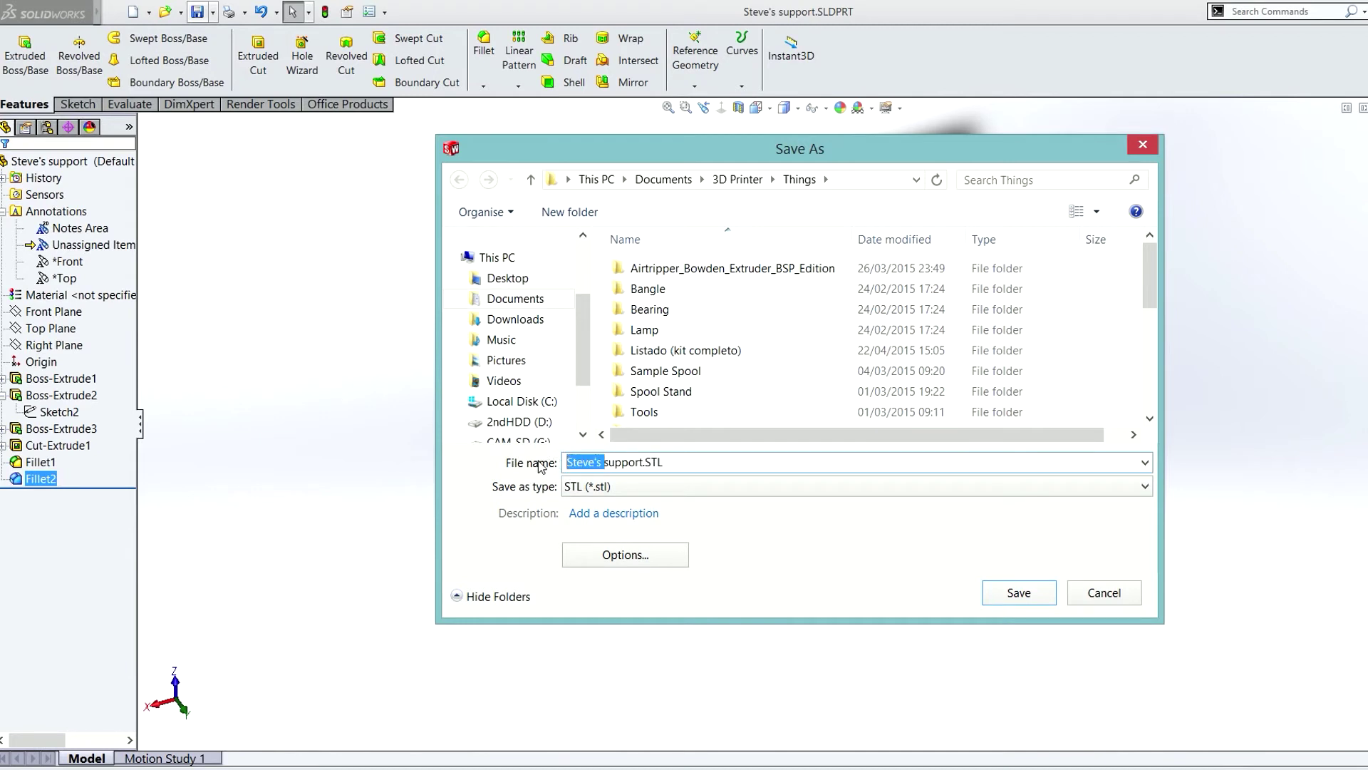
pyautogui.press('Delete')
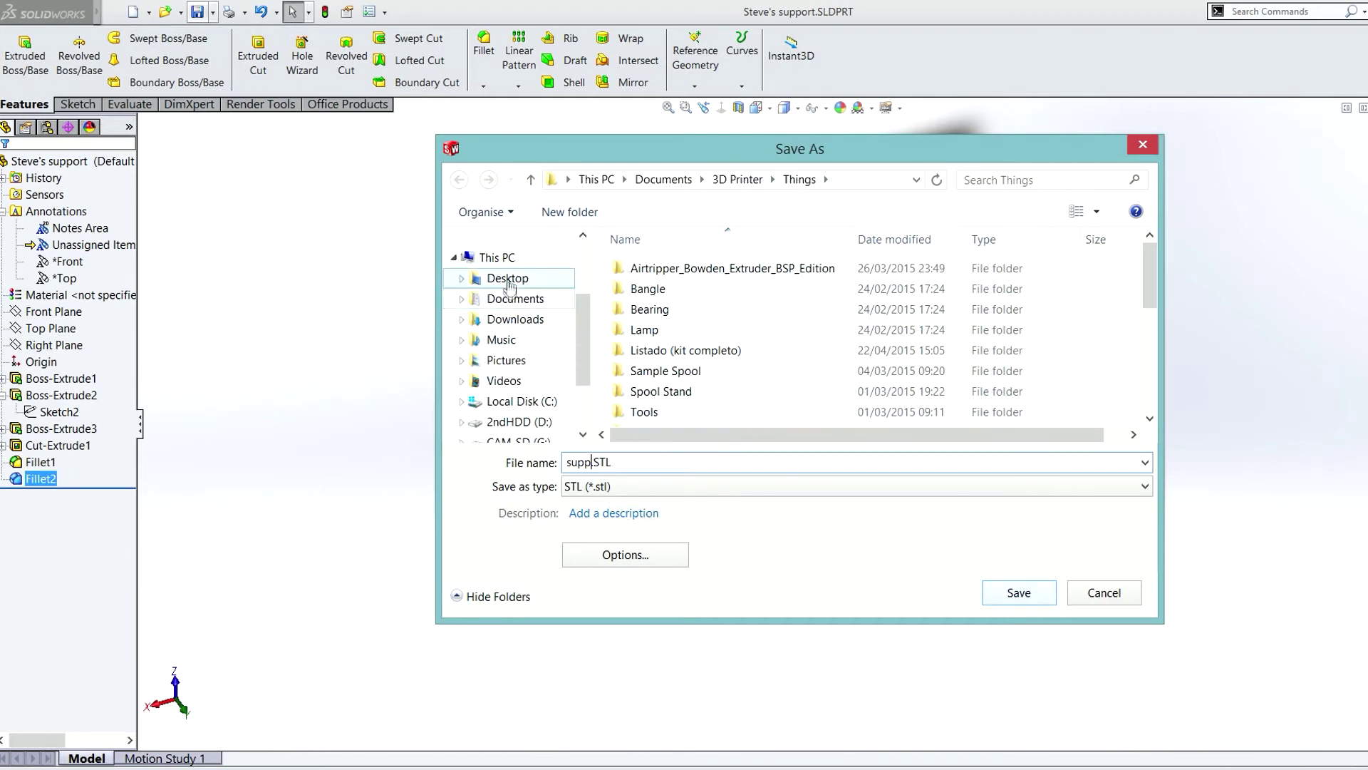
pyautogui.click(1015, 597)
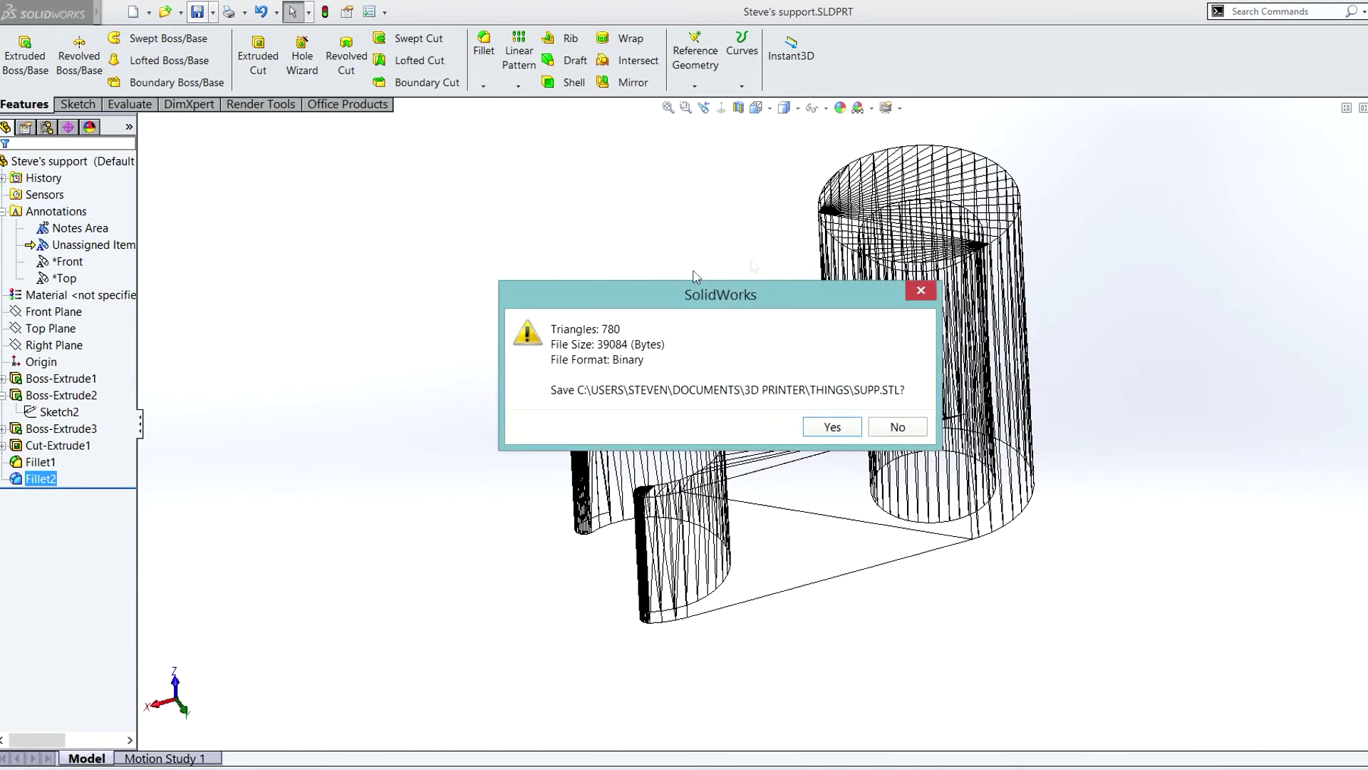
pyautogui.click(845, 427)
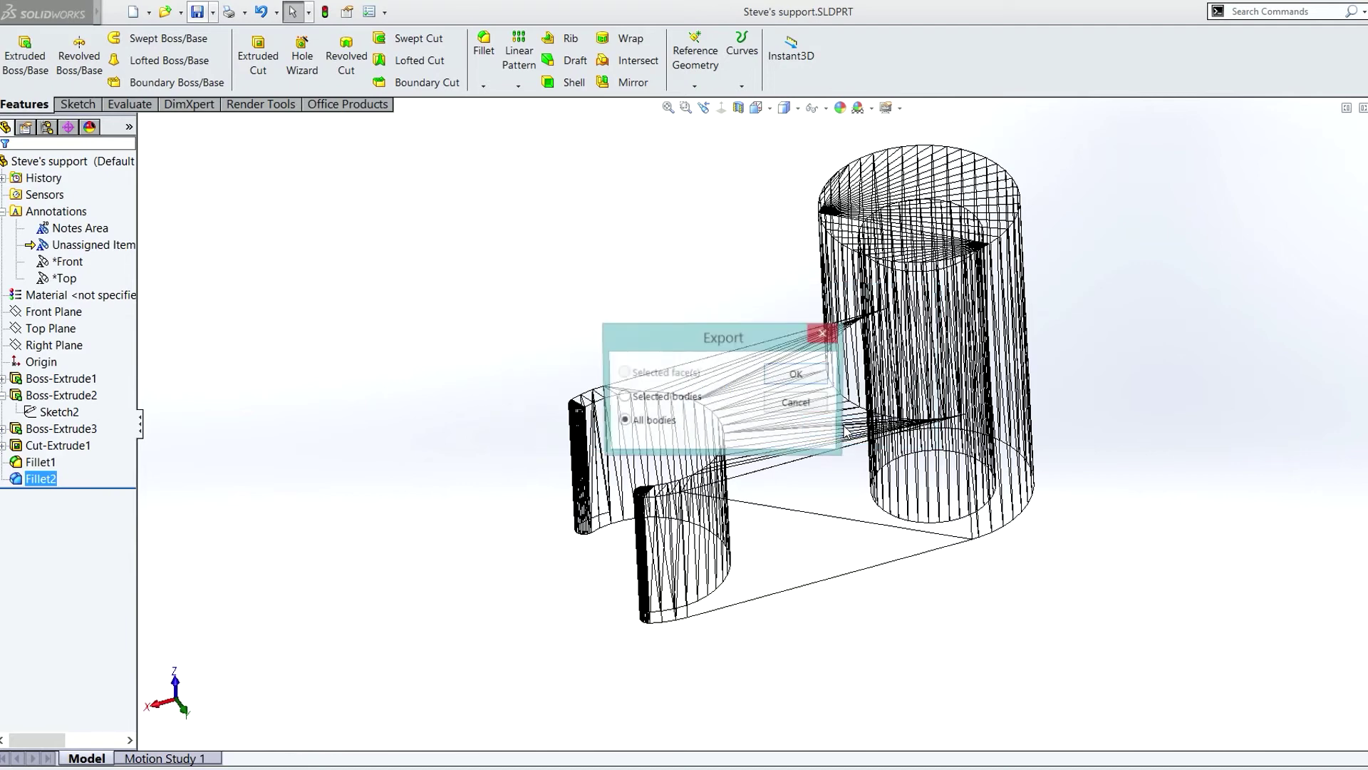
pyautogui.click(798, 374)
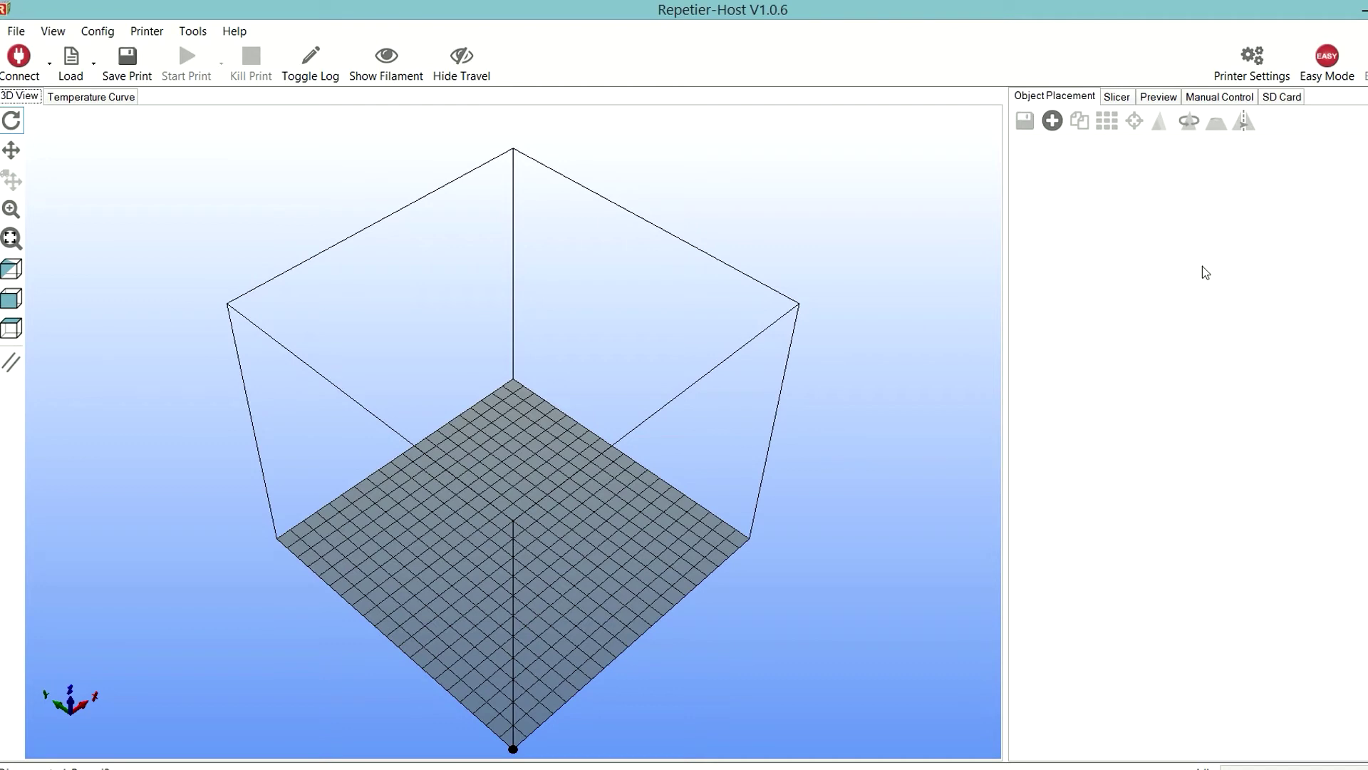
# - Load supp.STL from the Things folder onto the Repetier-Host print bed and view it from the front
pyautogui.click(1052, 122)
pyautogui.scroll(-4, 951, 275)
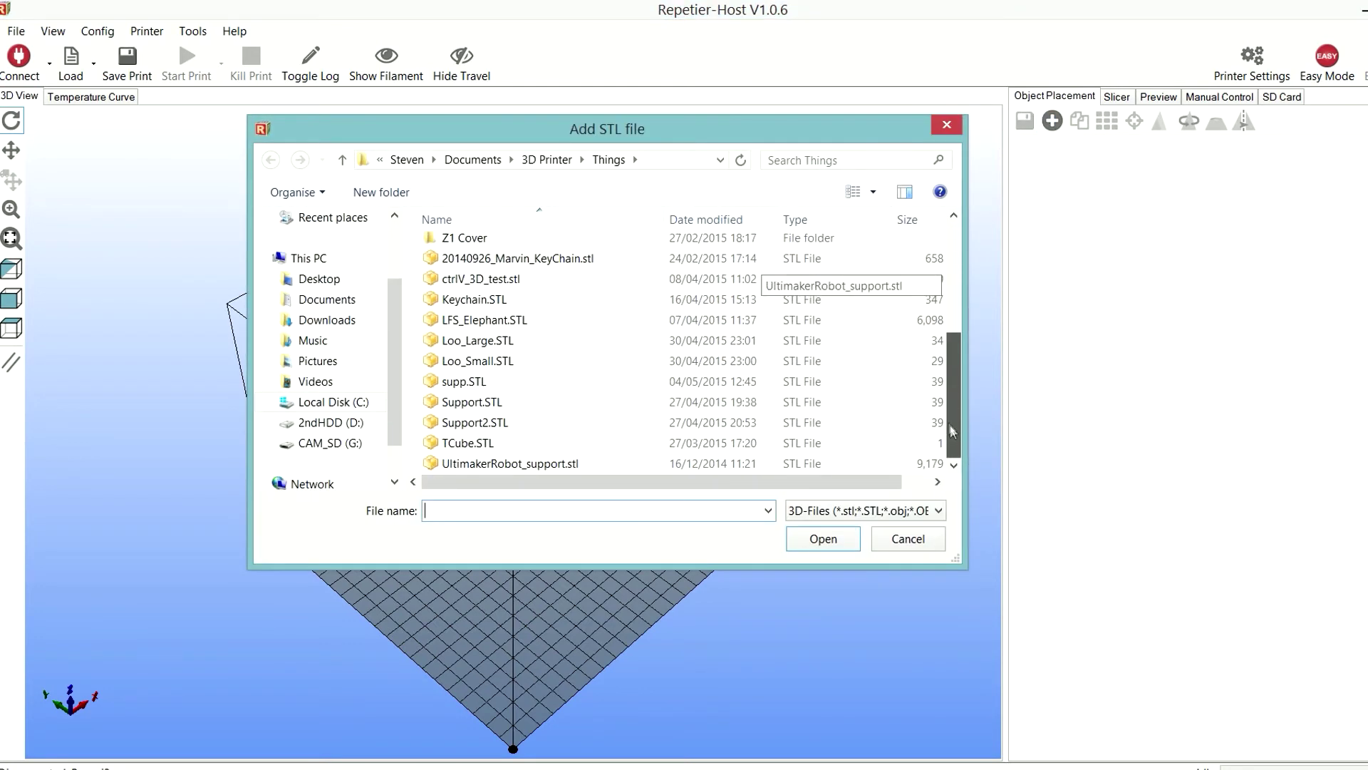
pyautogui.click(464, 381)
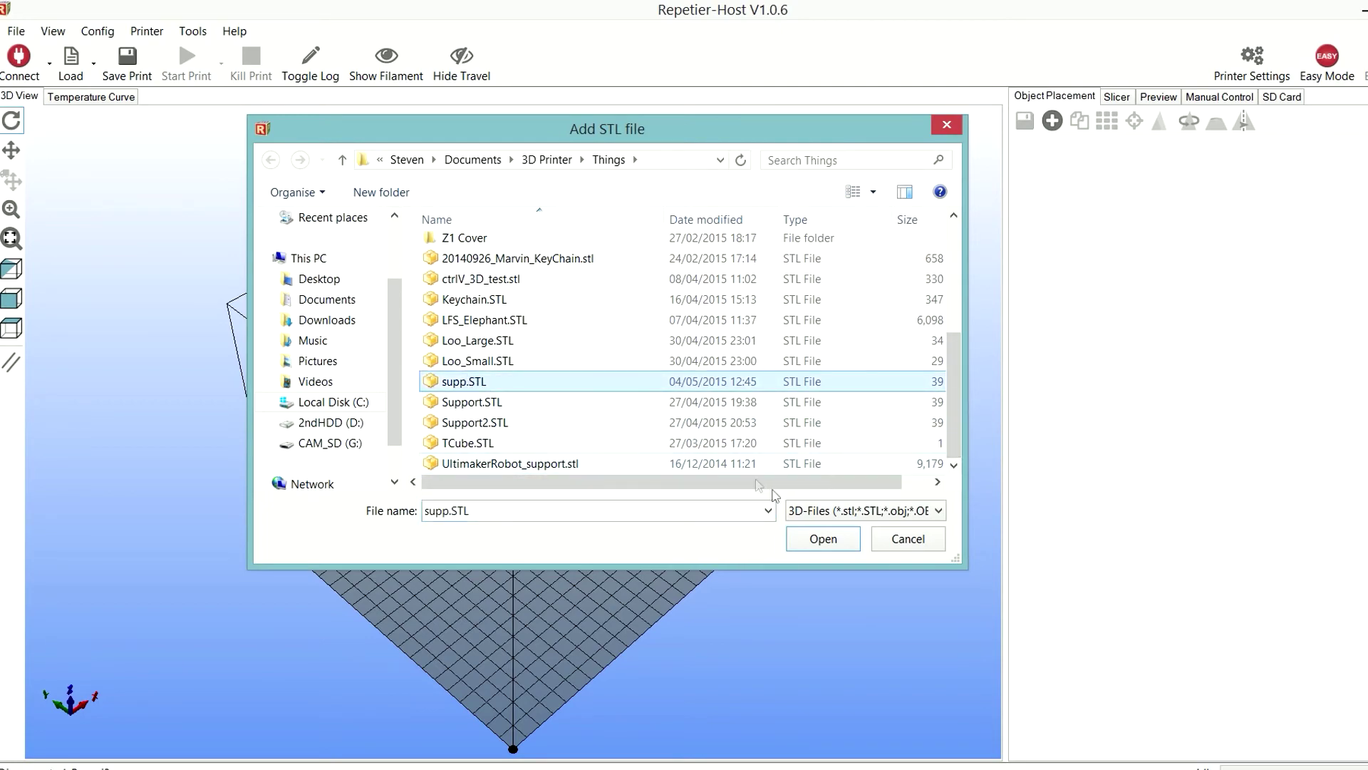
pyautogui.click(824, 539)
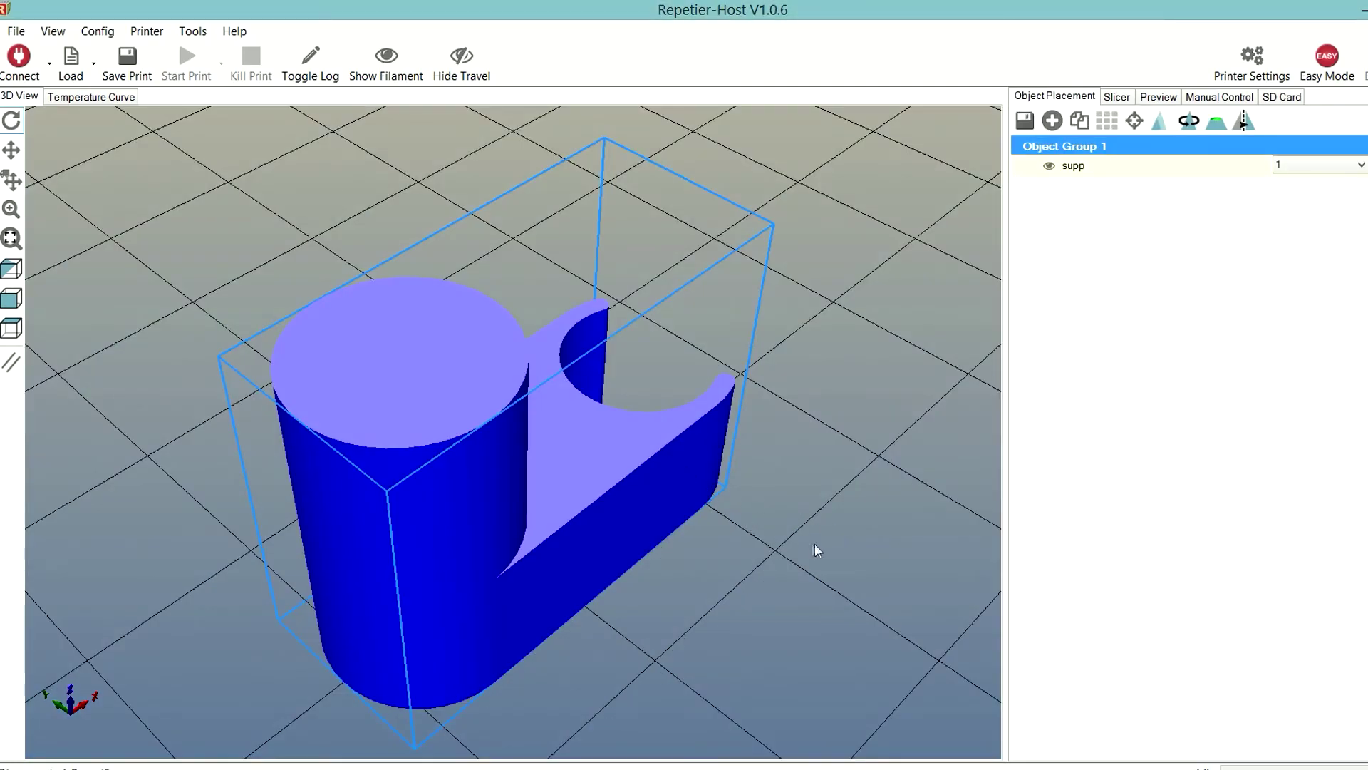
pyautogui.scroll(-10, 792, 522)
pyautogui.moveTo(466, 507); pyautogui.dragTo(999, 393)
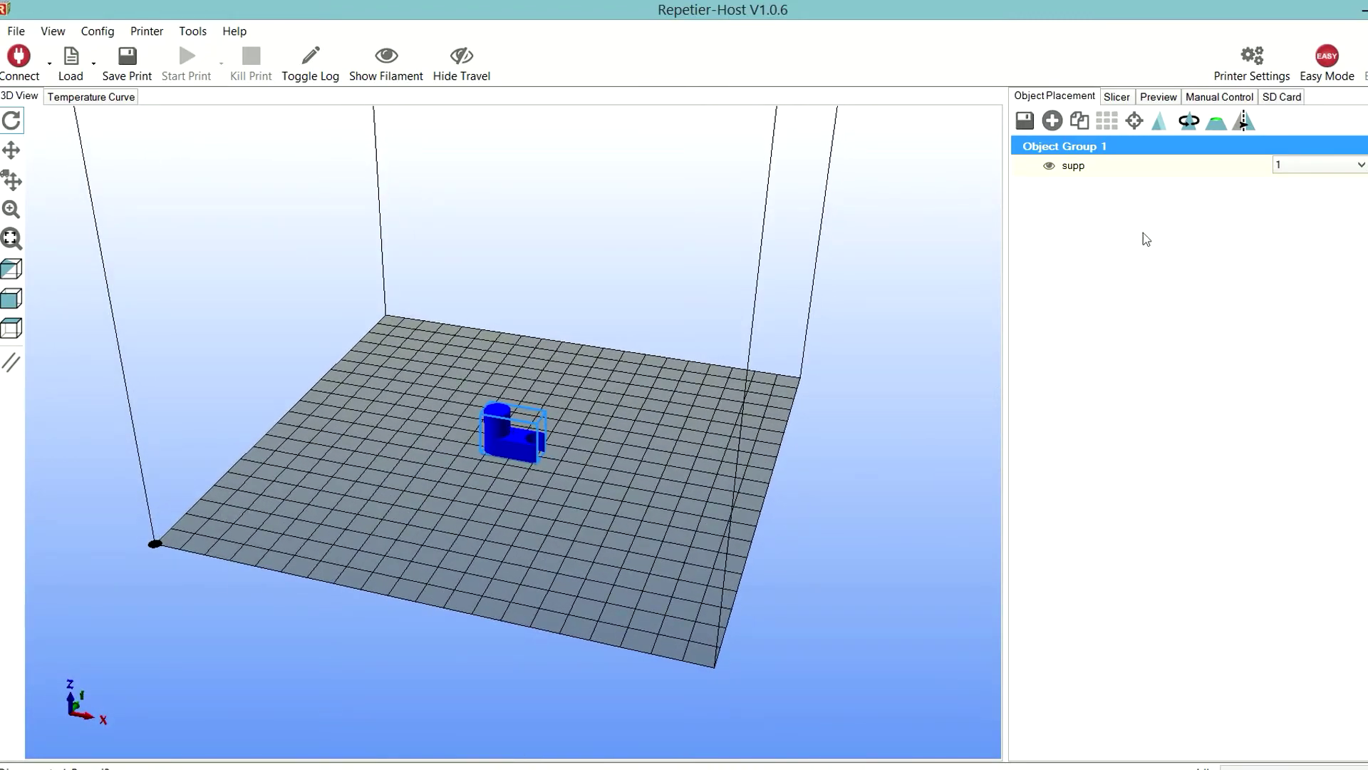
# - Make one copy of the supp part on the print bed
pyautogui.click(1081, 122)
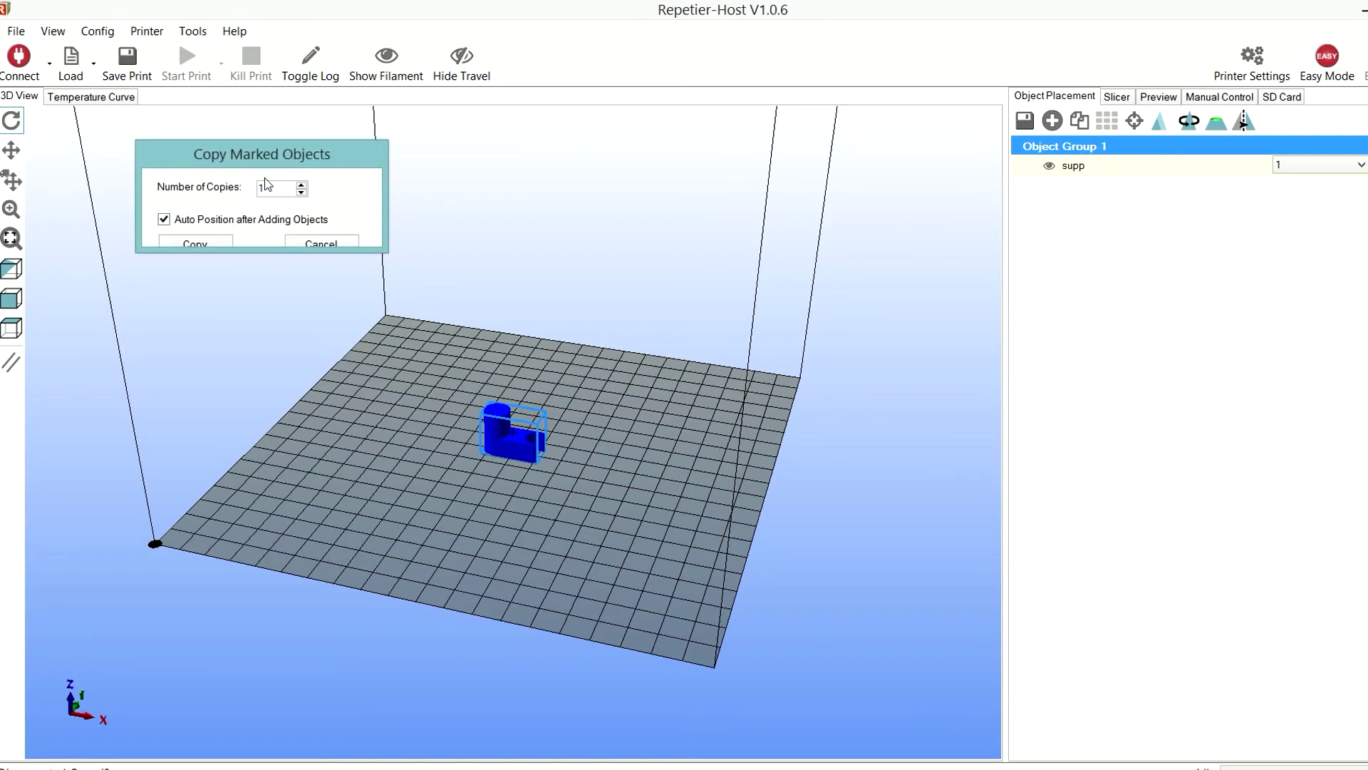
pyautogui.click(196, 242)
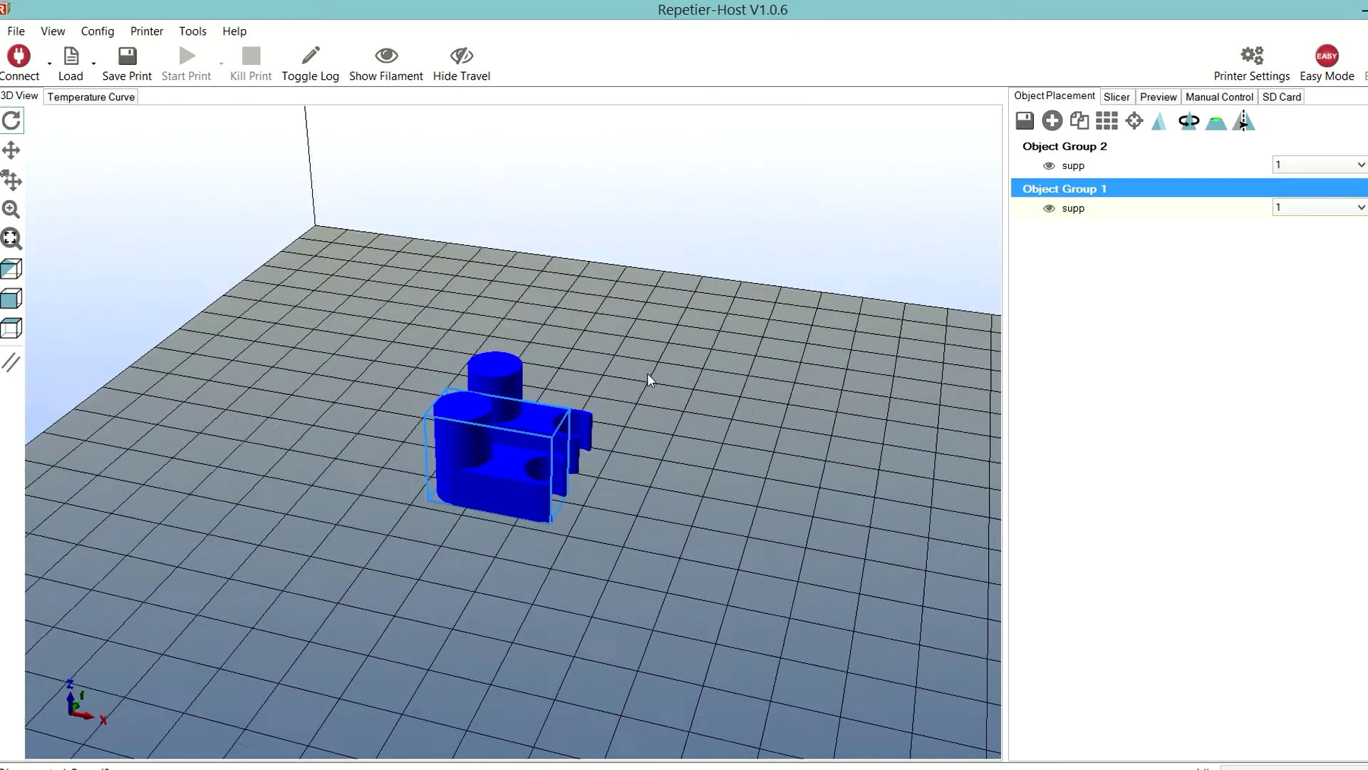
pyautogui.moveTo(652, 530)
pyautogui.mouseDown()
pyautogui.moveTo(616, 541)
pyautogui.moveTo(670, 540)
pyautogui.mouseUp()
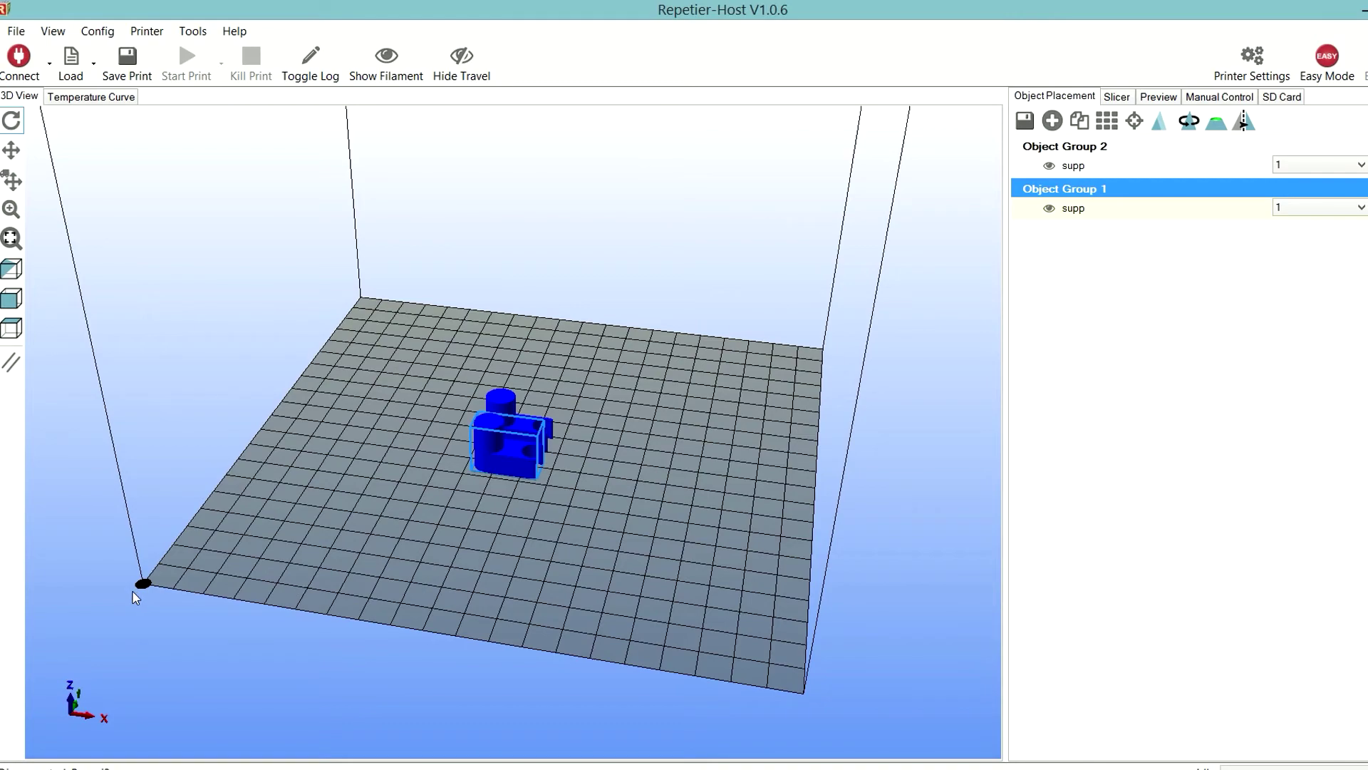
pyautogui.moveTo(819, 353); pyautogui.dragTo(826, 494)
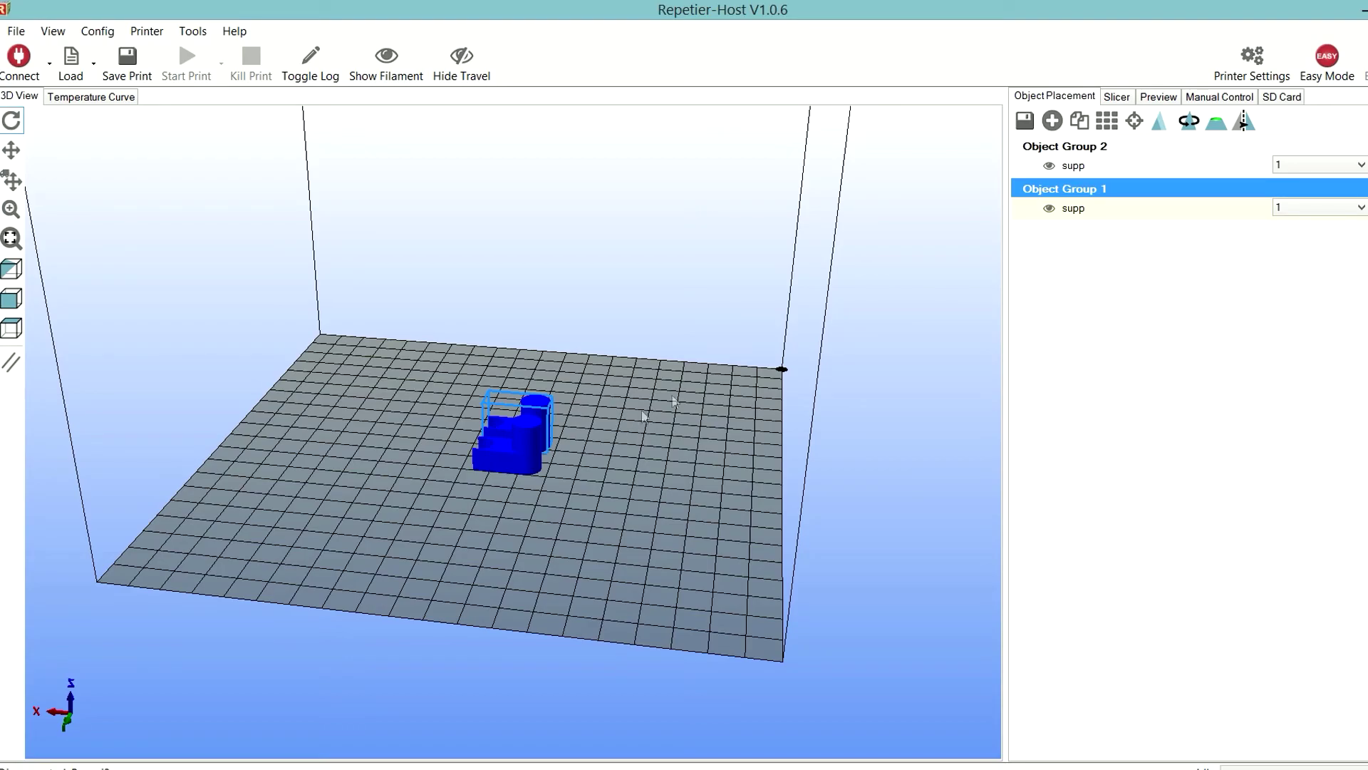
pyautogui.moveTo(780, 371); pyautogui.dragTo(288, 525)
# - Drag the two supp copies apart on the bed and bring up the Slic3r settings
pyautogui.moveTo(498, 459); pyautogui.dragTo(413, 531)
pyautogui.moveTo(517, 431); pyautogui.dragTo(596, 547)
pyautogui.moveTo(406, 533); pyautogui.dragTo(409, 534)
pyautogui.moveTo(589, 554); pyautogui.dragTo(584, 550)
pyautogui.moveTo(437, 503)
pyautogui.mouseDown()
pyautogui.moveTo(542, 439)
pyautogui.moveTo(439, 527)
pyautogui.mouseUp()
pyautogui.moveTo(613, 570); pyautogui.dragTo(616, 553)
pyautogui.click(437, 547)
pyautogui.moveTo(436, 547); pyautogui.dragTo(439, 547)
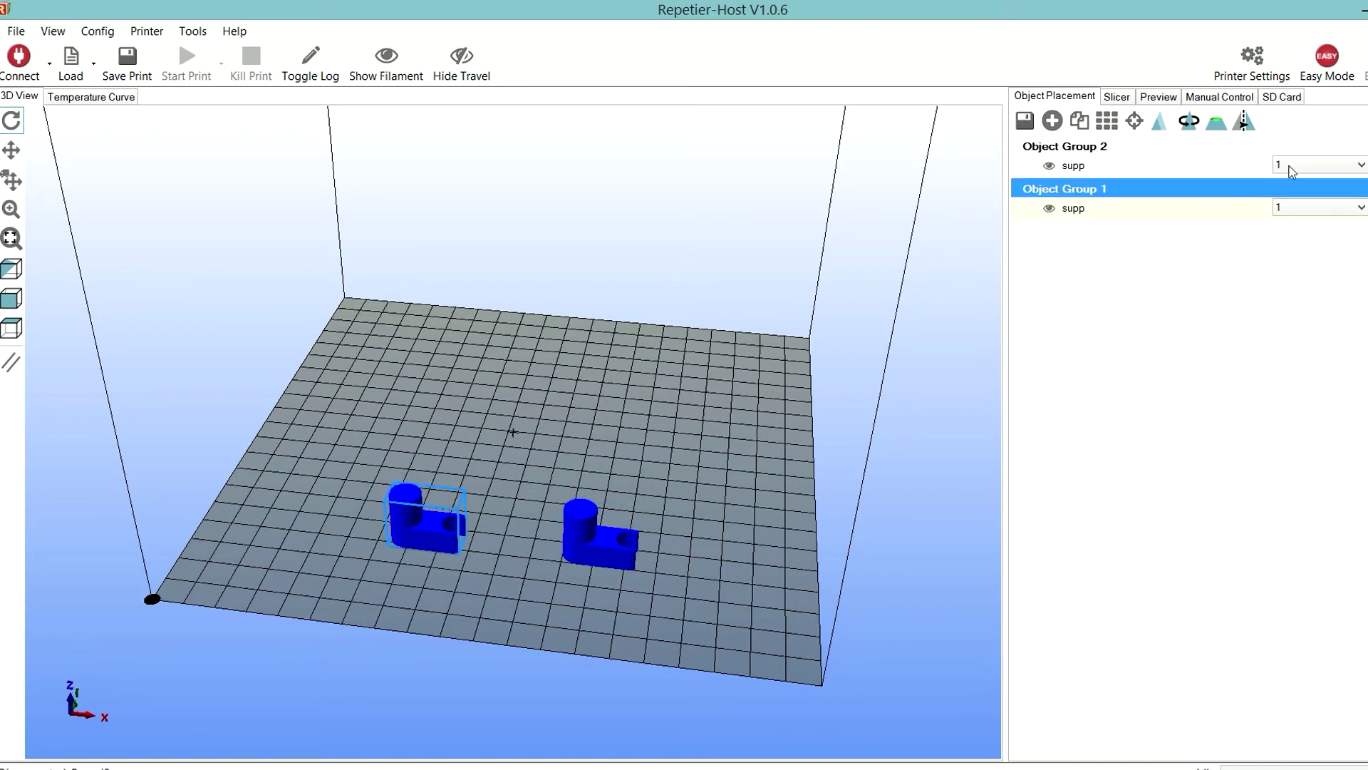
pyautogui.click(1119, 97)
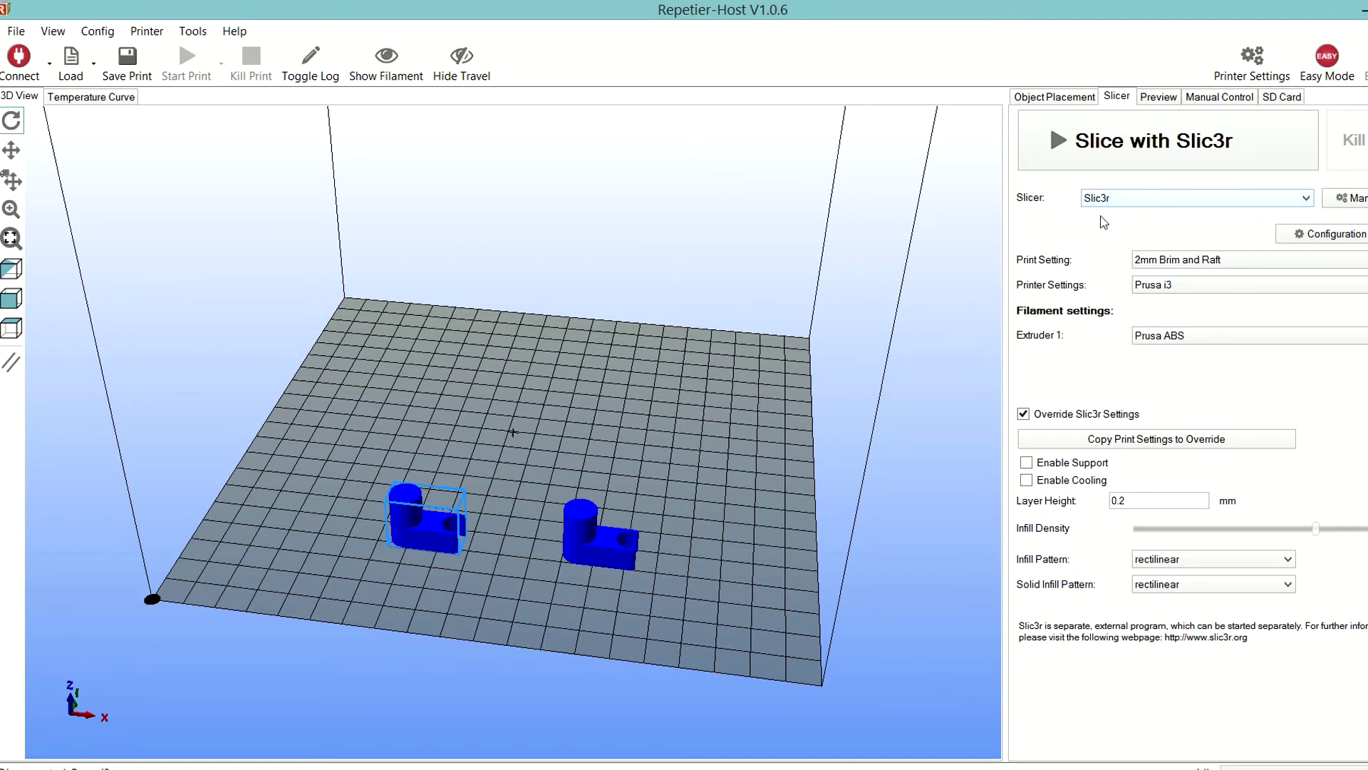
# - Choose the 2mm Brim print setting with Prusa i3 printer and Prusa ABS filament
pyautogui.click(1214, 261)
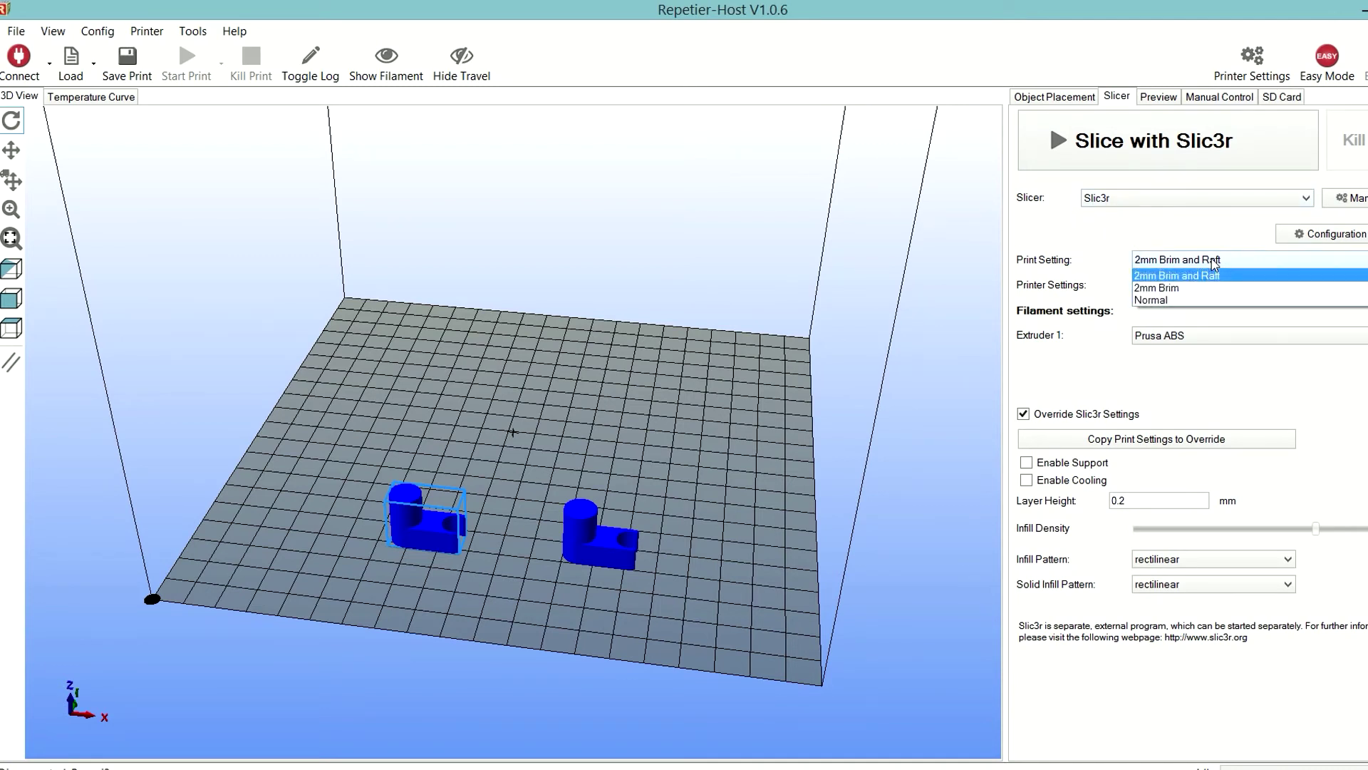
pyautogui.click(1197, 292)
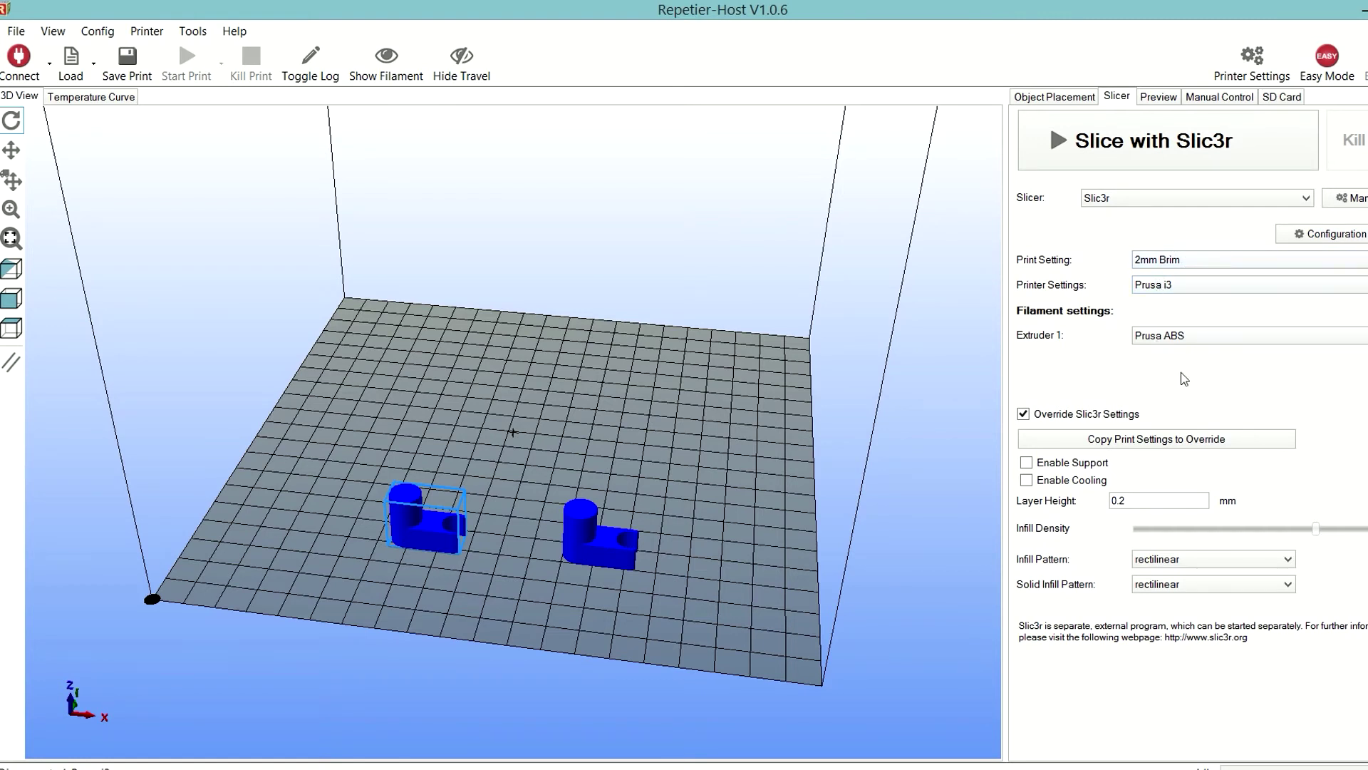
pyautogui.click(1207, 286)
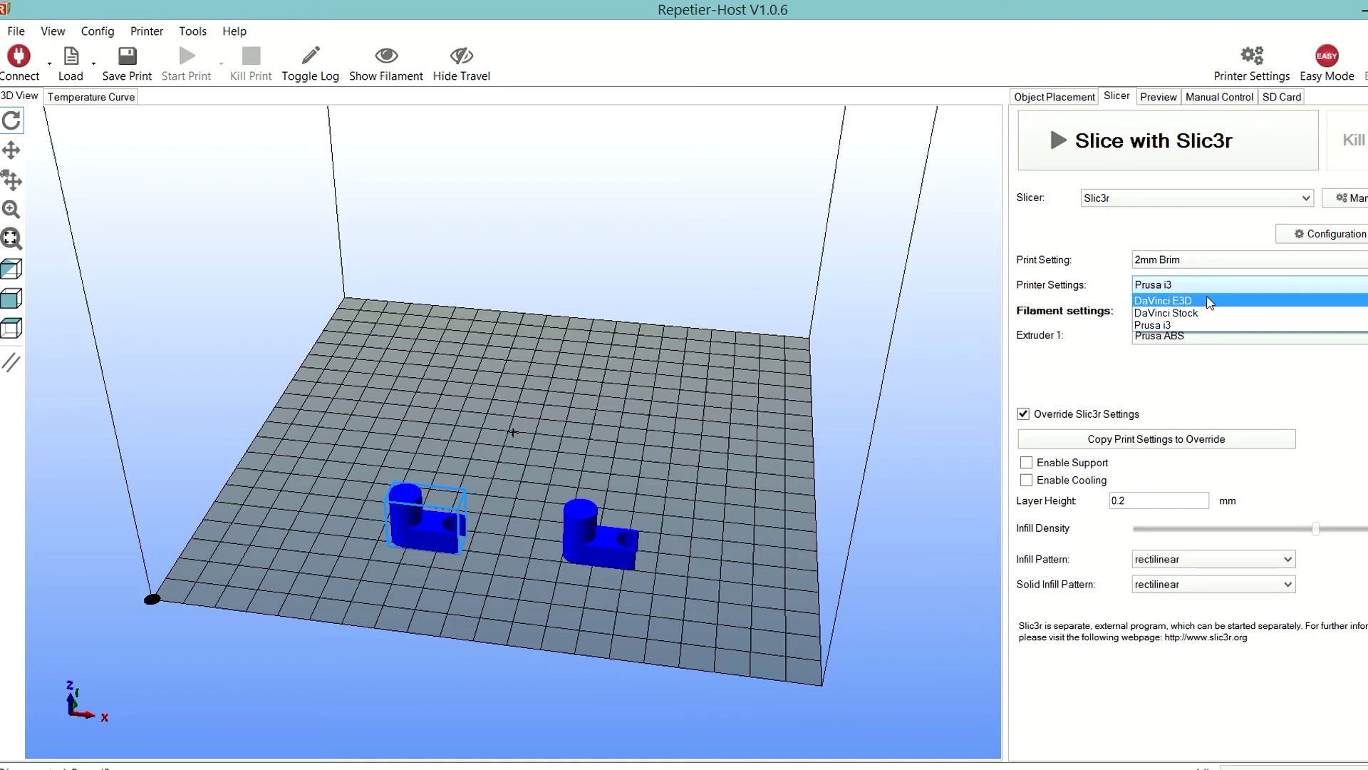
pyautogui.click(1212, 348)
pyautogui.click(1214, 341)
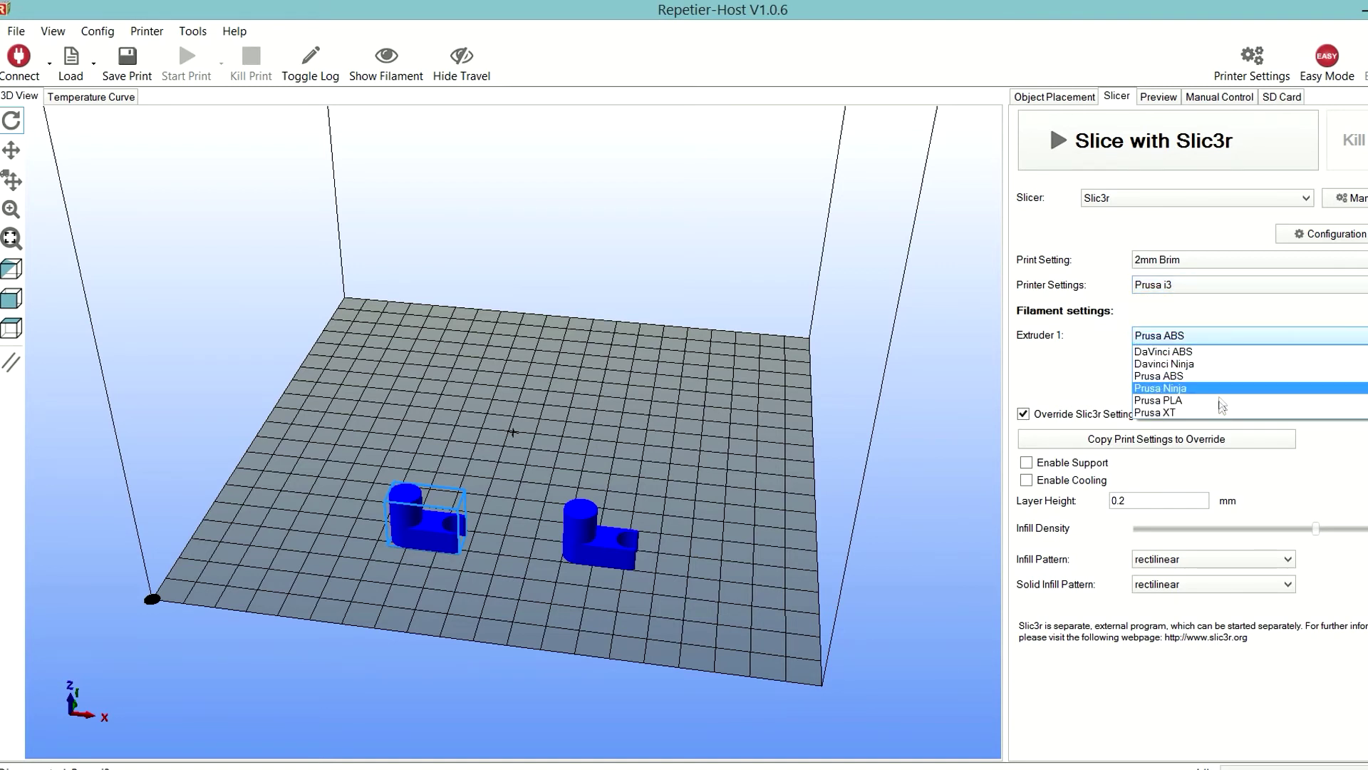
pyautogui.click(1212, 335)
# - Recheck the profiles and slice both parts: 26m:41s, 89 layers, 1423 mm filament
pyautogui.click(1200, 282)
pyautogui.click(1191, 333)
pyautogui.click(1204, 335)
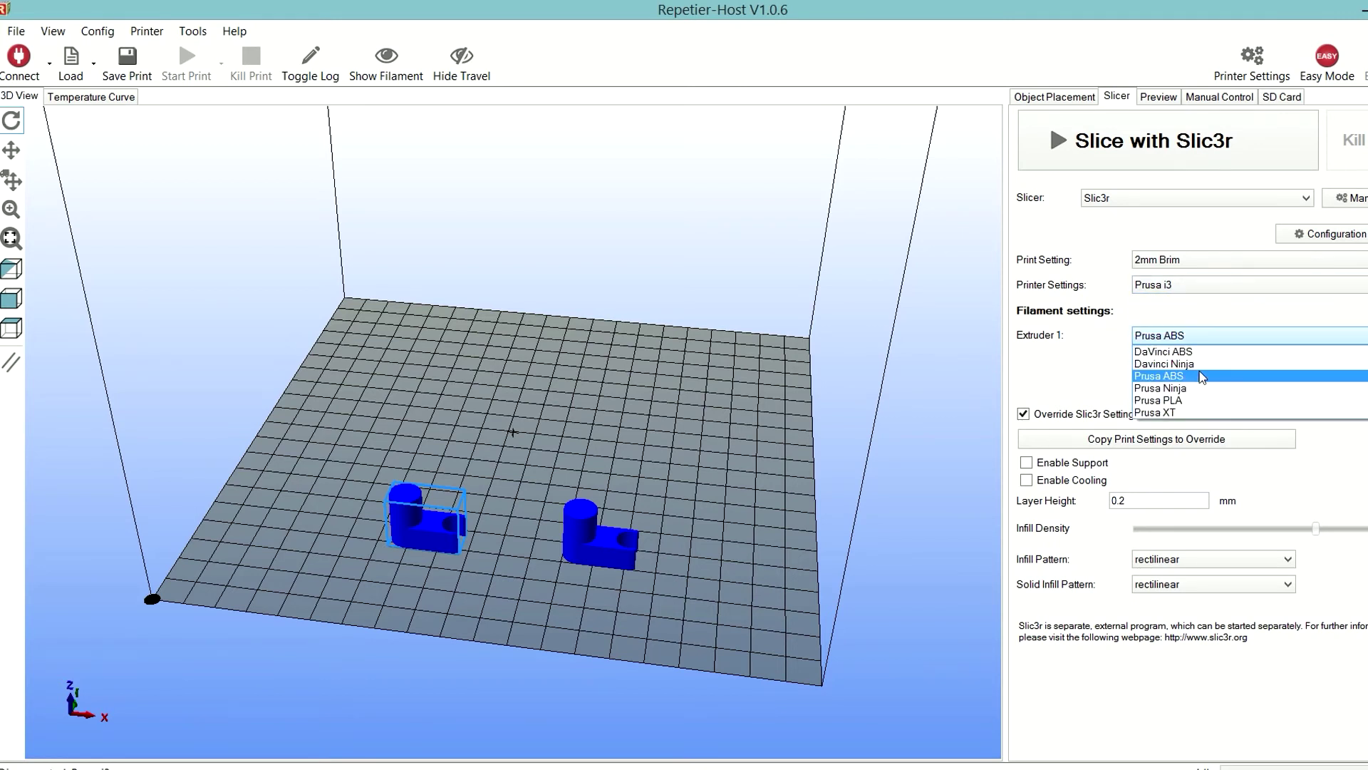
pyautogui.click(1203, 376)
pyautogui.click(1197, 267)
pyautogui.click(1197, 264)
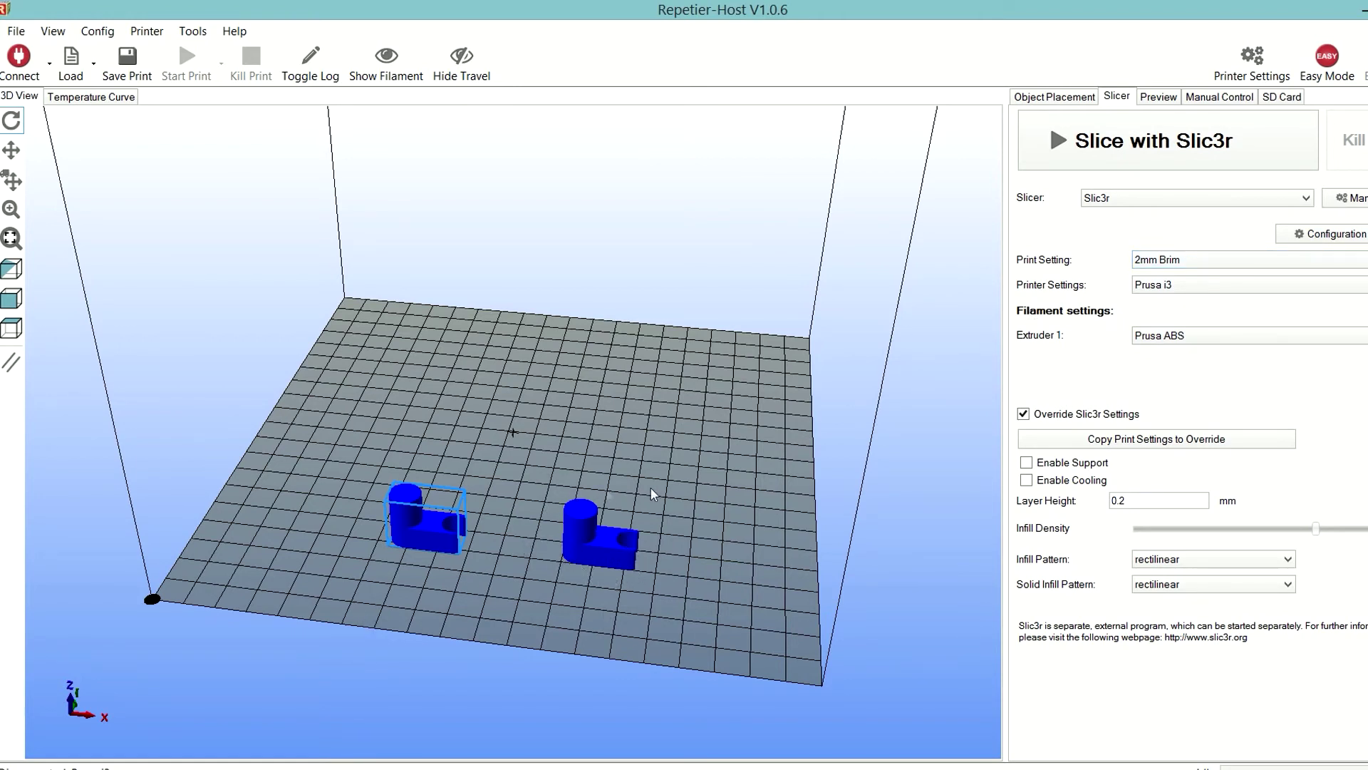
pyautogui.click(1195, 150)
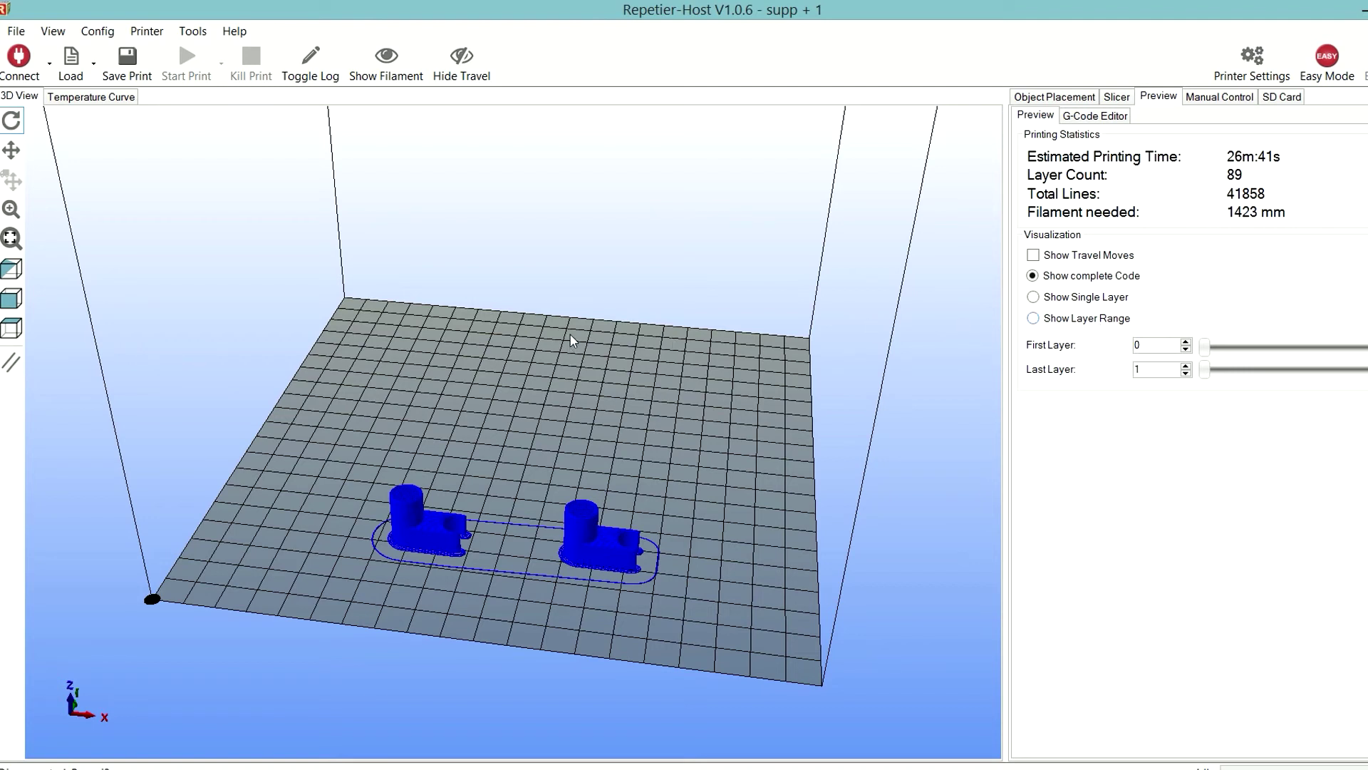
# - Save the sliced print as G-code file 'supp.gco' in the Things folder
pyautogui.click(127, 60)
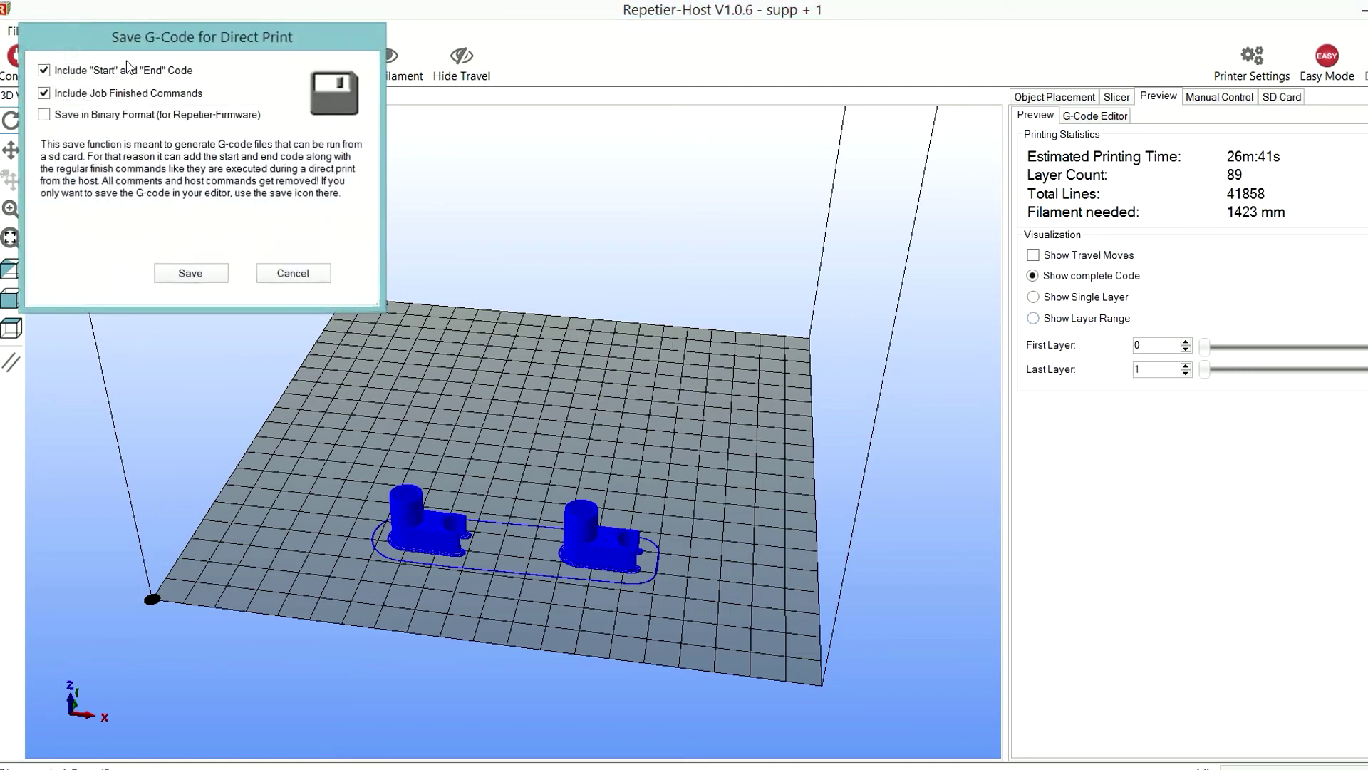
pyautogui.click(190, 273)
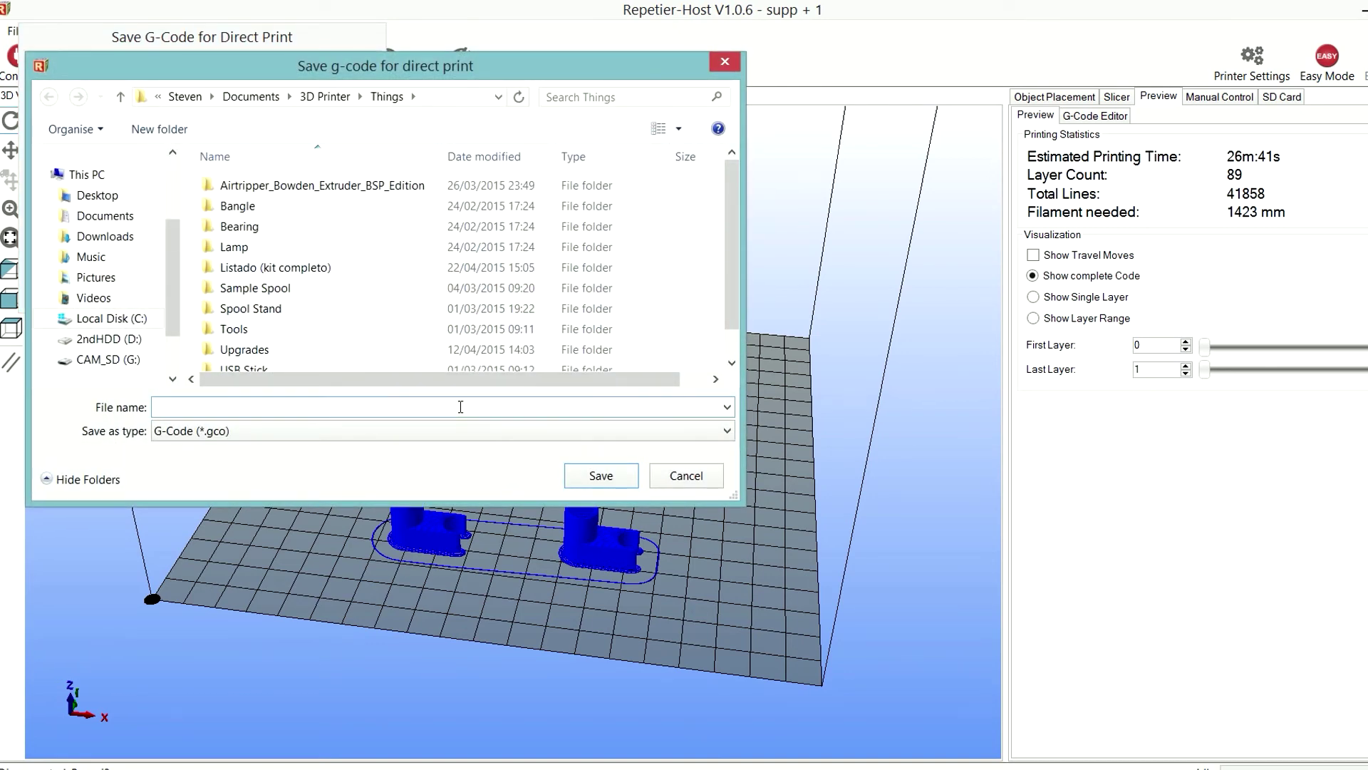
pyautogui.write('supp')
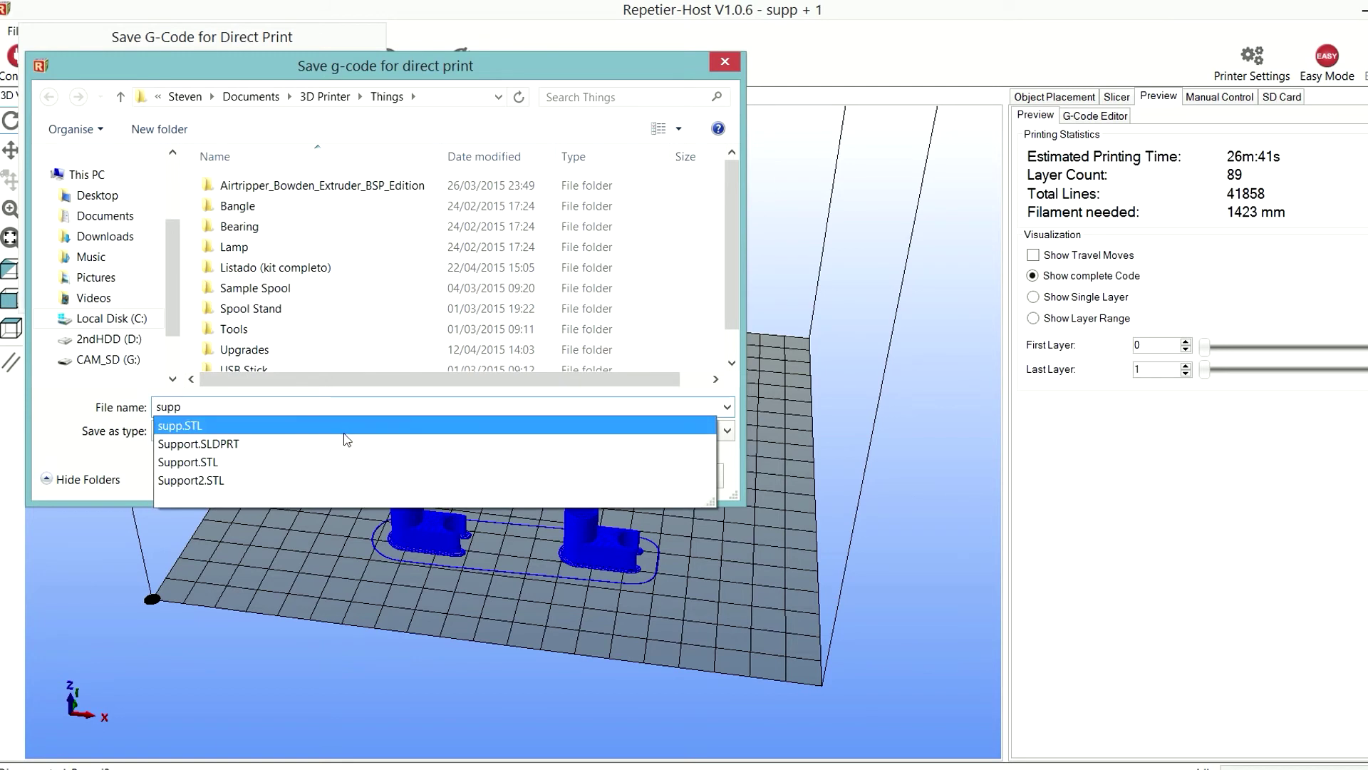
pyautogui.click(202, 426)
pyautogui.click(223, 405)
pyautogui.press('BackSpace')
pyautogui.press('BackSpace')
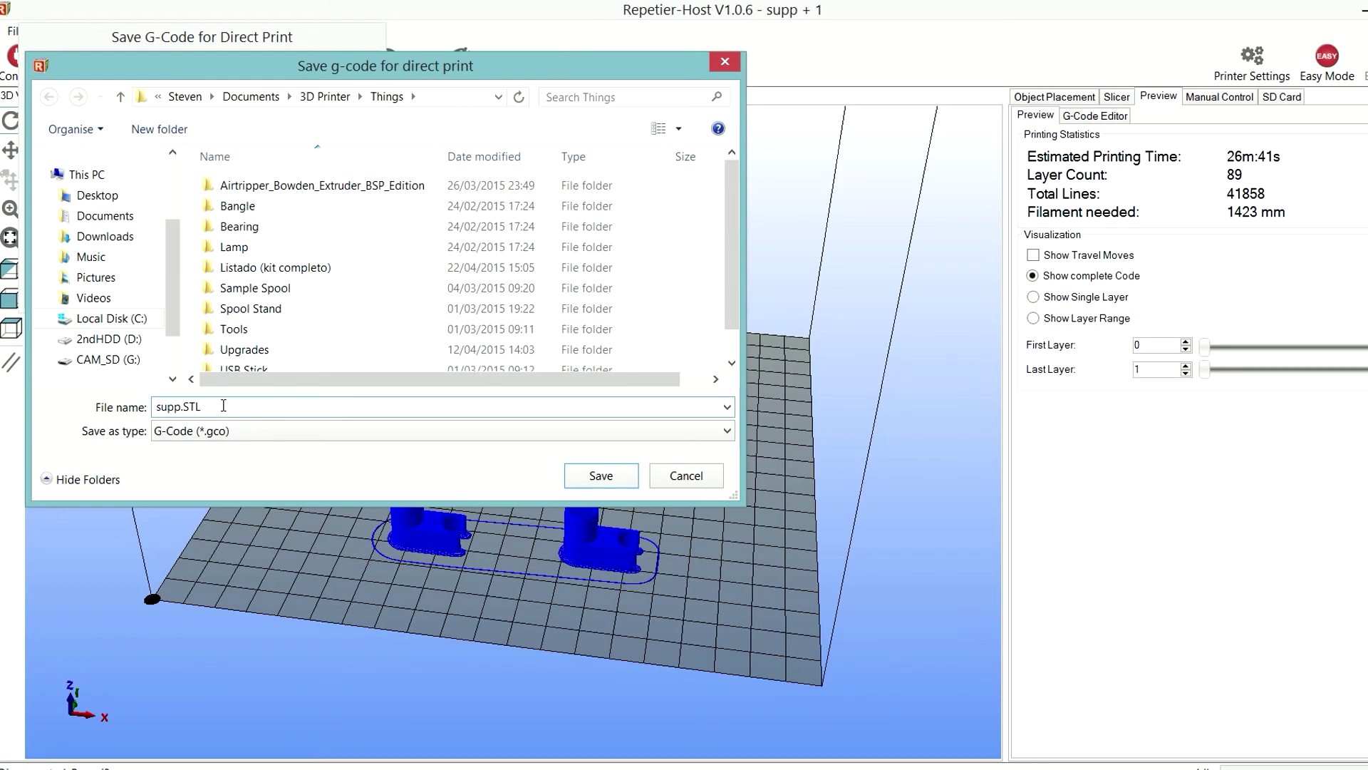
pyautogui.press('BackSpace')
pyautogui.press('BackSpace')
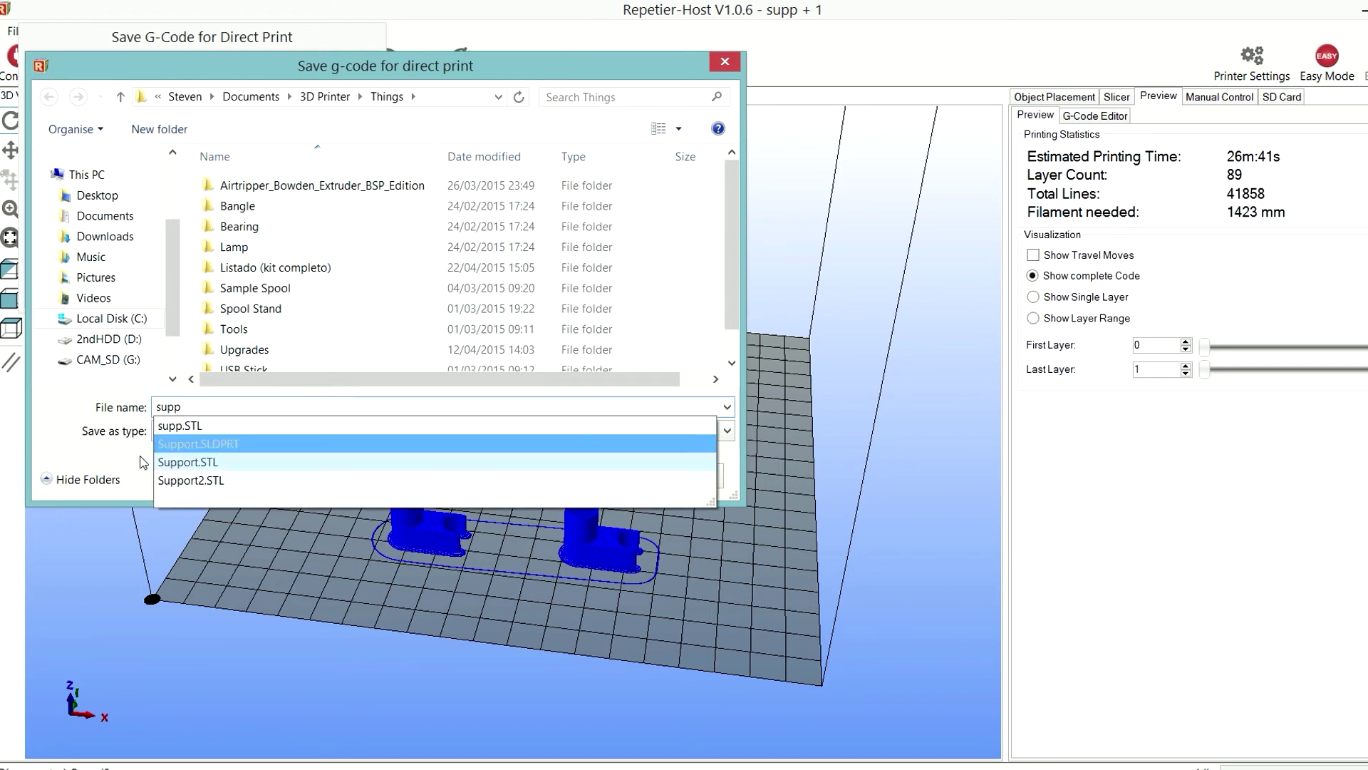
pyautogui.click(138, 461)
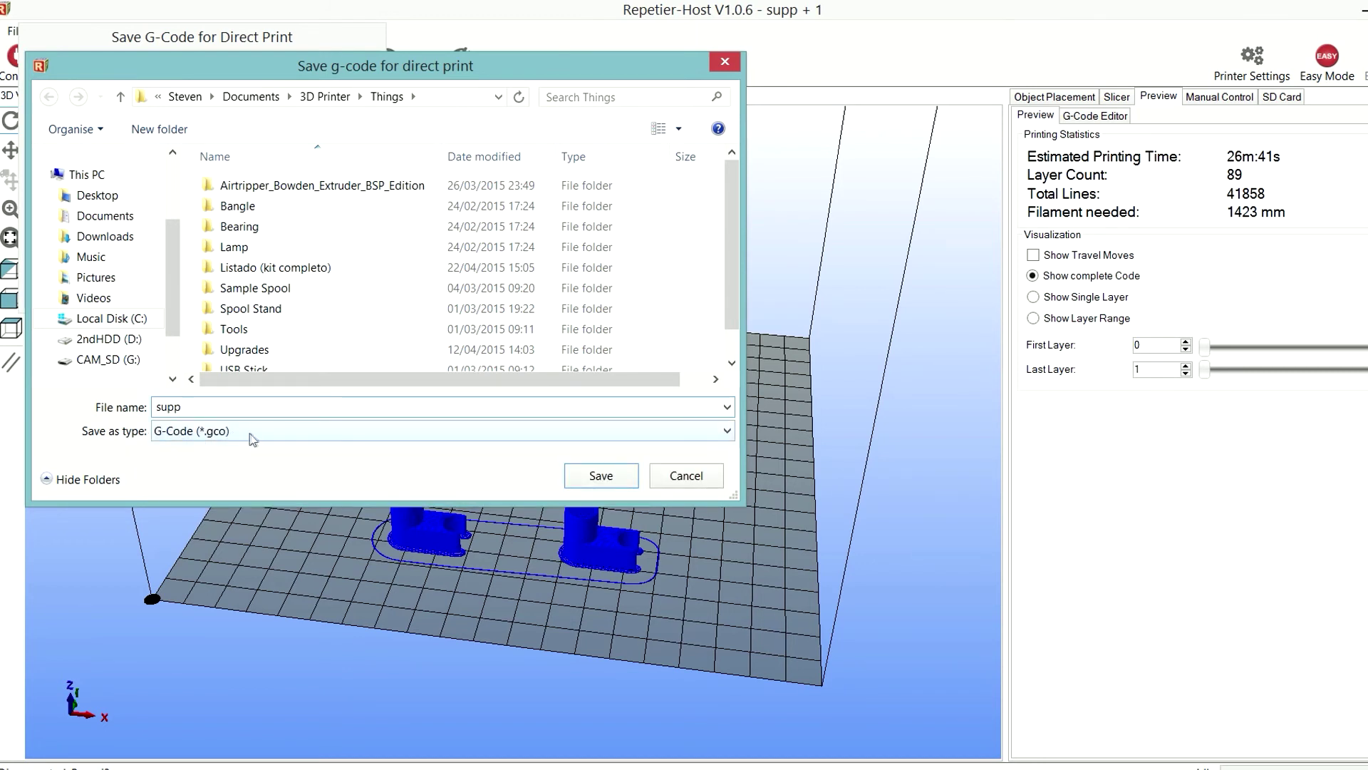
pyautogui.click(601, 476)
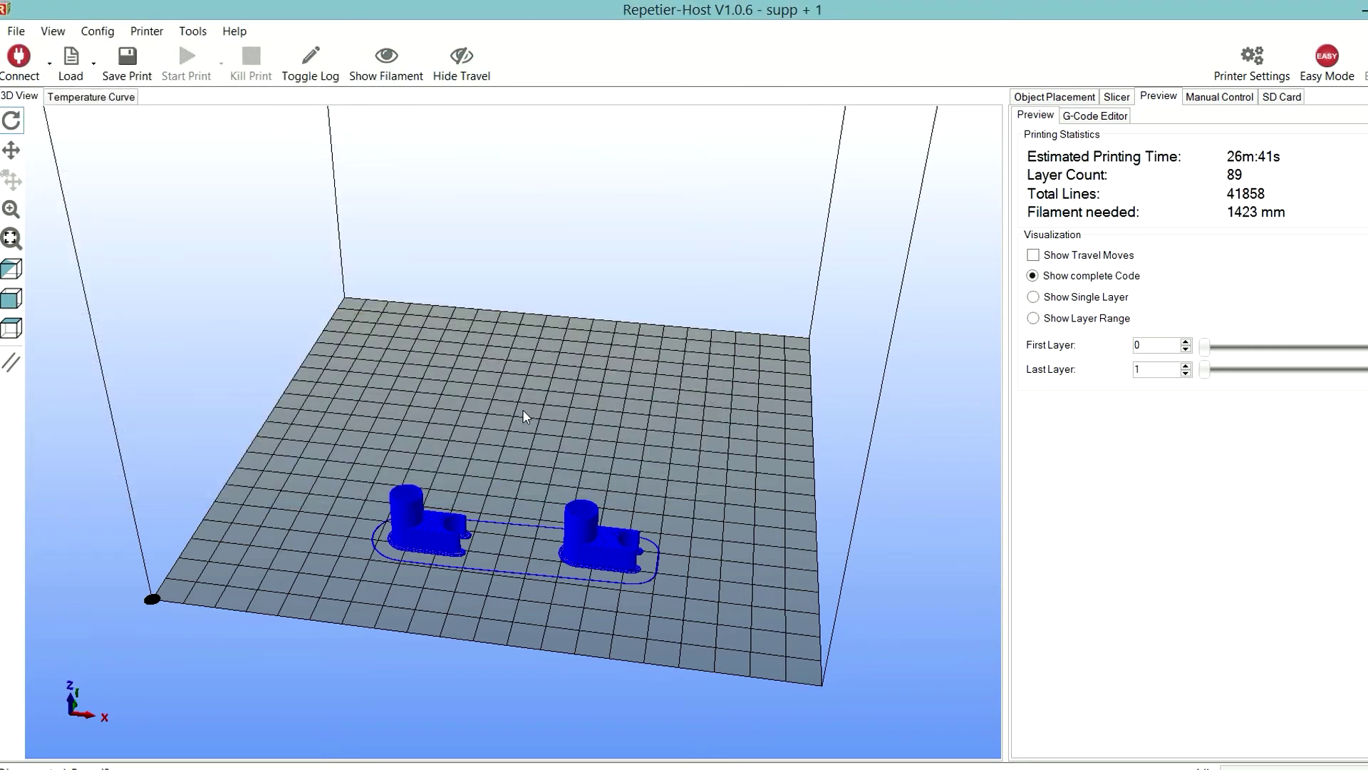